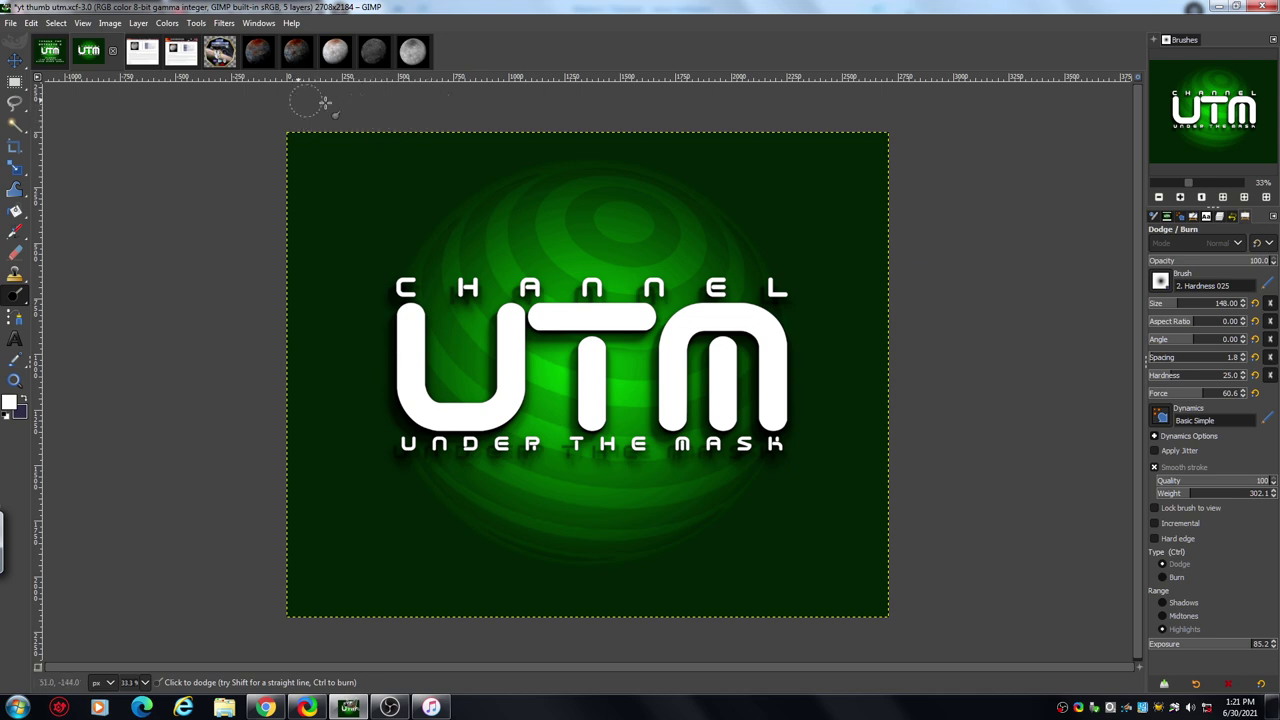
# Step: Review the Charon info and Enhanced Color pages, then bring up the grayscale PIA19932original image
pyautogui.click(142, 52)
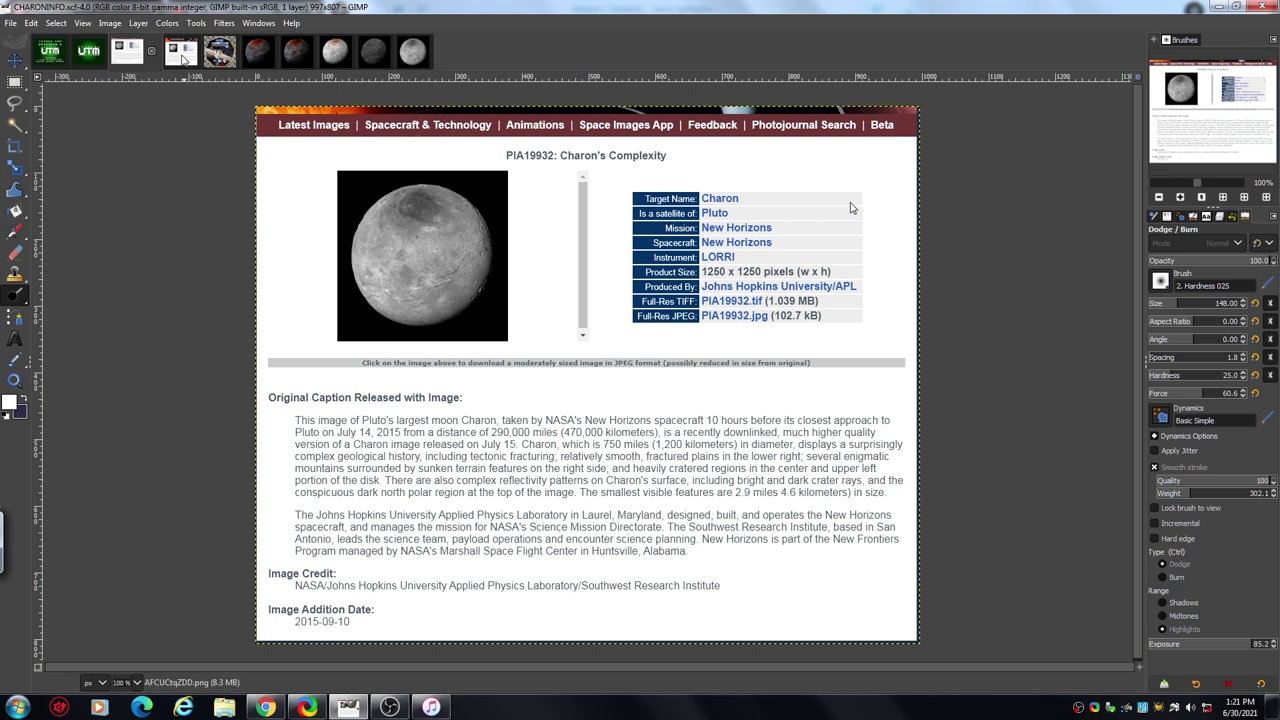
pyautogui.click(183, 58)
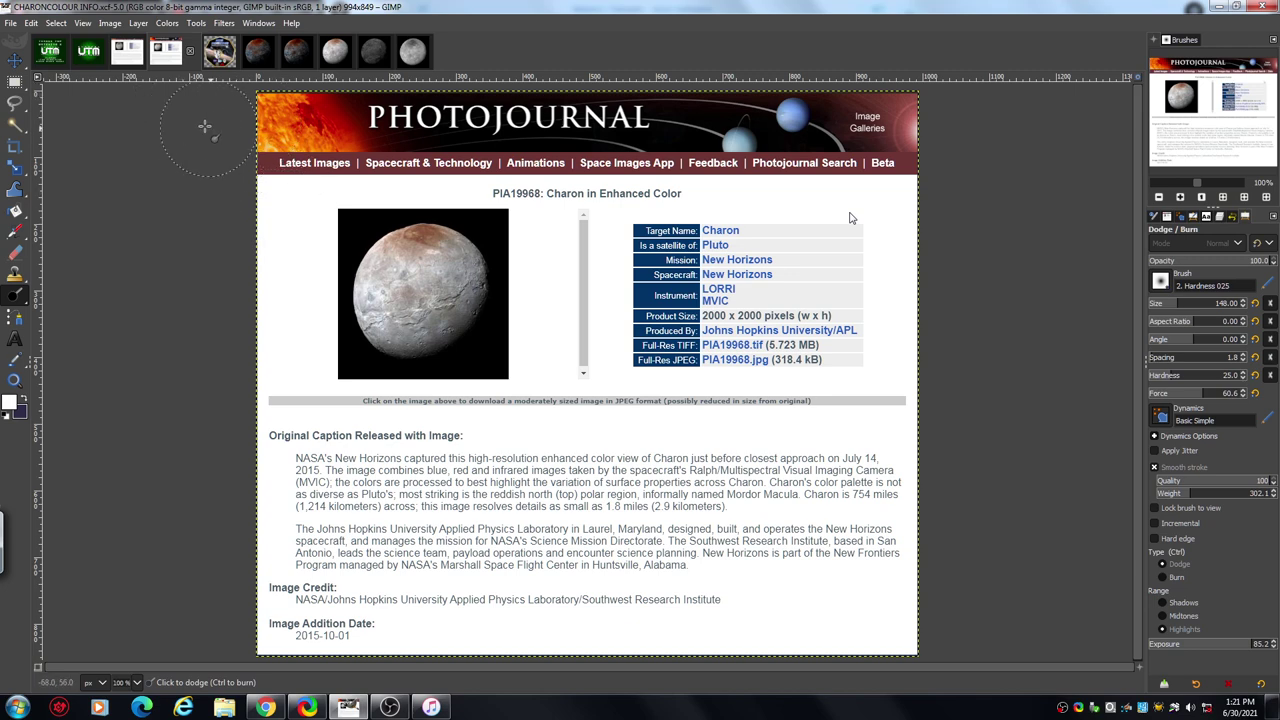
pyautogui.click(130, 55)
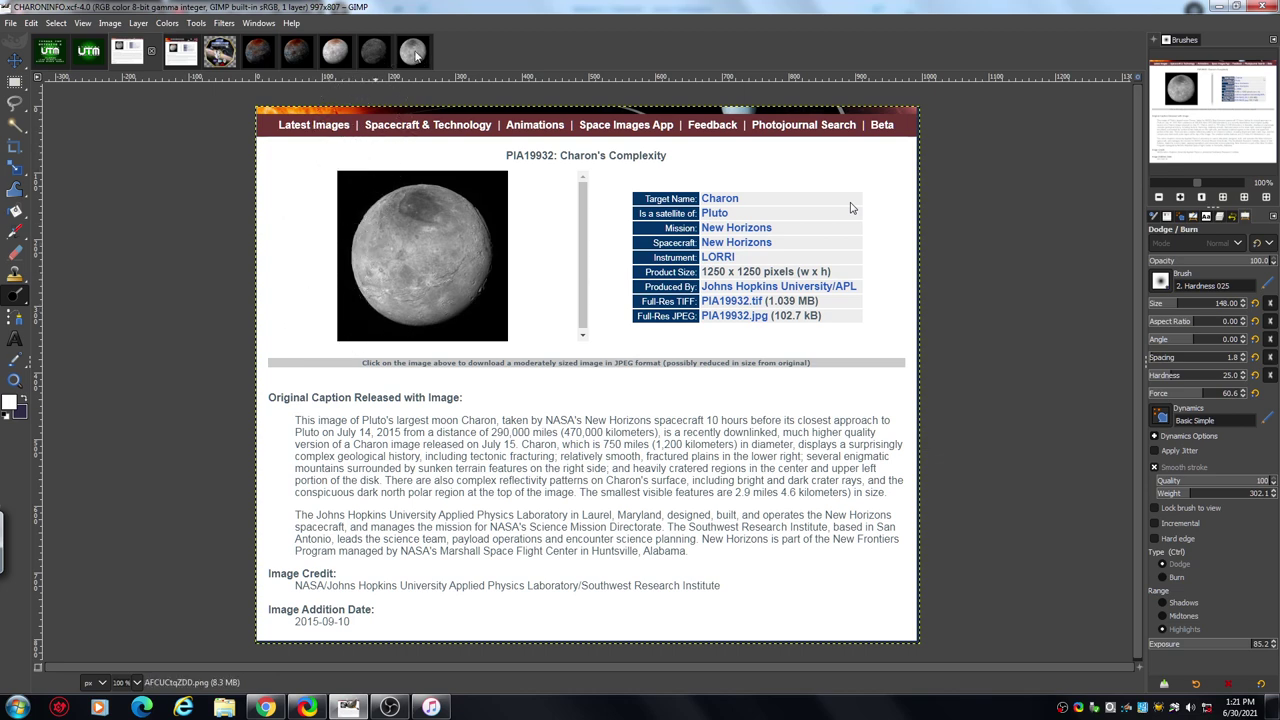
pyautogui.click(416, 55)
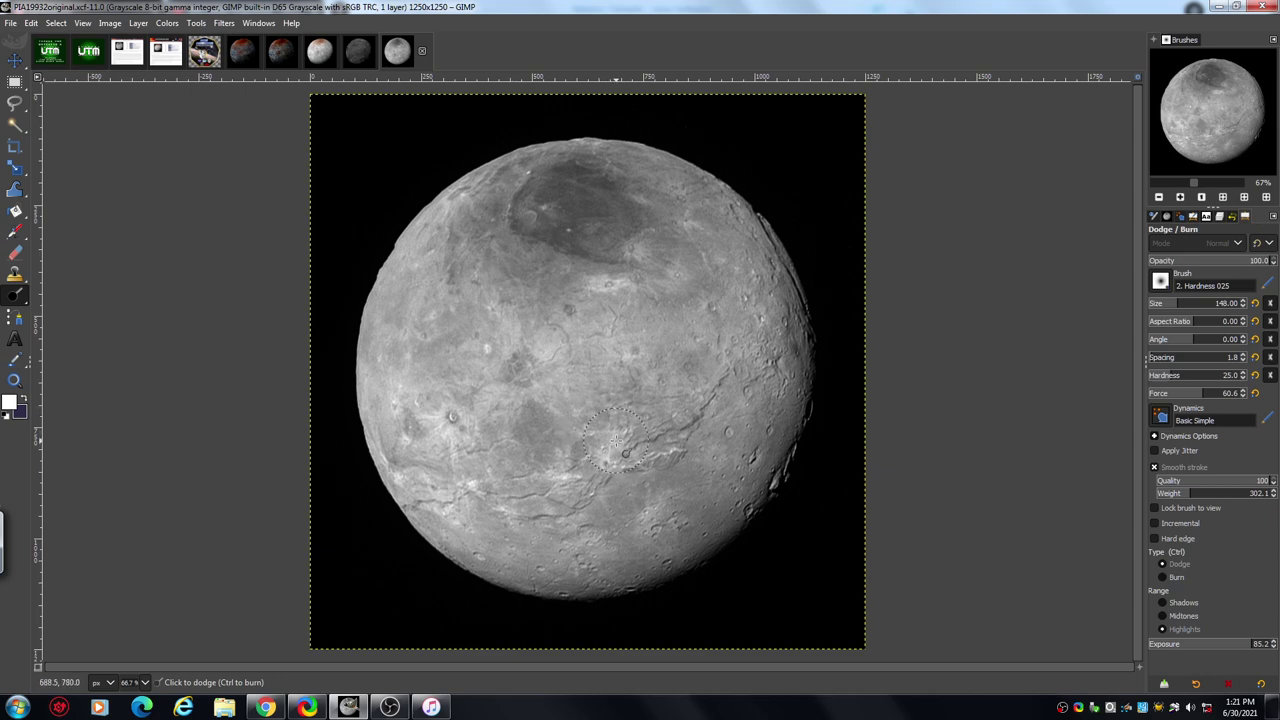
# Step: Zoom in to 200% on Charon's surface and pan across it
pyautogui.click(1180, 197)
pyautogui.click(1180, 197)
pyautogui.click(1180, 197)
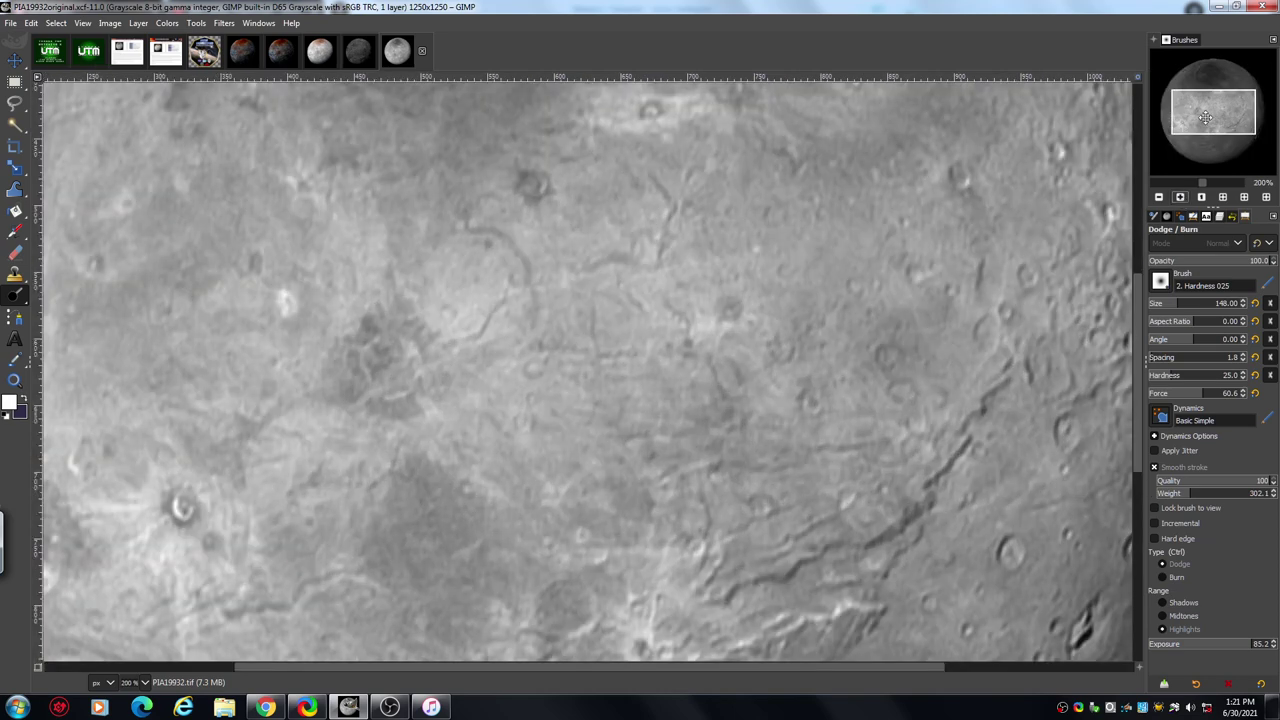
pyautogui.moveTo(1205, 118); pyautogui.dragTo(1204, 120)
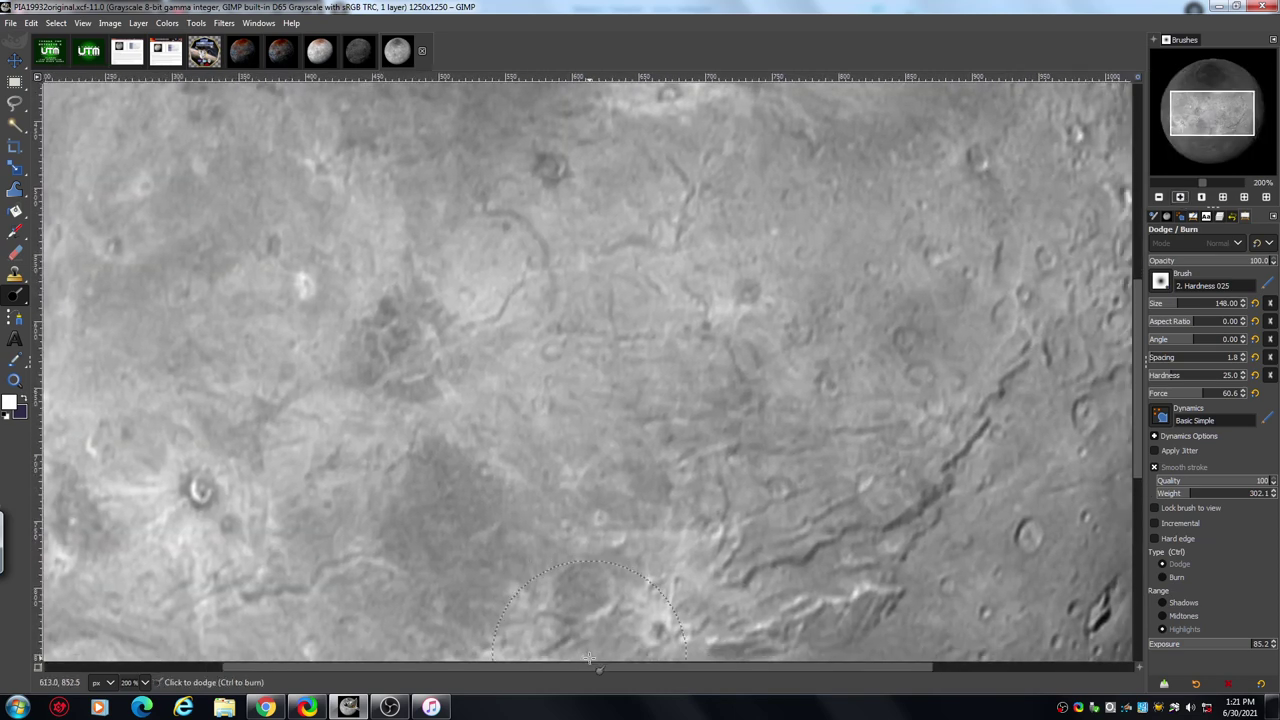
pyautogui.moveTo(590, 665); pyautogui.dragTo(485, 665)
# Step: Shrink the dodge brush to size 36, then zoom back out to the whole moon
pyautogui.click(1160, 303)
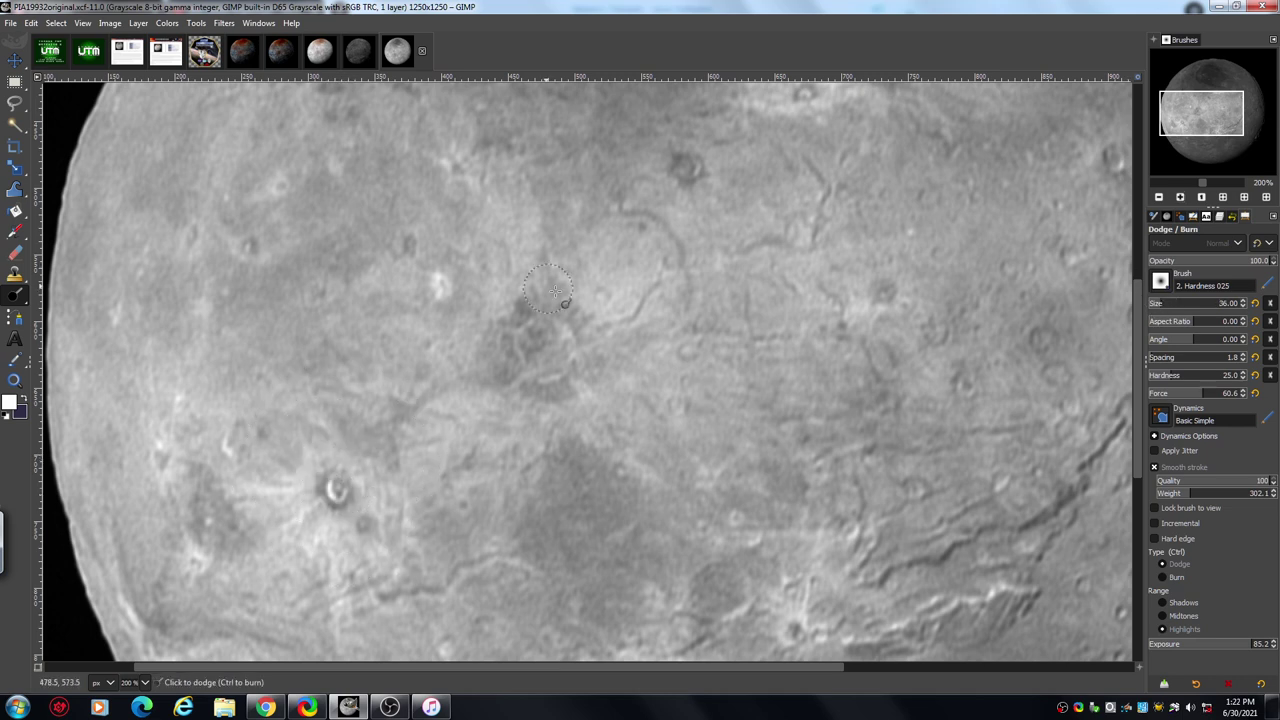
pyautogui.moveTo(1138, 356); pyautogui.dragTo(1134, 220)
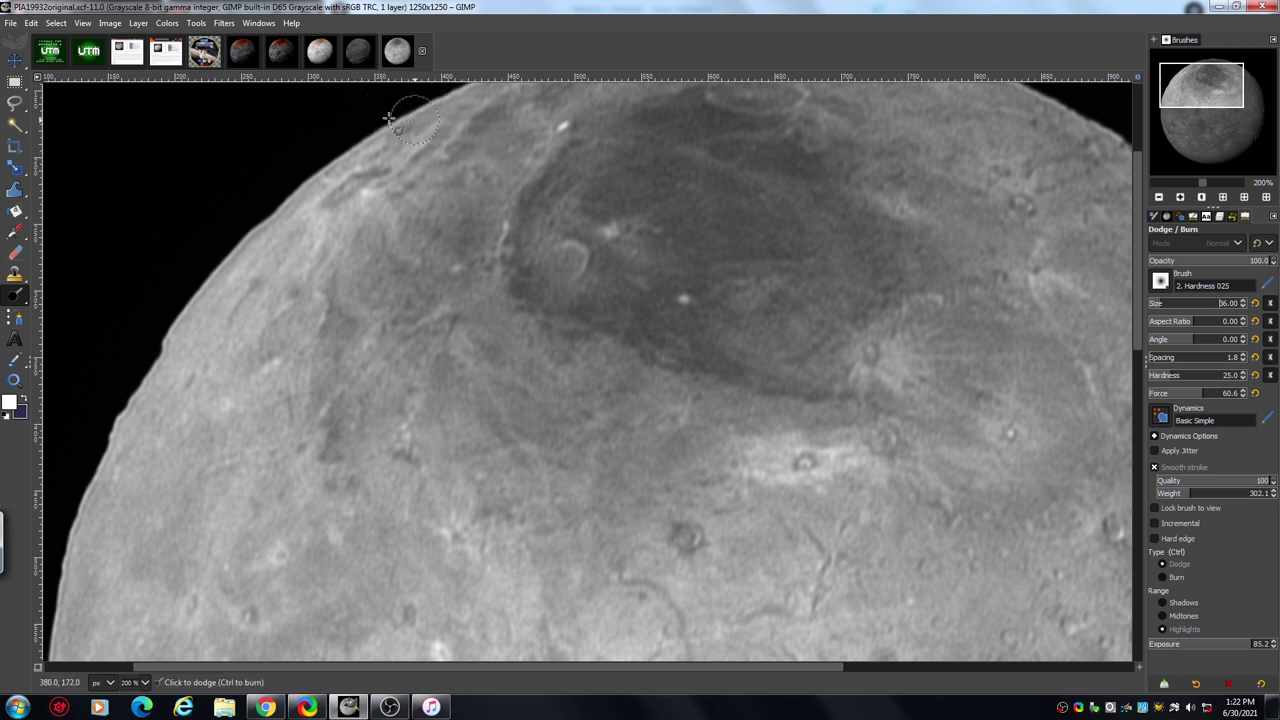
pyautogui.click(1159, 198)
pyautogui.click(1159, 198)
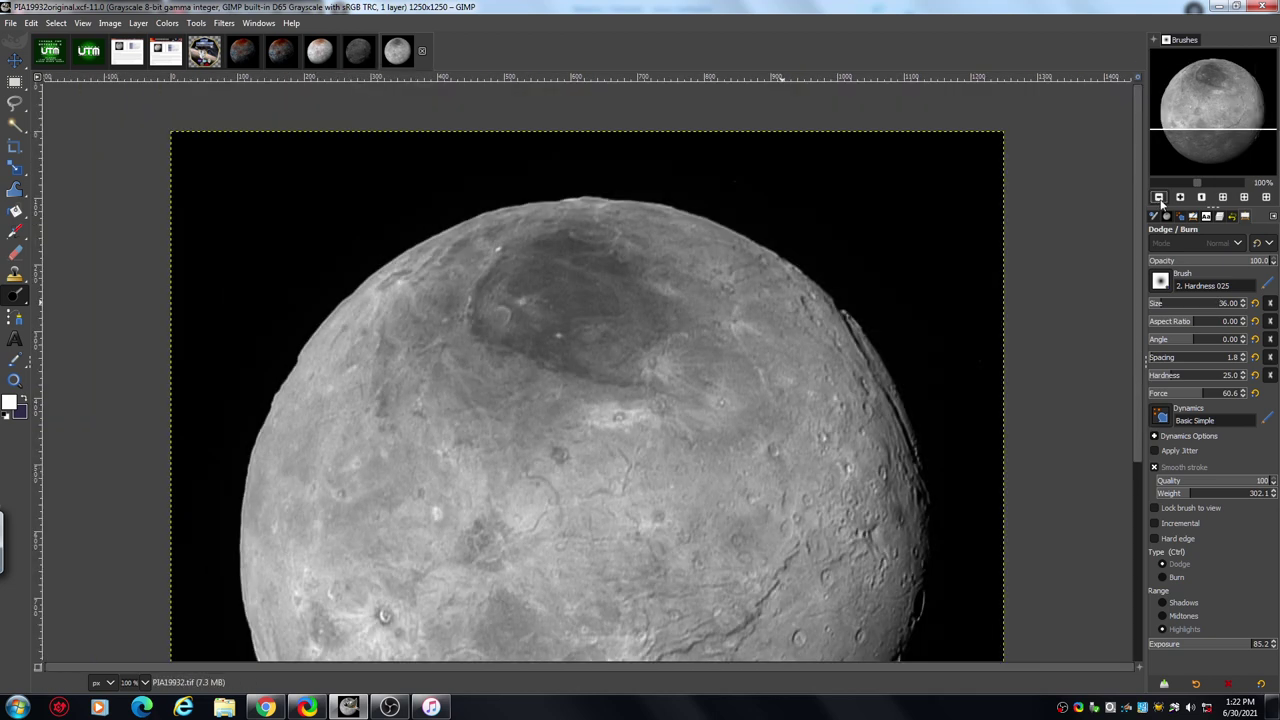
pyautogui.click(1159, 198)
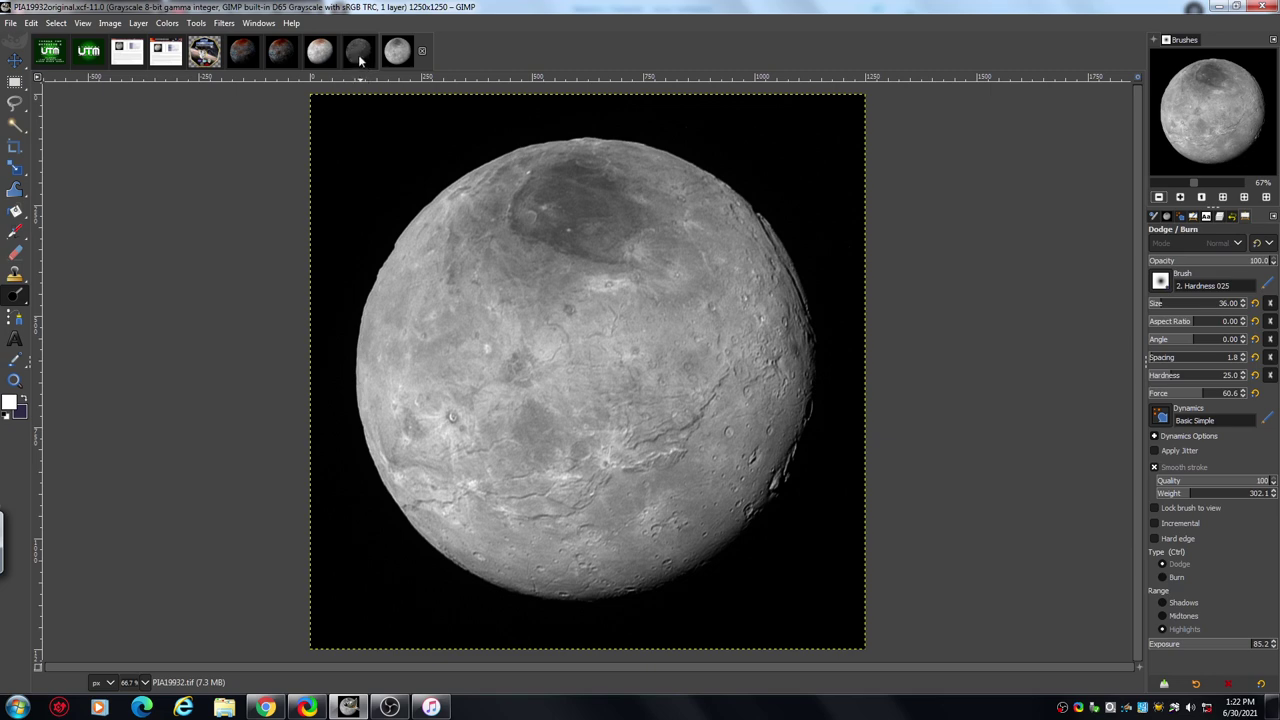
# Step: Switch to the processed PIA19932 charon WKON image
pyautogui.click(358, 52)
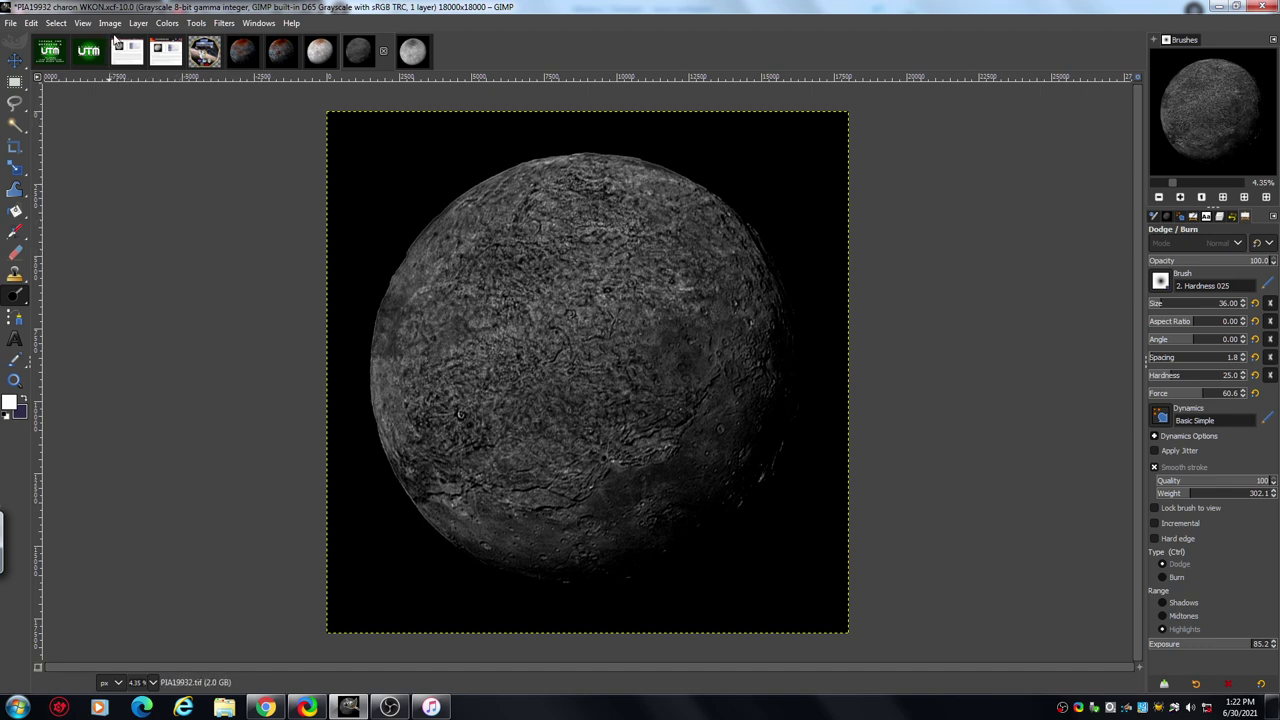
pyautogui.click(110, 23)
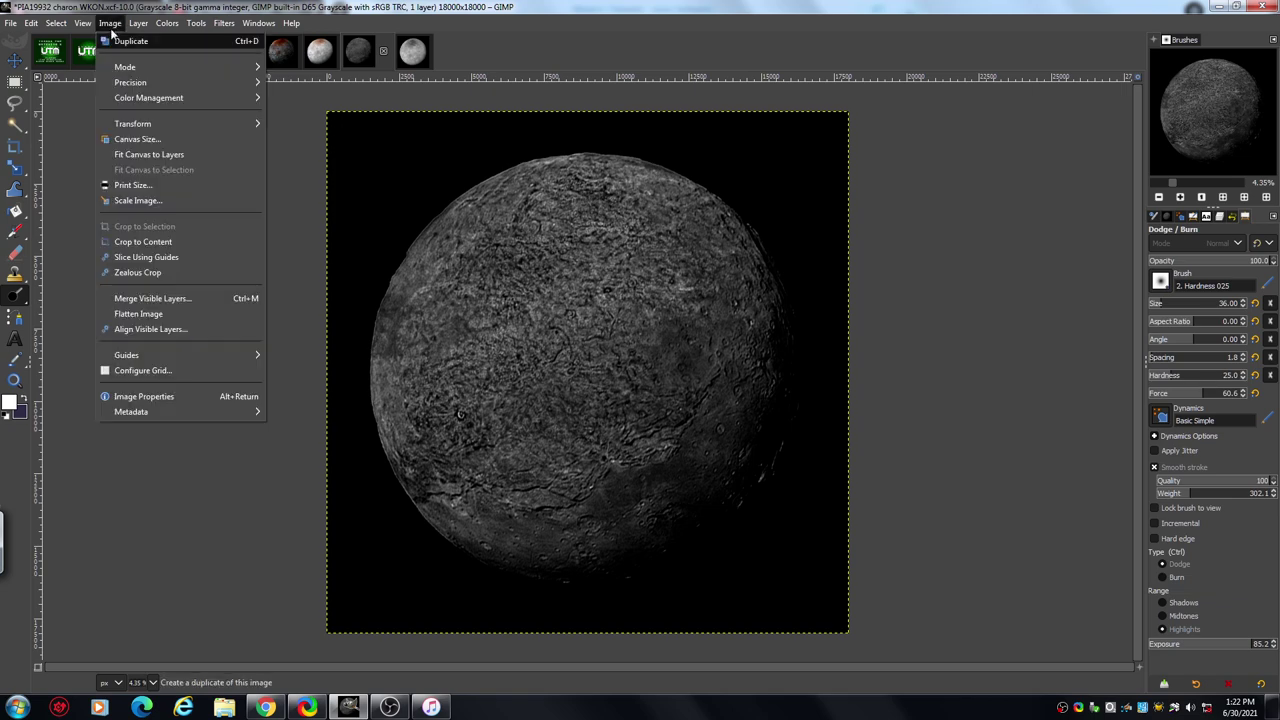
pyautogui.click(178, 200)
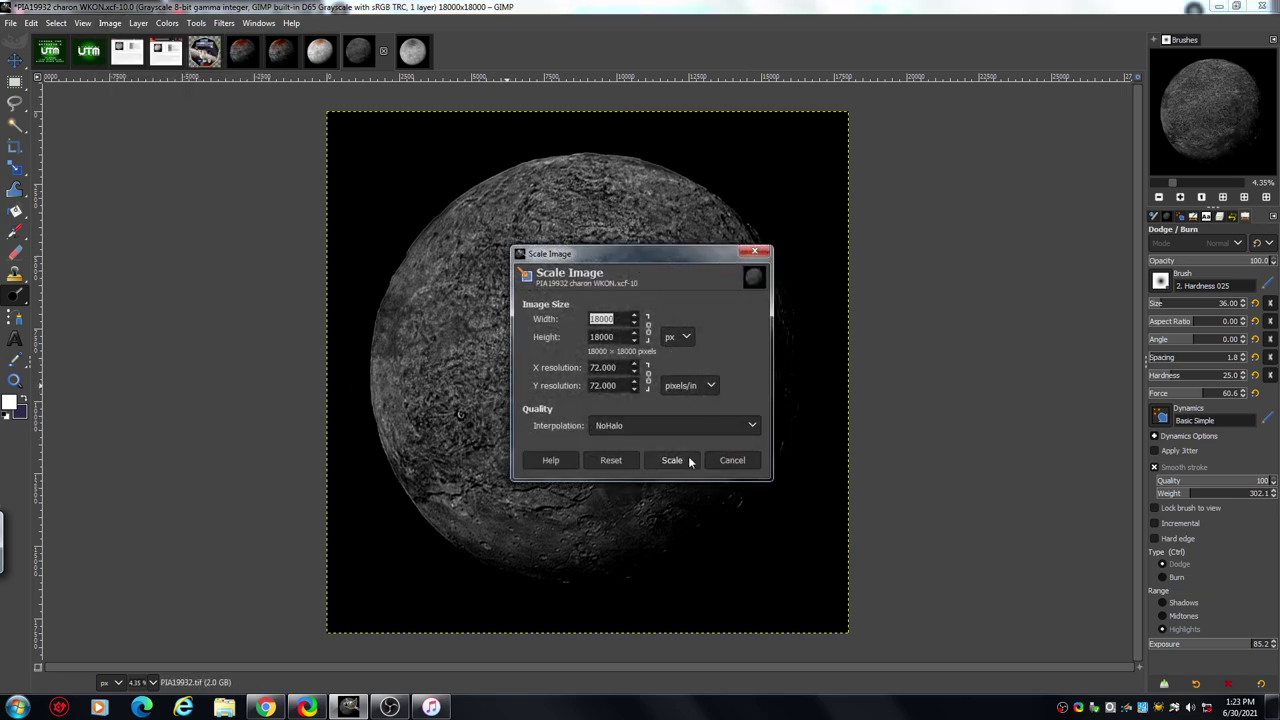
pyautogui.click(752, 427)
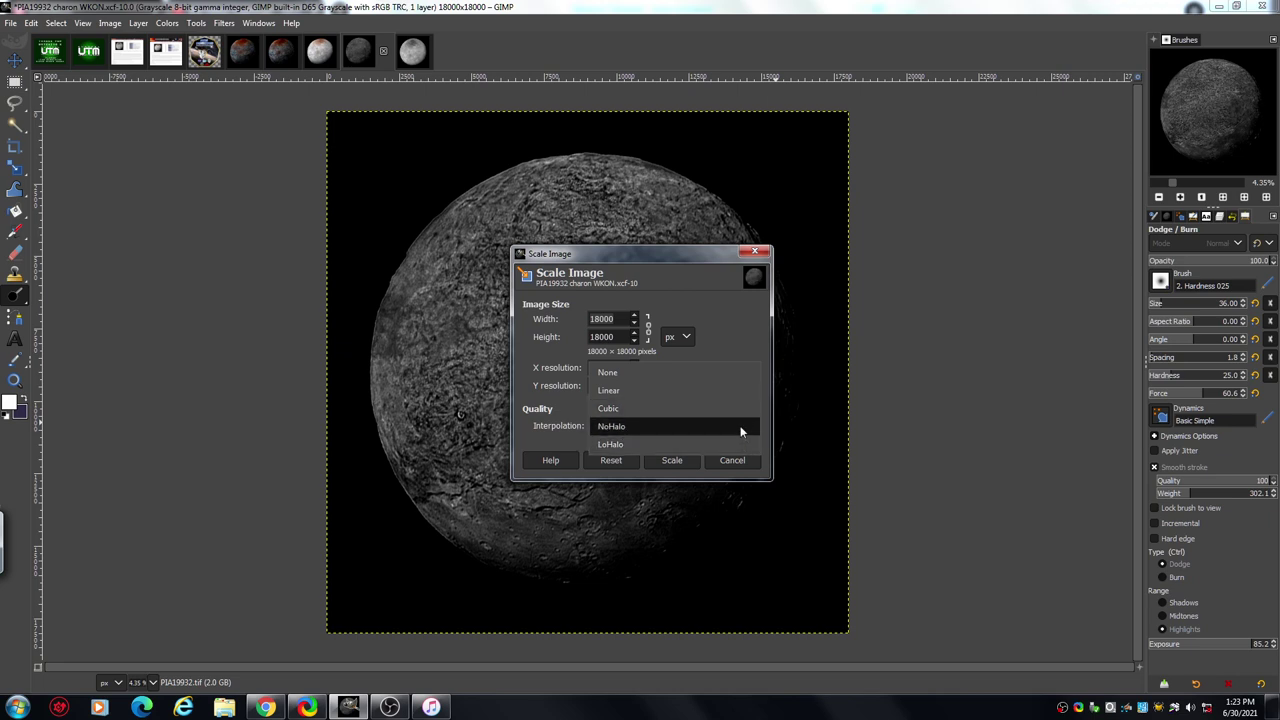
pyautogui.click(740, 410)
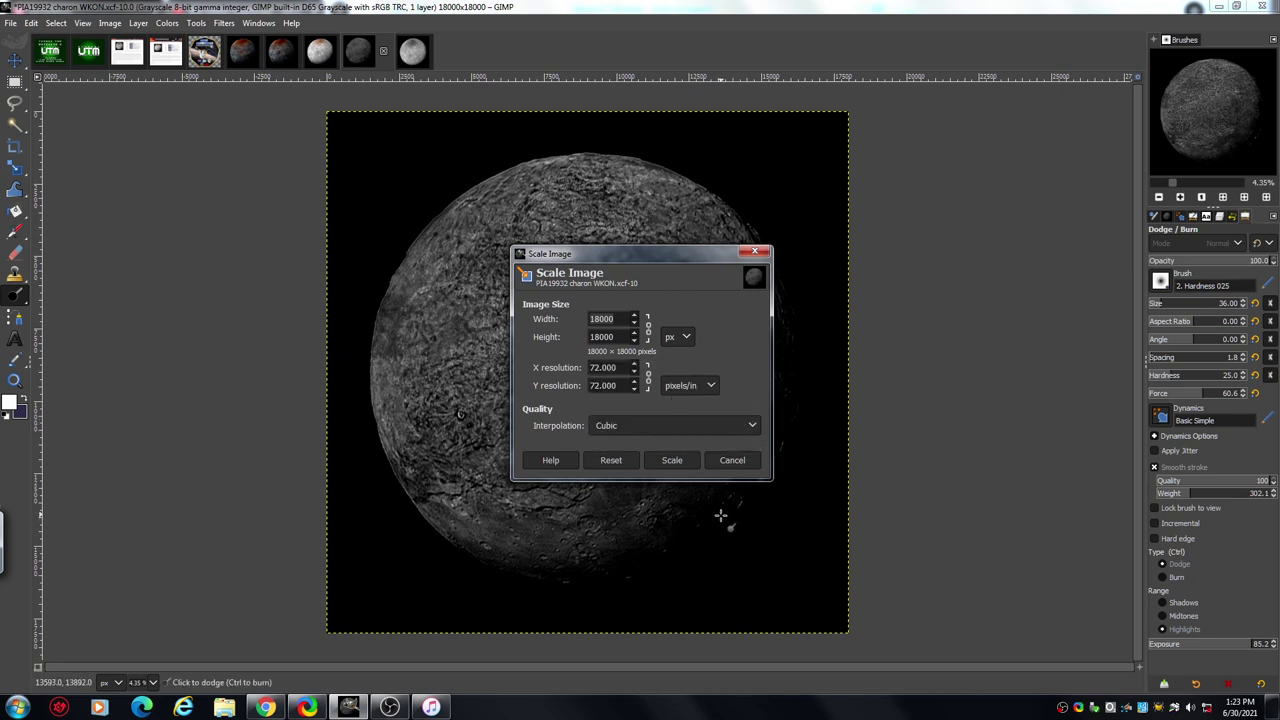
pyautogui.click(733, 461)
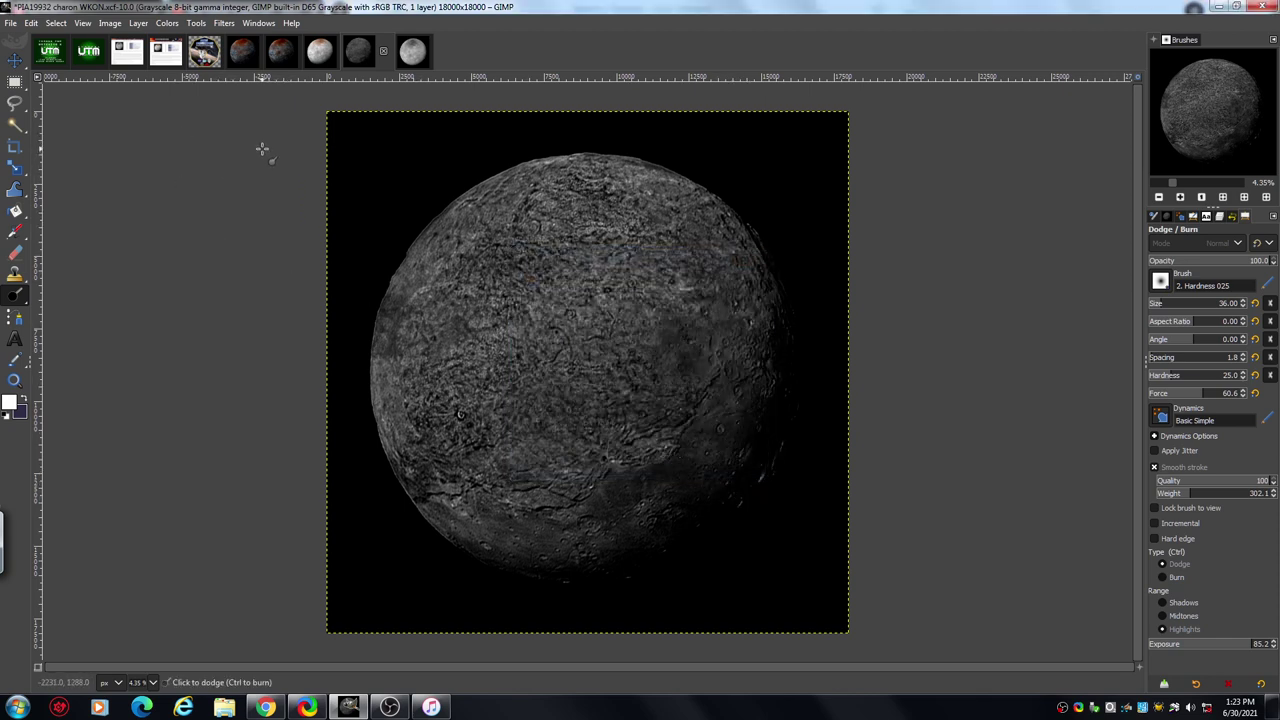
# Step: Zoom the charon WKON image to 18% and frame its mottled upper surface
pyautogui.click(1181, 198)
pyautogui.click(1181, 198)
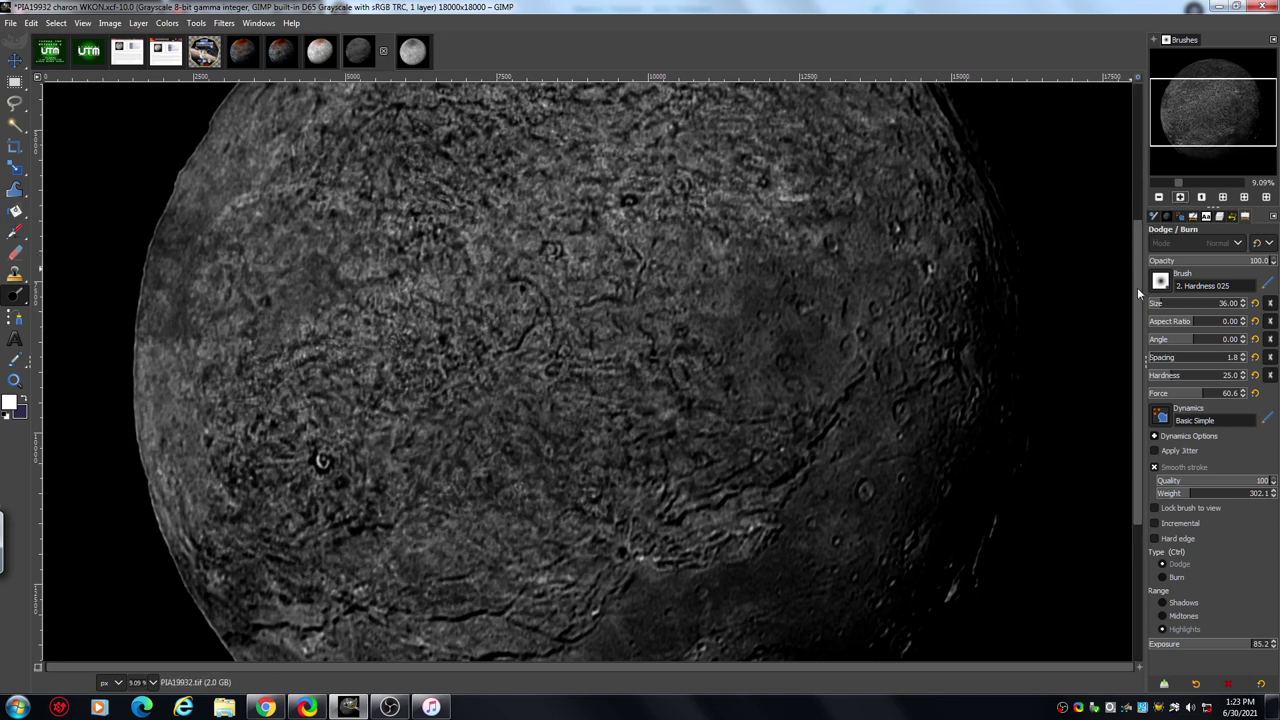
pyautogui.moveTo(1137, 287); pyautogui.dragTo(1137, 212)
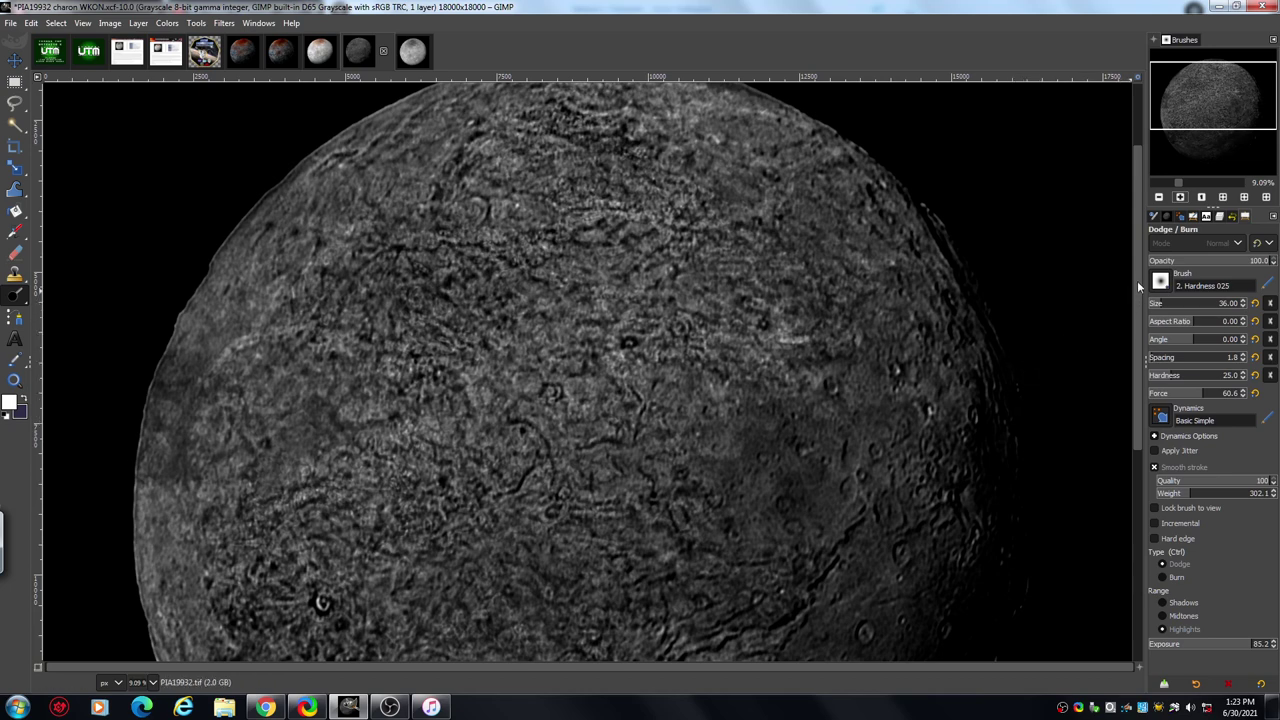
pyautogui.scroll(-3, 1136, 285)
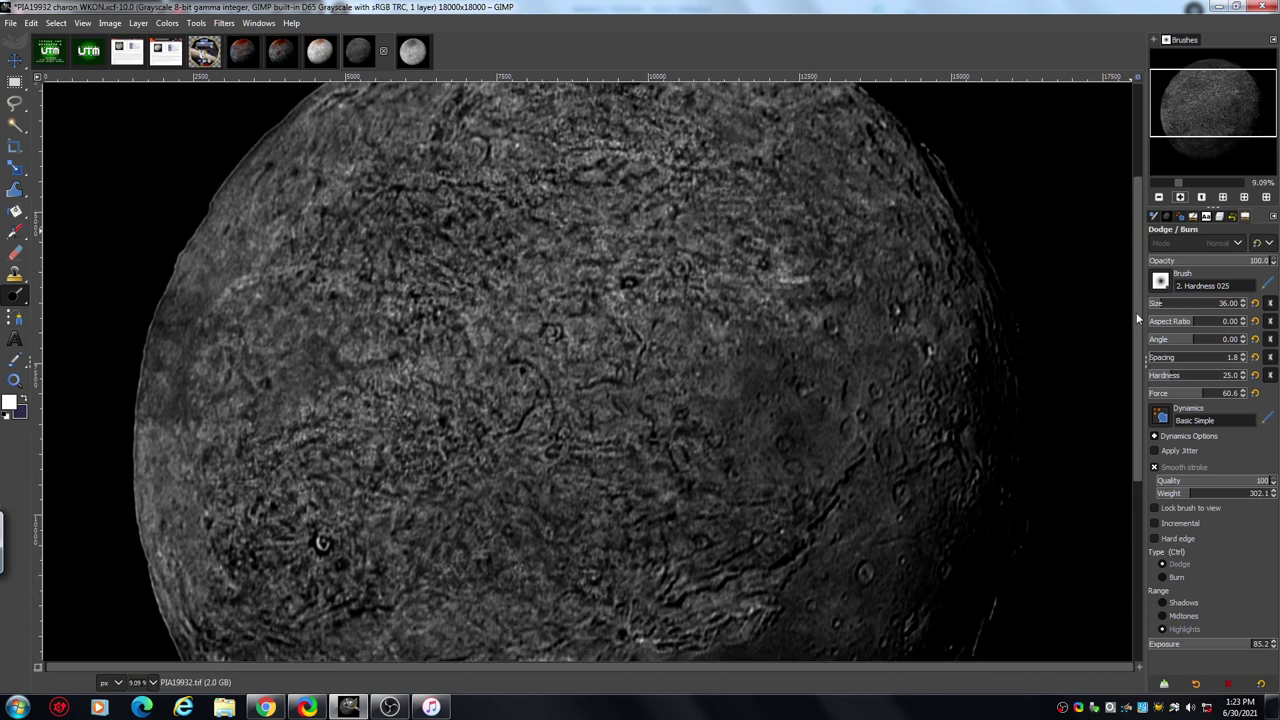
pyautogui.moveTo(1136, 312); pyautogui.dragTo(1131, 268)
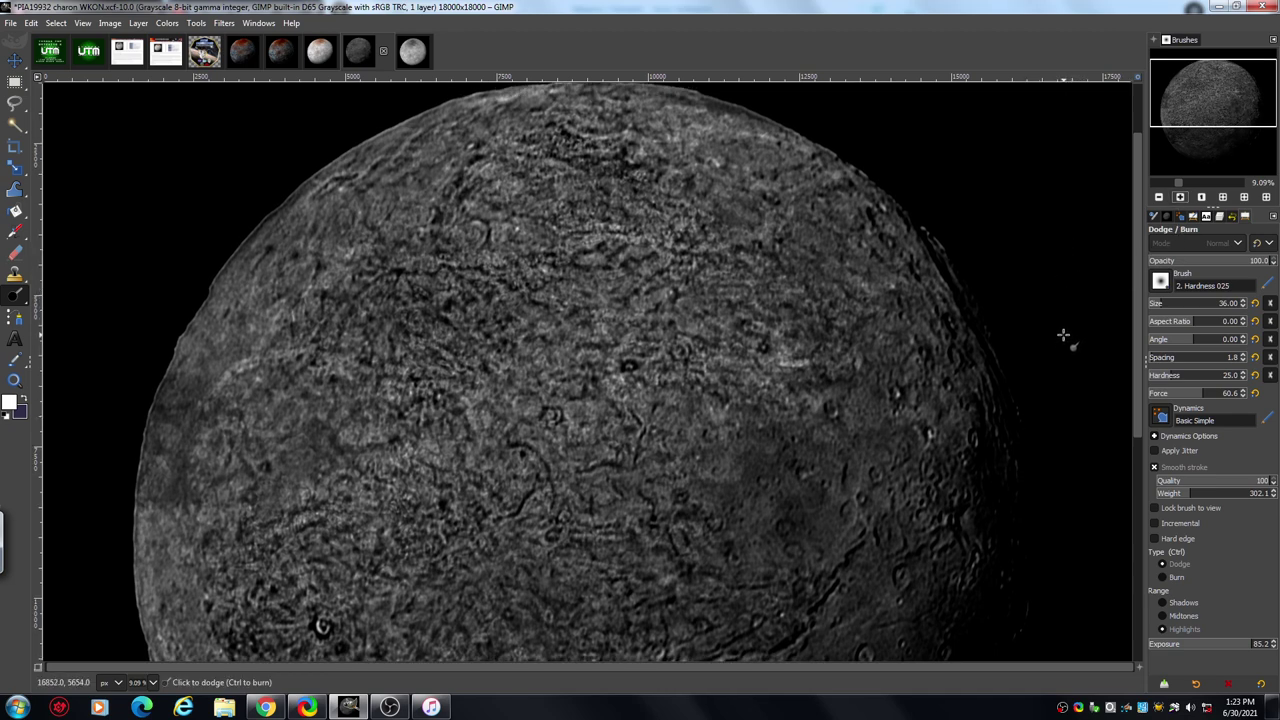
pyautogui.click(1180, 197)
pyautogui.click(1180, 197)
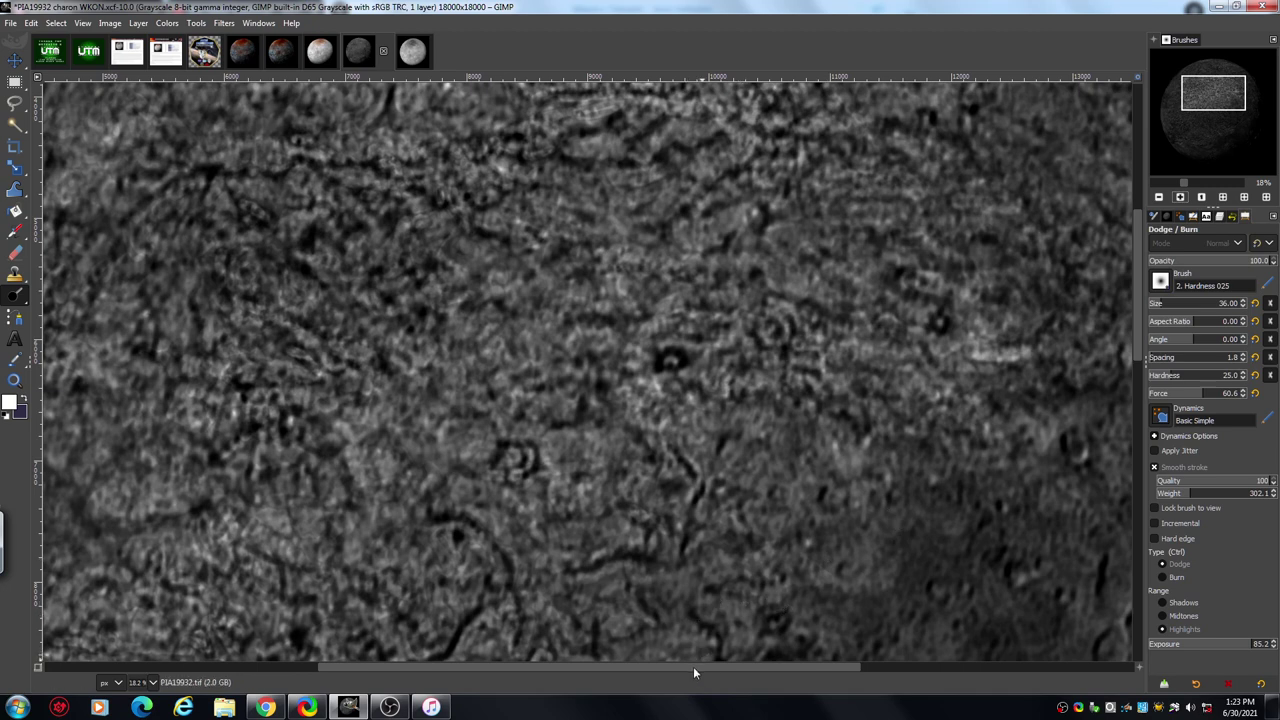
pyautogui.moveTo(694, 667); pyautogui.dragTo(798, 666)
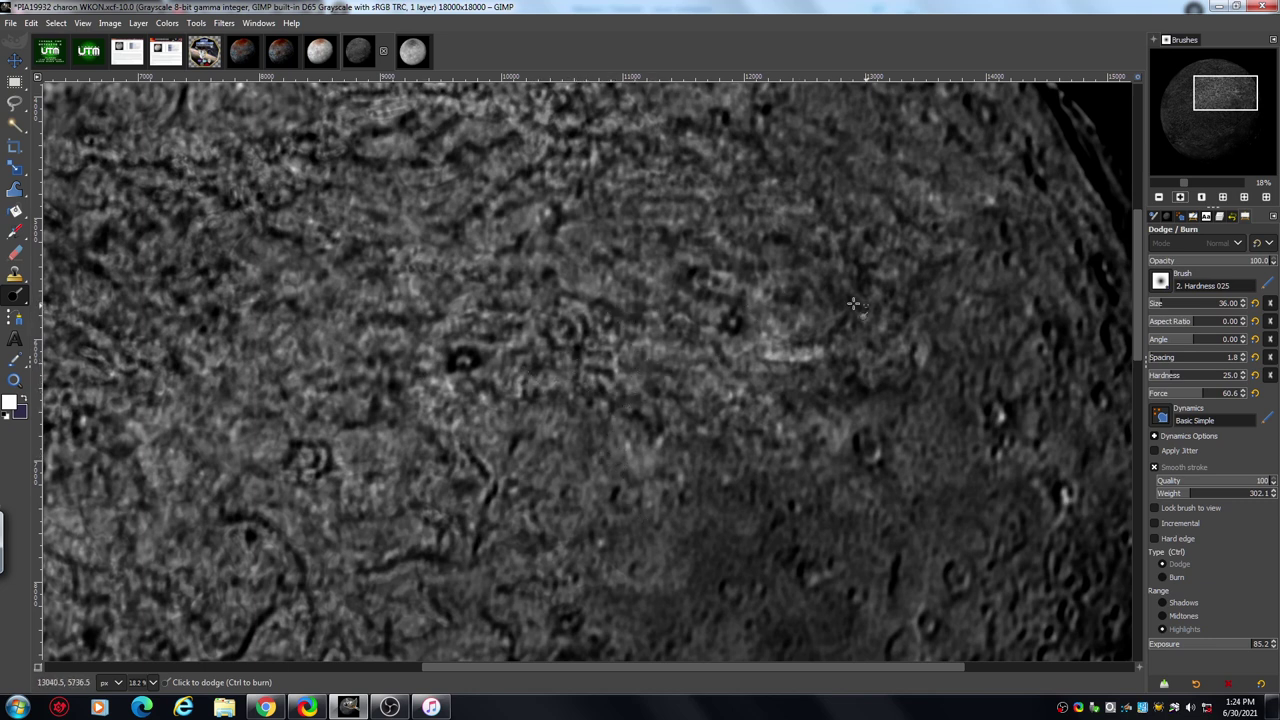
# Step: Zoom to 25% and pan to the upper-left surface near Charon's limb
pyautogui.click(1181, 197)
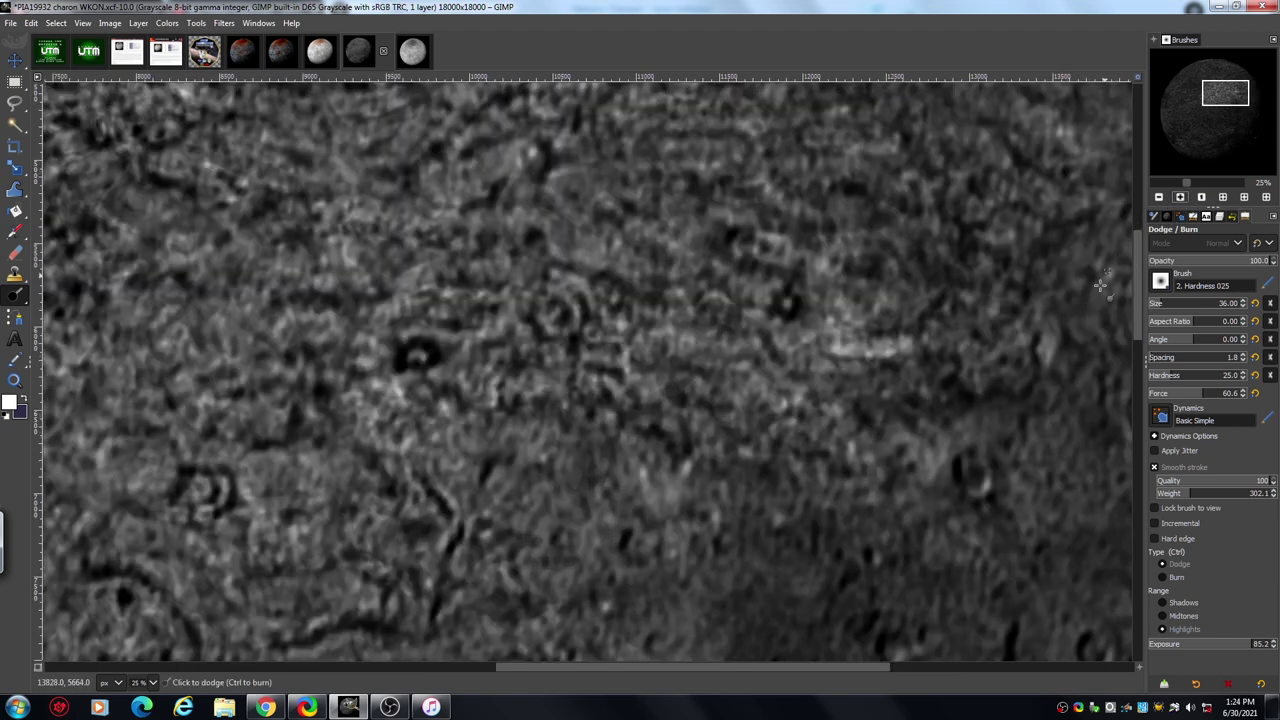
pyautogui.moveTo(1138, 273); pyautogui.dragTo(1134, 292)
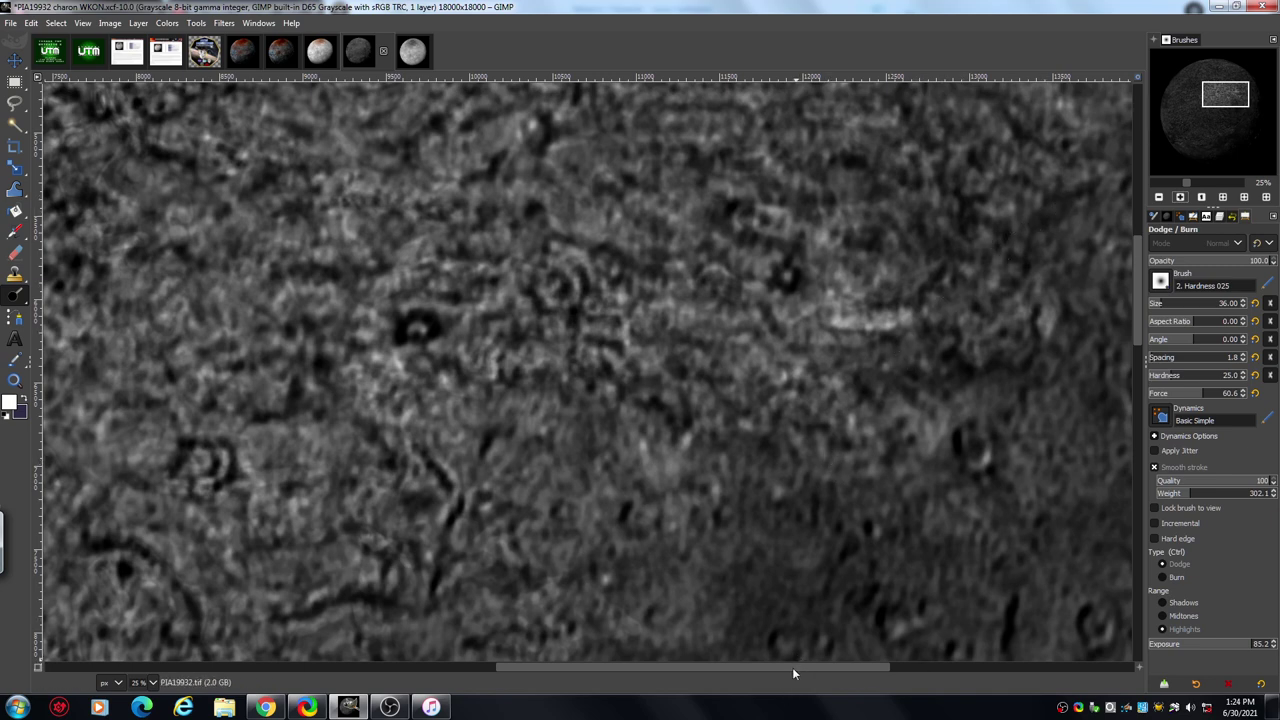
pyautogui.moveTo(792, 666); pyautogui.dragTo(468, 675)
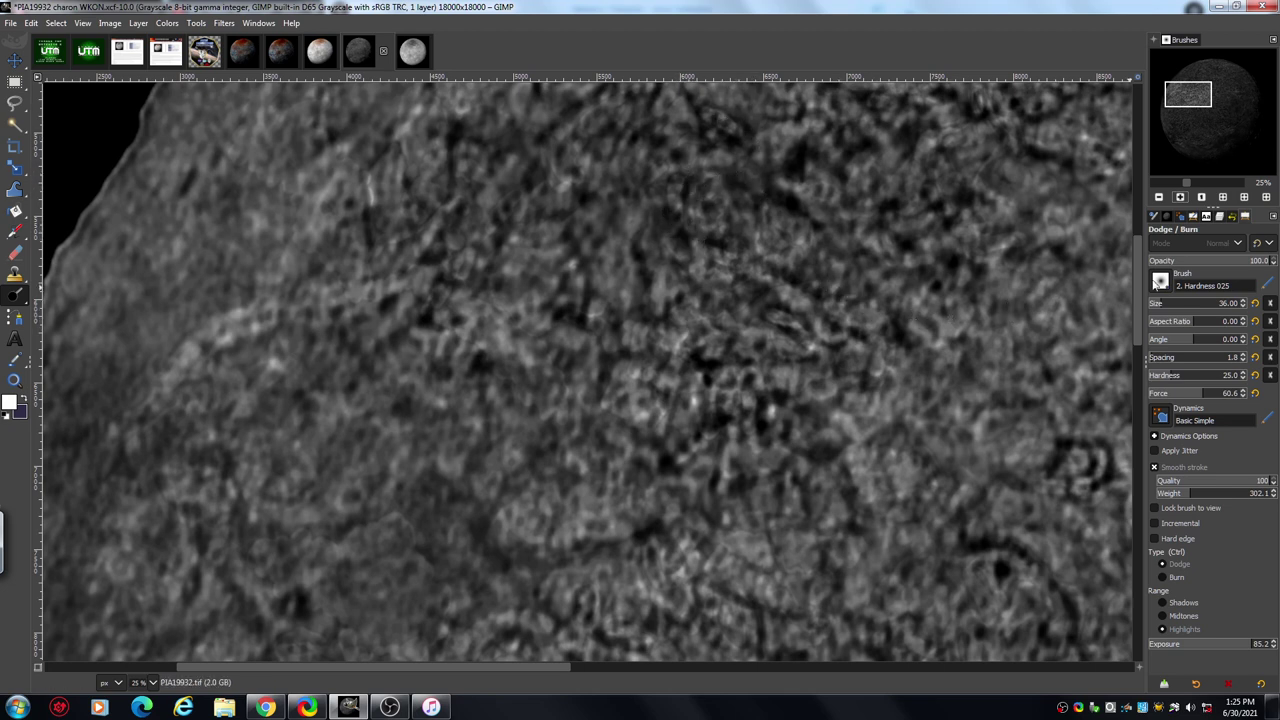
# Step: Scroll down and zoom out to 12.5% to show the western limb and canyon belt
pyautogui.moveTo(1138, 273); pyautogui.dragTo(1138, 400)
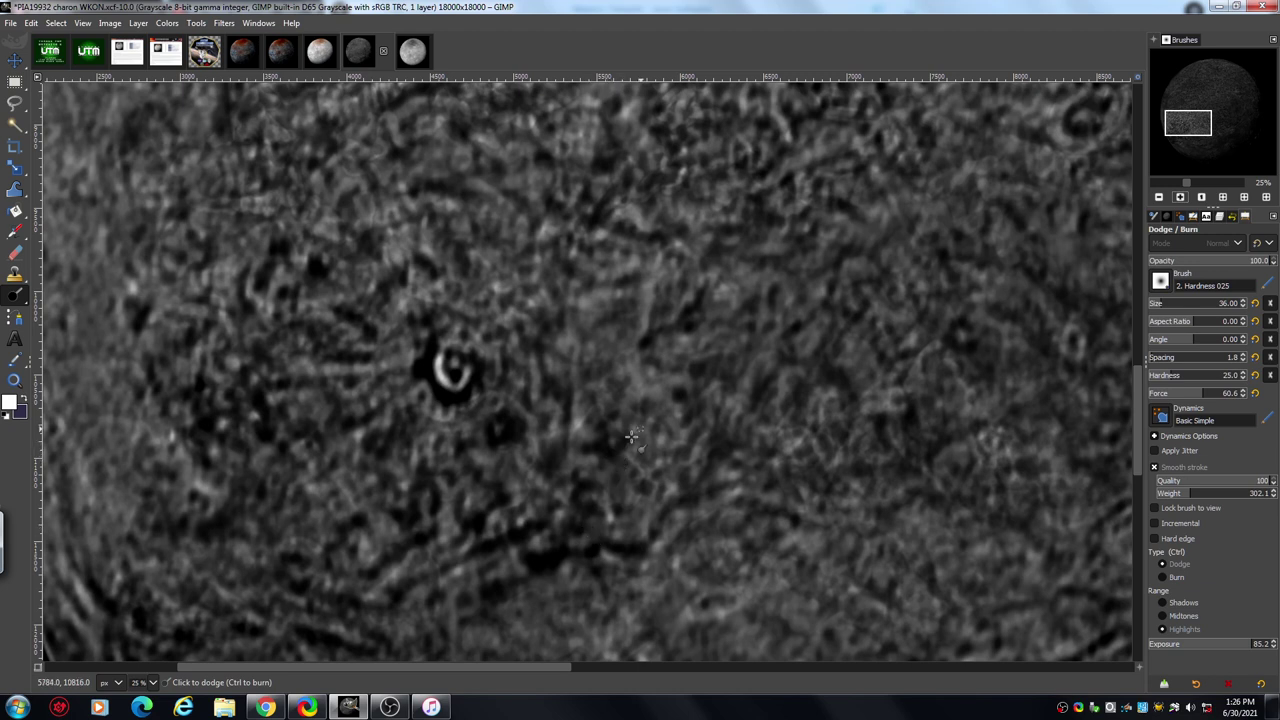
pyautogui.click(1159, 197)
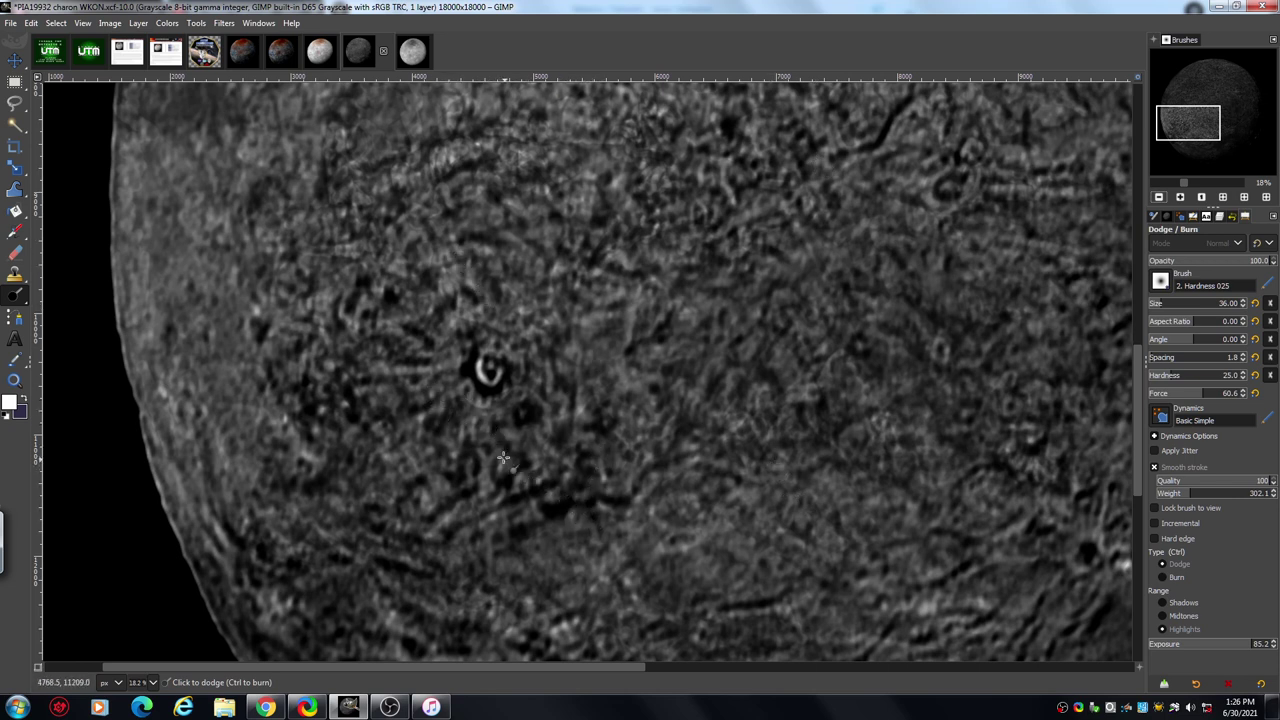
pyautogui.click(1159, 197)
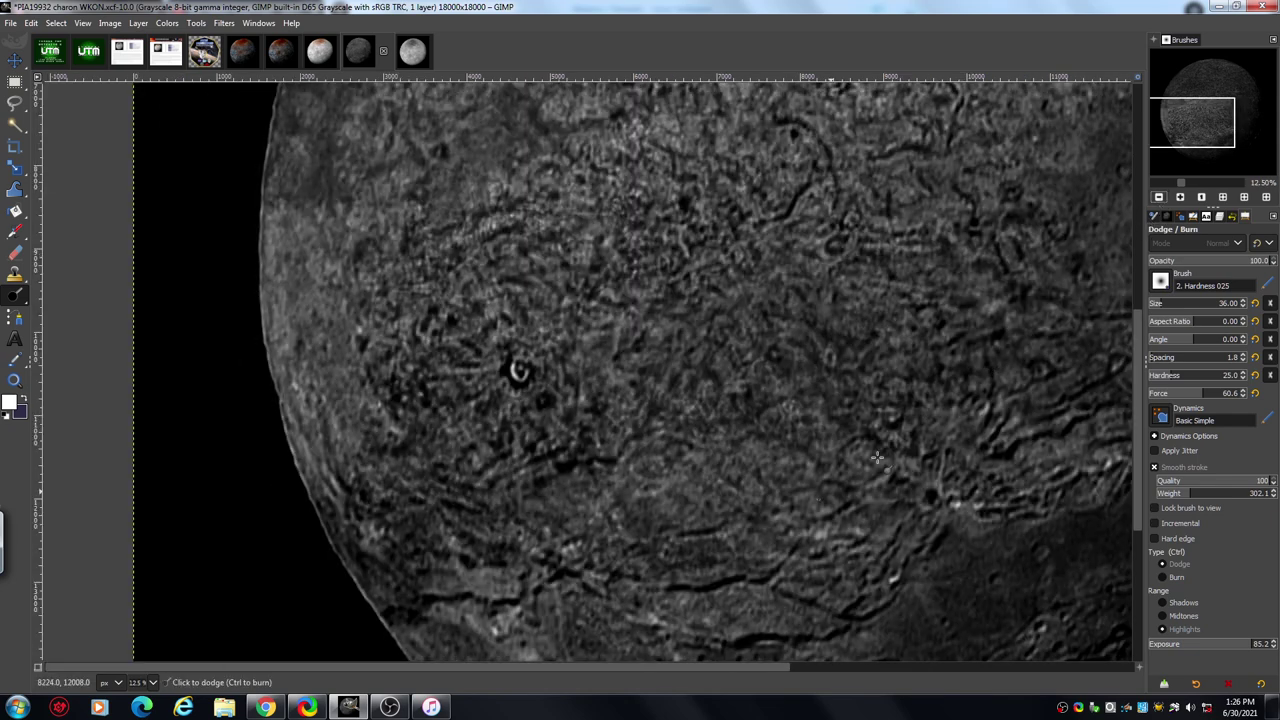
pyautogui.moveTo(579, 668); pyautogui.dragTo(652, 680)
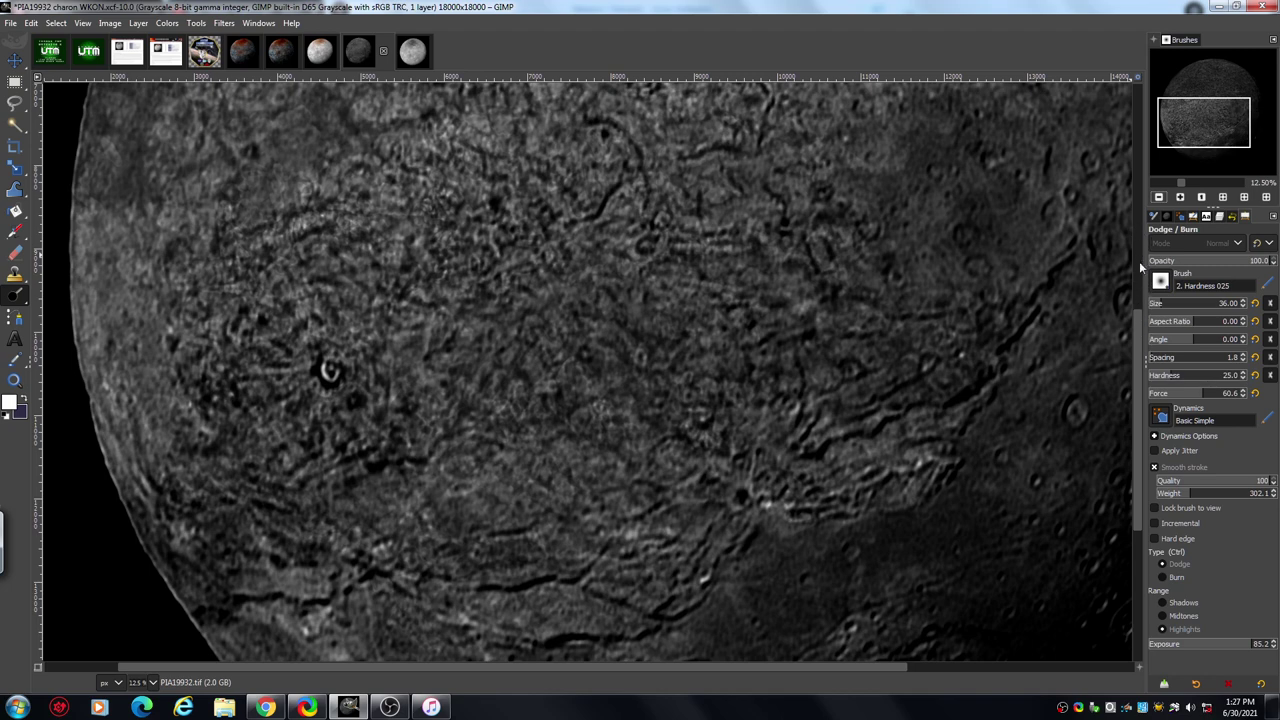
pyautogui.click(1180, 197)
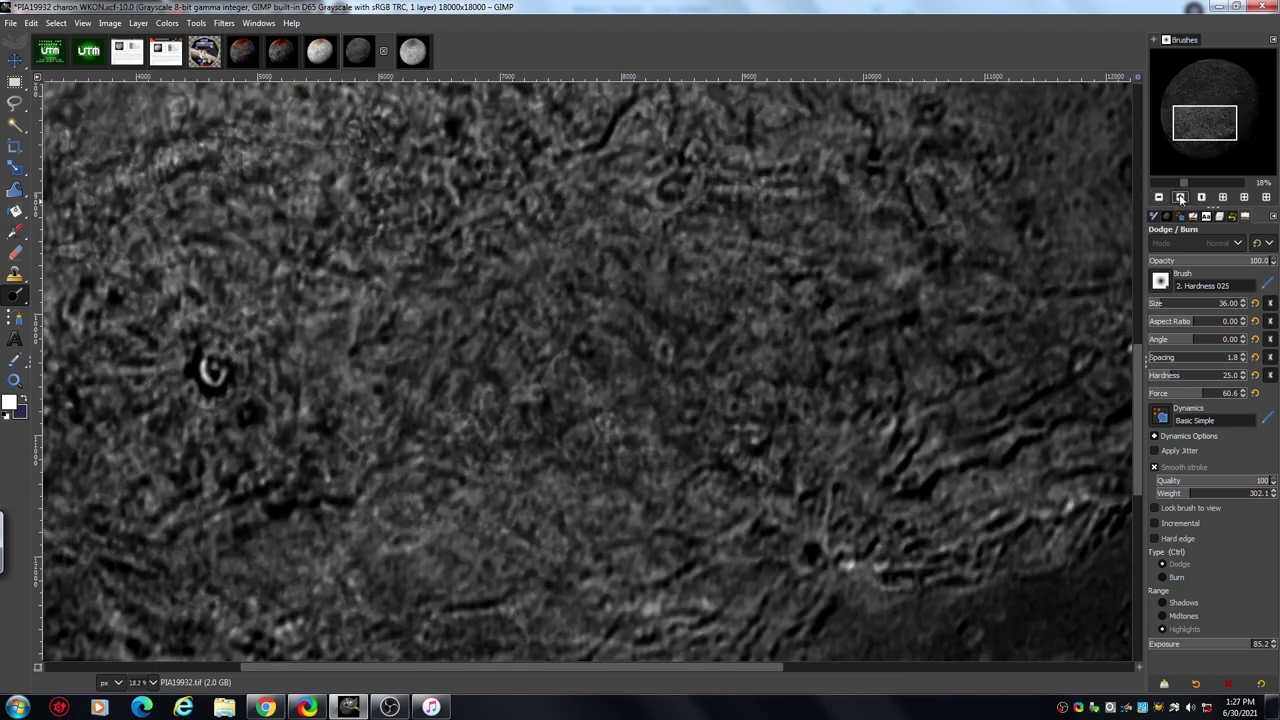
pyautogui.click(1180, 197)
pyautogui.moveTo(1137, 439); pyautogui.dragTo(1128, 394)
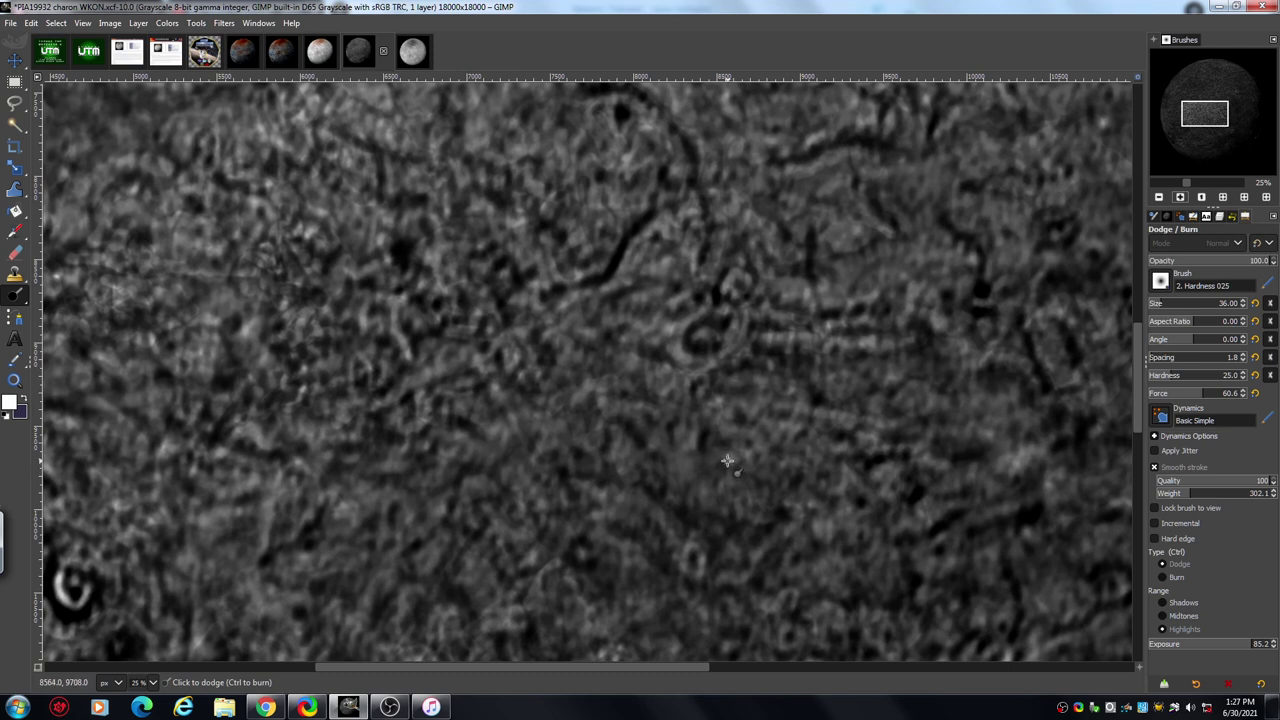
pyautogui.click(1159, 198)
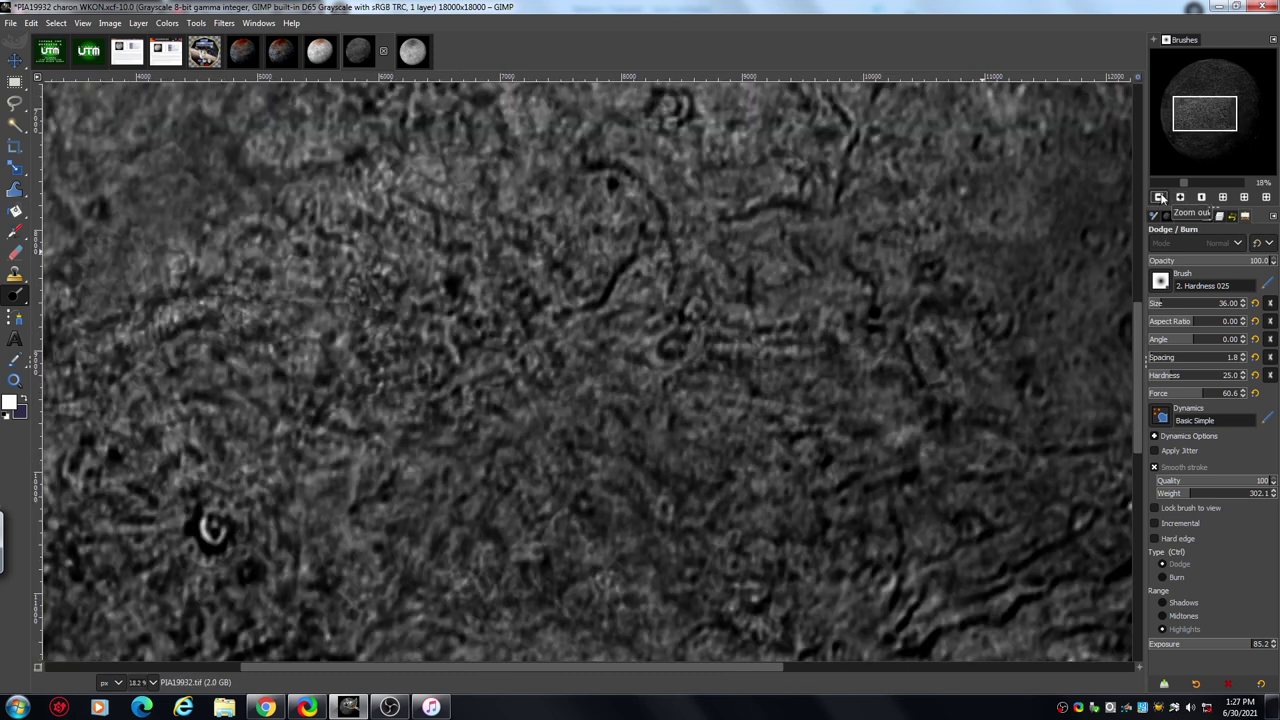
pyautogui.click(1159, 198)
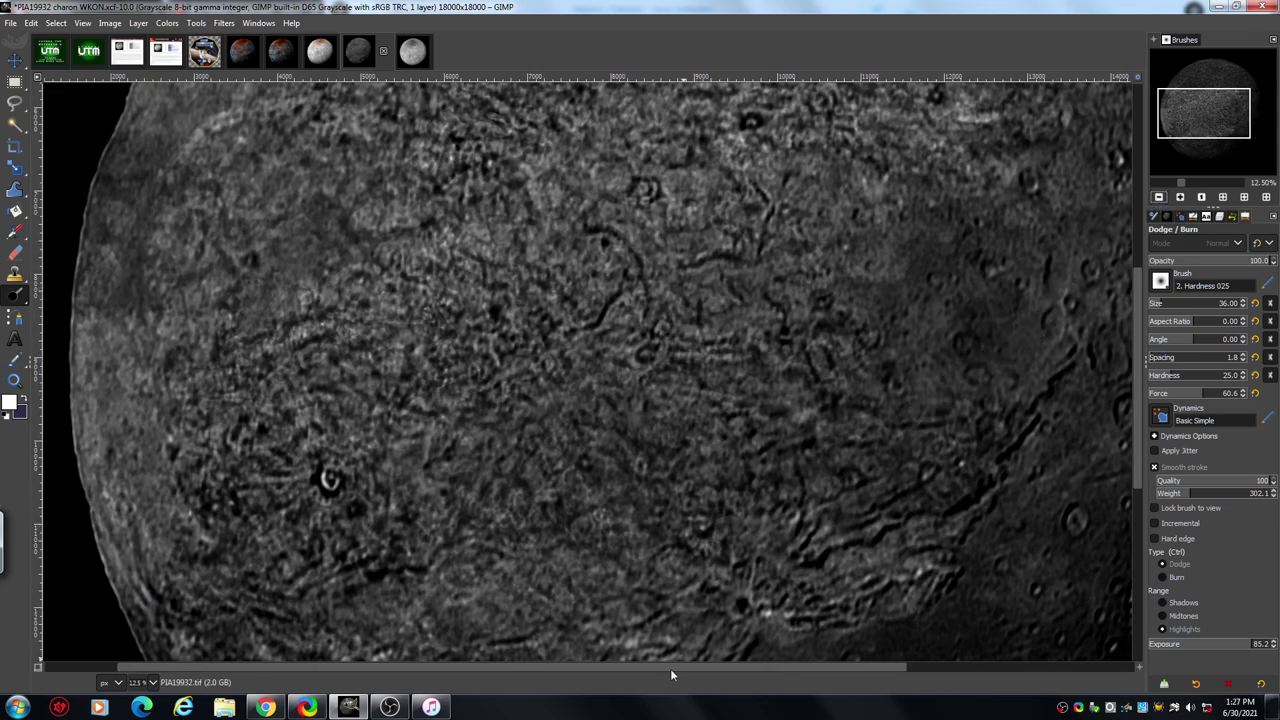
pyautogui.moveTo(682, 667); pyautogui.dragTo(820, 664)
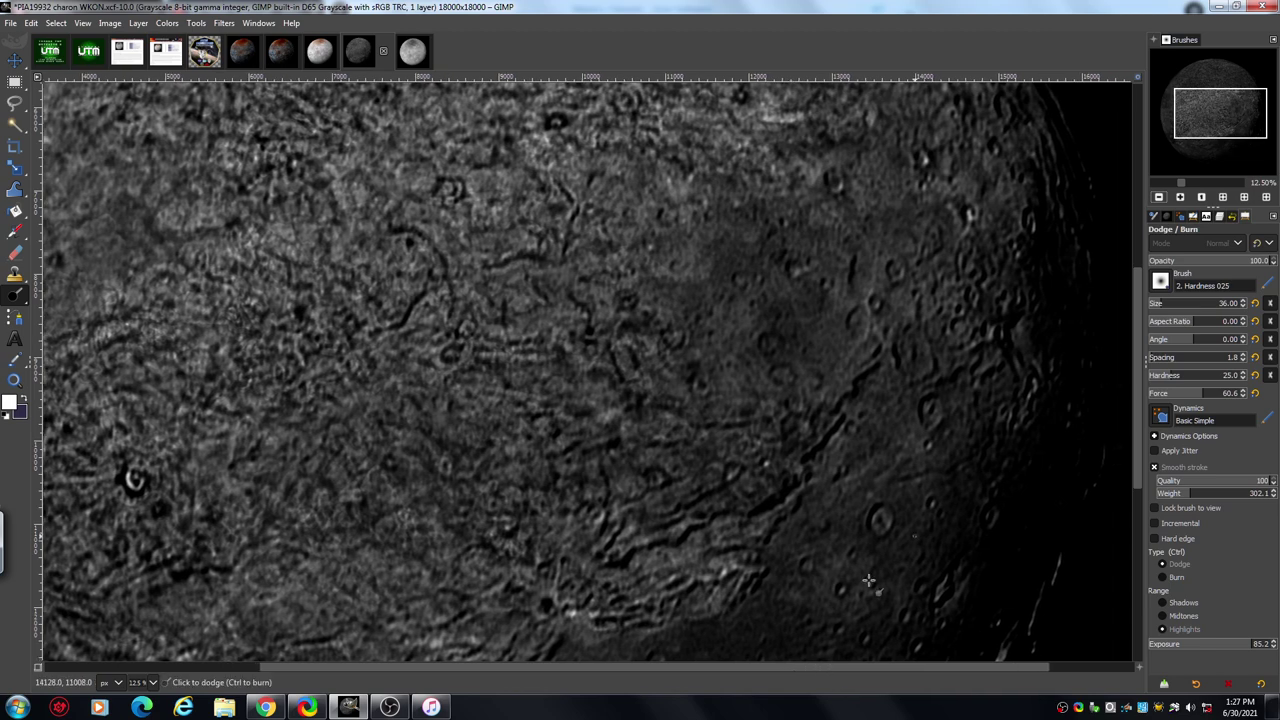
pyautogui.moveTo(1138, 301); pyautogui.dragTo(1138, 360)
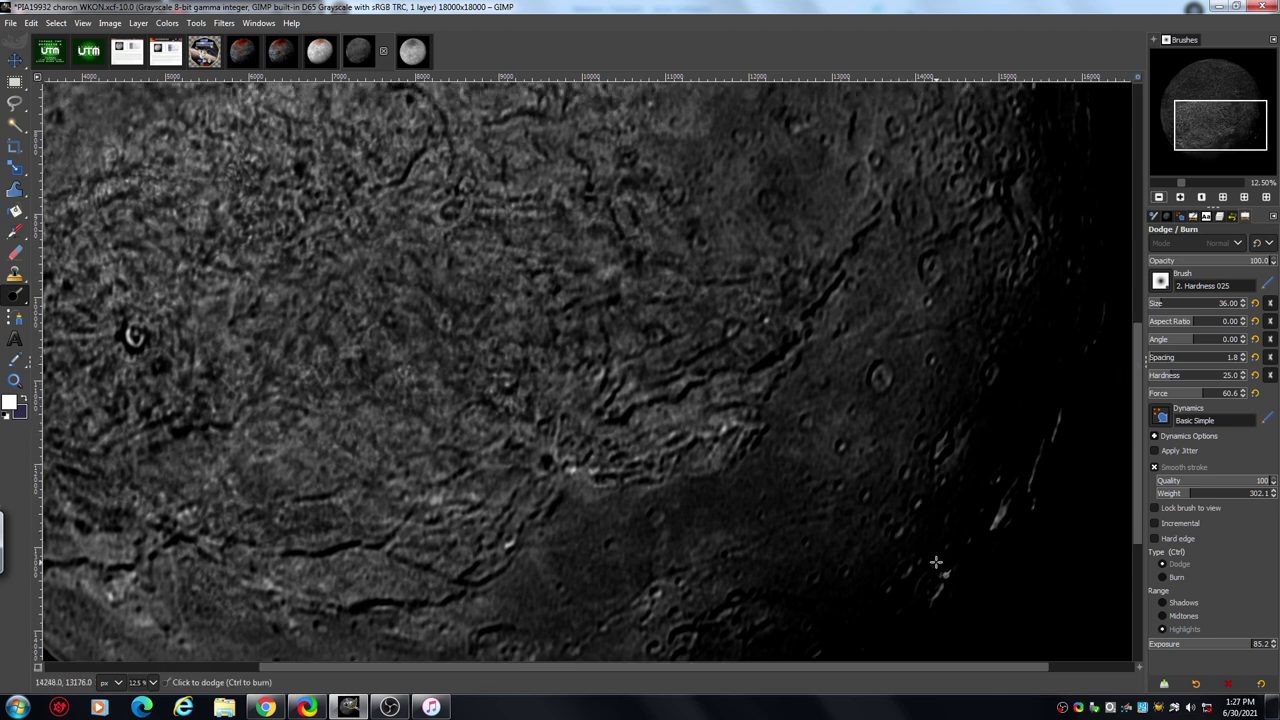
pyautogui.click(1180, 197)
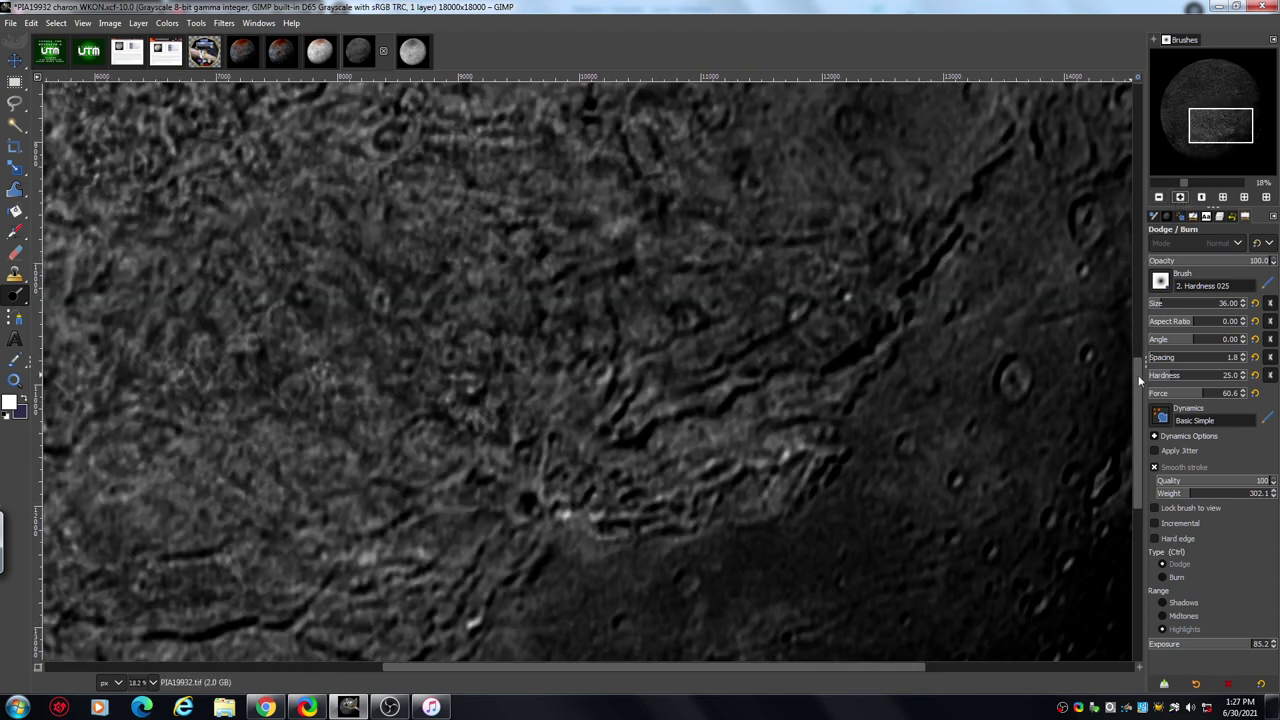
# Step: Raise the dodge brush size from 36 to 153
pyautogui.scroll(1, 1138, 374)
pyautogui.moveTo(1140, 374); pyautogui.dragTo(1140, 352)
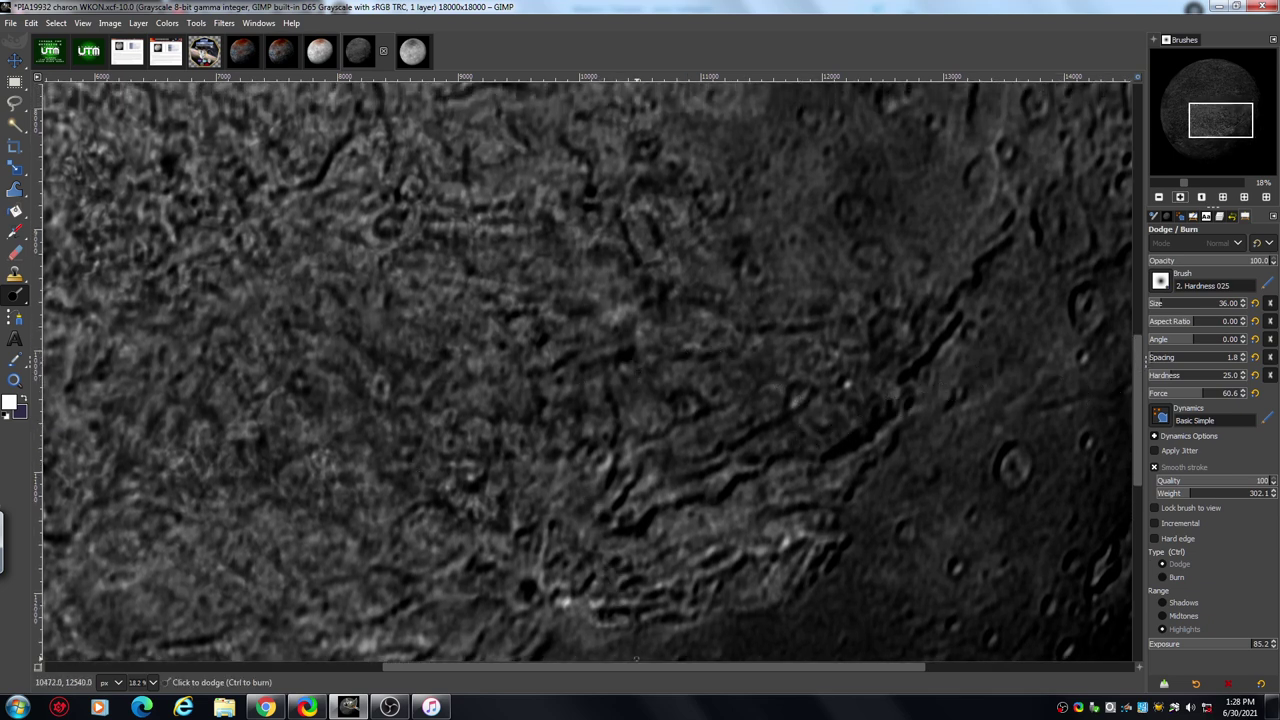
pyautogui.moveTo(638, 668); pyautogui.dragTo(604, 666)
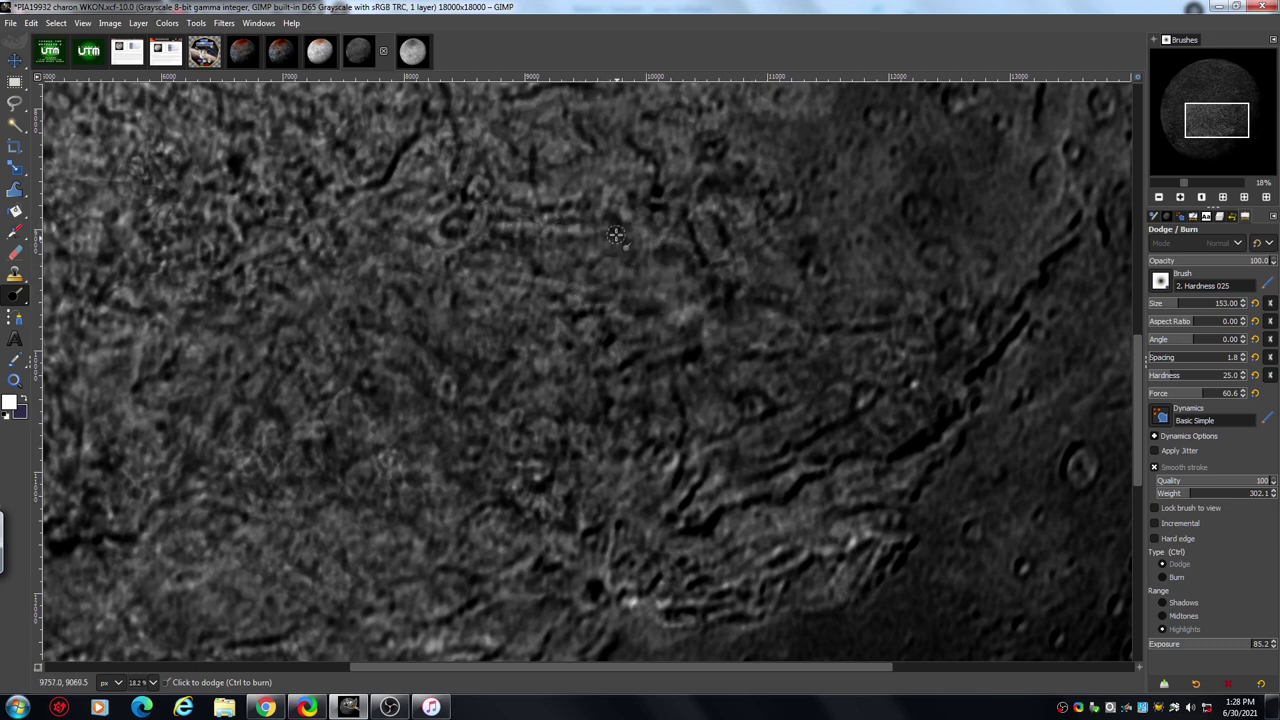
# Step: Dodge three patches of mottled terrain above the canyon belt with the 153-size brush
pyautogui.moveTo(615, 234)
pyautogui.mouseDown()
pyautogui.moveTo(659, 253)
pyautogui.moveTo(676, 240)
pyautogui.moveTo(716, 277)
pyautogui.moveTo(567, 250)
pyautogui.mouseUp()
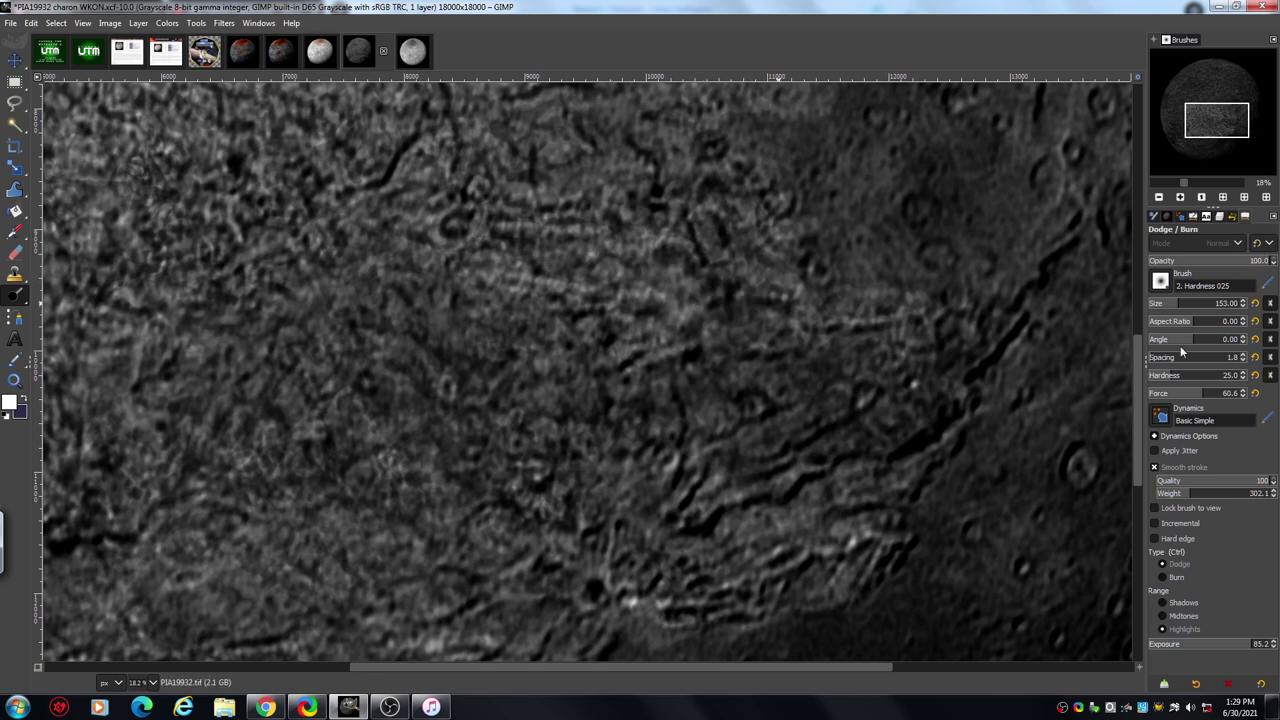
pyautogui.moveTo(1136, 388); pyautogui.dragTo(1131, 352)
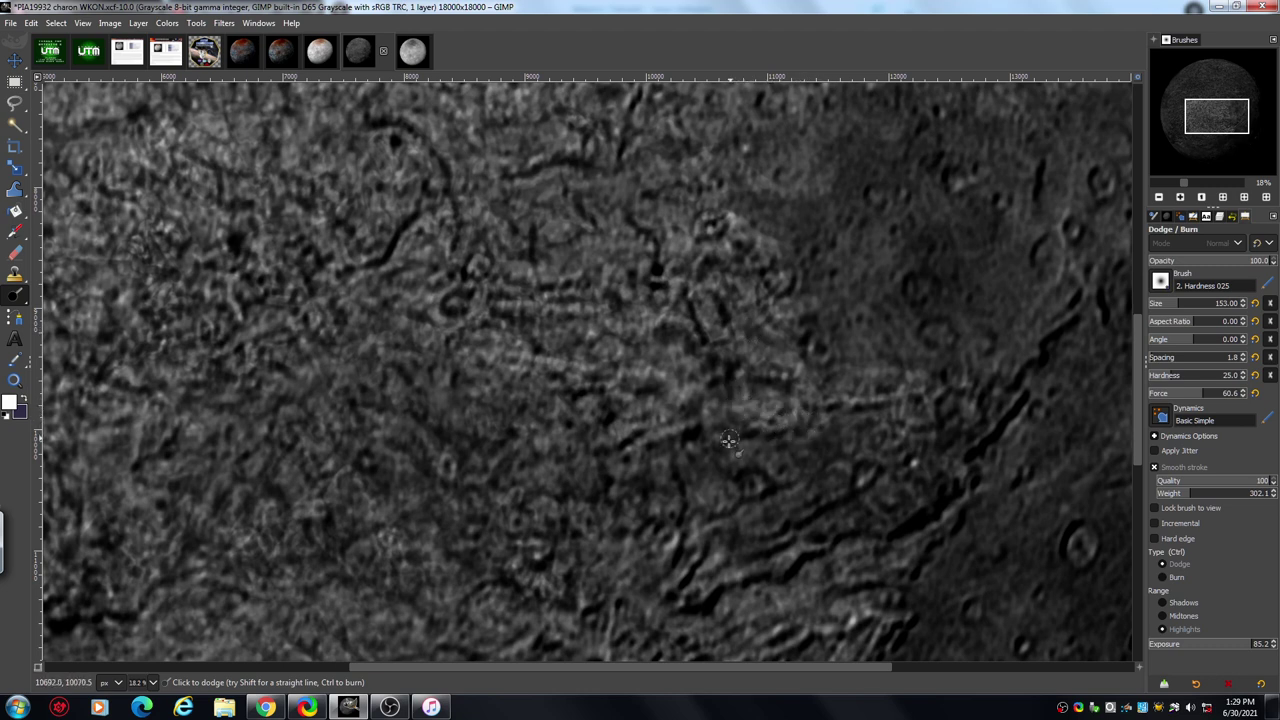
pyautogui.moveTo(776, 458); pyautogui.dragTo(789, 471)
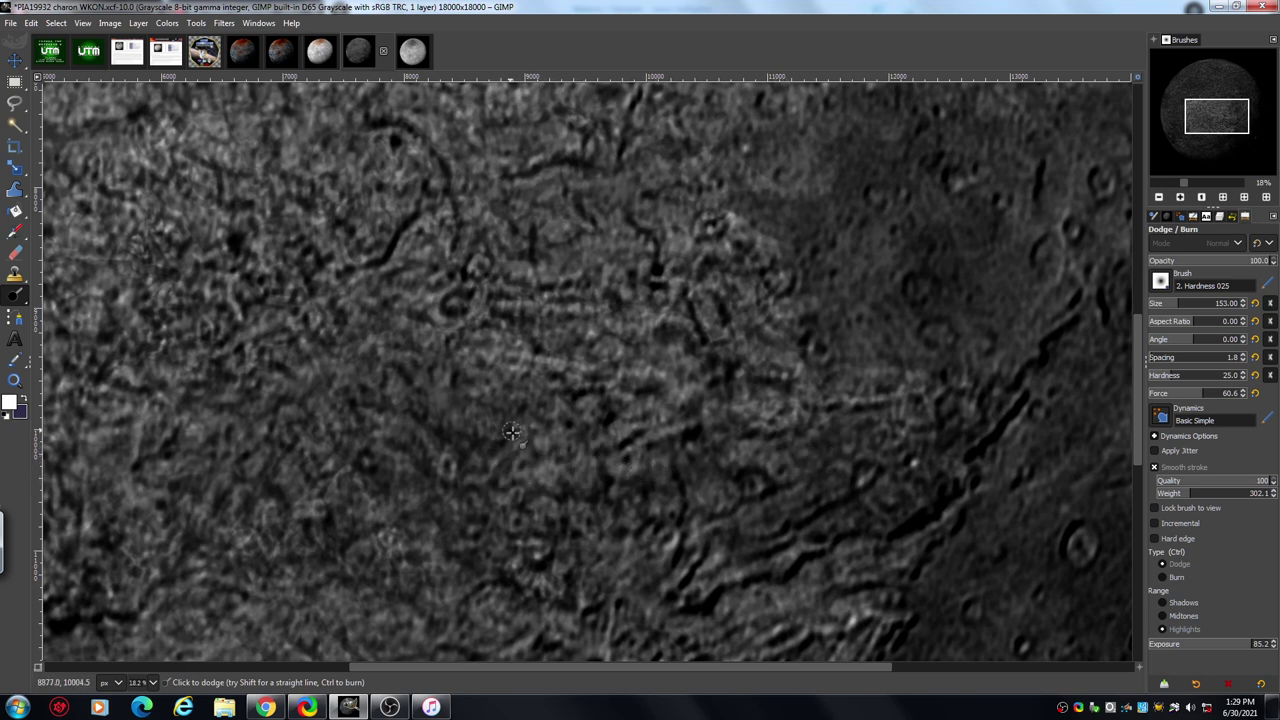
pyautogui.moveTo(509, 429)
pyautogui.mouseDown()
pyautogui.moveTo(476, 434)
pyautogui.moveTo(467, 408)
pyautogui.moveTo(427, 421)
pyautogui.mouseUp()
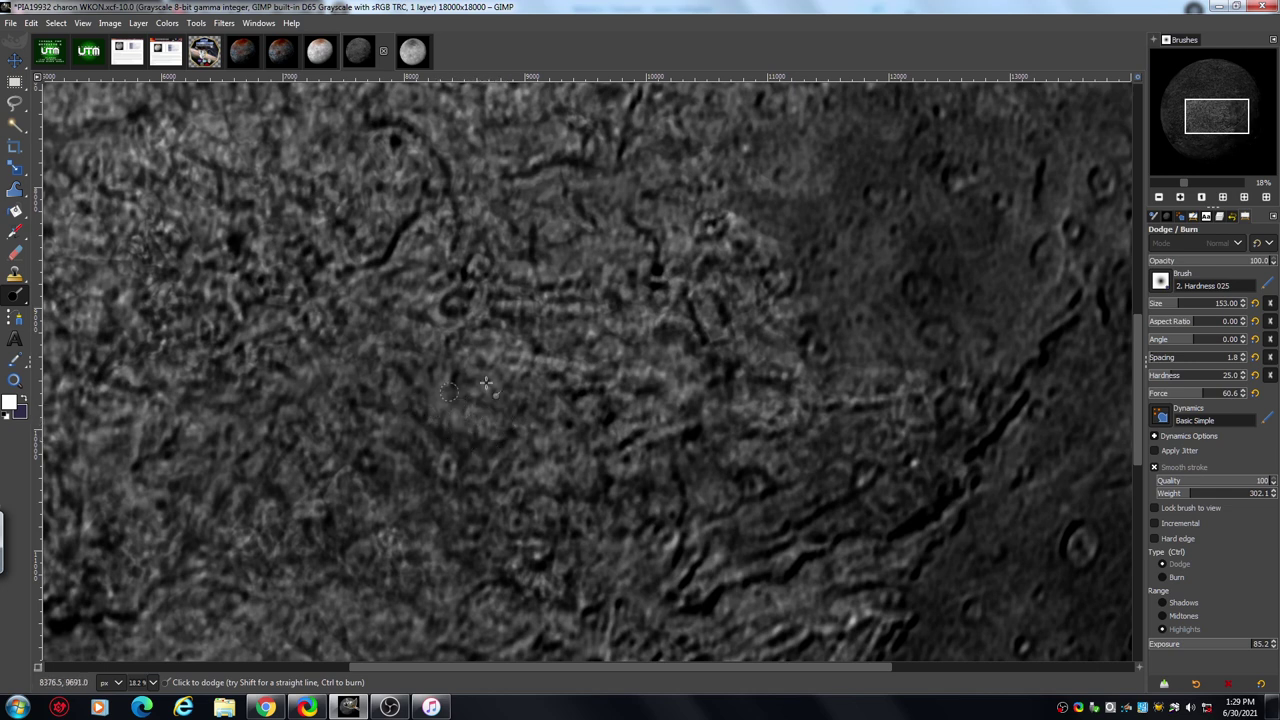
# Step: Dodge terrain near the top of the view and along the dark plain's edge, then zoom out to 12.5%
pyautogui.scroll(-2, 1141, 380)
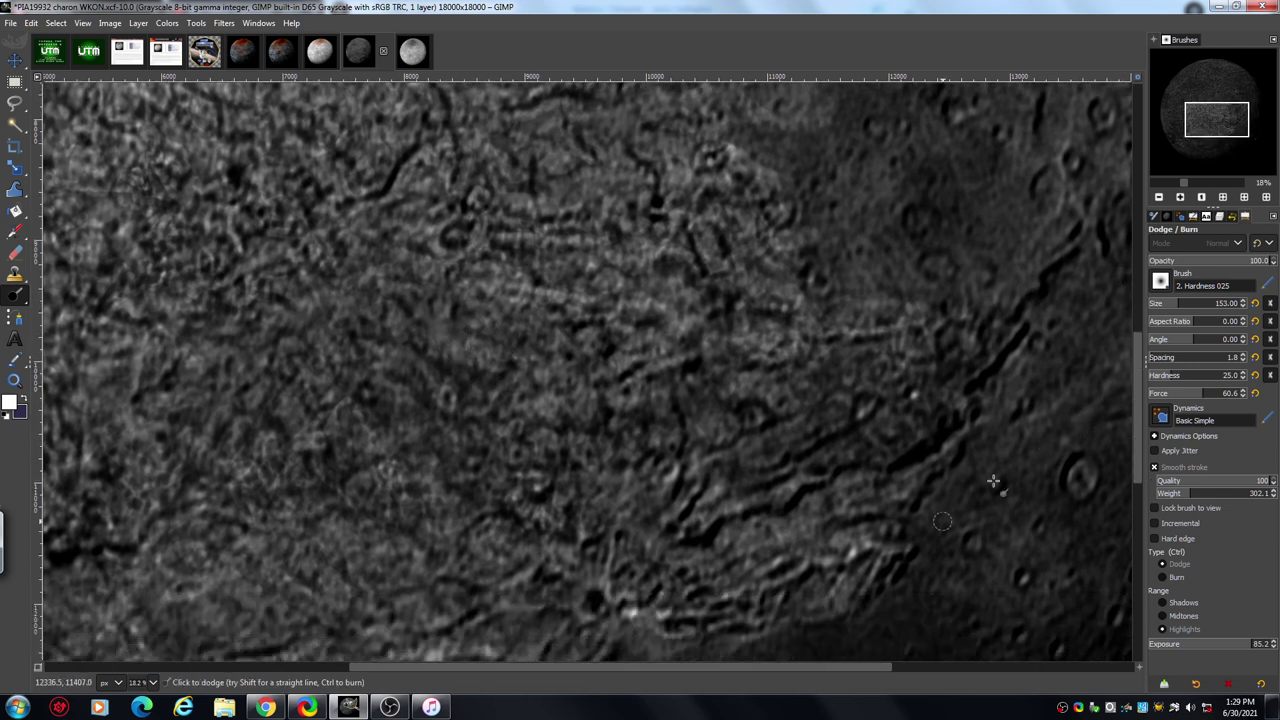
pyautogui.moveTo(738, 664); pyautogui.dragTo(773, 676)
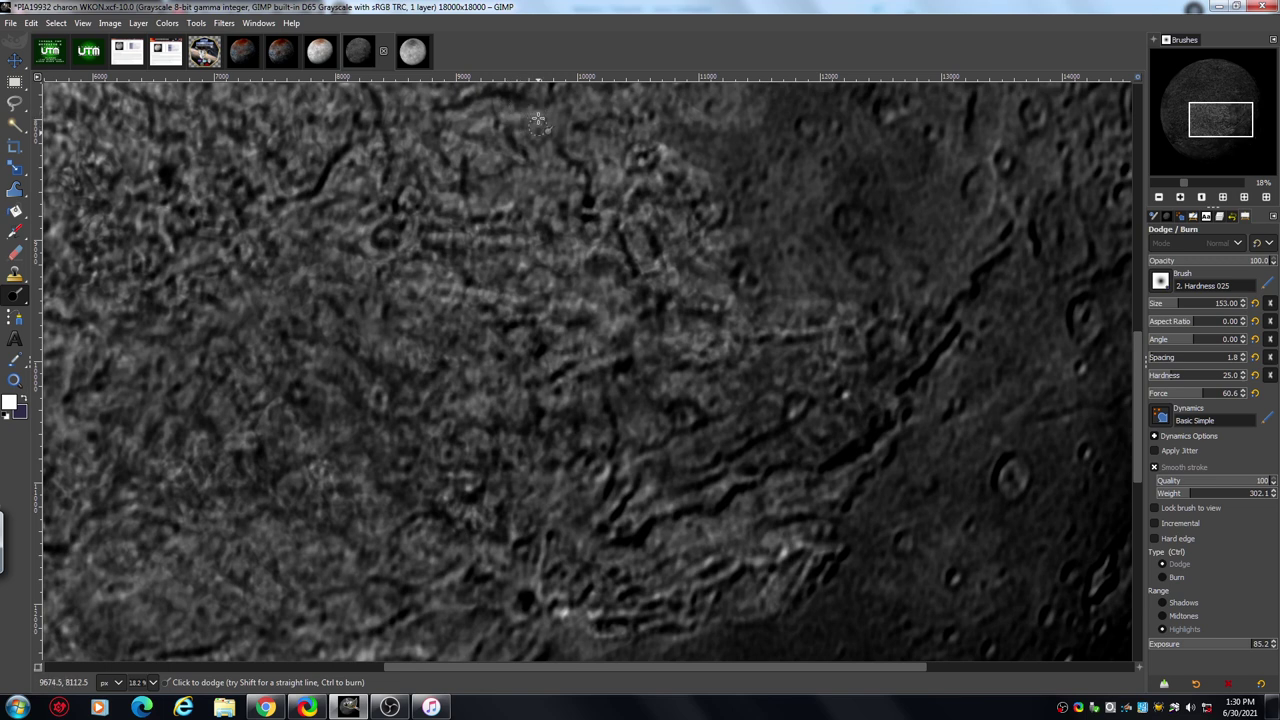
pyautogui.moveTo(548, 120); pyautogui.dragTo(576, 140)
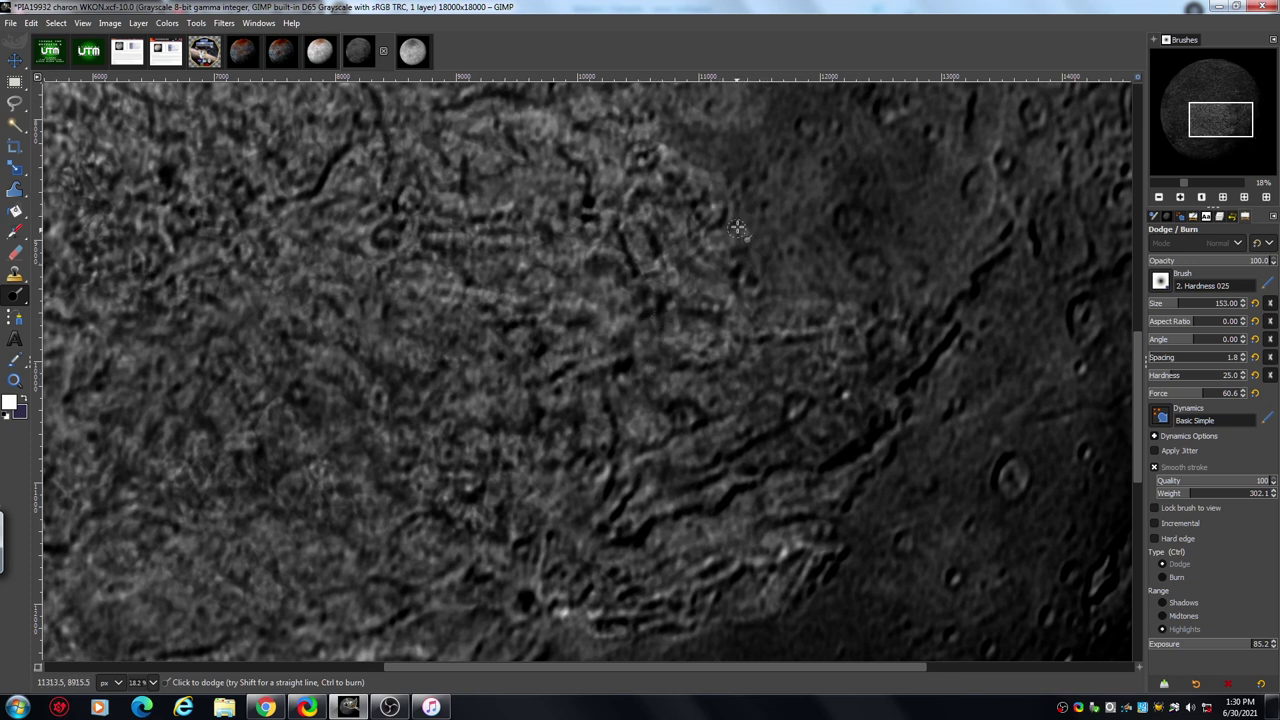
pyautogui.moveTo(730, 208)
pyautogui.mouseDown()
pyautogui.moveTo(753, 186)
pyautogui.moveTo(765, 207)
pyautogui.moveTo(765, 192)
pyautogui.moveTo(744, 191)
pyautogui.moveTo(754, 221)
pyautogui.moveTo(770, 223)
pyautogui.moveTo(701, 196)
pyautogui.moveTo(652, 203)
pyautogui.moveTo(668, 202)
pyautogui.moveTo(693, 138)
pyautogui.moveTo(671, 127)
pyautogui.moveTo(700, 155)
pyautogui.moveTo(723, 140)
pyautogui.moveTo(739, 172)
pyautogui.moveTo(698, 158)
pyautogui.moveTo(743, 155)
pyautogui.moveTo(755, 171)
pyautogui.moveTo(691, 143)
pyautogui.moveTo(724, 148)
pyautogui.moveTo(747, 180)
pyautogui.moveTo(779, 156)
pyautogui.mouseUp()
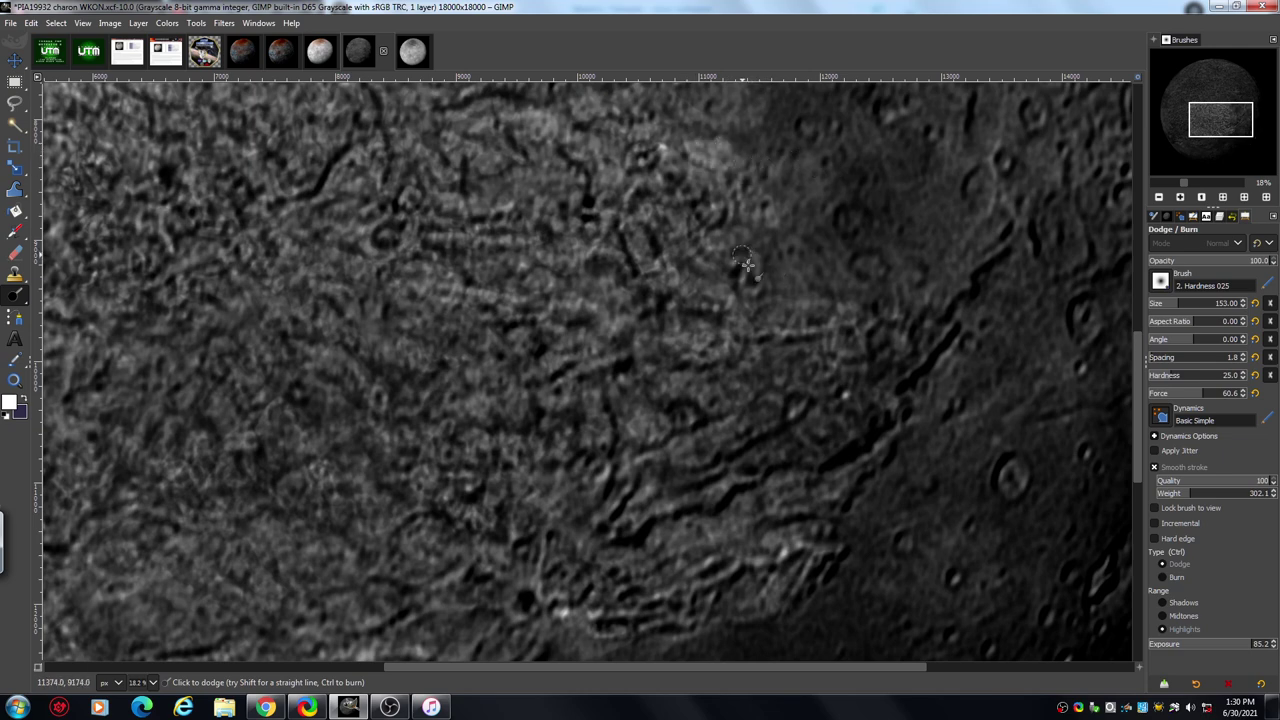
pyautogui.click(1158, 197)
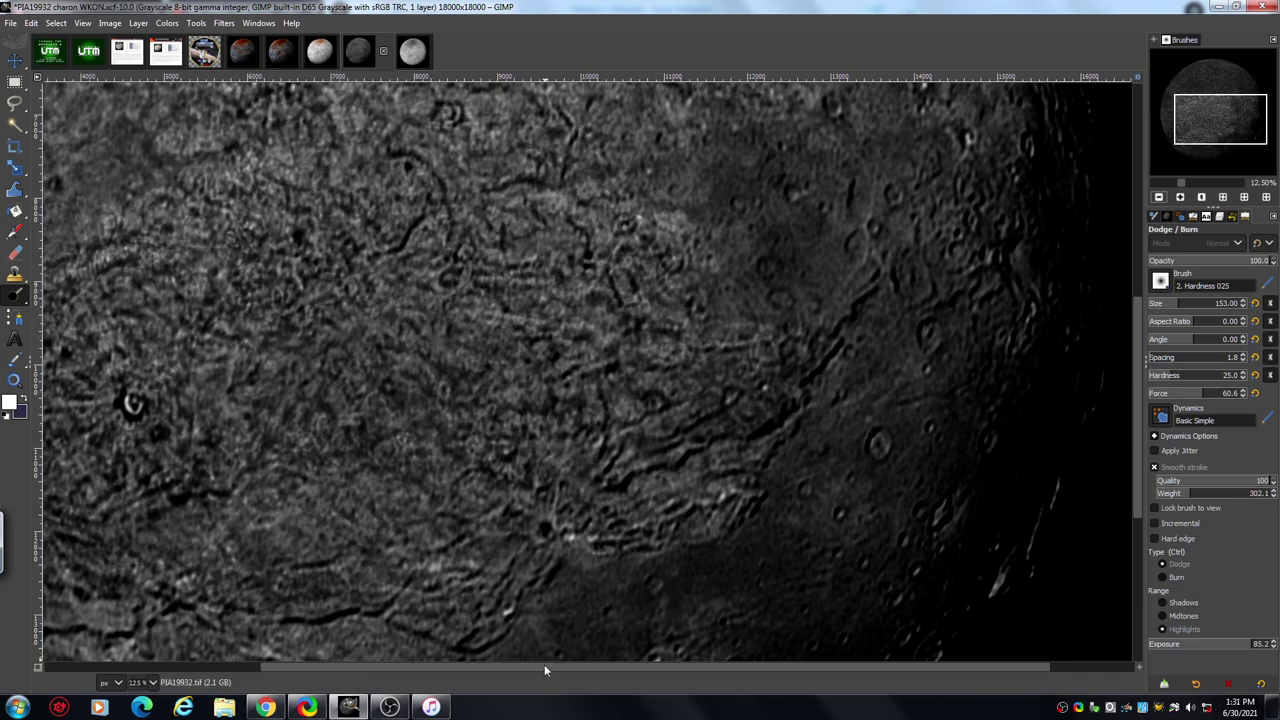
# Step: At 25% zoom, dodge a trail and a small looping patch of upper-left terrain, then return to 12.5%
pyautogui.moveTo(544, 664); pyautogui.dragTo(438, 669)
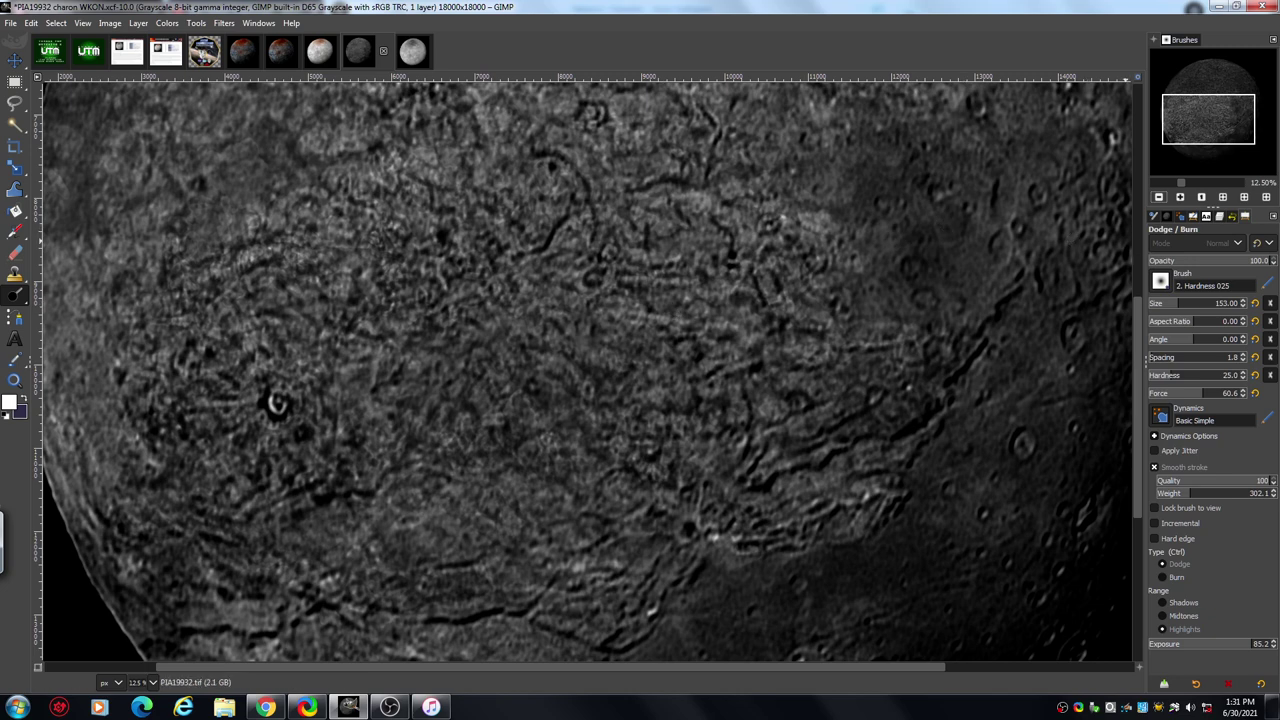
pyautogui.click(1180, 197)
pyautogui.click(1180, 197)
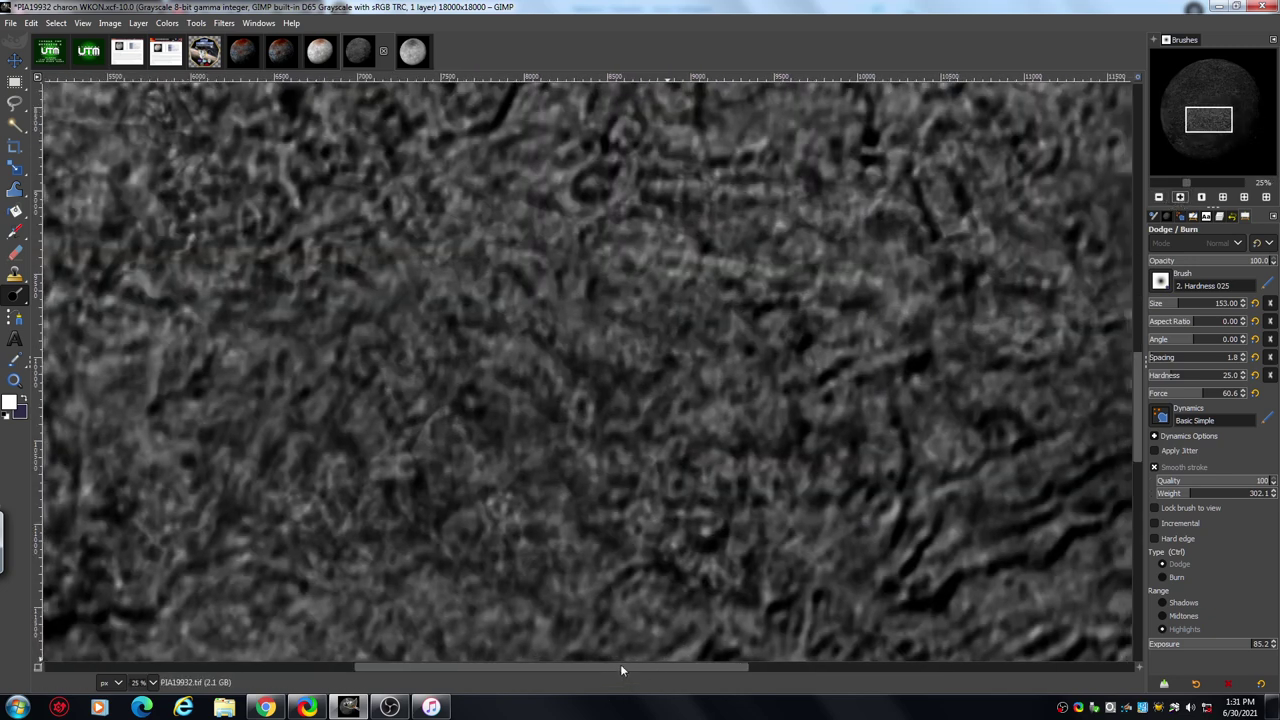
pyautogui.moveTo(620, 664); pyautogui.dragTo(680, 664)
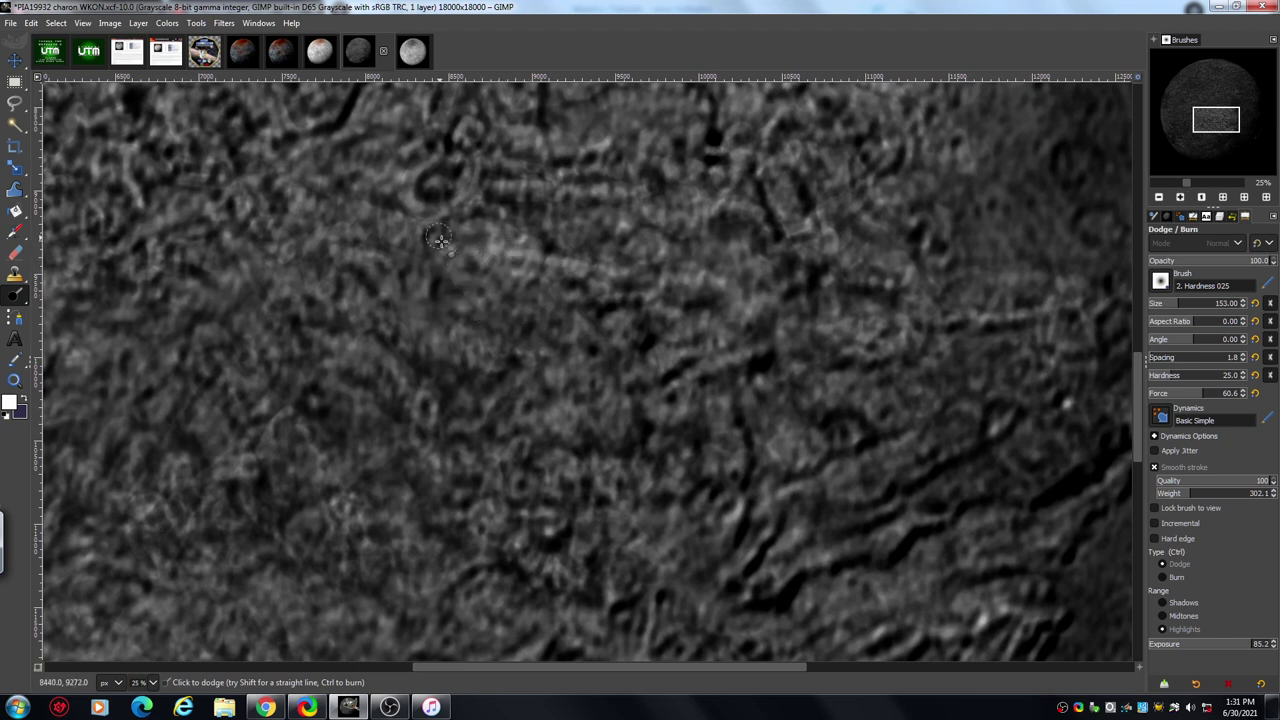
pyautogui.moveTo(400, 234)
pyautogui.mouseDown()
pyautogui.moveTo(372, 220)
pyautogui.moveTo(339, 234)
pyautogui.moveTo(327, 200)
pyautogui.moveTo(304, 229)
pyautogui.moveTo(278, 212)
pyautogui.moveTo(276, 186)
pyautogui.moveTo(278, 213)
pyautogui.moveTo(274, 191)
pyautogui.moveTo(282, 203)
pyautogui.moveTo(233, 177)
pyautogui.moveTo(209, 204)
pyautogui.moveTo(189, 180)
pyautogui.moveTo(155, 202)
pyautogui.mouseUp()
pyautogui.moveTo(210, 318)
pyautogui.mouseDown()
pyautogui.moveTo(80, 191)
pyautogui.moveTo(97, 250)
pyautogui.moveTo(87, 207)
pyautogui.moveTo(106, 242)
pyautogui.moveTo(118, 217)
pyautogui.moveTo(136, 243)
pyautogui.moveTo(181, 228)
pyautogui.moveTo(135, 263)
pyautogui.moveTo(118, 259)
pyautogui.moveTo(111, 279)
pyautogui.moveTo(136, 259)
pyautogui.moveTo(165, 272)
pyautogui.moveTo(182, 252)
pyautogui.moveTo(200, 272)
pyautogui.moveTo(230, 270)
pyautogui.mouseUp()
pyautogui.moveTo(570, 666); pyautogui.dragTo(435, 682)
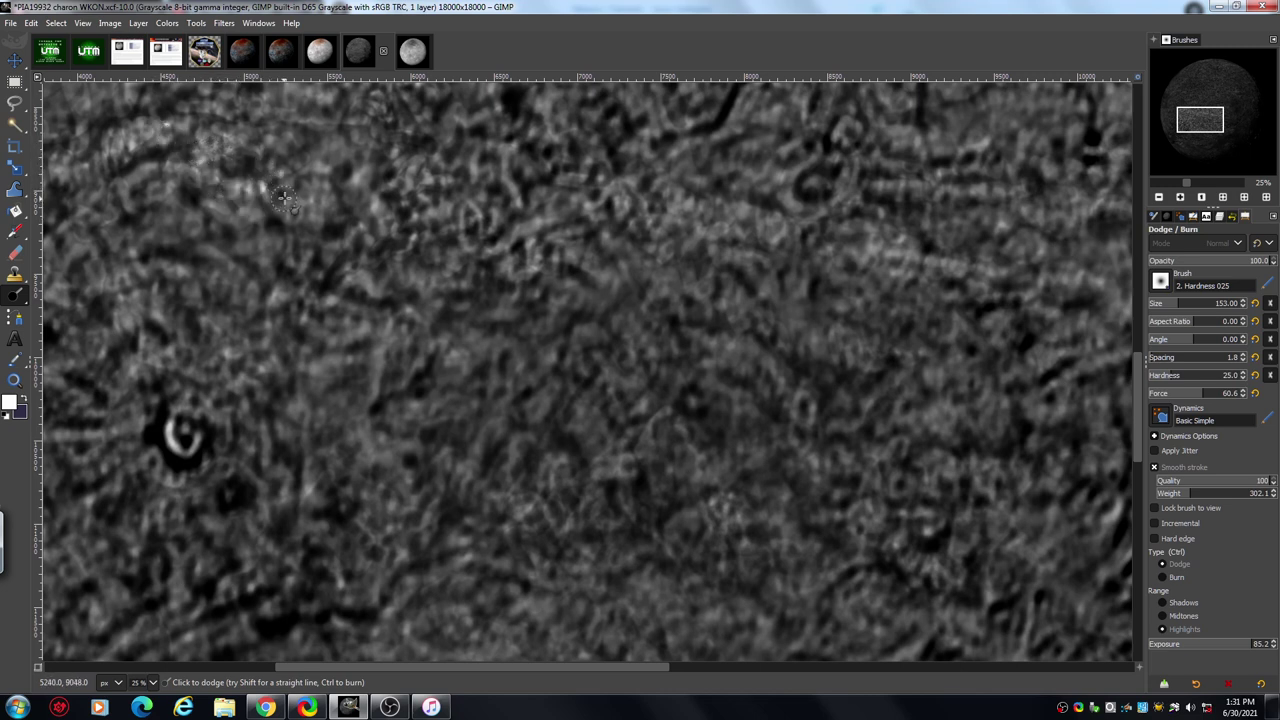
pyautogui.click(1158, 197)
pyautogui.click(1158, 197)
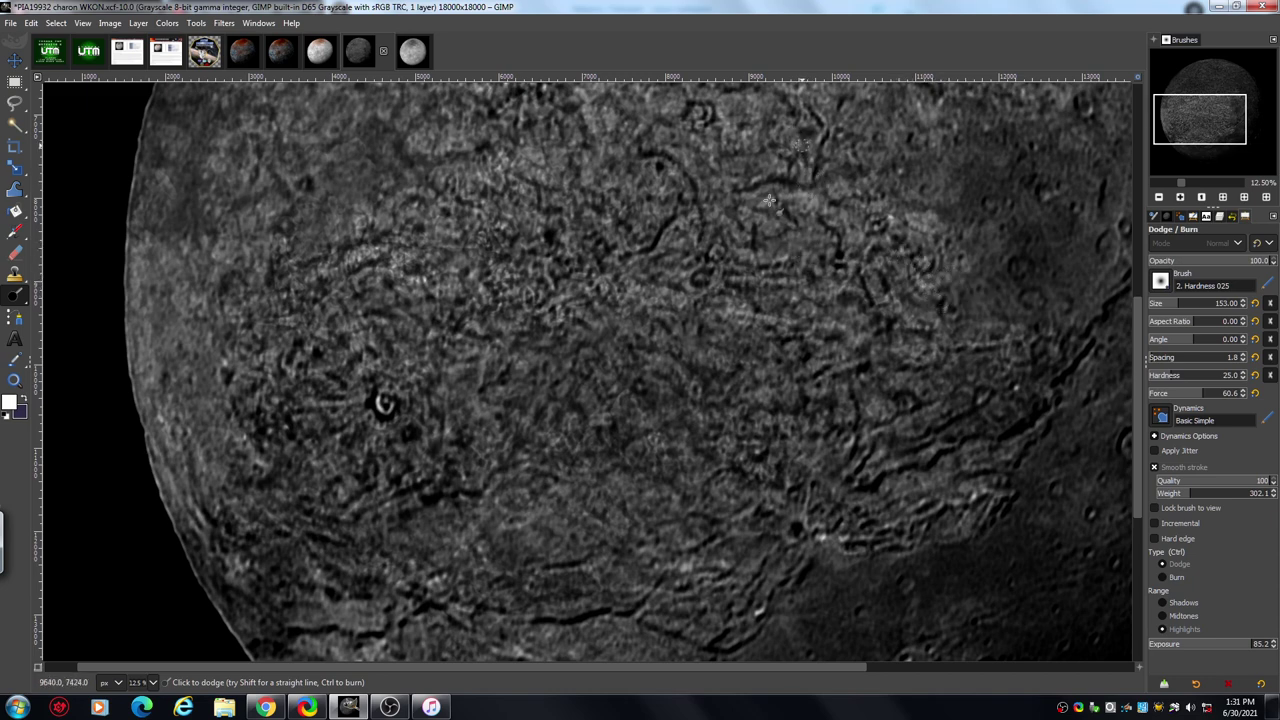
# Step: Scroll over the grayscale PIA19932 moon and zoom in three steps on its surface detail
pyautogui.scroll(3, 1131, 343)
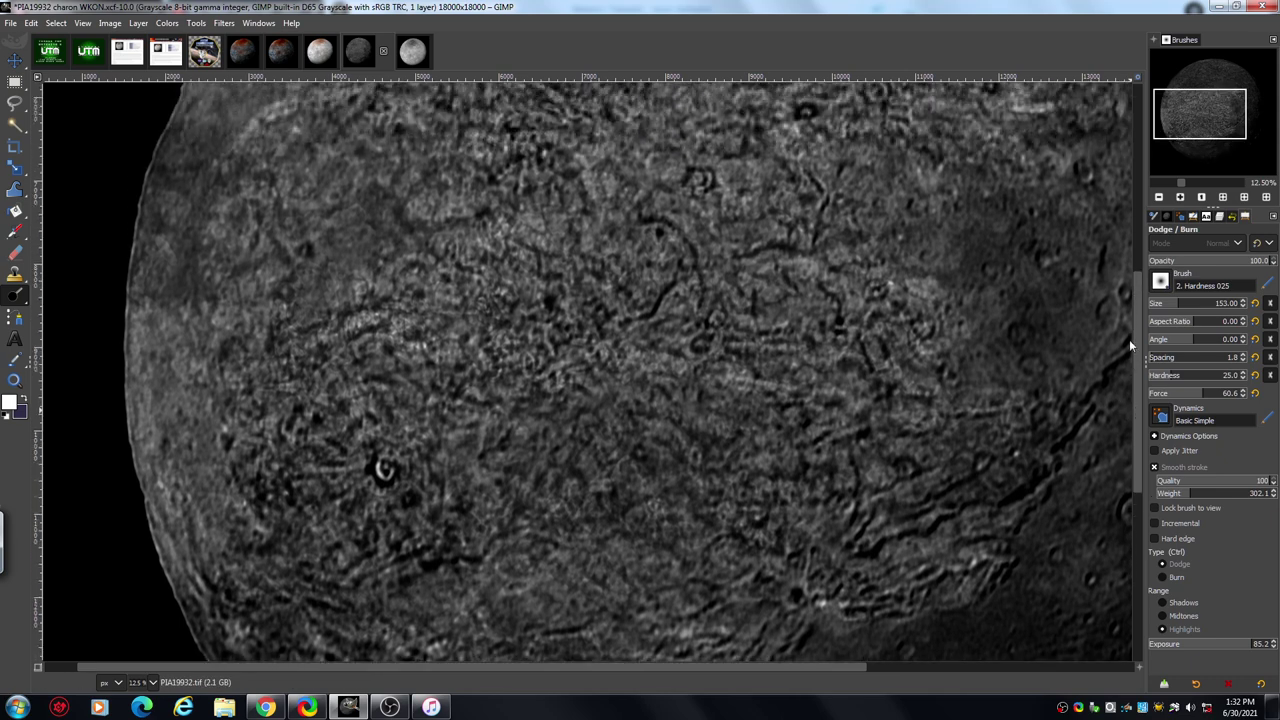
pyautogui.scroll(3, 1127, 331)
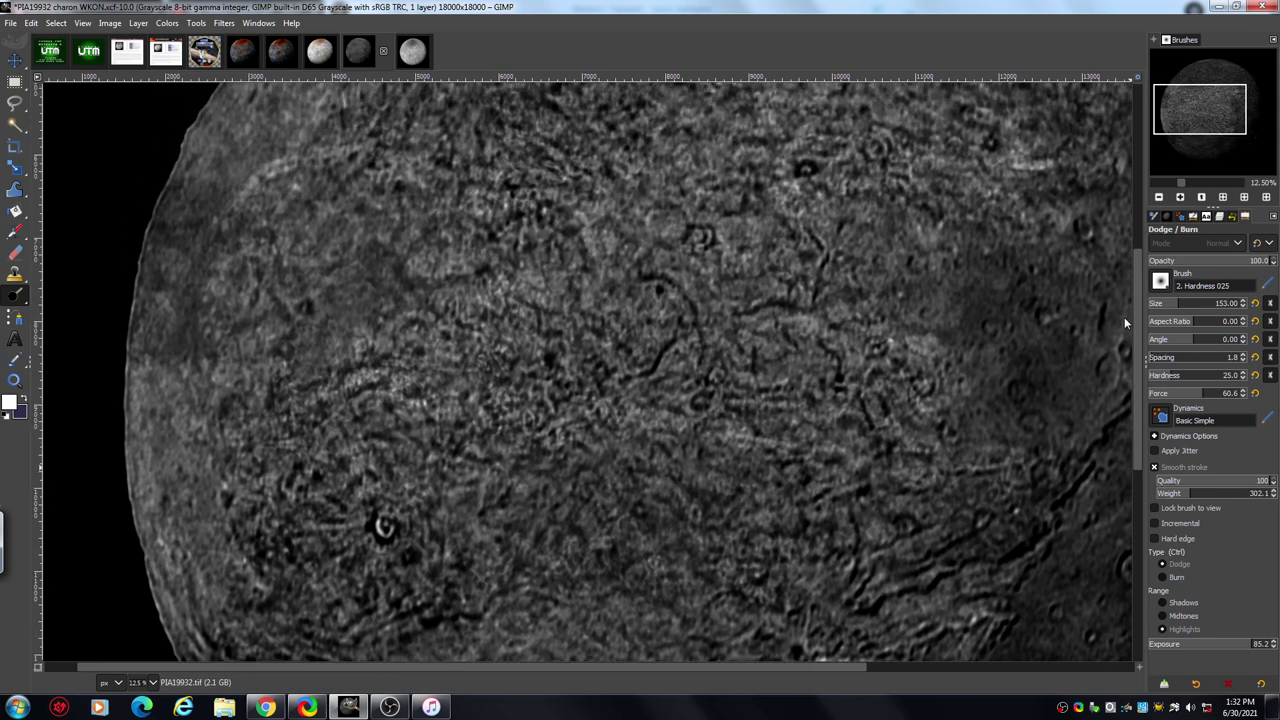
pyautogui.scroll(1, 1124, 317)
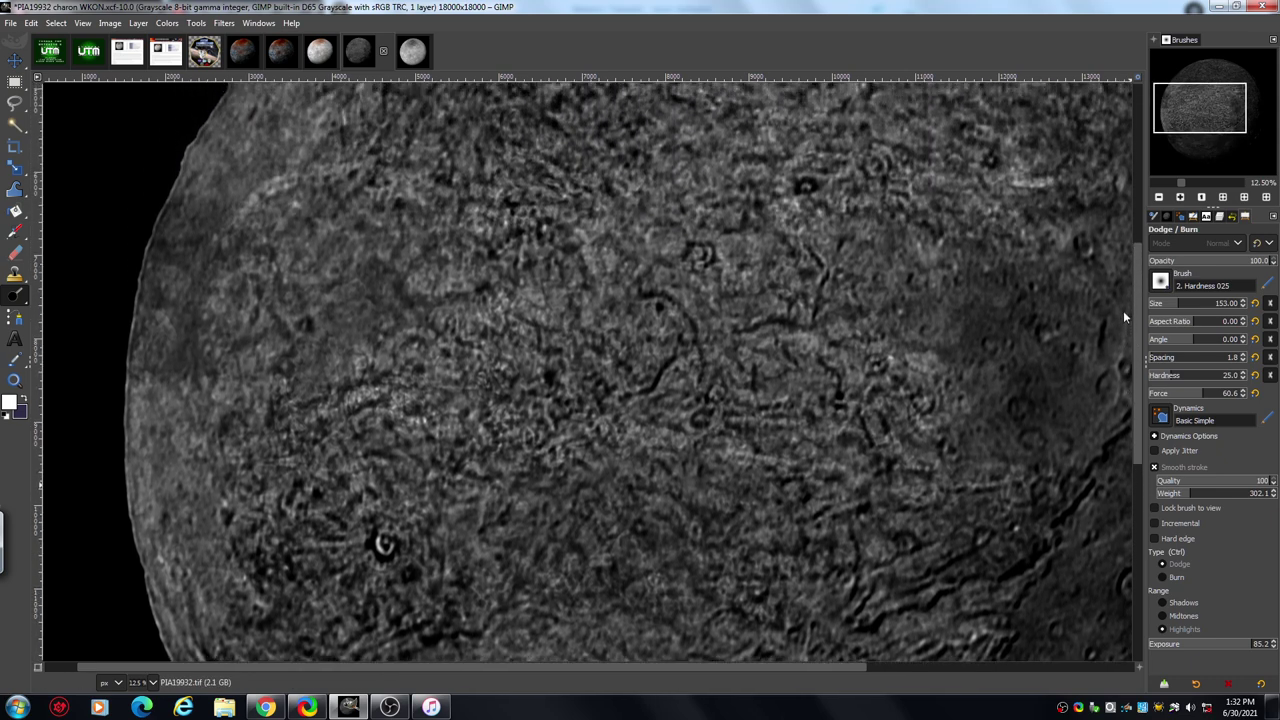
pyautogui.scroll(4, 1123, 316)
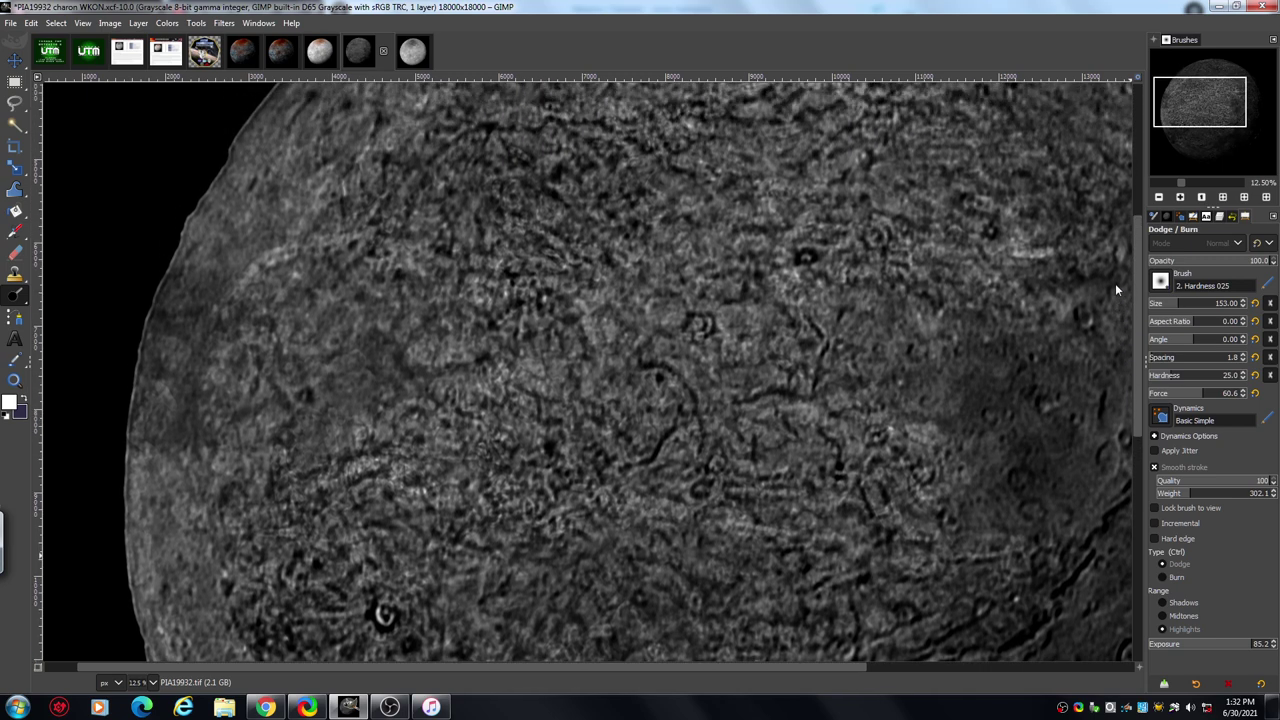
pyautogui.scroll(2, 1115, 282)
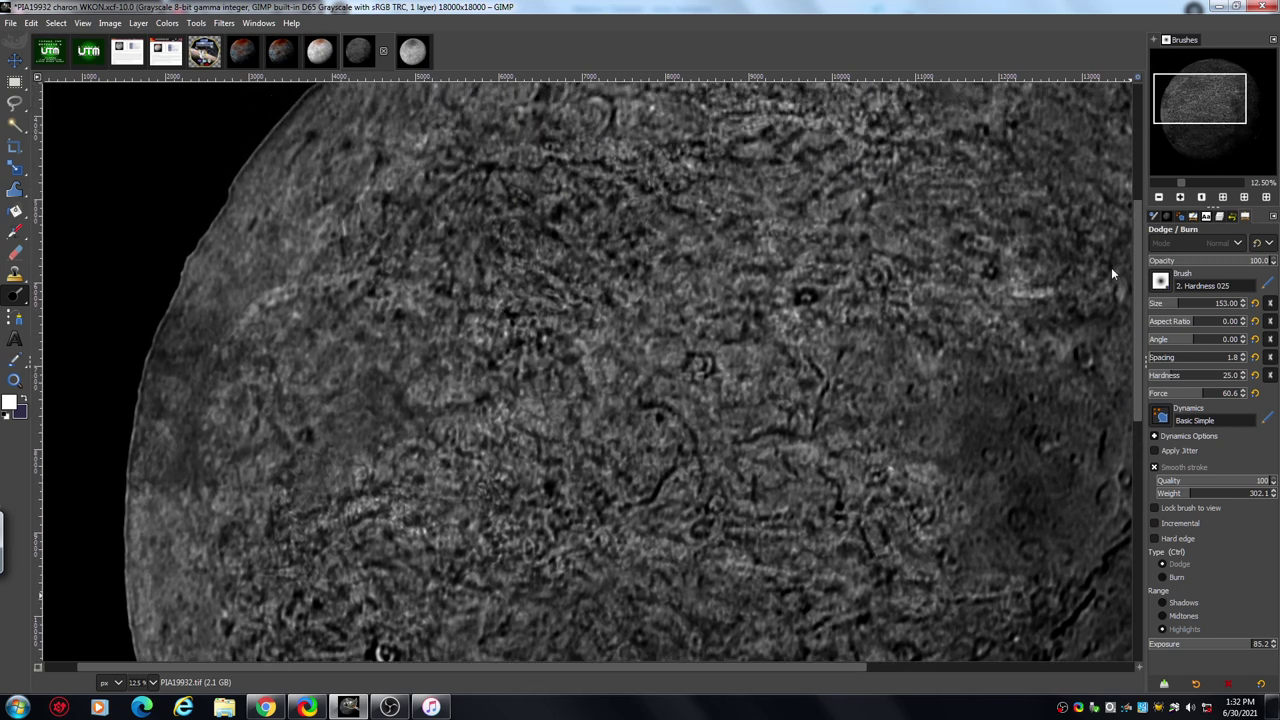
pyautogui.scroll(3, 1110, 260)
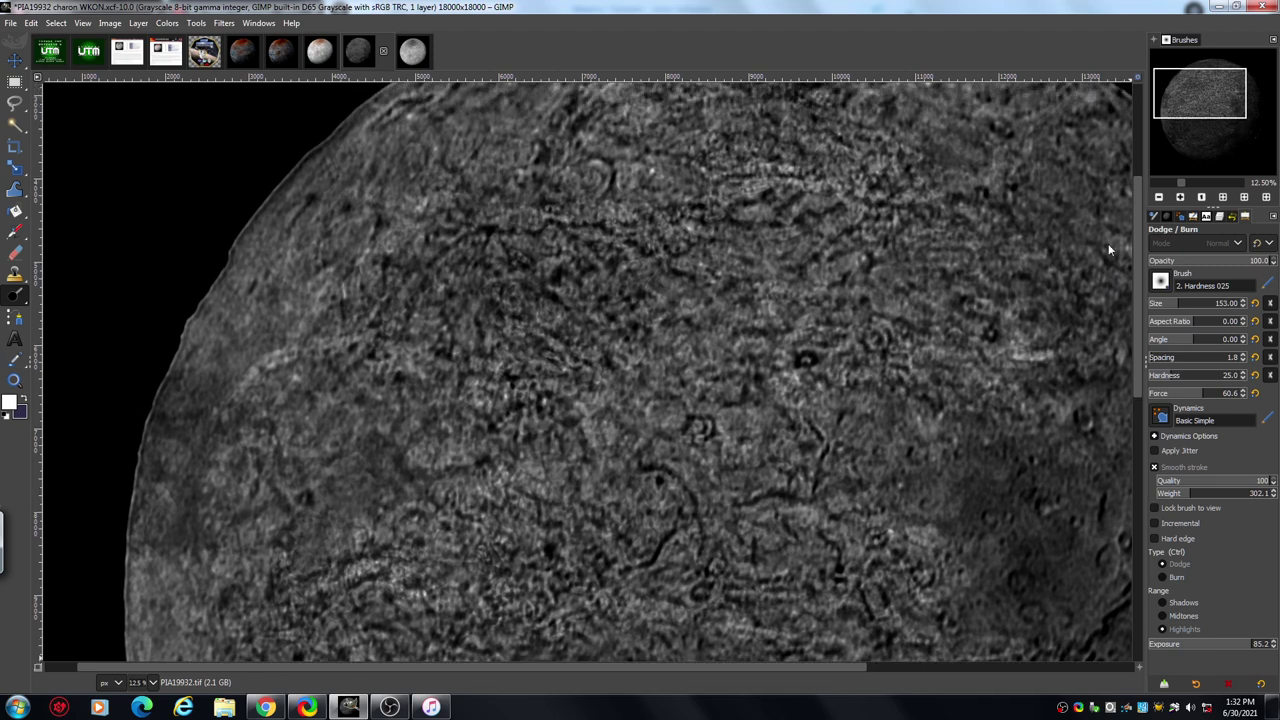
pyautogui.scroll(3, 1108, 243)
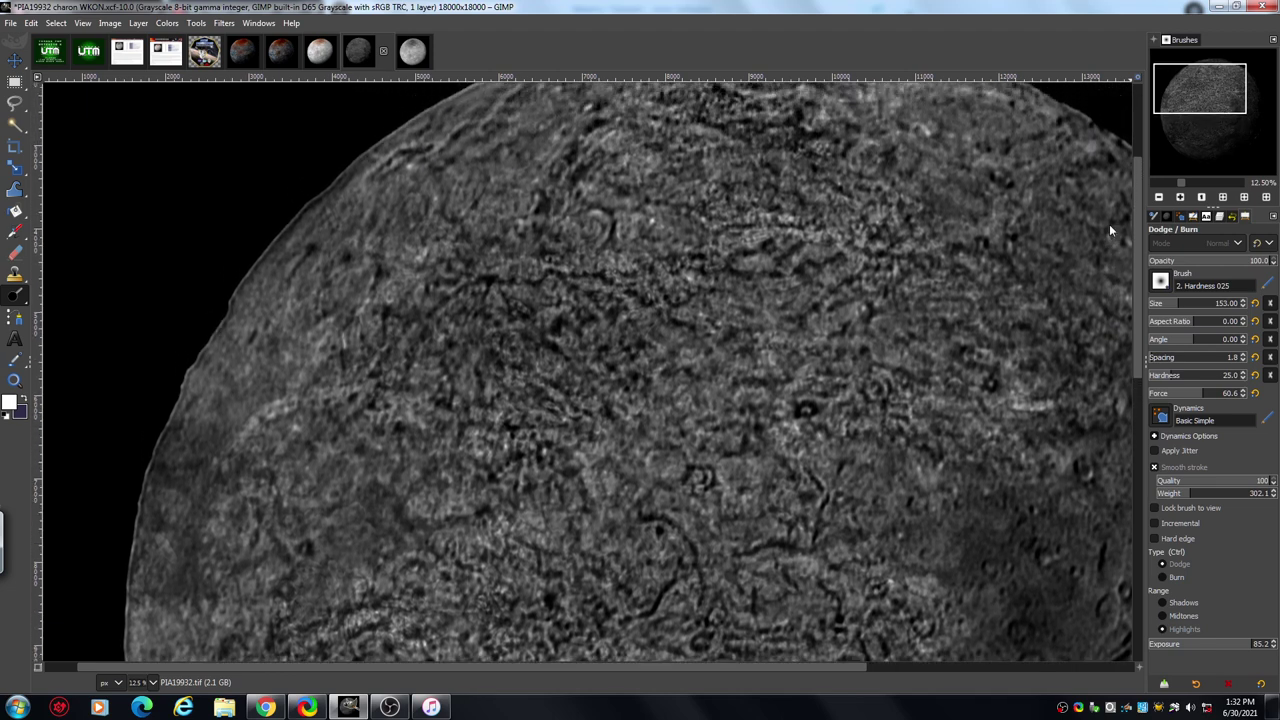
pyautogui.scroll(2, 1110, 222)
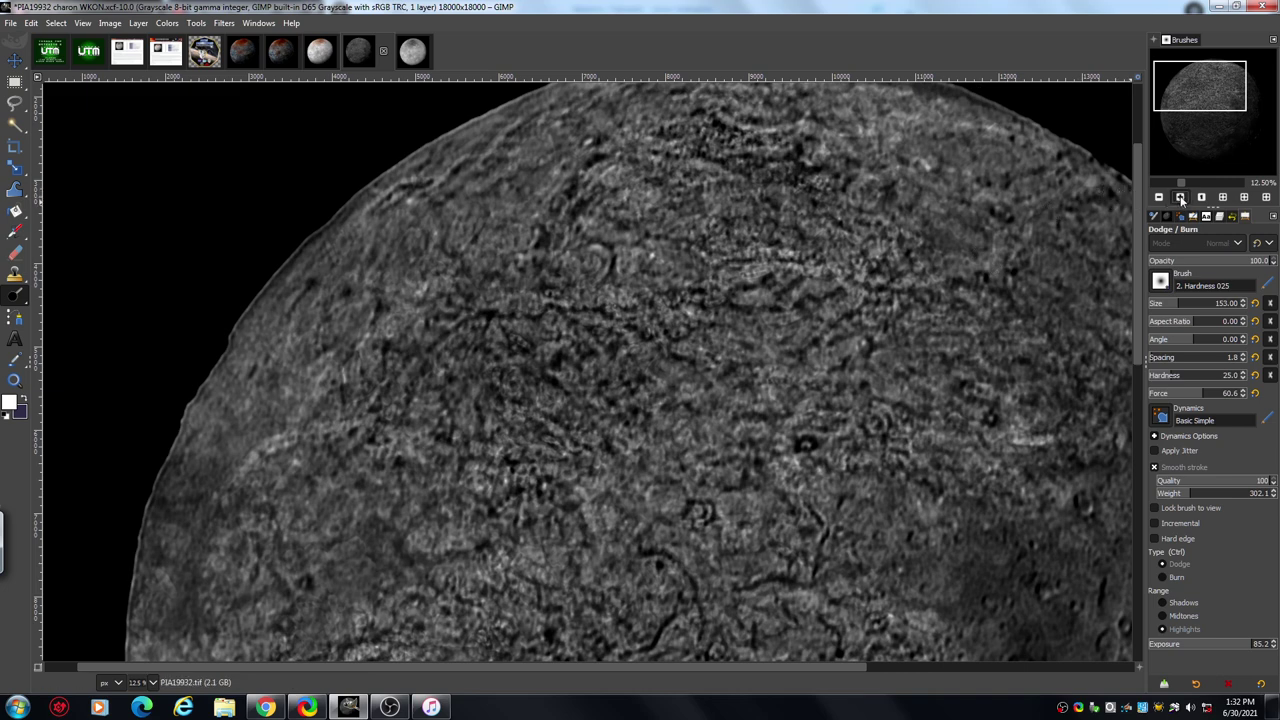
pyautogui.click(1180, 197)
pyautogui.click(1180, 197)
pyautogui.click(1180, 197)
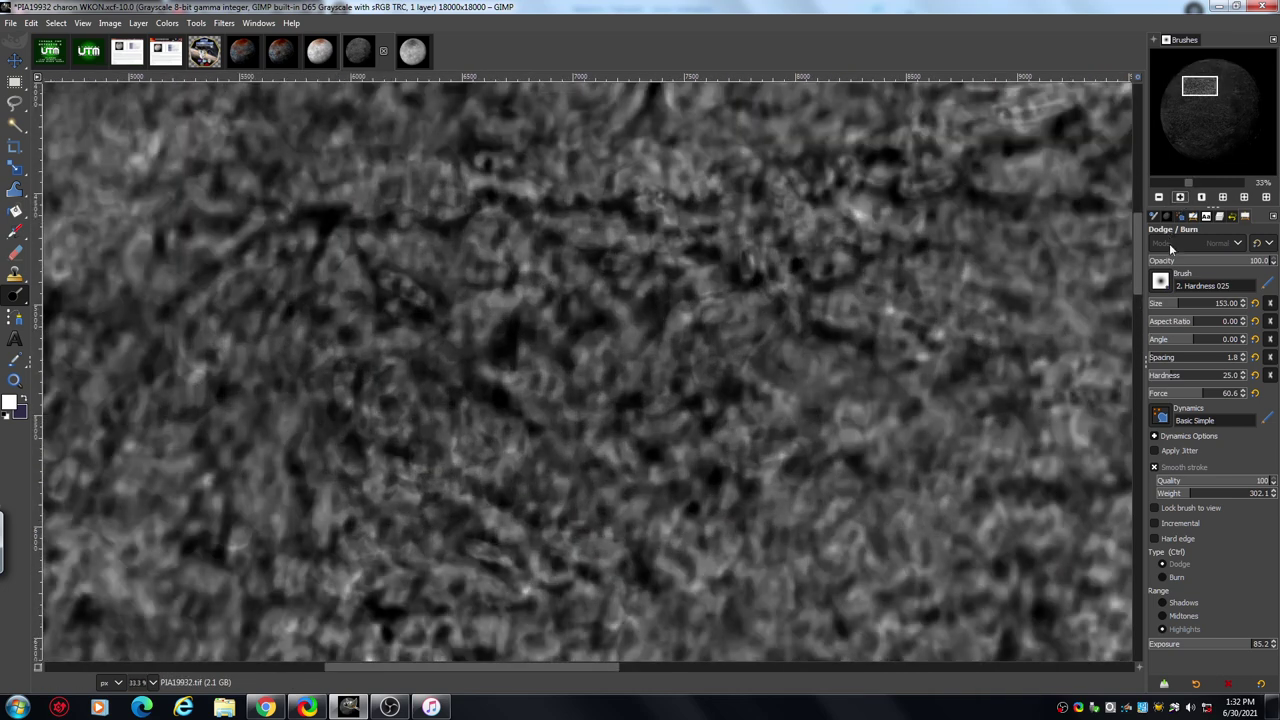
pyautogui.scroll(5, 1136, 280)
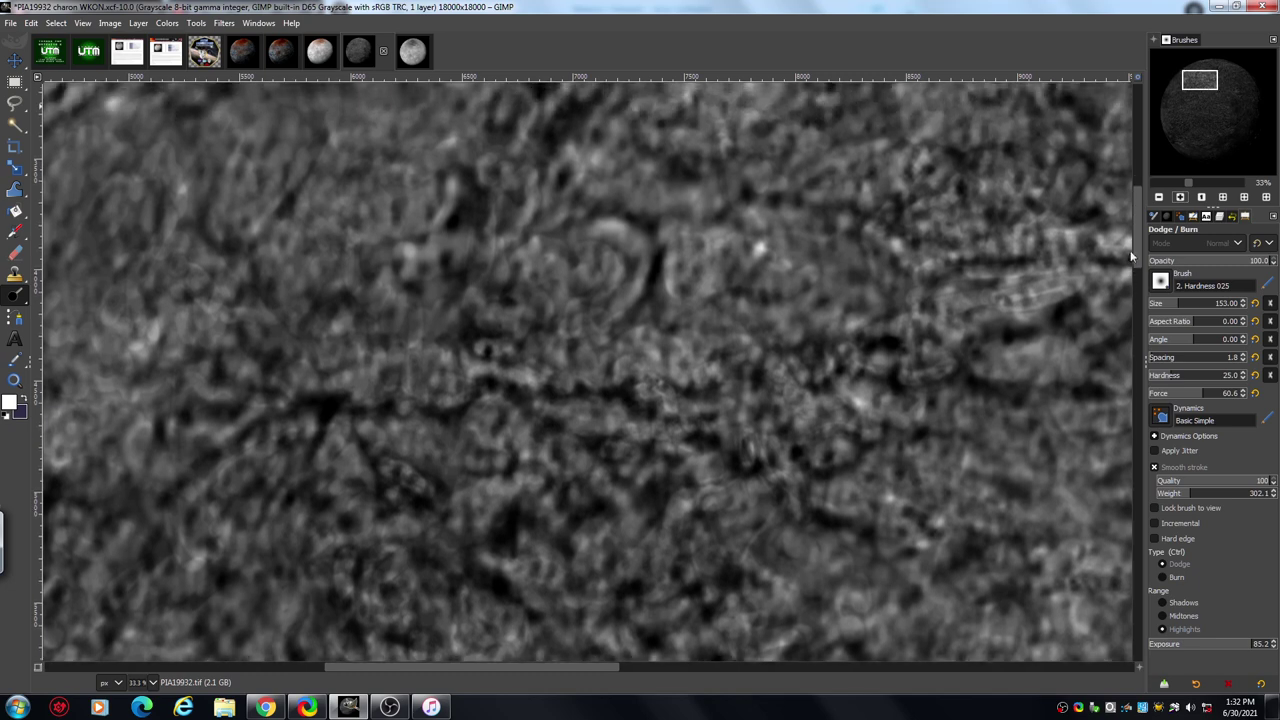
pyautogui.moveTo(1130, 250); pyautogui.dragTo(1127, 211)
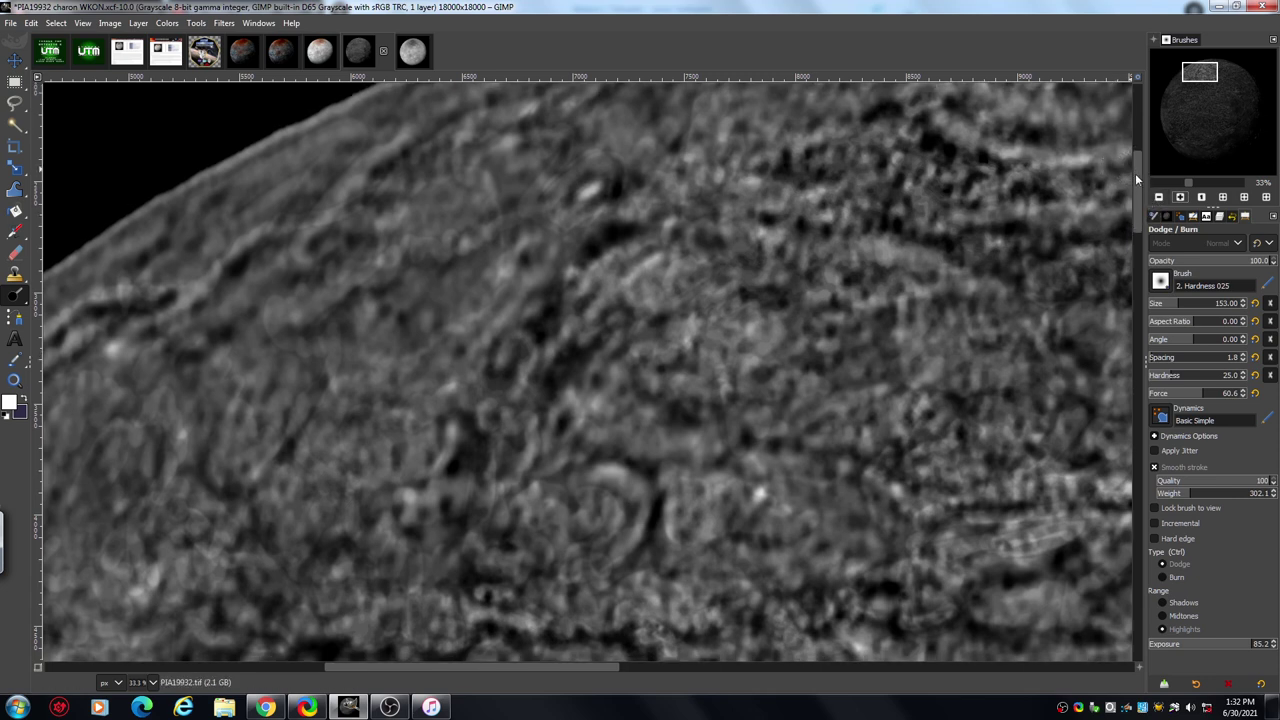
# Step: Zoom back out to frame the whole moon, then switch to the CHARONINFO image
pyautogui.click(1159, 198)
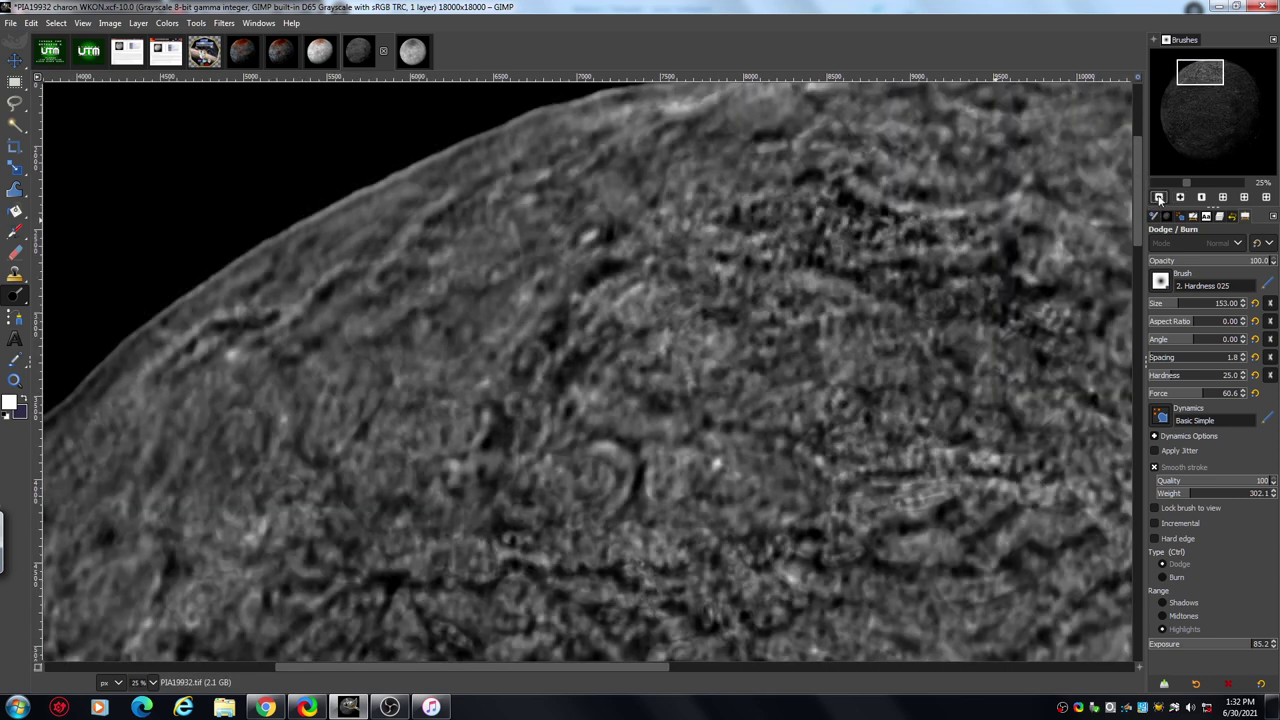
pyautogui.click(1159, 198)
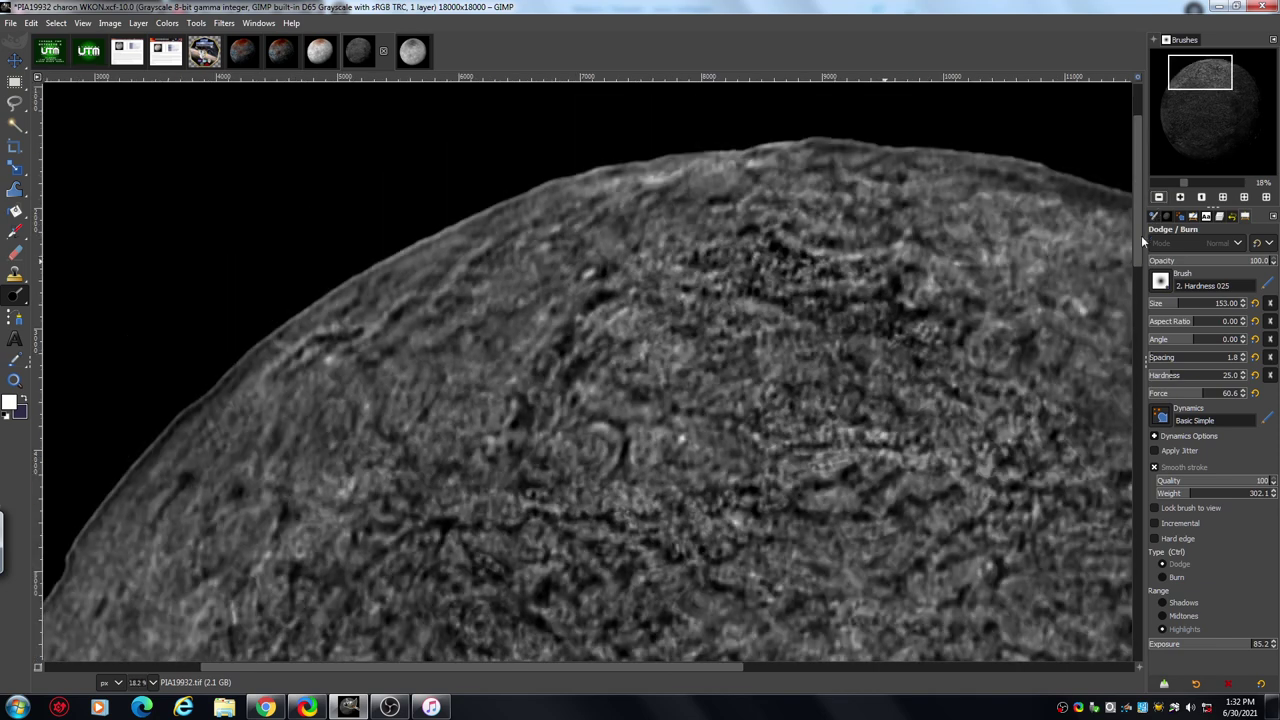
pyautogui.moveTo(680, 668); pyautogui.dragTo(790, 672)
pyautogui.click(1159, 198)
pyautogui.click(1159, 198)
pyautogui.moveTo(1199, 124); pyautogui.dragTo(1194, 142)
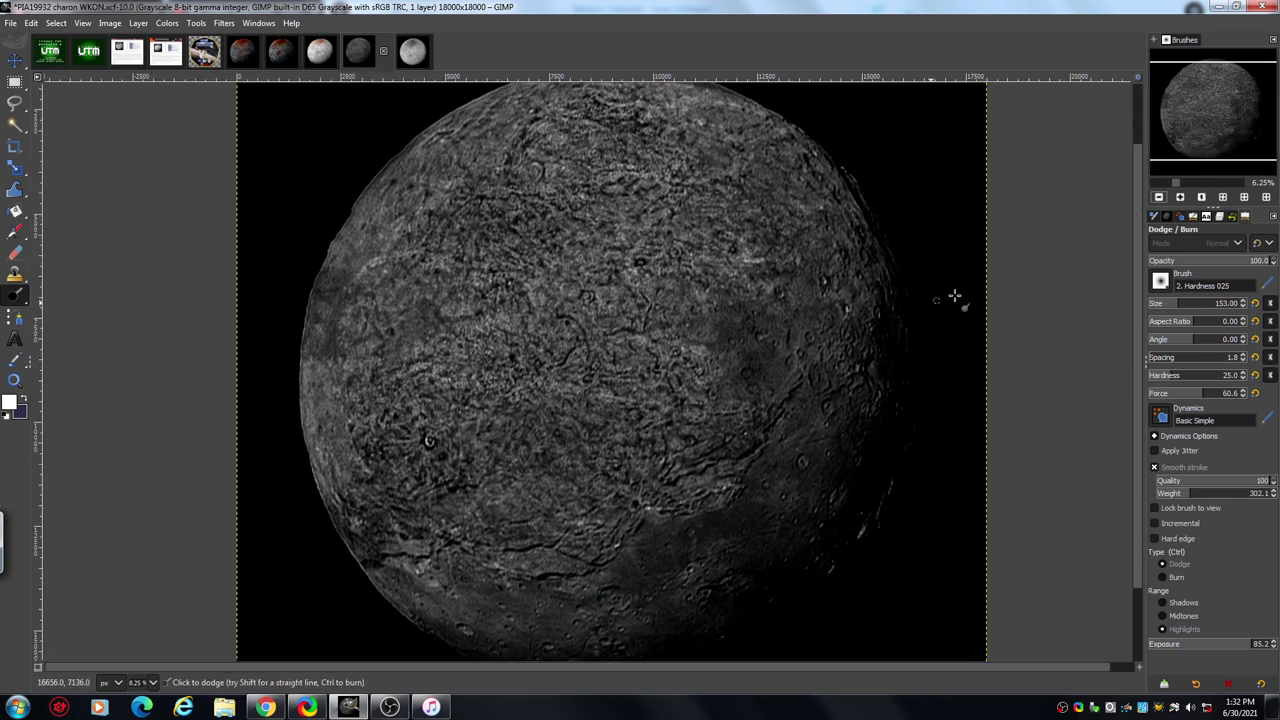
pyautogui.click(121, 55)
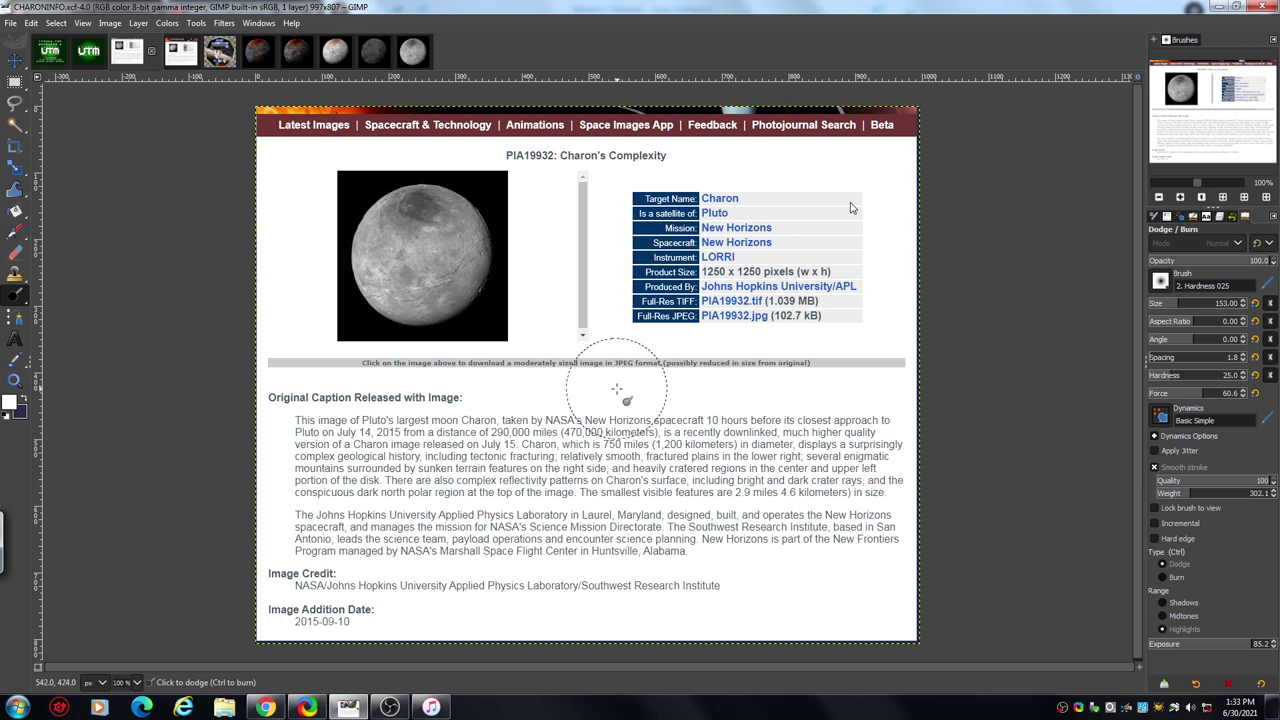
# Step: Dodge the caption text near '470,000 kilometers', then return to the PIA19932 Charon image
pyautogui.moveTo(617, 389); pyautogui.dragTo(619, 385)
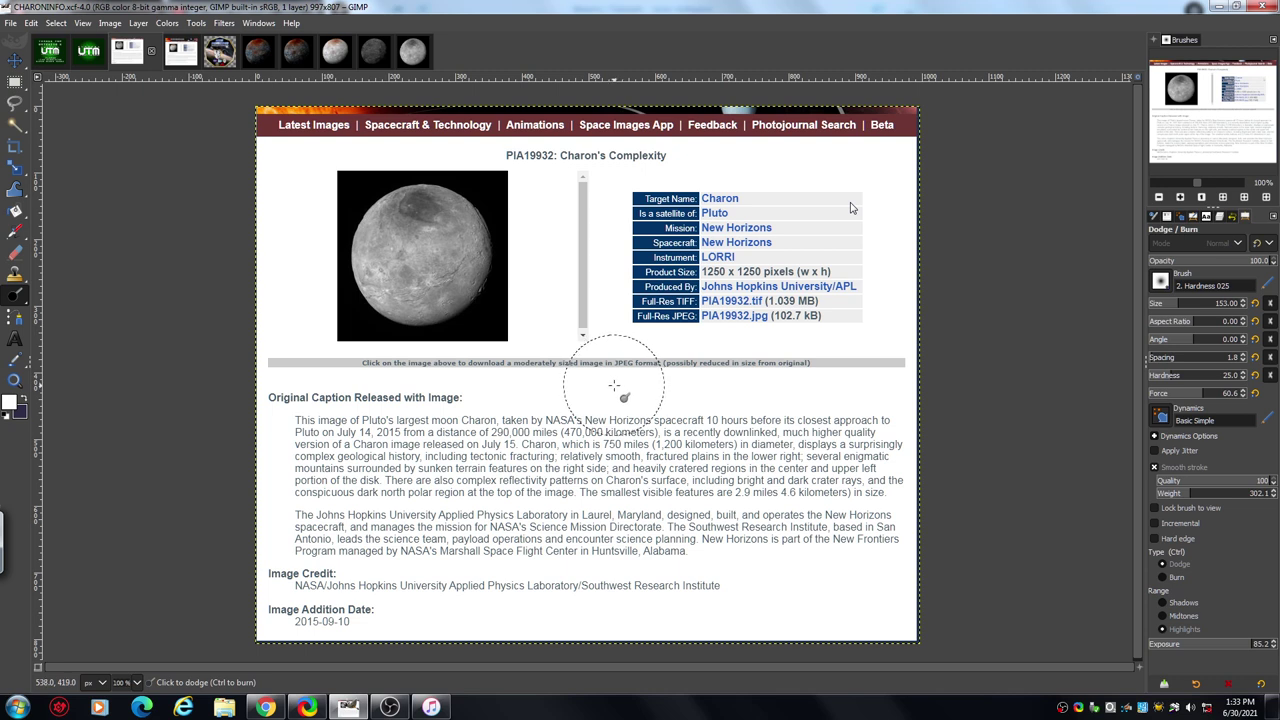
pyautogui.moveTo(614, 385); pyautogui.dragTo(606, 392)
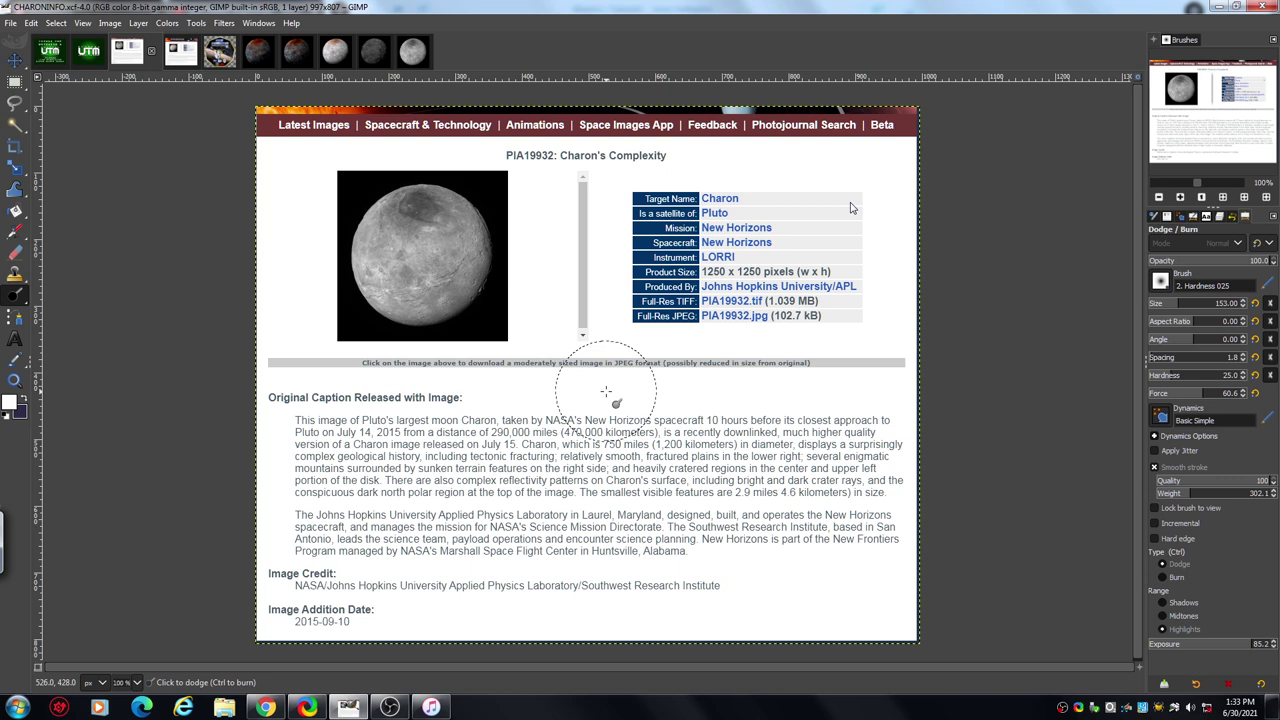
pyautogui.click(371, 57)
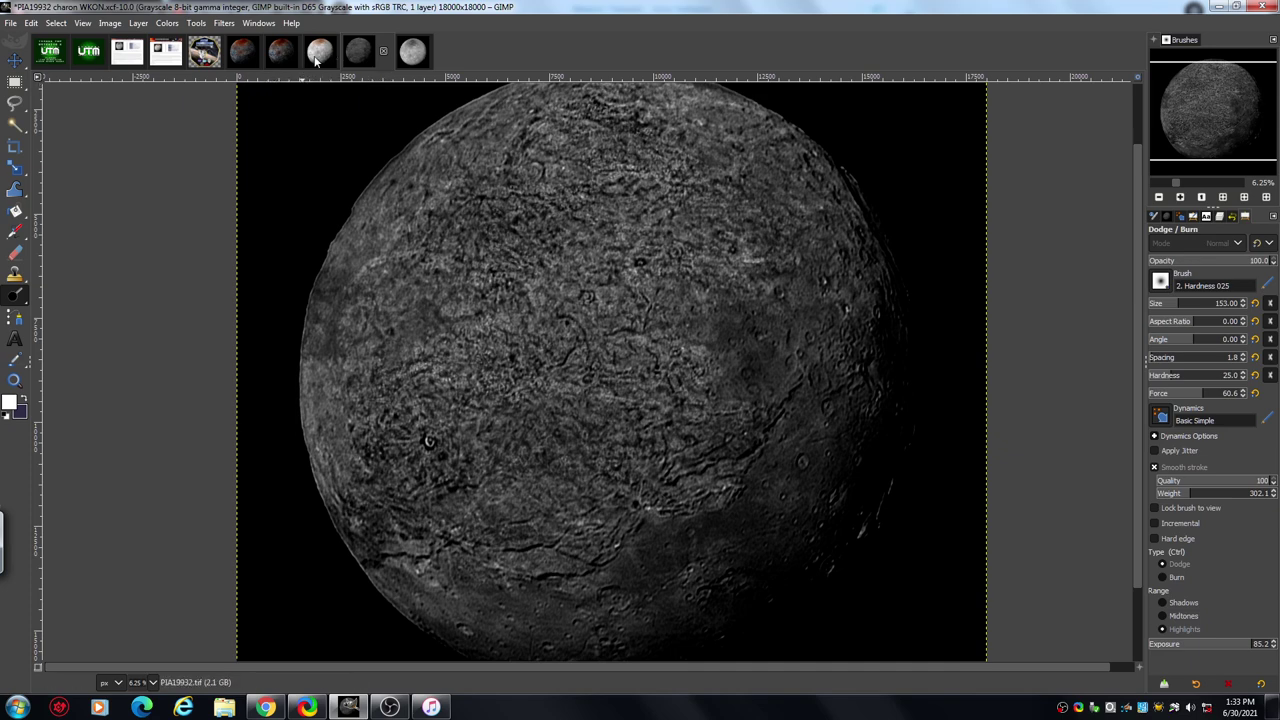
# Step: Pass through the CHARONCOLOUR INFO page to the 'PIA19968 original not touched' image
pyautogui.click(177, 57)
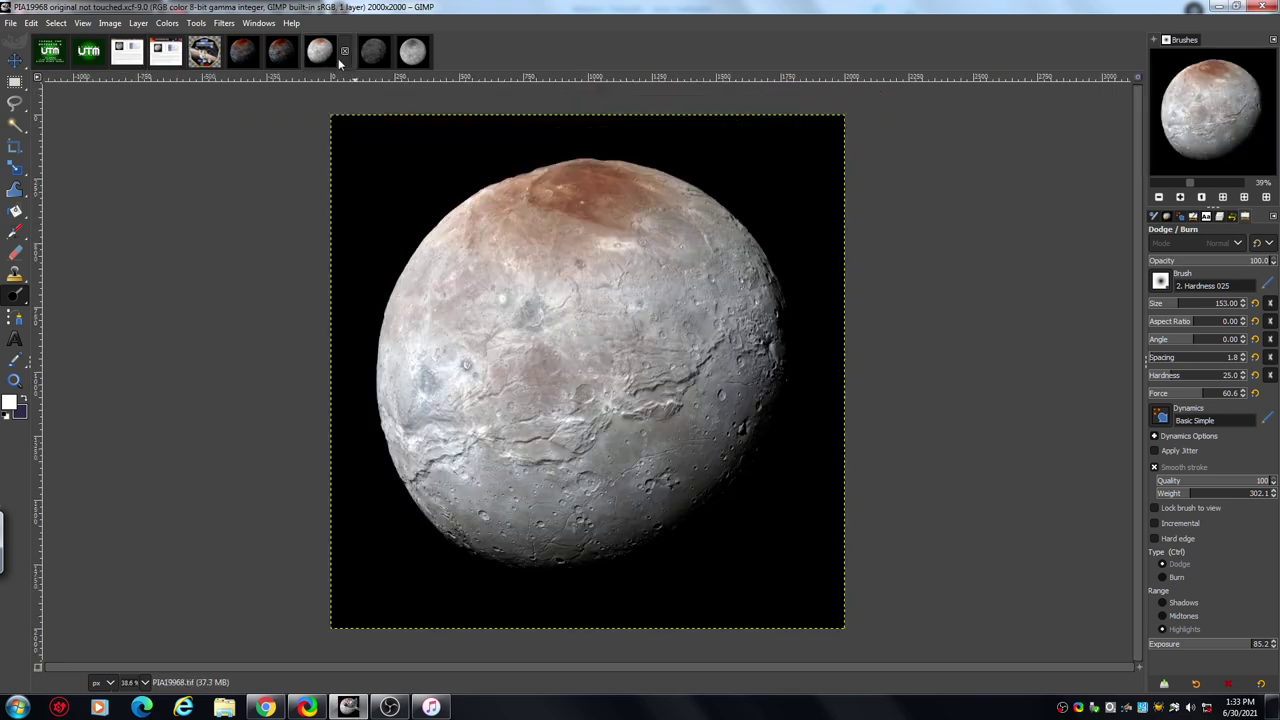
pyautogui.click(338, 56)
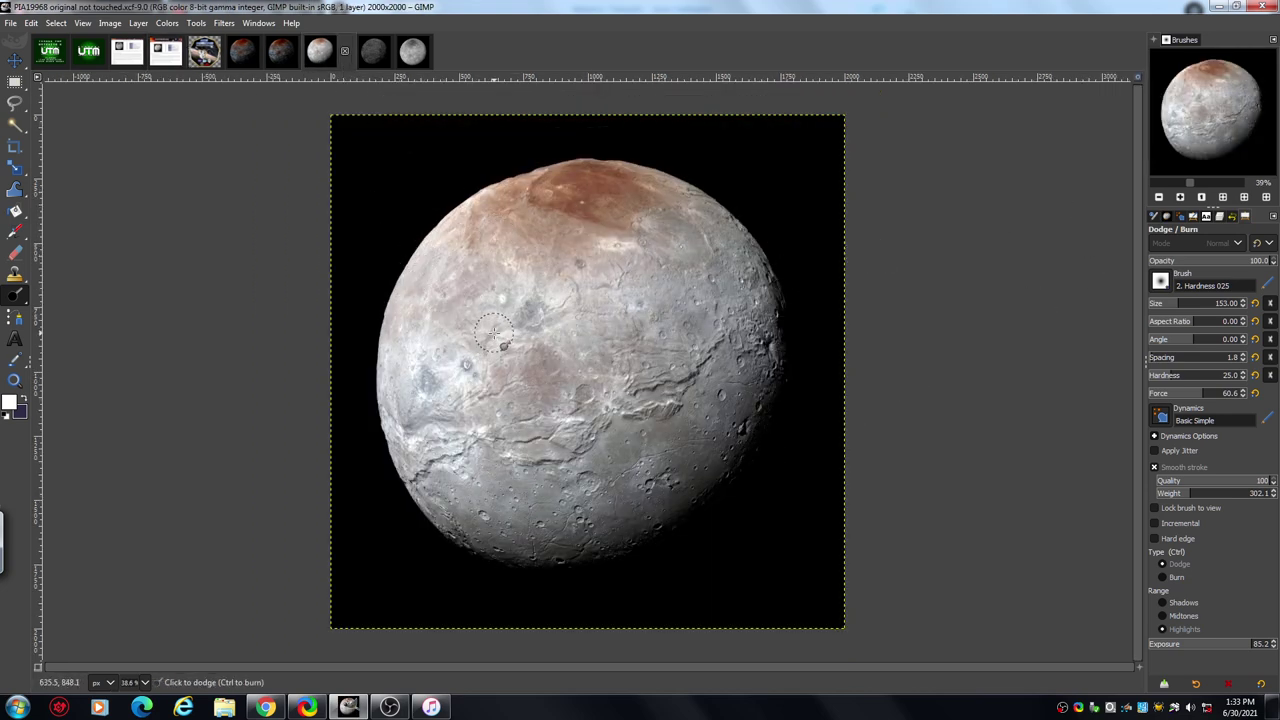
# Step: Switch to PIA19968 colour WKON, dodge its right side, and zoom toward the red polar cap
pyautogui.click(281, 54)
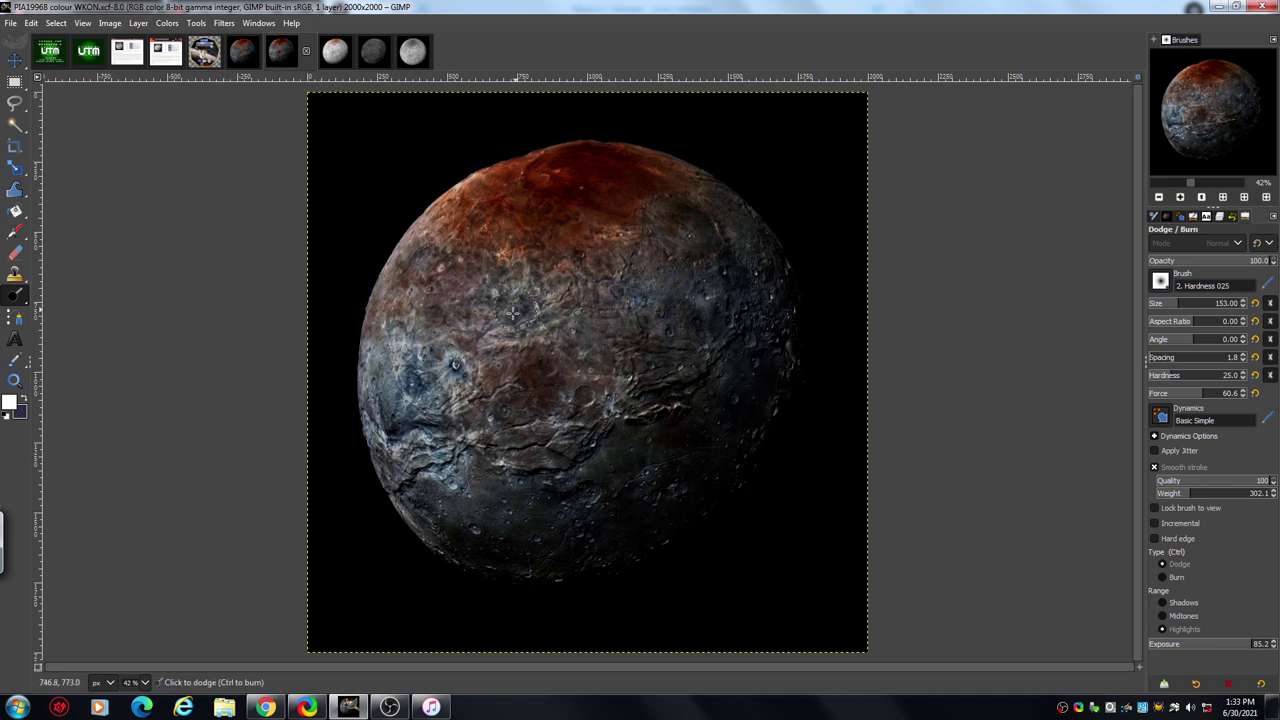
pyautogui.moveTo(718, 329)
pyautogui.mouseDown()
pyautogui.moveTo(669, 329)
pyautogui.moveTo(664, 292)
pyautogui.mouseUp()
pyautogui.click(1180, 198)
pyautogui.click(1181, 198)
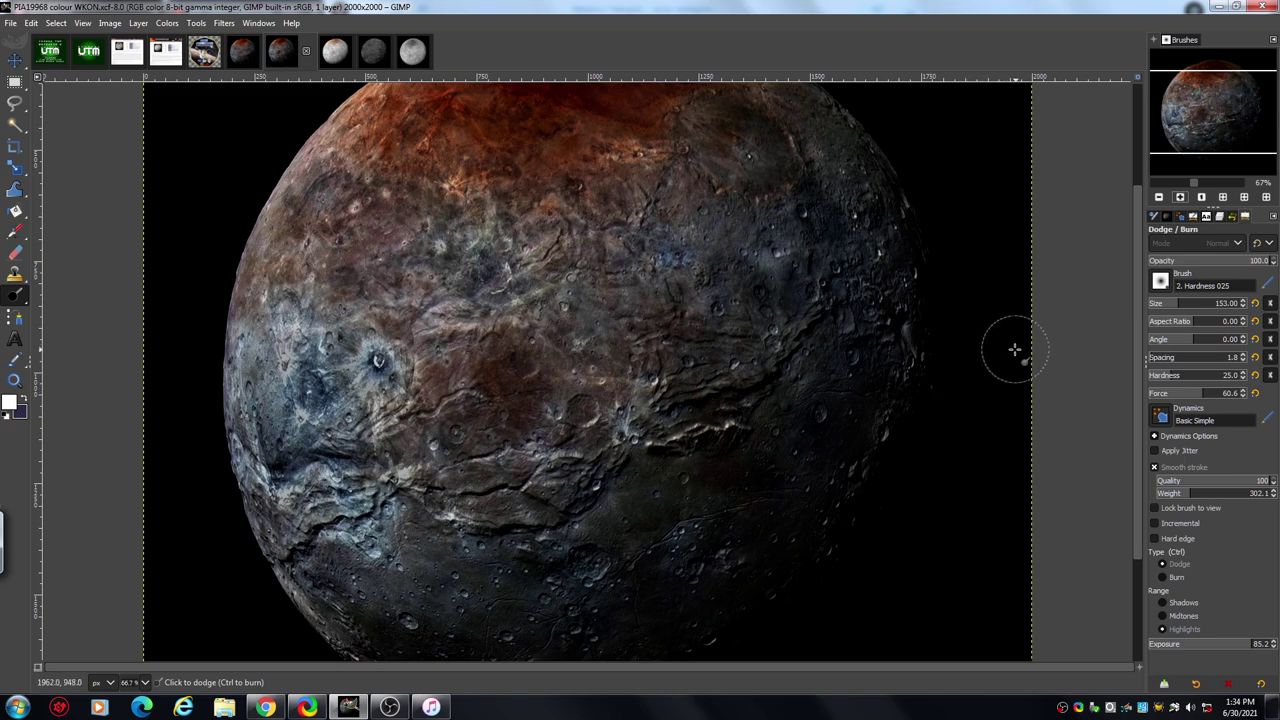
pyautogui.click(1180, 197)
pyautogui.click(1180, 197)
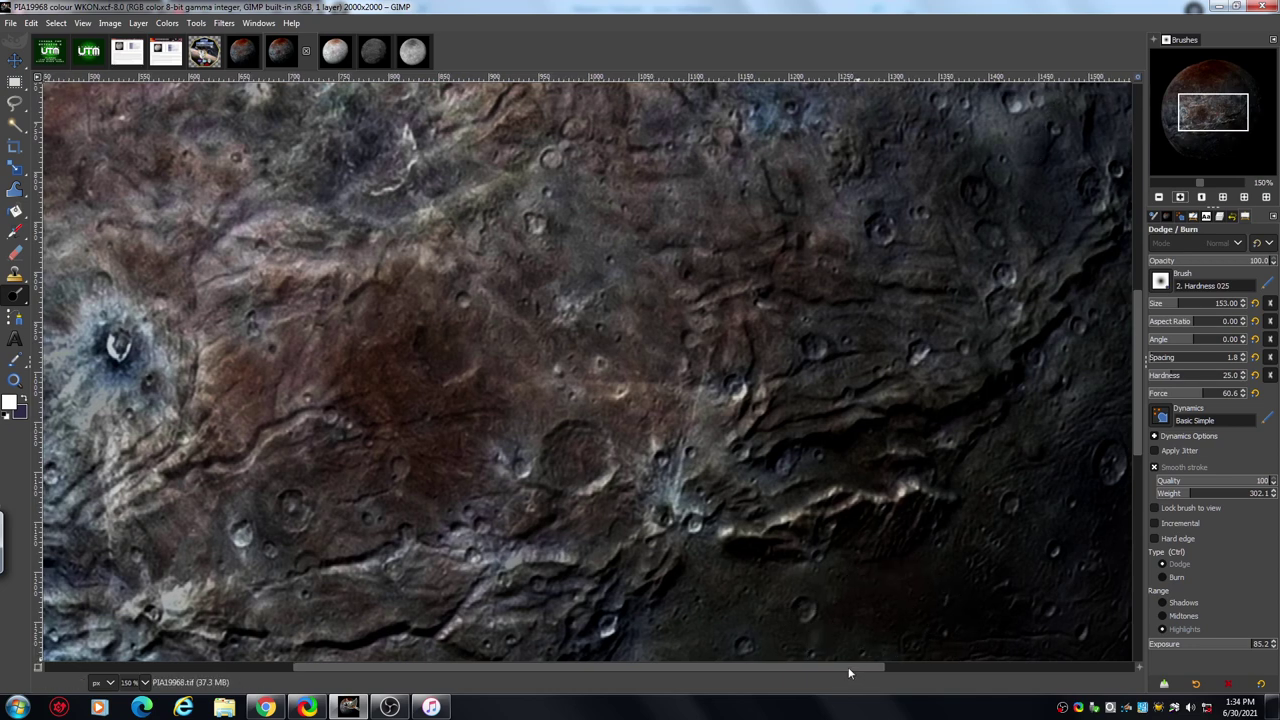
pyautogui.moveTo(848, 673); pyautogui.dragTo(698, 673)
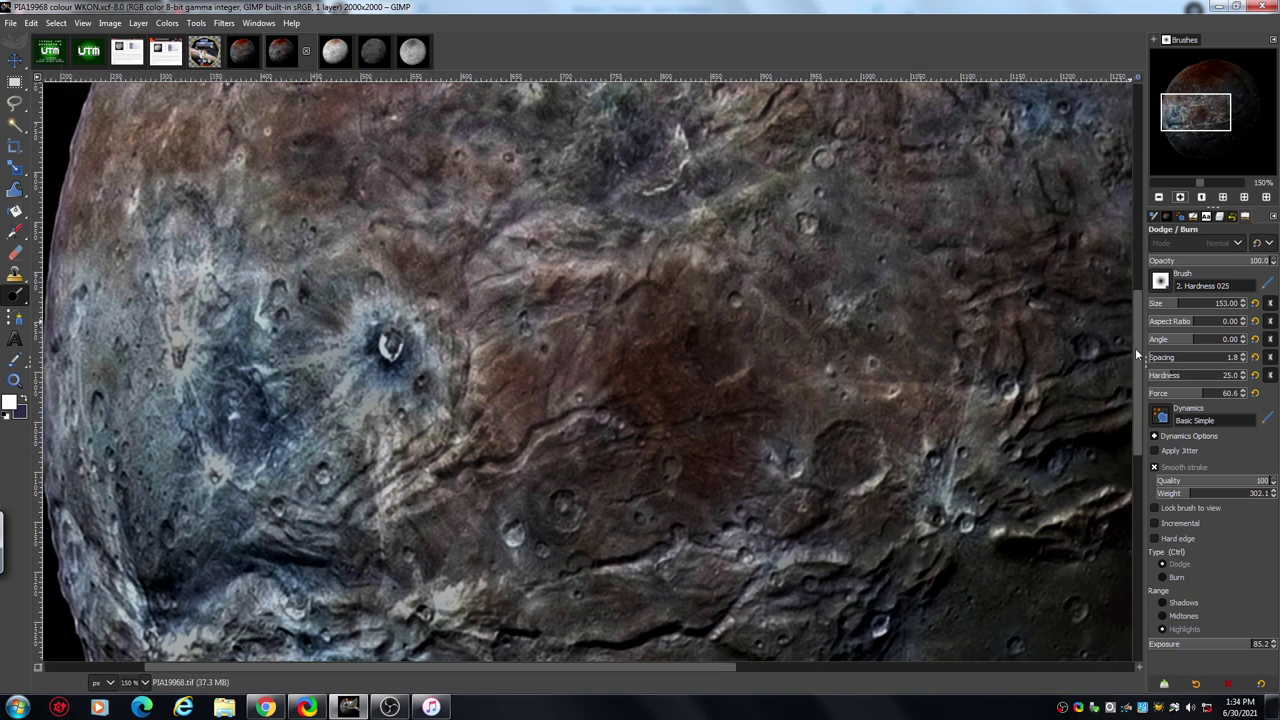
pyautogui.moveTo(1135, 347); pyautogui.dragTo(1095, 225)
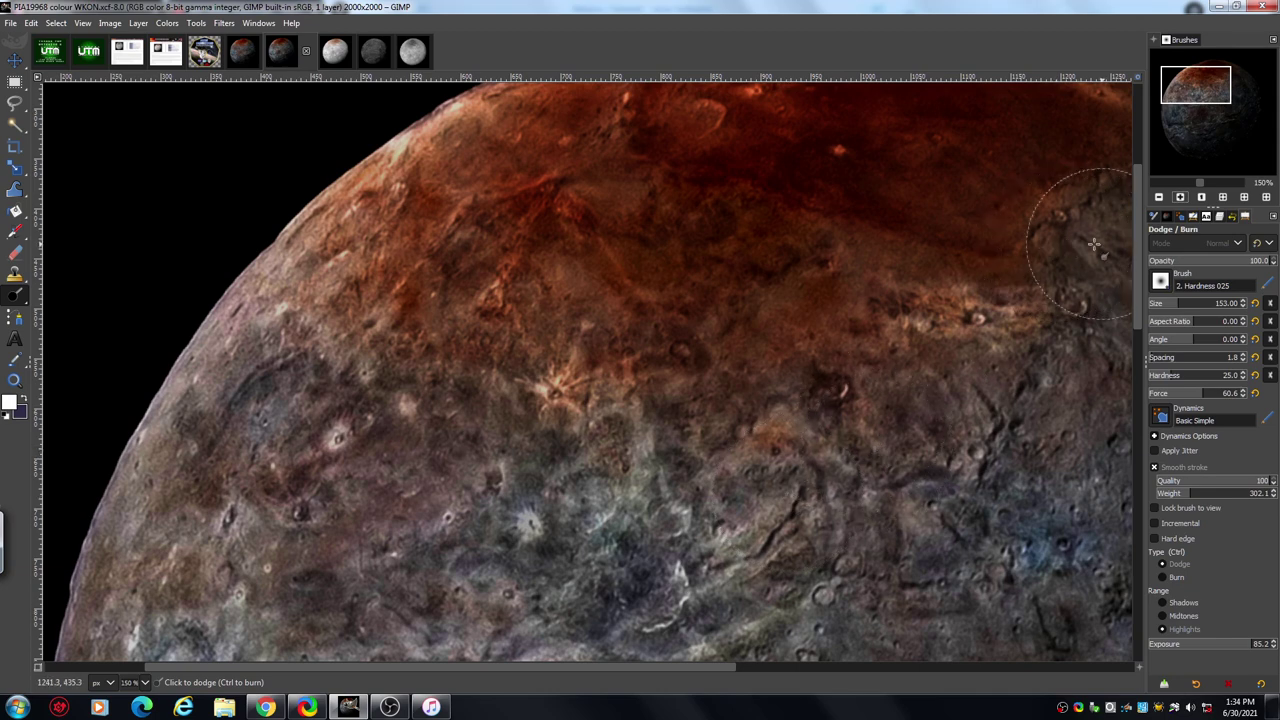
pyautogui.moveTo(1192, 85)
pyautogui.mouseDown()
pyautogui.moveTo(1206, 102)
pyautogui.moveTo(1190, 100)
pyautogui.mouseUp()
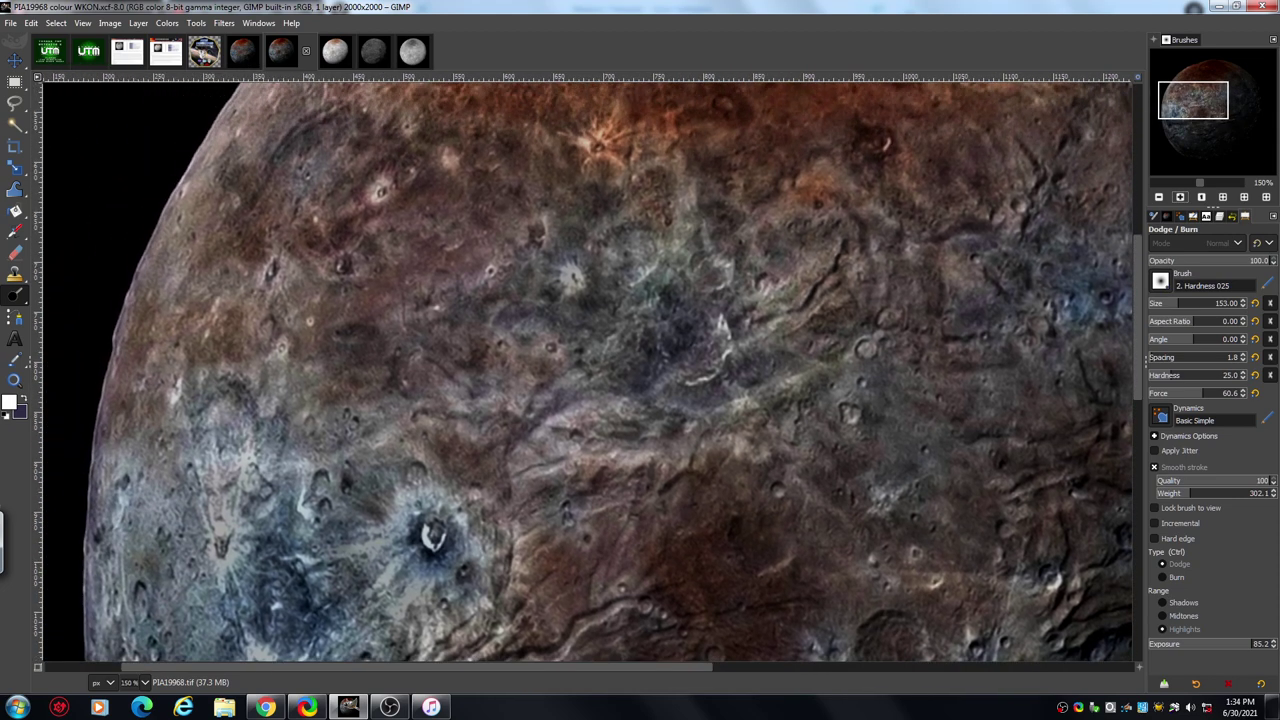
# Step: Zoom around the blue and red mid-latitudes, panning toward the bright crater area
pyautogui.click(1180, 198)
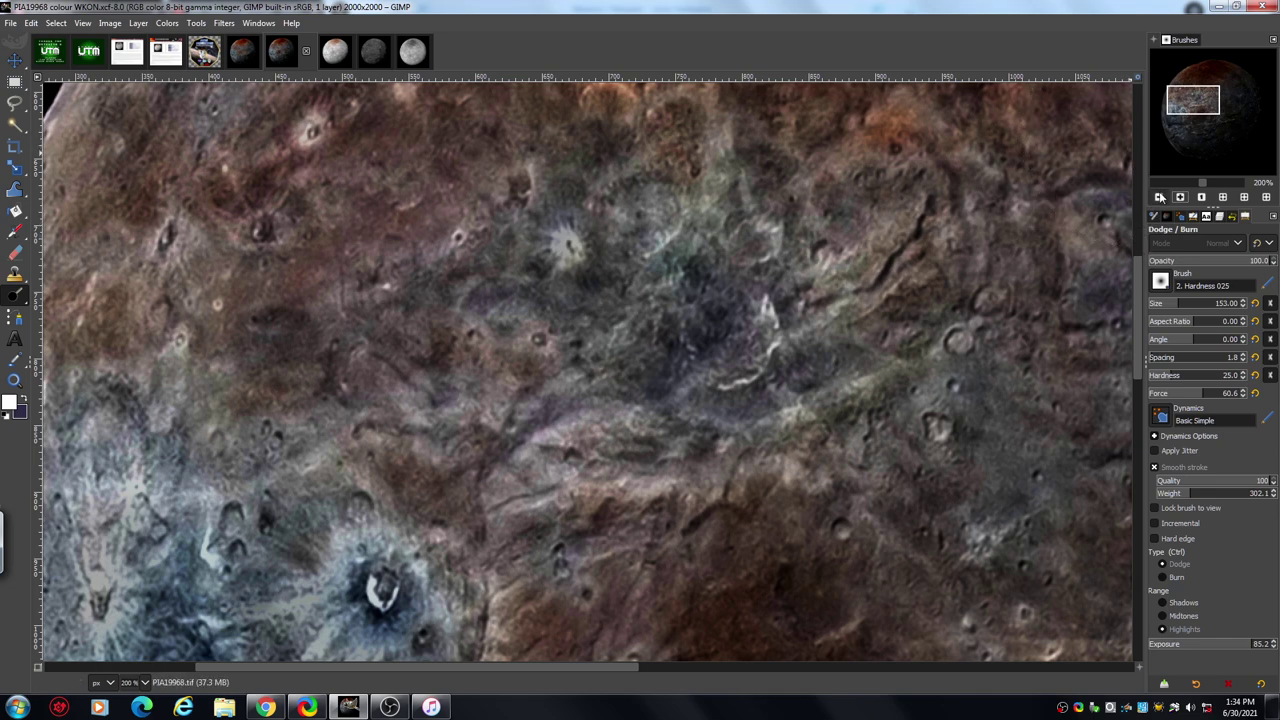
pyautogui.click(1159, 197)
pyautogui.click(1180, 197)
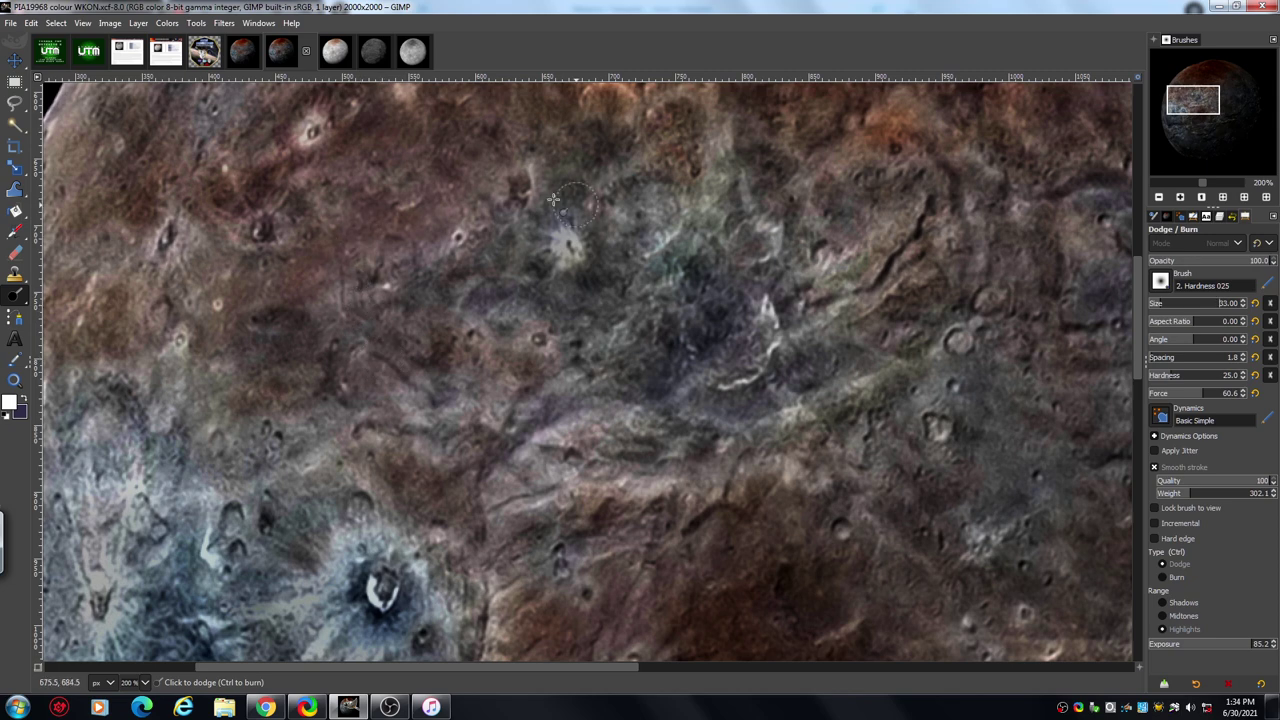
pyautogui.click(1159, 198)
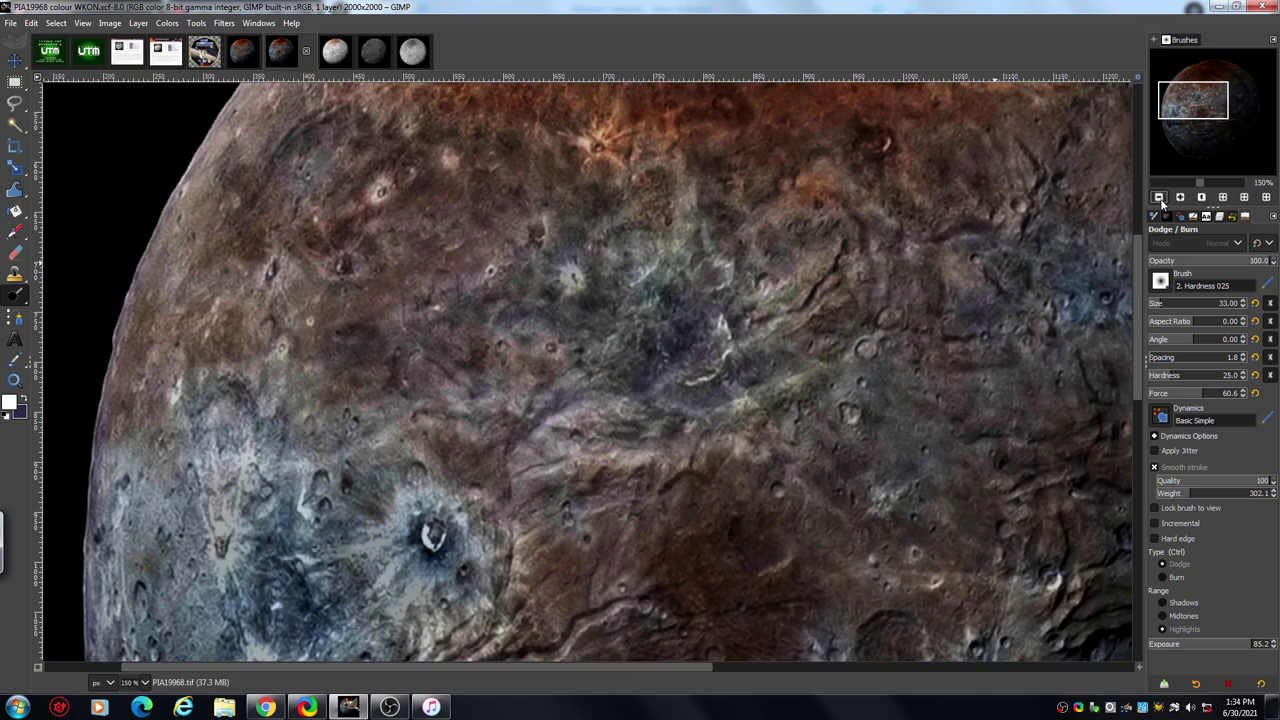
pyautogui.click(1180, 198)
pyautogui.click(1180, 198)
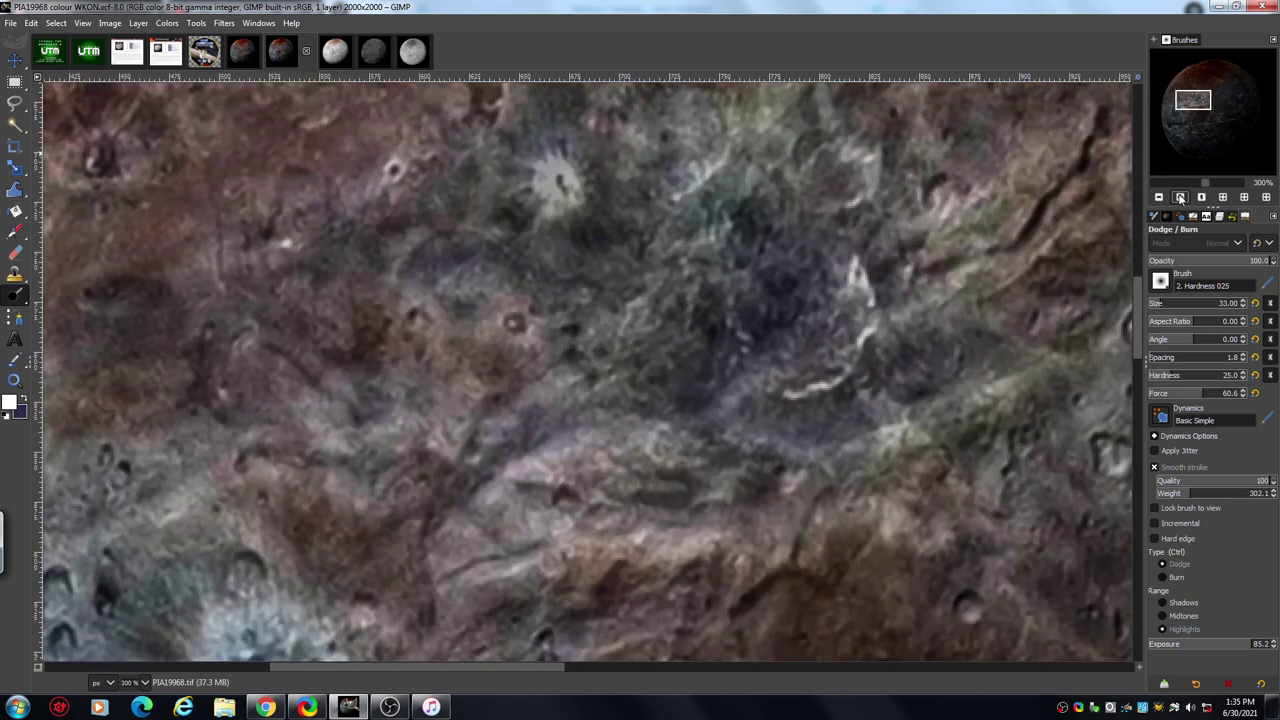
pyautogui.moveTo(1193, 100); pyautogui.dragTo(1182, 96)
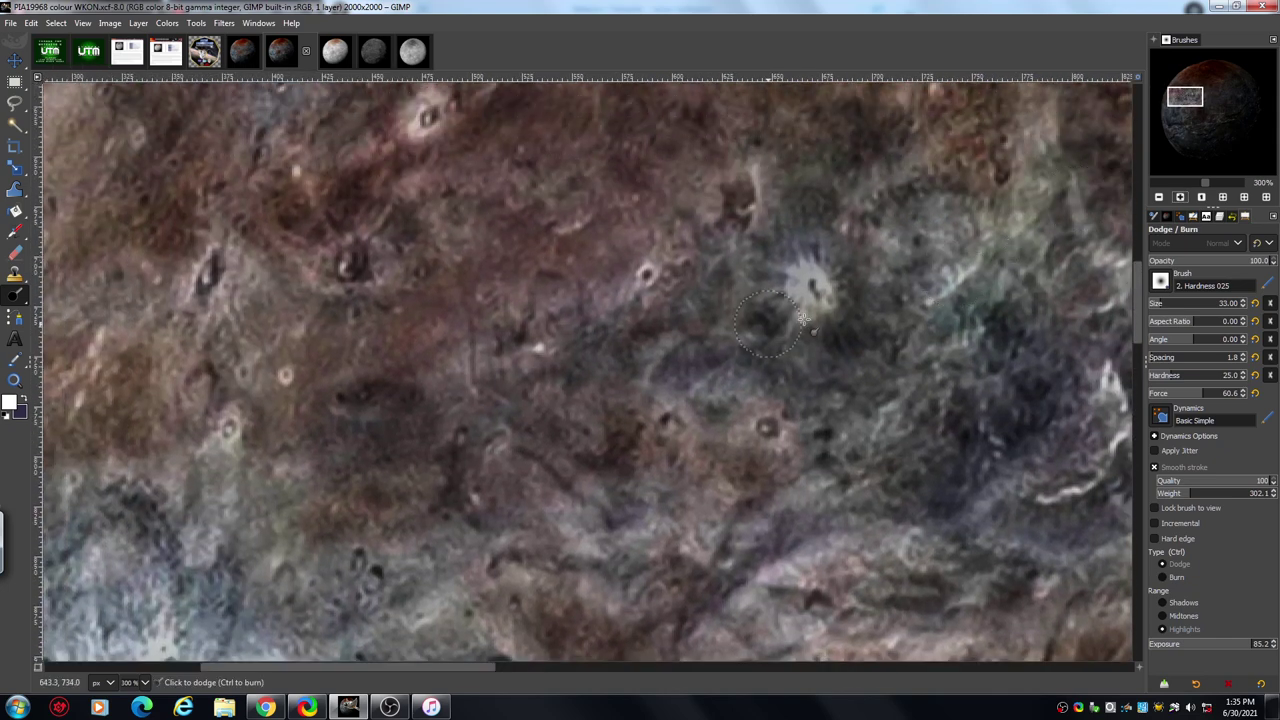
# Step: Zoom in on the bright rayed crater, pan around it, then zoom back out
pyautogui.click(1180, 198)
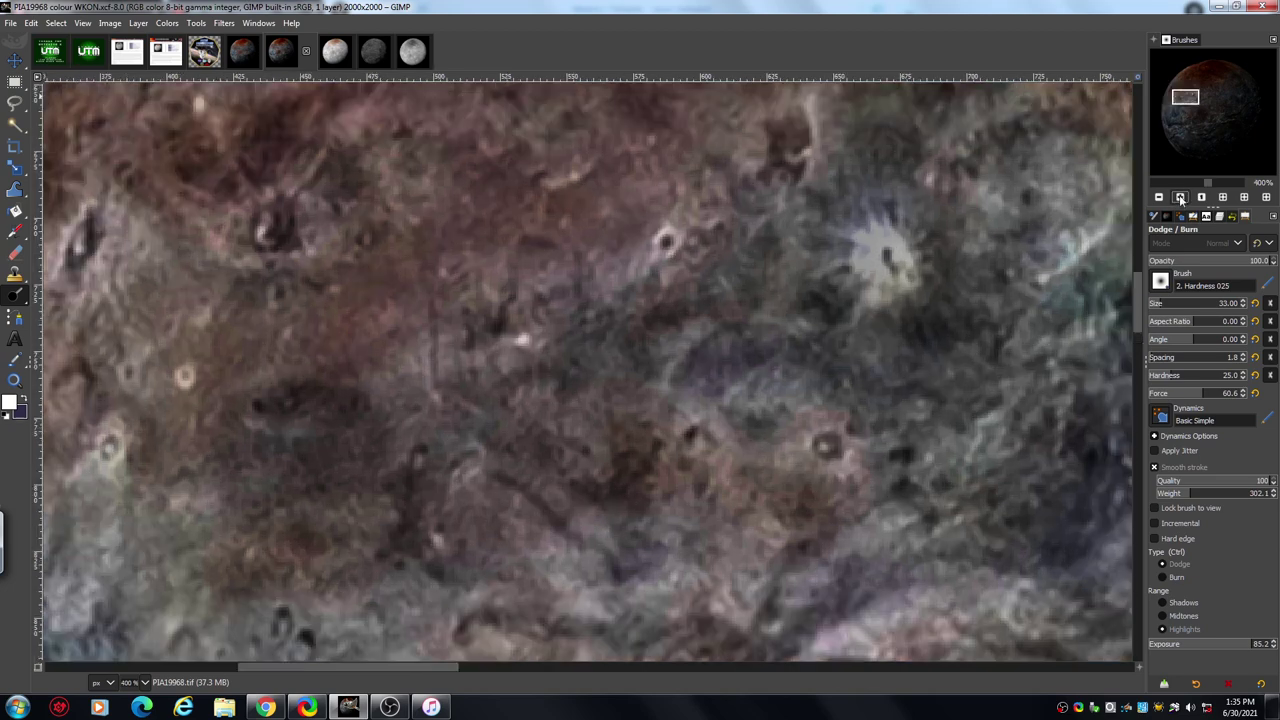
pyautogui.click(1180, 198)
pyautogui.moveTo(431, 662); pyautogui.dragTo(344, 668)
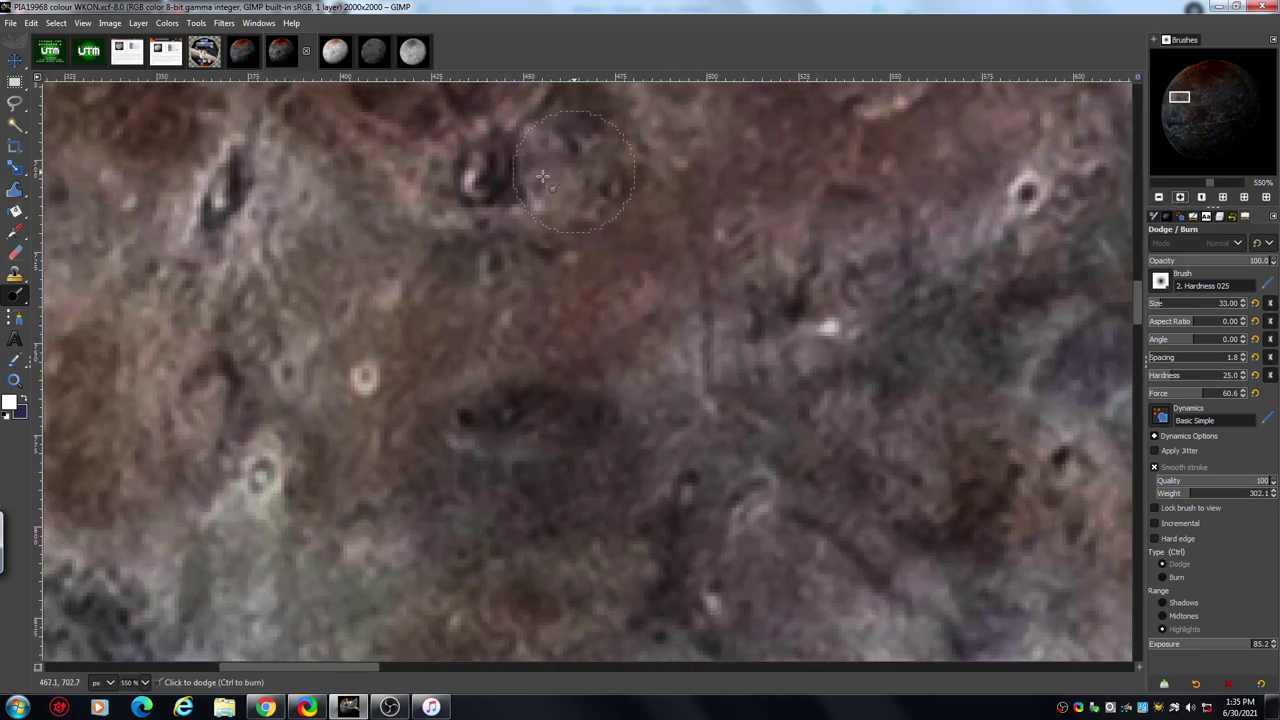
pyautogui.moveTo(1134, 317); pyautogui.dragTo(1134, 278)
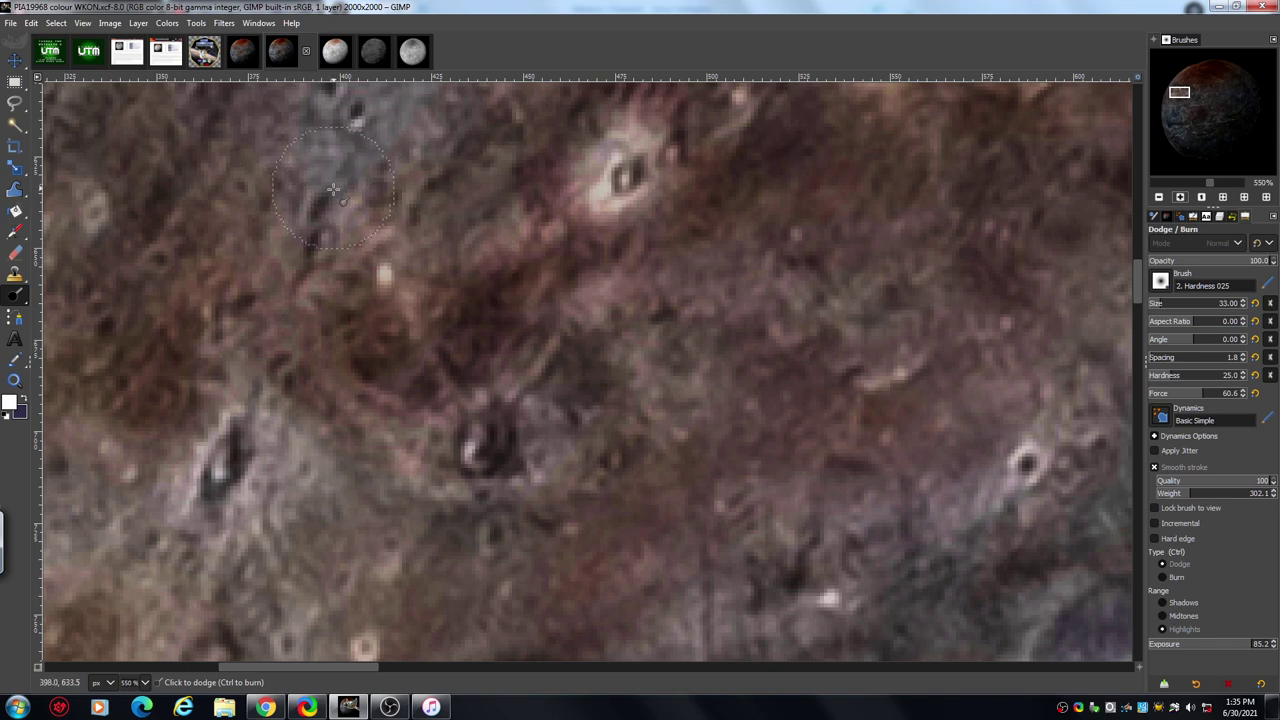
pyautogui.click(1158, 198)
# Step: Zoom out to 50% to see the whole enhanced moon, then switch to the New Horizons logo
pyautogui.click(1158, 198)
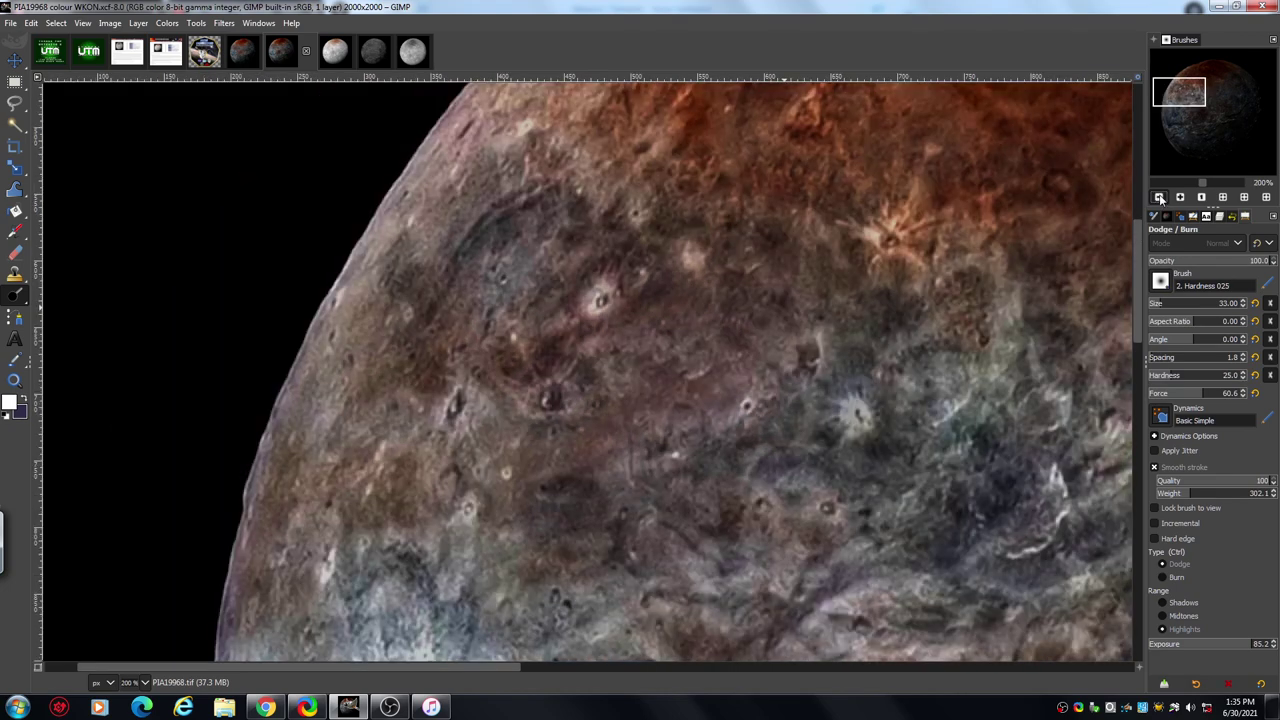
pyautogui.click(1159, 198)
pyautogui.click(1160, 198)
pyautogui.click(1159, 198)
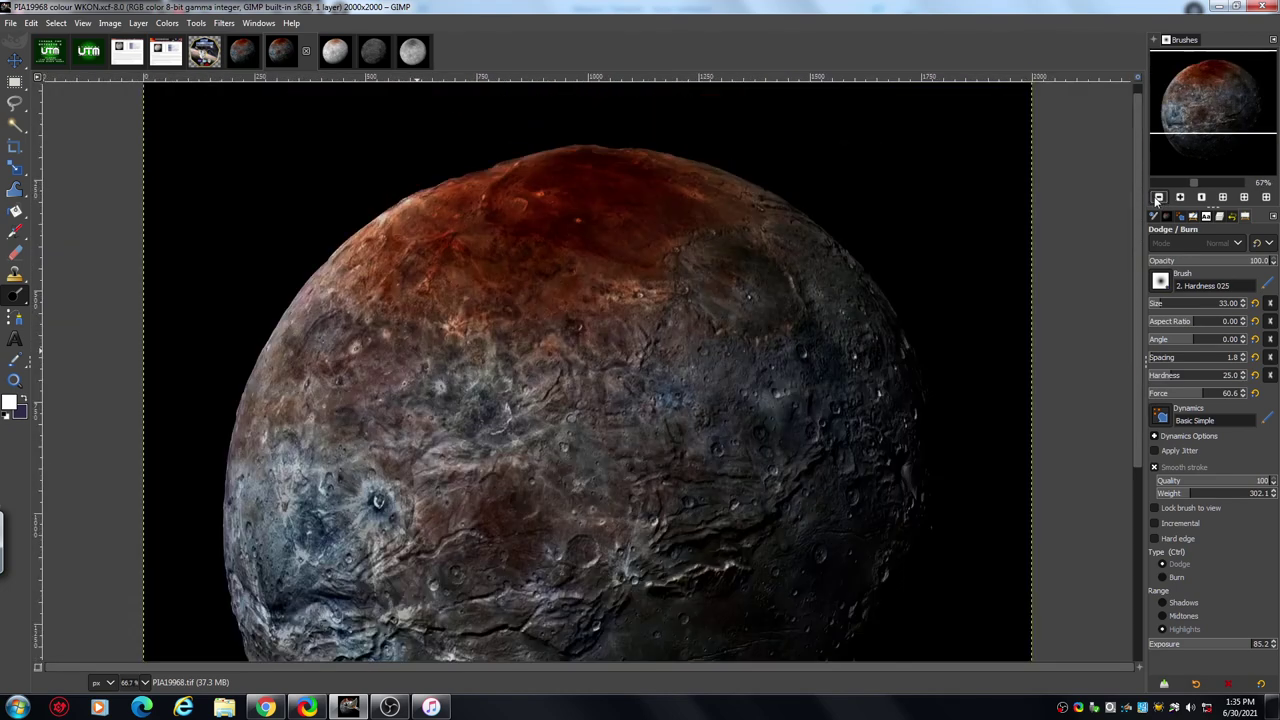
pyautogui.scroll(-3, 1139, 255)
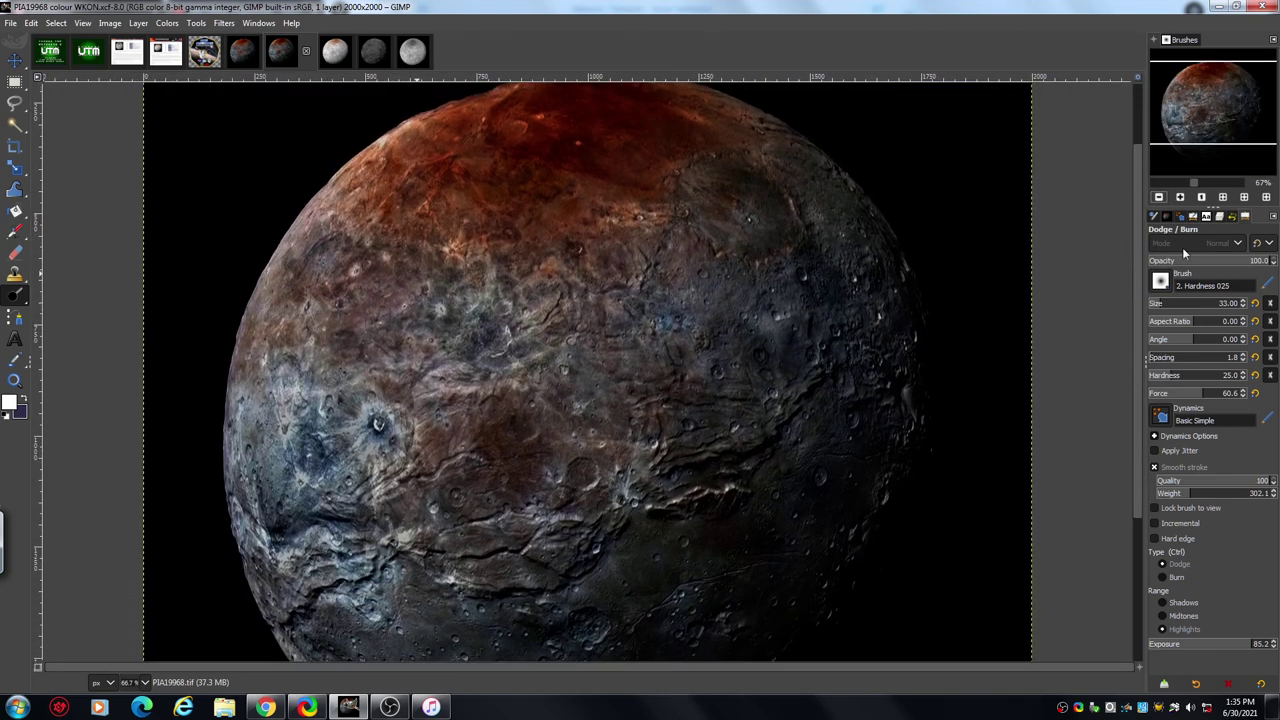
pyautogui.click(1159, 198)
pyautogui.scroll(-1, 1136, 266)
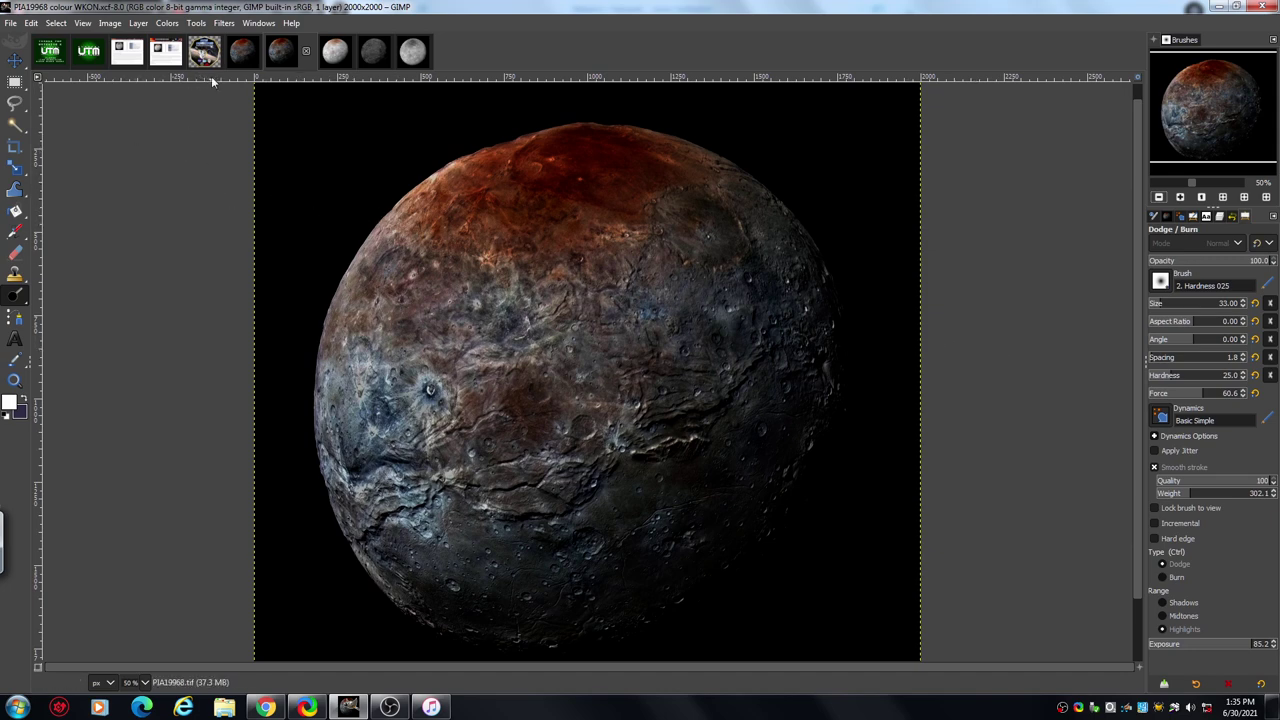
pyautogui.click(204, 52)
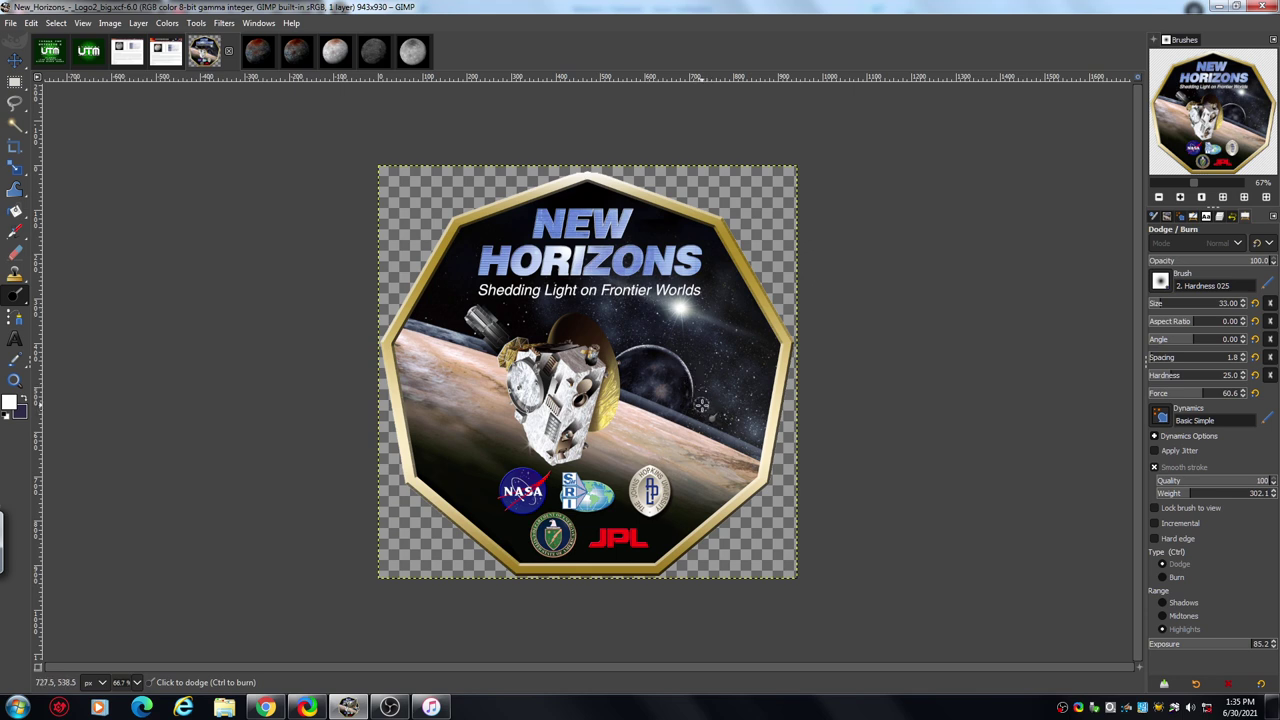
# Step: Switch to the 15000×15000 'PIA19968 colour WKON NO2 large' image
pyautogui.click(259, 57)
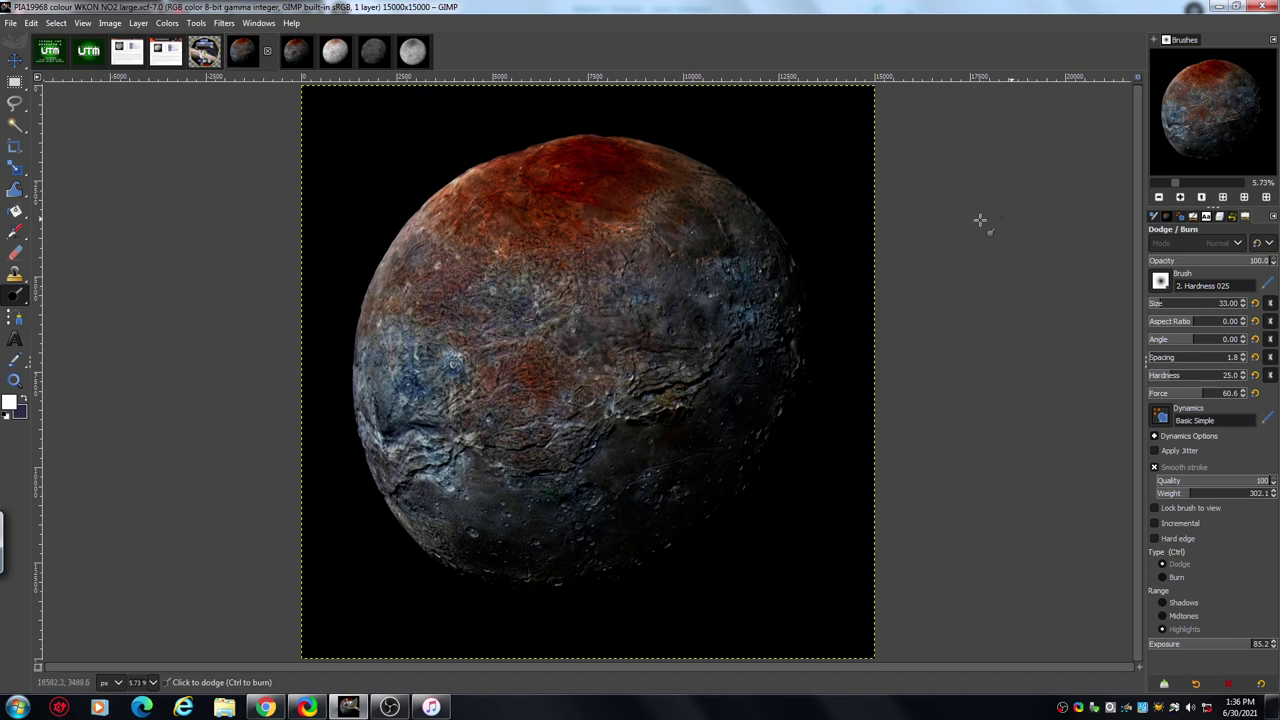
# Step: Zoom in on the large Charon image and pan up toward the top of the planet
pyautogui.click(1180, 197)
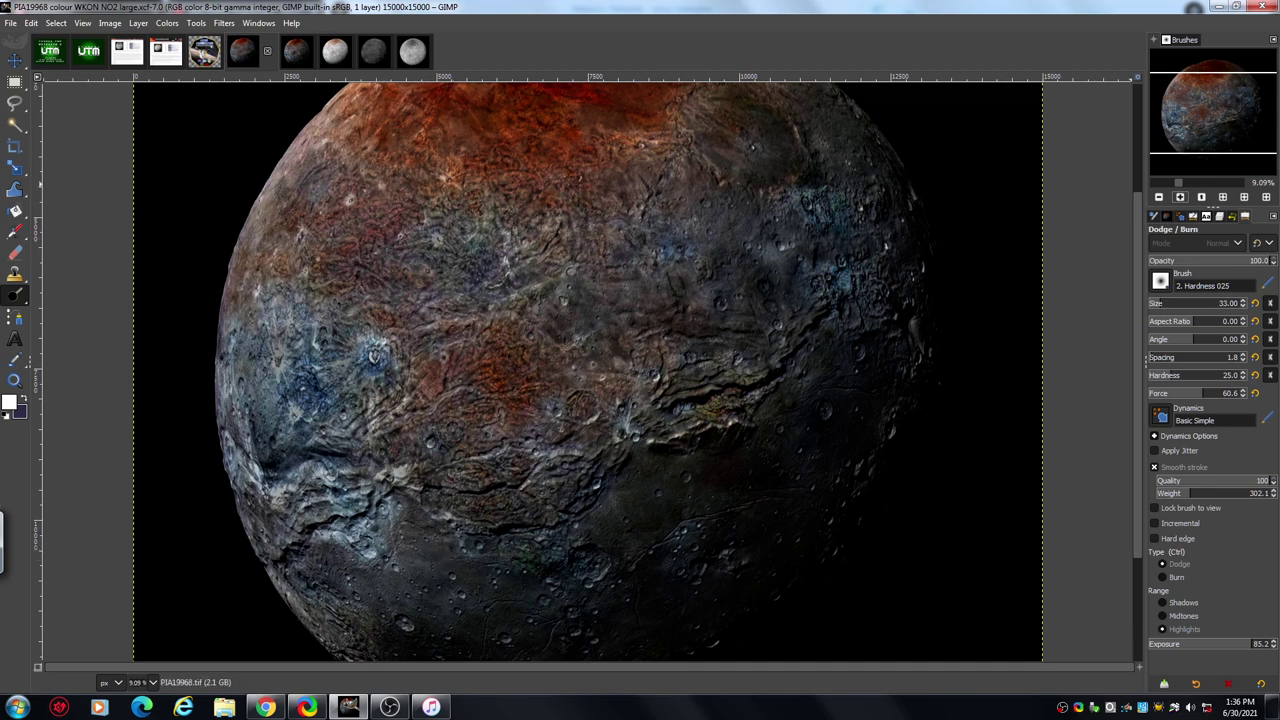
pyautogui.click(1180, 197)
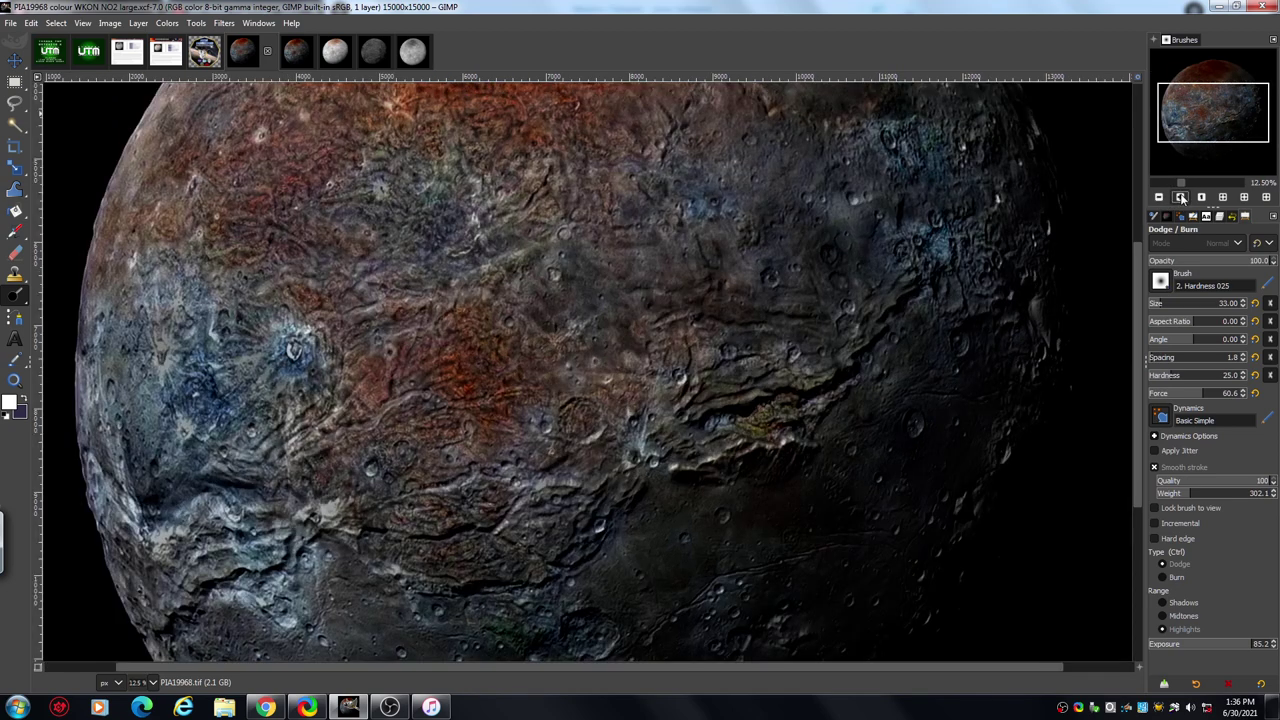
pyautogui.moveTo(1138, 284); pyautogui.dragTo(1132, 237)
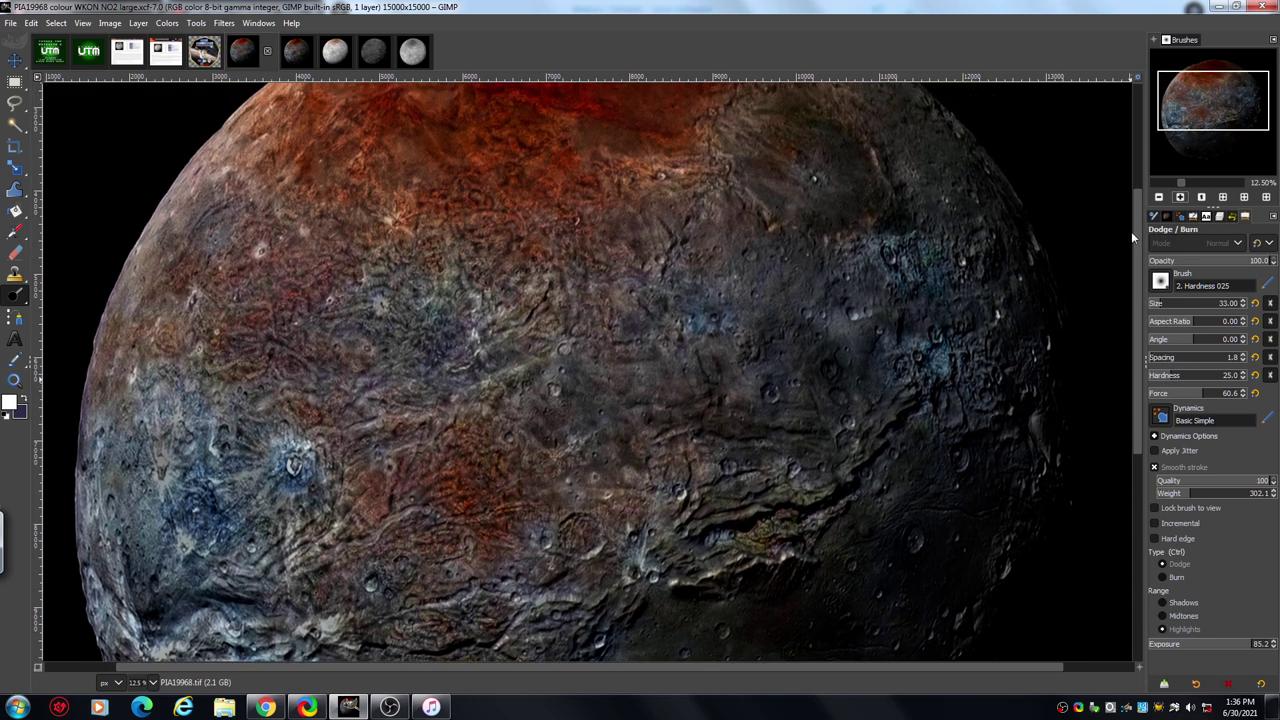
pyautogui.moveTo(1131, 230); pyautogui.dragTo(1142, 110)
# Step: Zoom further to 33% and frame the red polar cap's border with the scrollbars
pyautogui.click(1179, 197)
pyautogui.click(1179, 197)
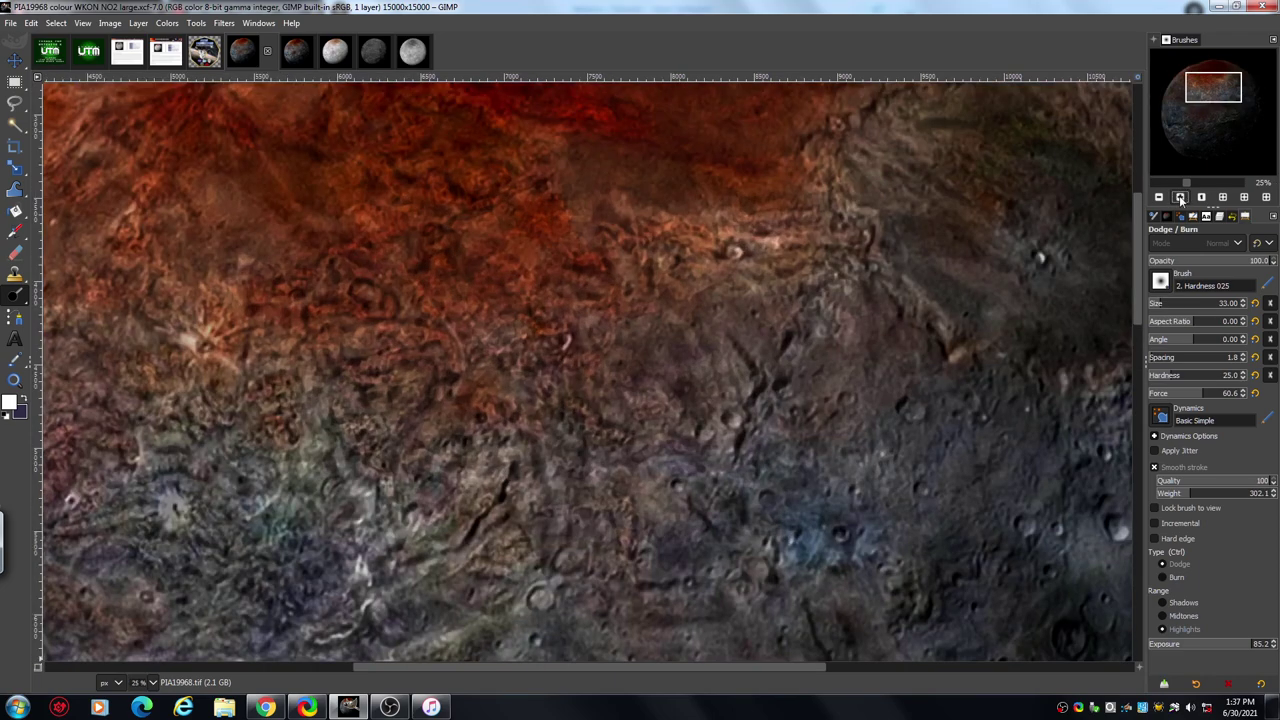
pyautogui.click(1179, 197)
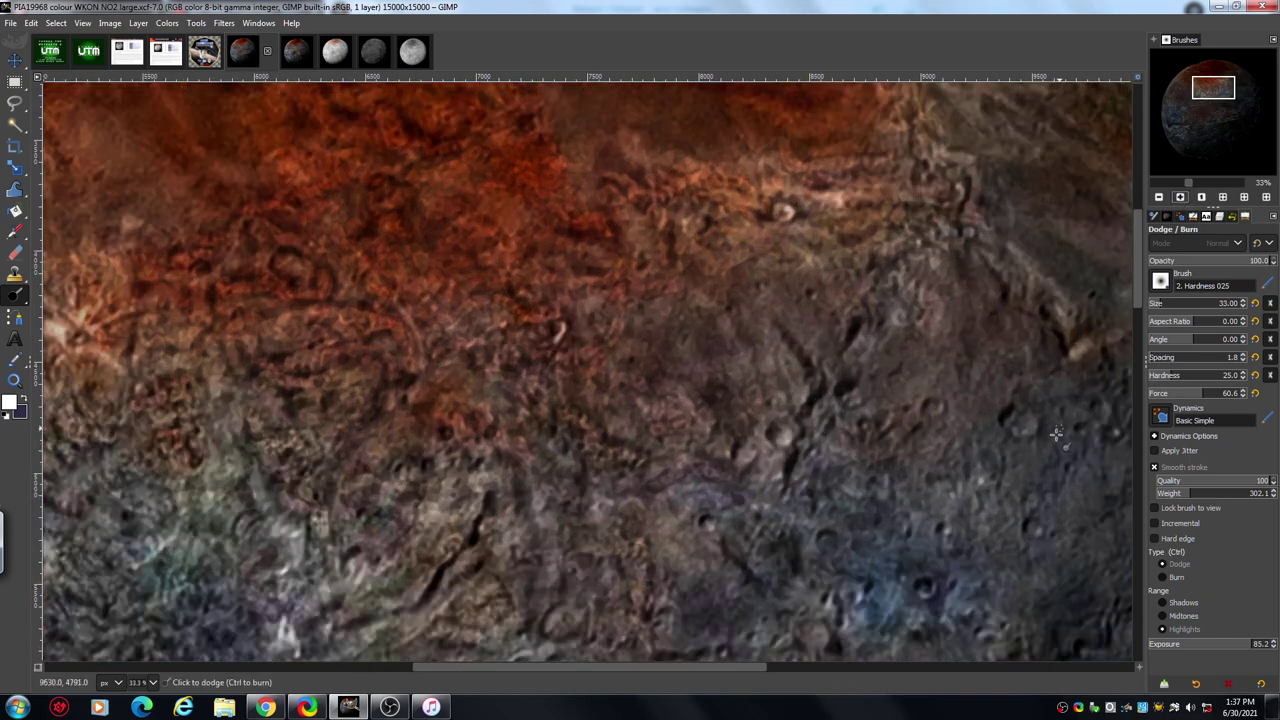
pyautogui.moveTo(1141, 270); pyautogui.dragTo(1137, 195)
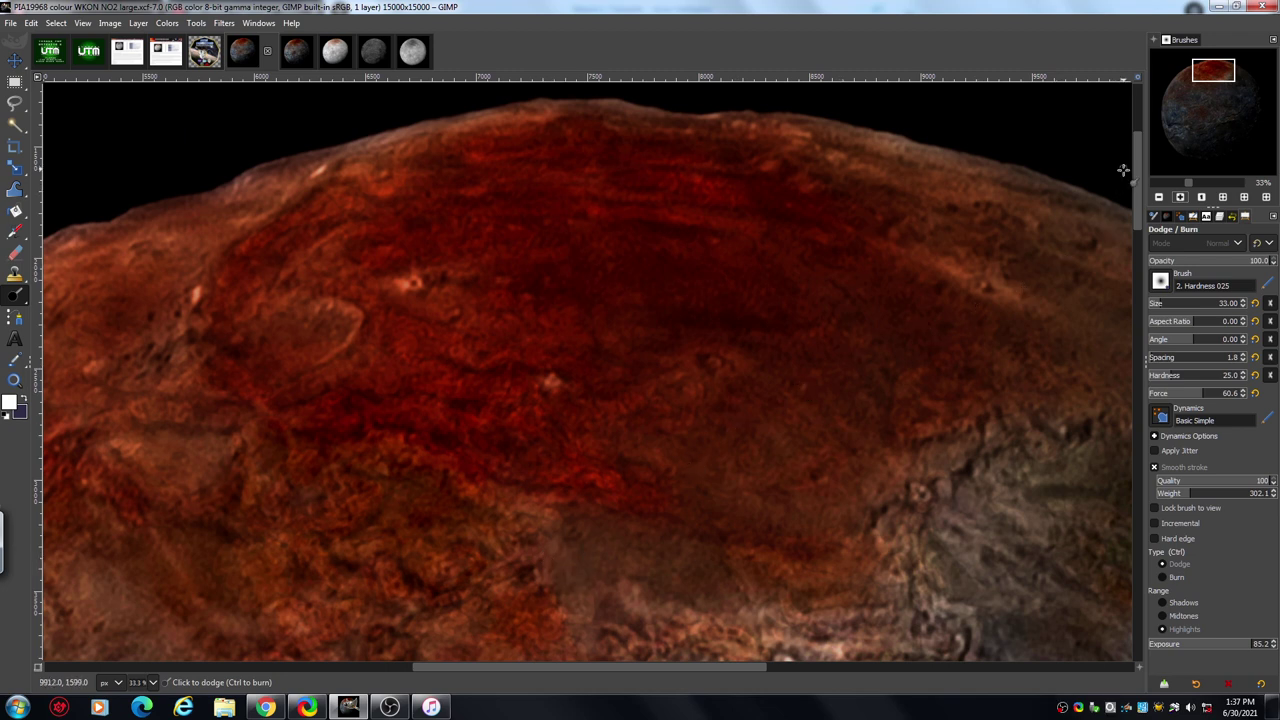
pyautogui.scroll(1, 1135, 192)
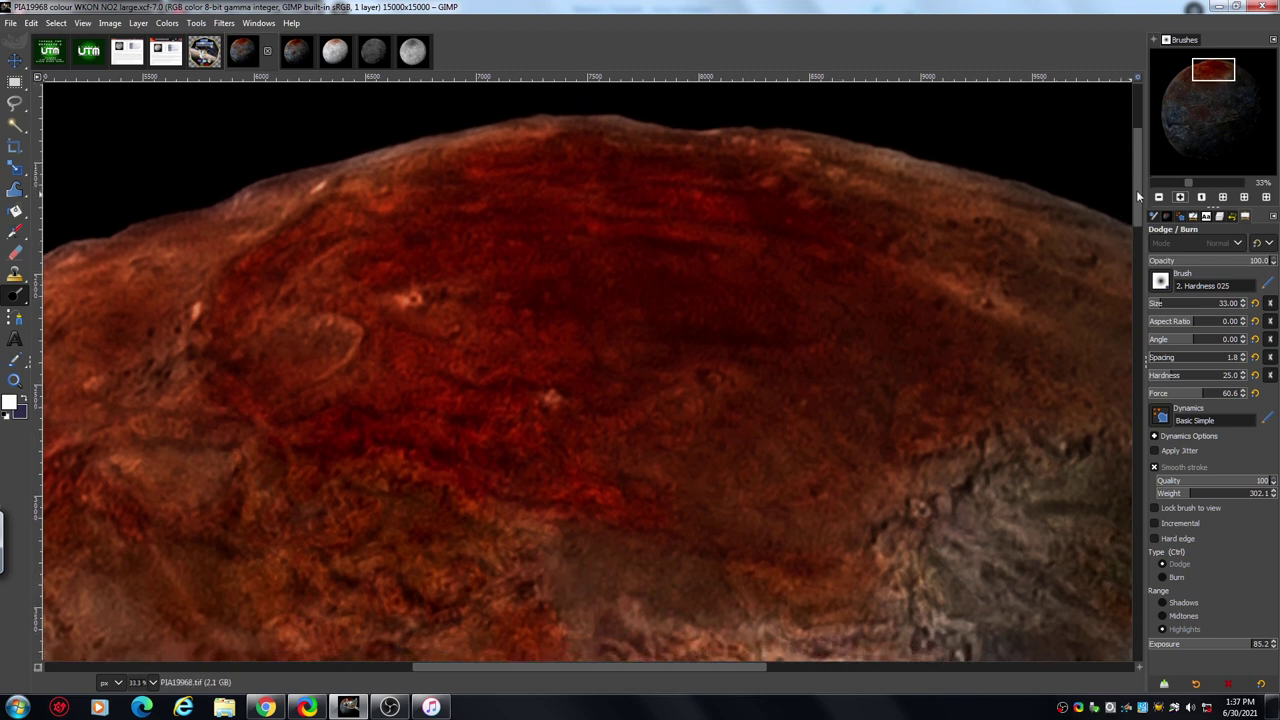
pyautogui.scroll(1, 1136, 190)
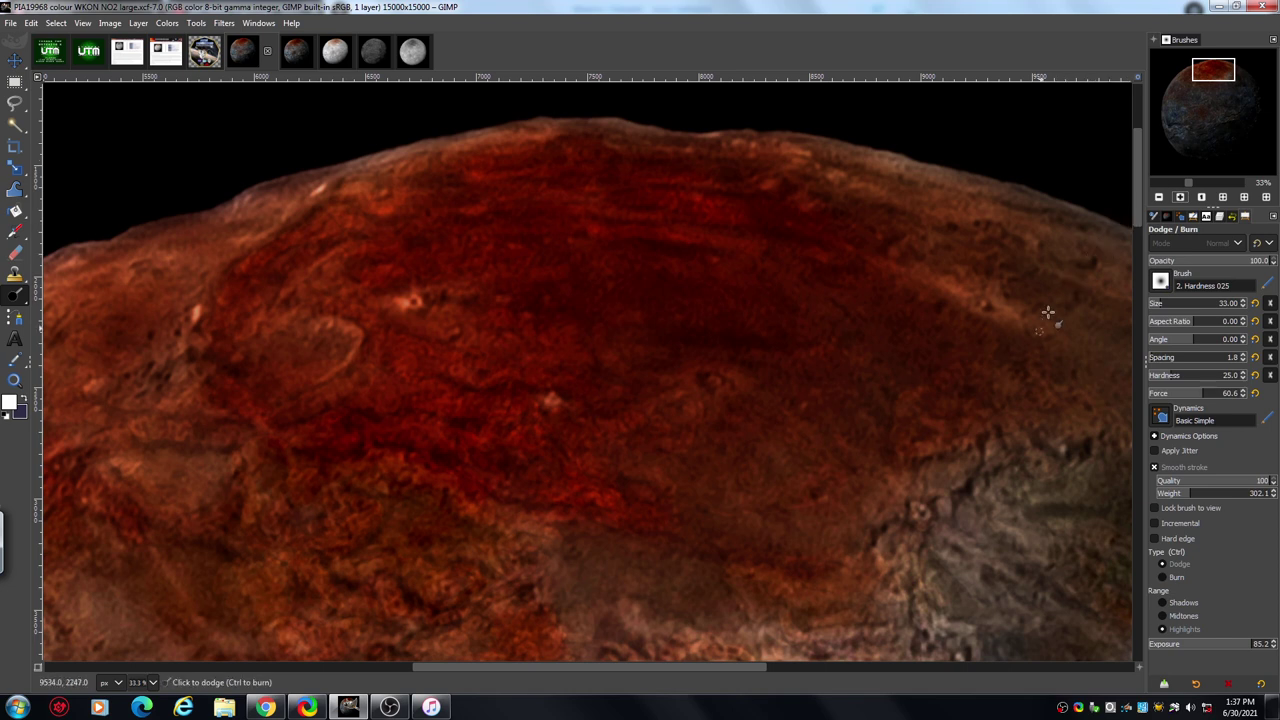
pyautogui.moveTo(1136, 170); pyautogui.dragTo(1137, 183)
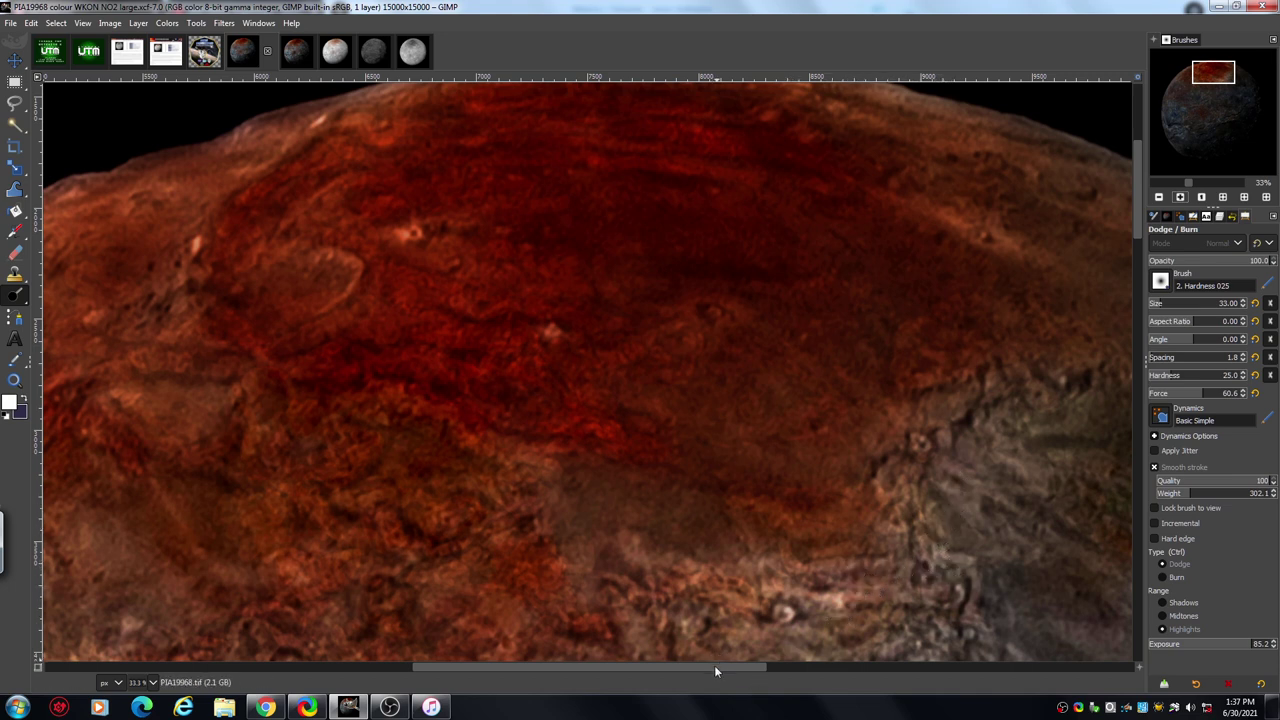
pyautogui.moveTo(714, 665)
pyautogui.mouseDown()
pyautogui.moveTo(624, 671)
pyautogui.moveTo(701, 677)
pyautogui.moveTo(710, 664)
pyautogui.mouseUp()
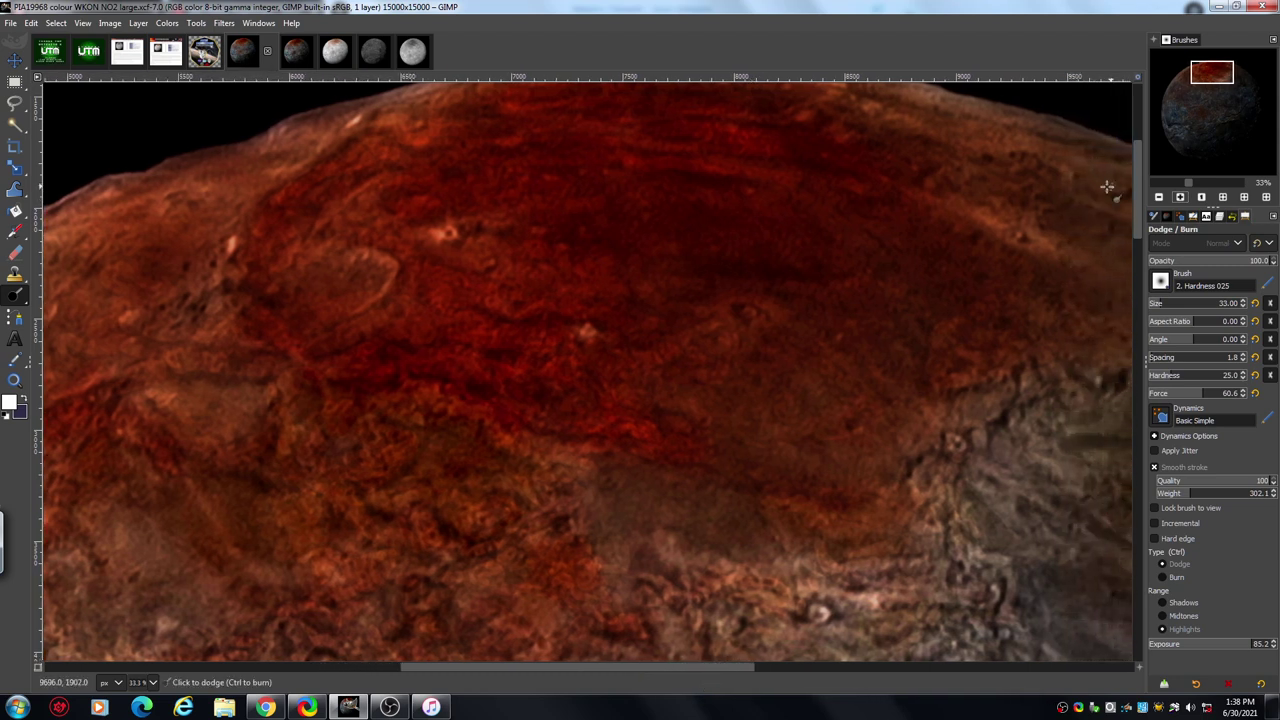
pyautogui.moveTo(1137, 178); pyautogui.dragTo(1139, 204)
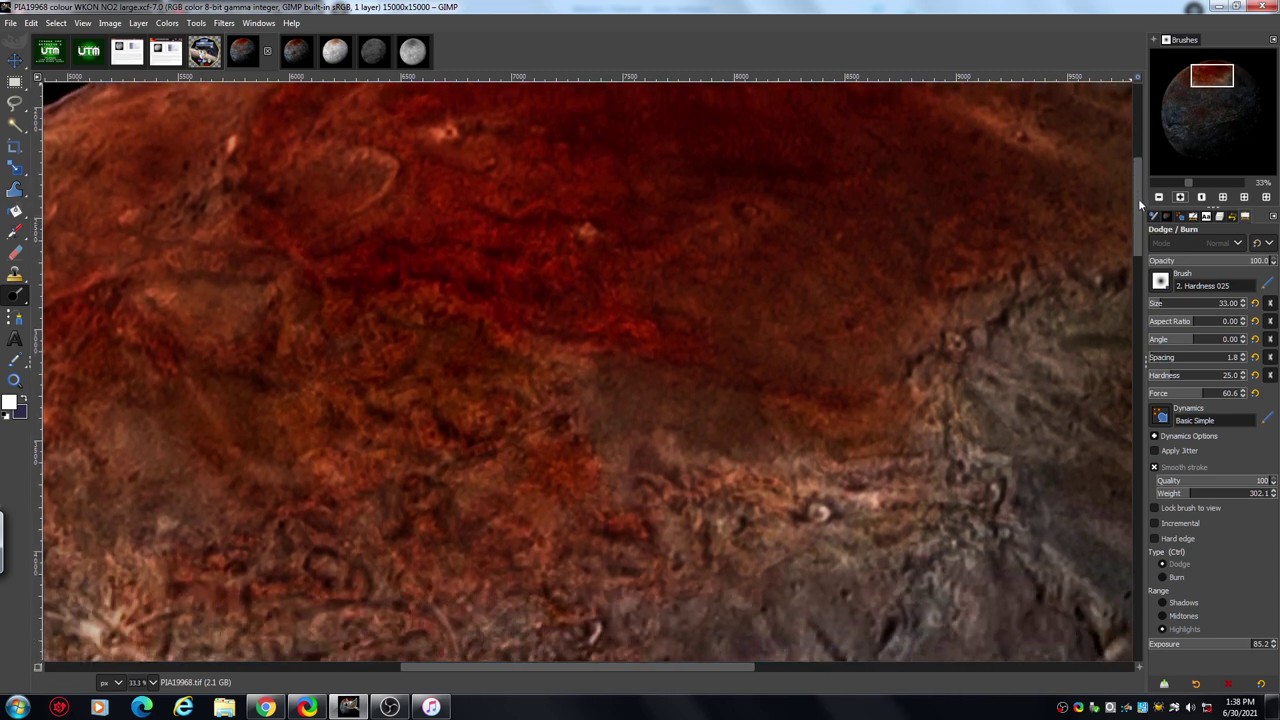
pyautogui.moveTo(681, 670); pyautogui.dragTo(631, 672)
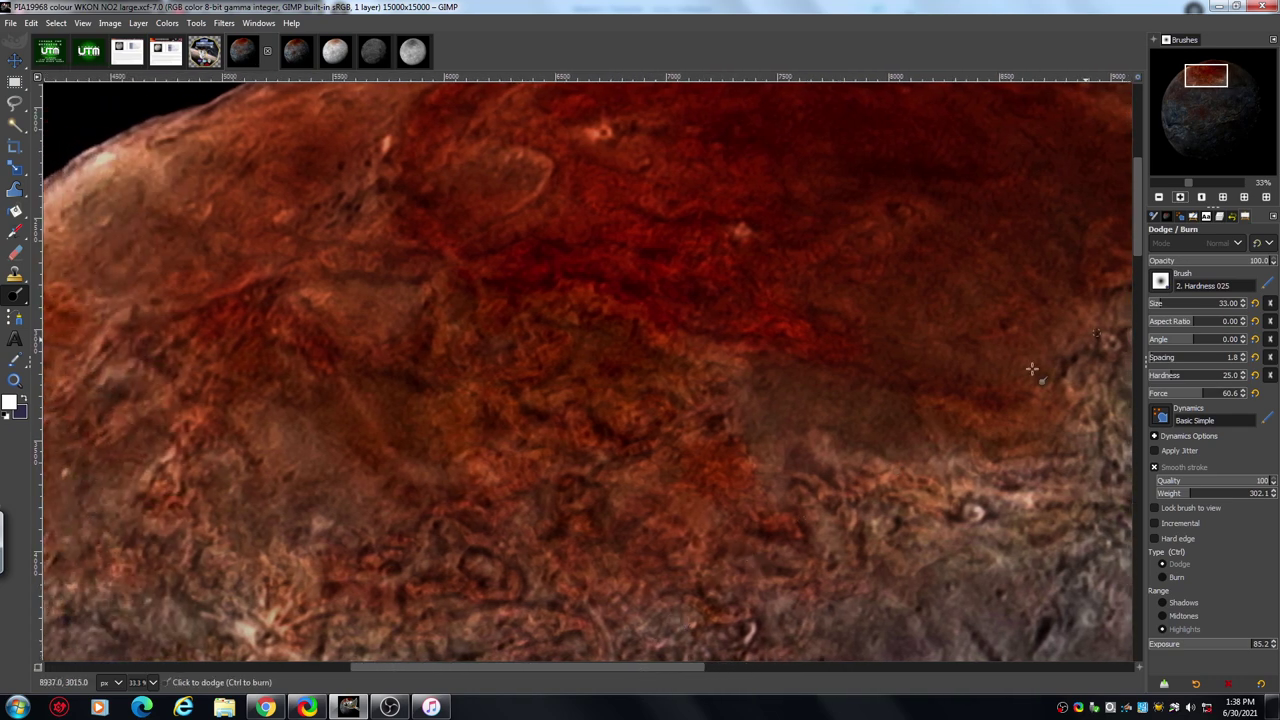
pyautogui.moveTo(1137, 224); pyautogui.dragTo(1137, 229)
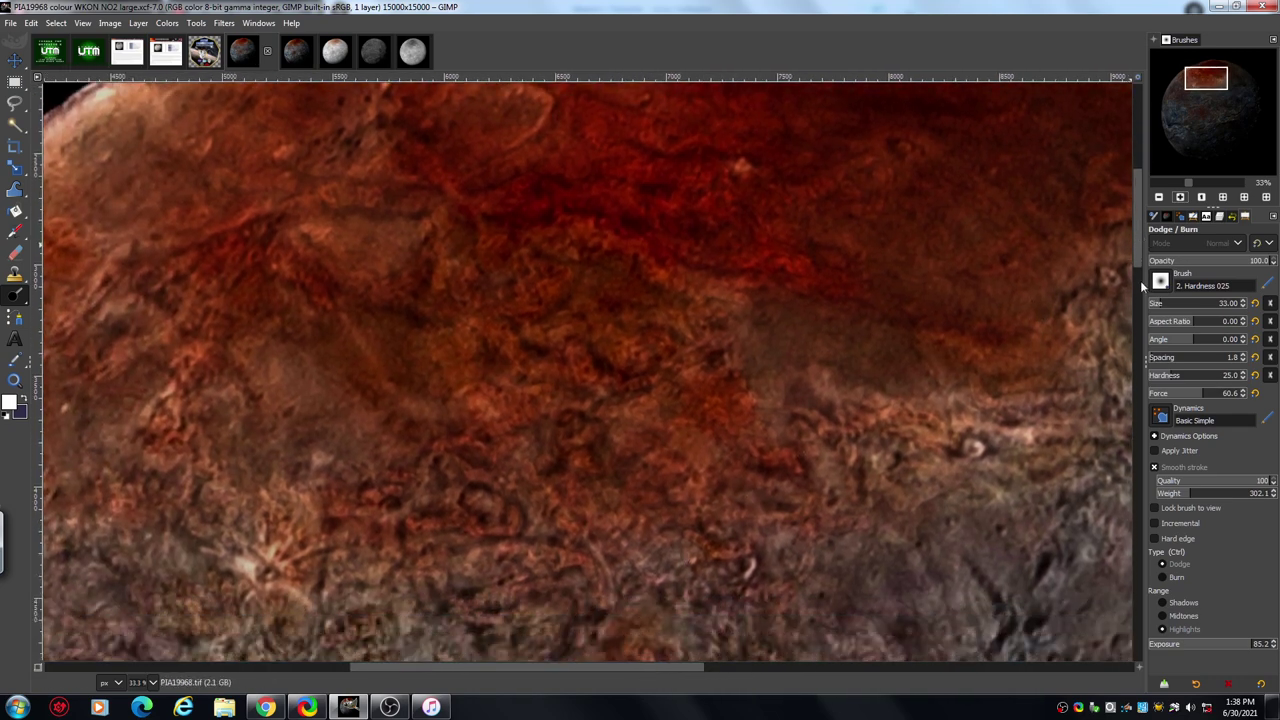
# Step: Zoom to 66.7% and set the Dodge exposure to 55.5
pyautogui.click(1181, 196)
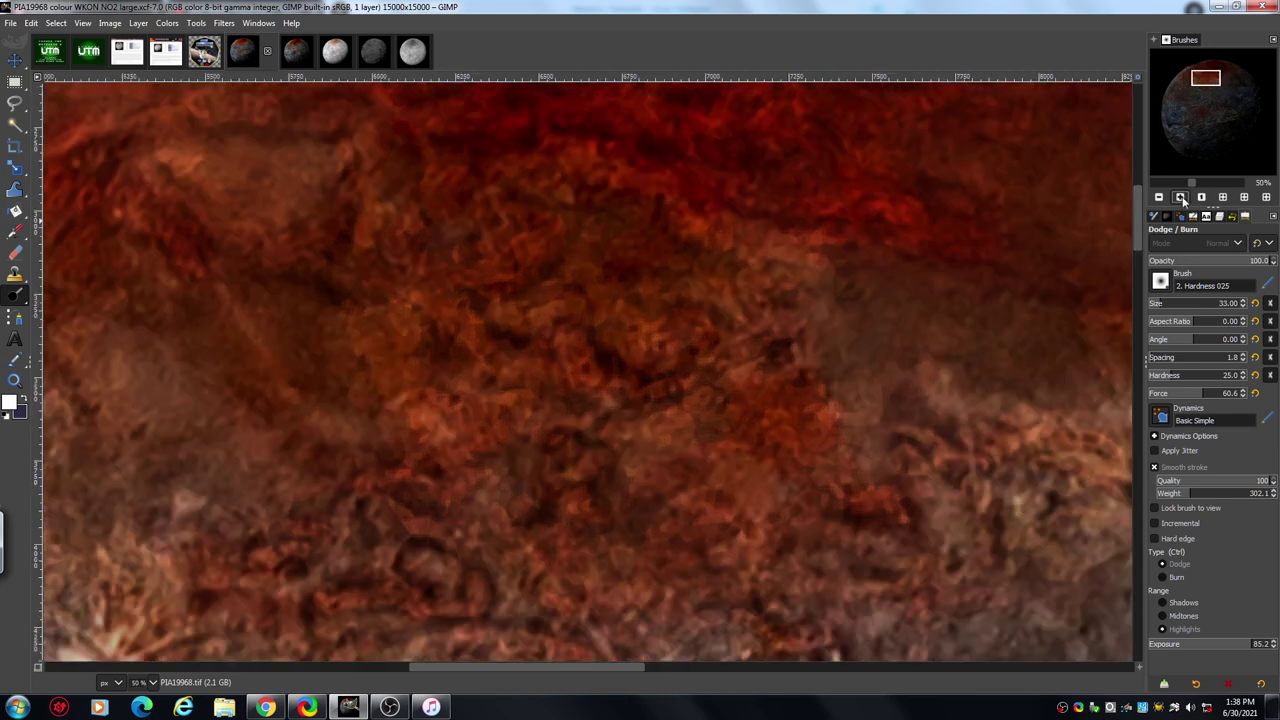
pyautogui.click(1182, 198)
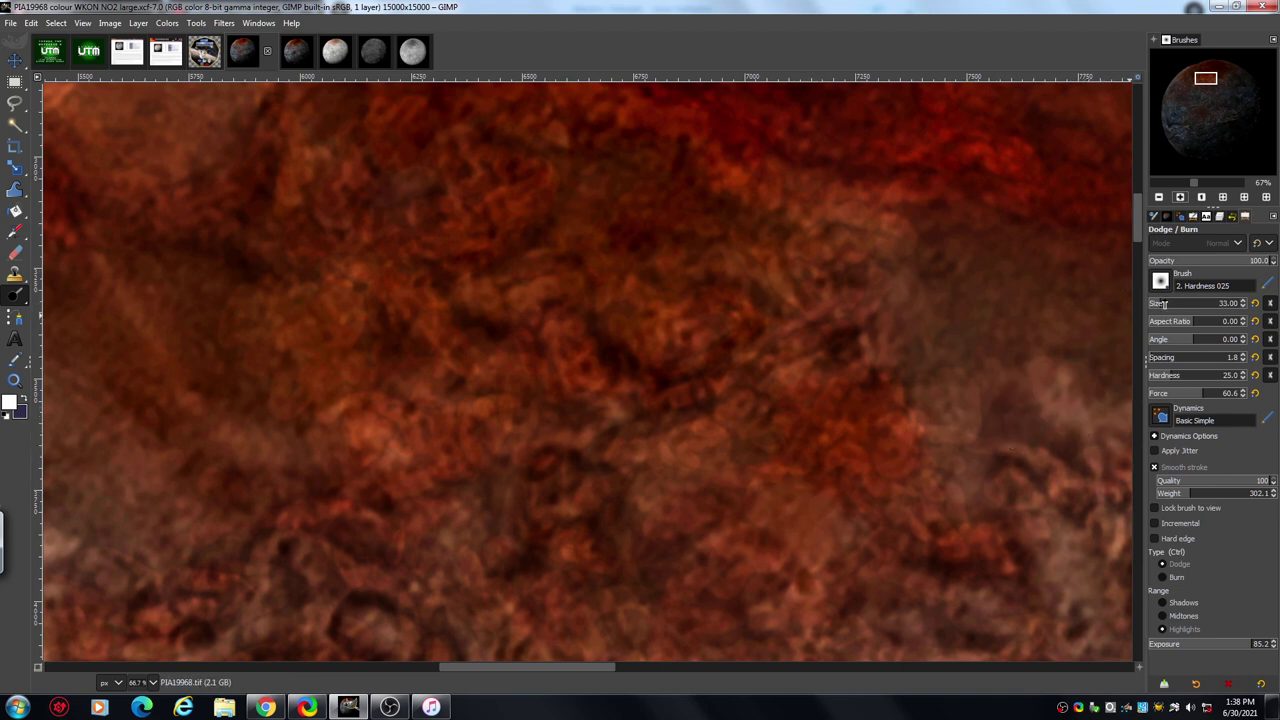
pyautogui.click(1215, 645)
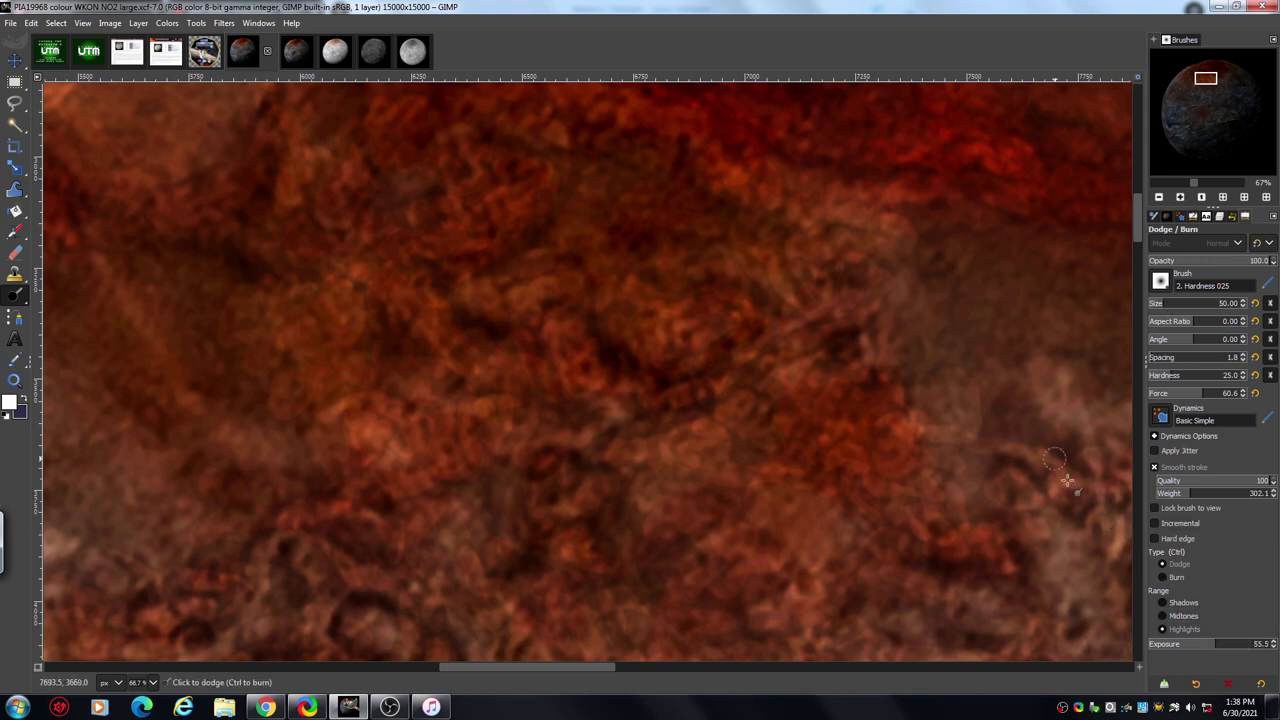
# Step: Paint dodge strokes along the rugged terrain at the red cap's lower edge
pyautogui.moveTo(1031, 374)
pyautogui.mouseDown()
pyautogui.moveTo(1006, 411)
pyautogui.moveTo(973, 388)
pyautogui.moveTo(973, 445)
pyautogui.moveTo(937, 438)
pyautogui.moveTo(971, 425)
pyautogui.moveTo(971, 397)
pyautogui.moveTo(973, 431)
pyautogui.moveTo(928, 434)
pyautogui.moveTo(980, 433)
pyautogui.moveTo(977, 377)
pyautogui.moveTo(980, 426)
pyautogui.moveTo(940, 436)
pyautogui.moveTo(973, 409)
pyautogui.moveTo(972, 433)
pyautogui.moveTo(946, 460)
pyautogui.mouseUp()
pyautogui.moveTo(943, 469)
pyautogui.mouseDown()
pyautogui.moveTo(989, 368)
pyautogui.moveTo(957, 451)
pyautogui.moveTo(994, 389)
pyautogui.moveTo(986, 466)
pyautogui.moveTo(995, 457)
pyautogui.mouseUp()
pyautogui.moveTo(982, 377)
pyautogui.mouseDown()
pyautogui.moveTo(986, 443)
pyautogui.moveTo(932, 442)
pyautogui.moveTo(982, 439)
pyautogui.moveTo(975, 403)
pyautogui.moveTo(987, 436)
pyautogui.moveTo(940, 566)
pyautogui.moveTo(983, 484)
pyautogui.moveTo(963, 386)
pyautogui.moveTo(982, 490)
pyautogui.moveTo(977, 565)
pyautogui.moveTo(986, 443)
pyautogui.mouseUp()
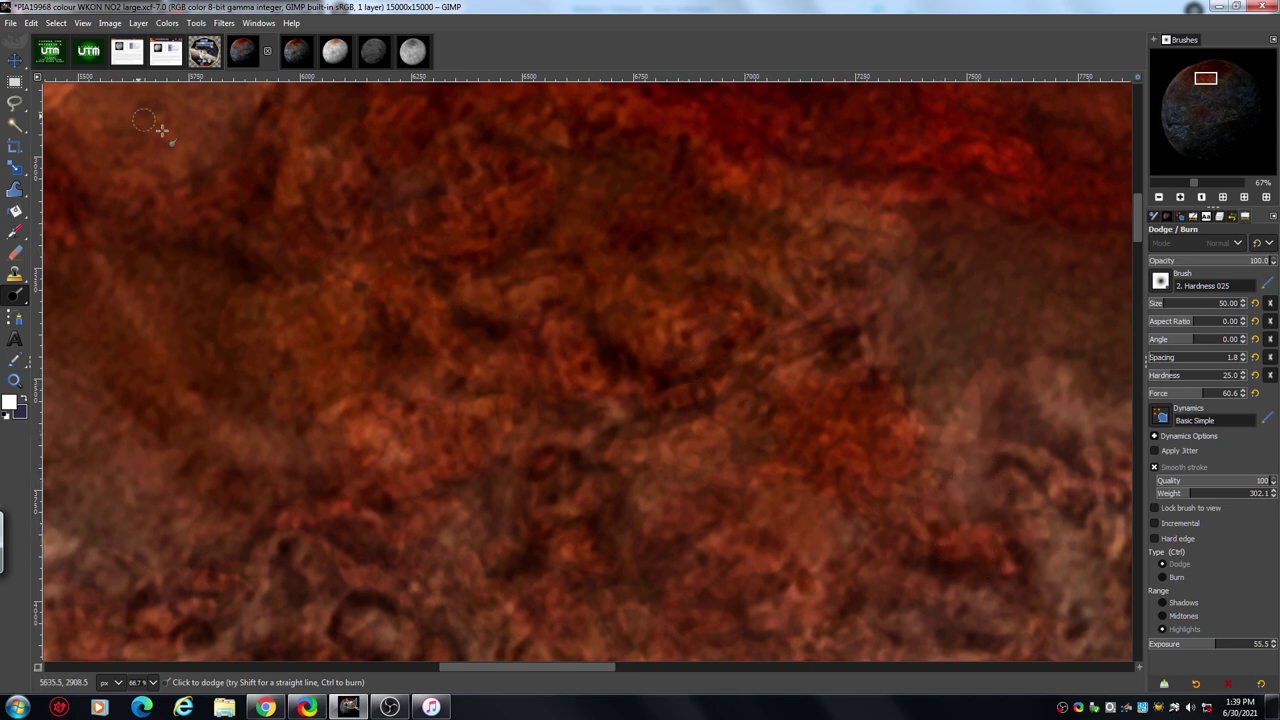
# Step: Undo the last dodge stroke, dodge a small red-terrain patch, then switch to CHARONCOLOUR INFO
pyautogui.click(31, 25)
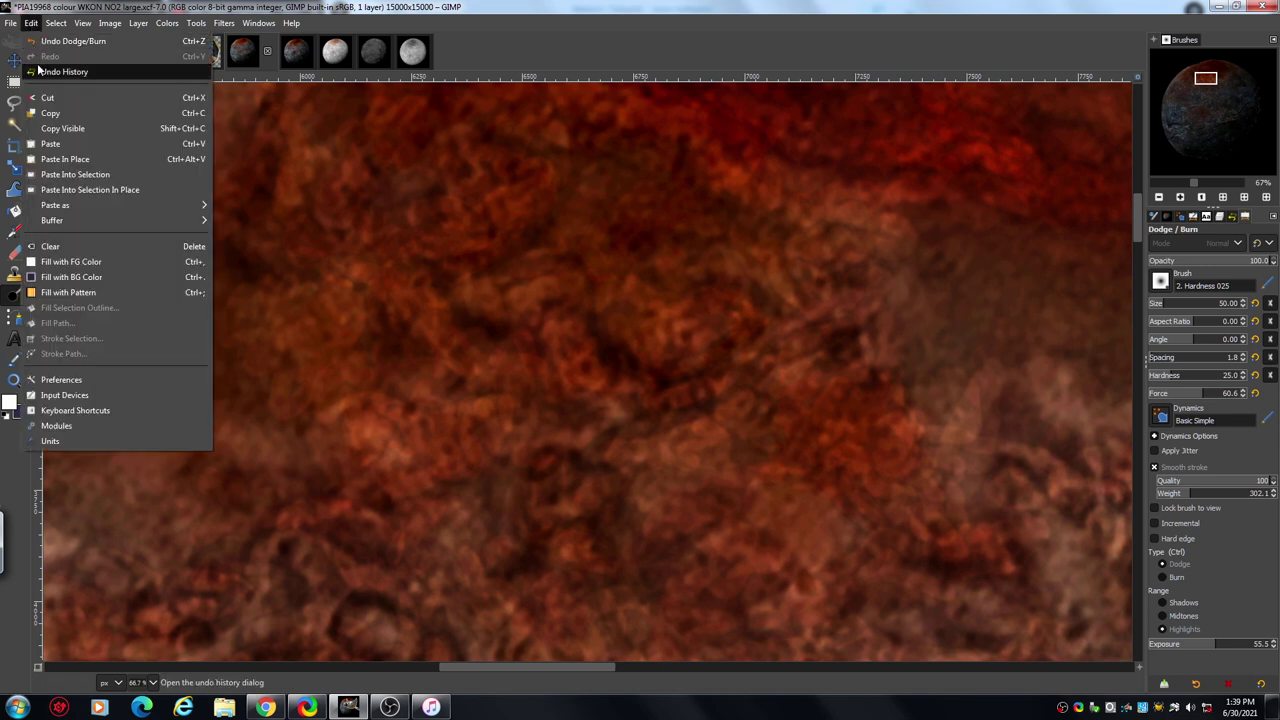
pyautogui.click(35, 43)
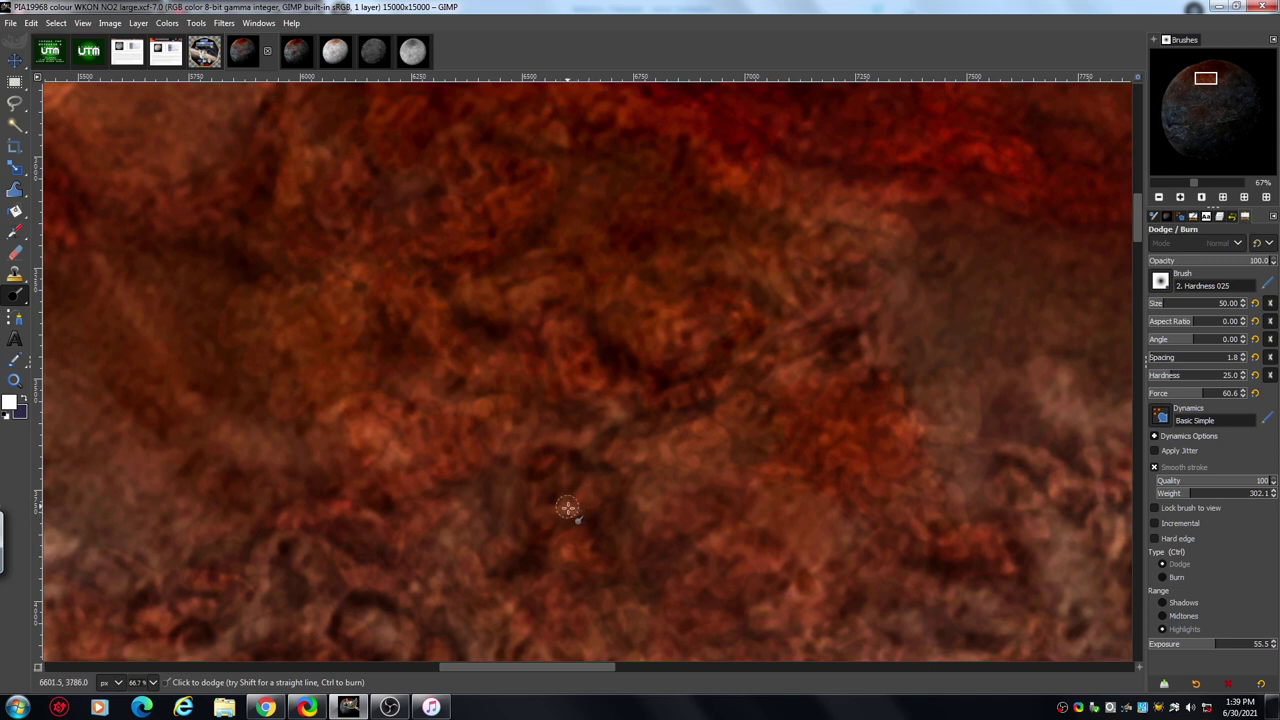
pyautogui.moveTo(1138, 222)
pyautogui.mouseDown()
pyautogui.moveTo(1137, 196)
pyautogui.moveTo(1139, 222)
pyautogui.mouseUp()
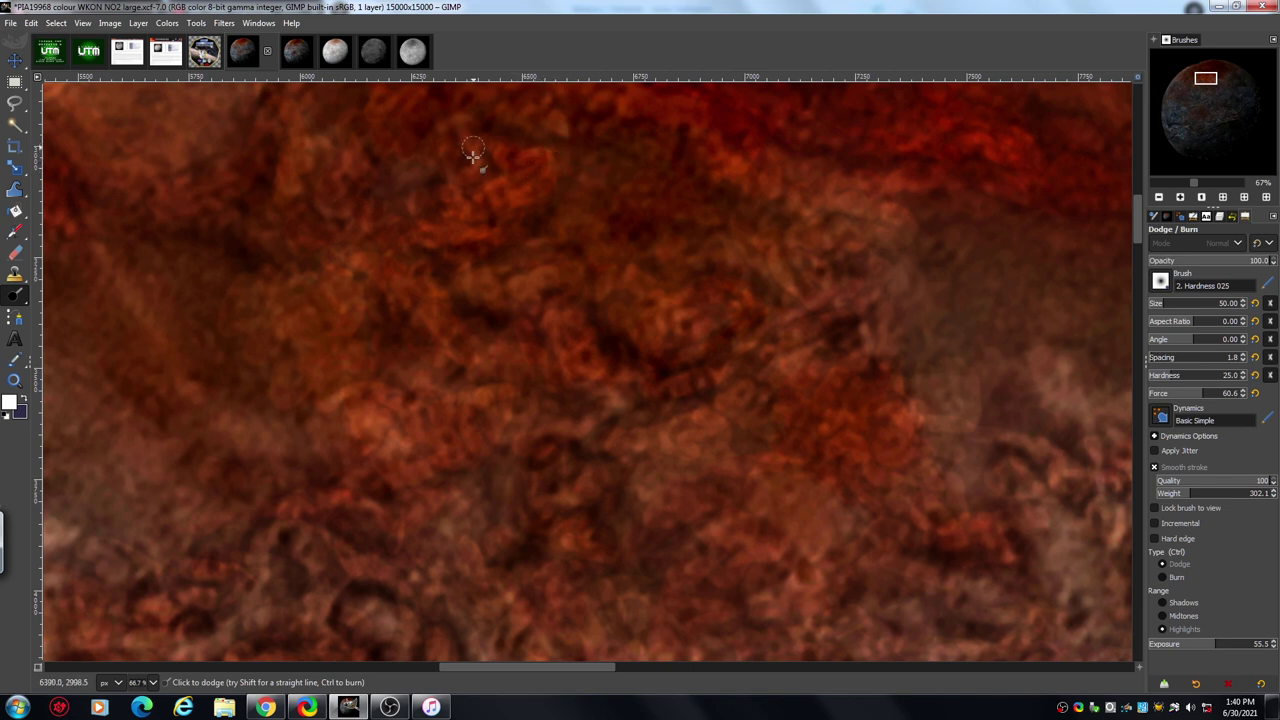
pyautogui.click(402, 167)
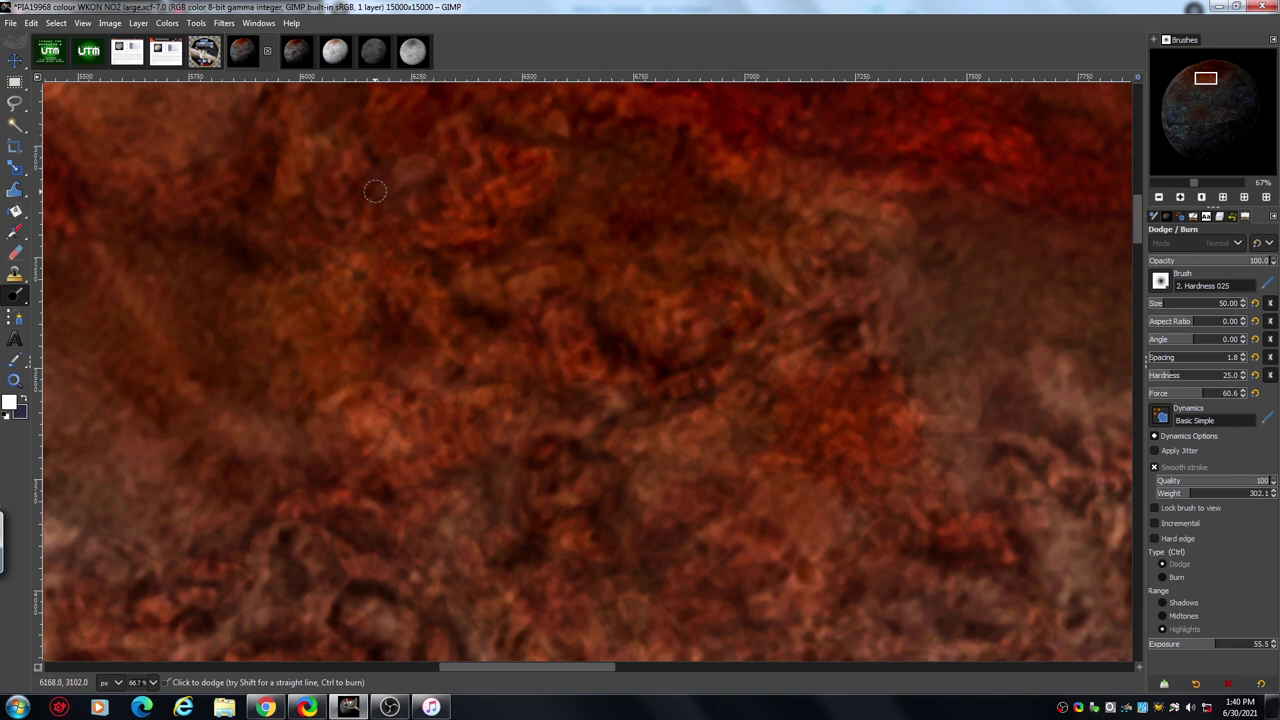
pyautogui.click(167, 56)
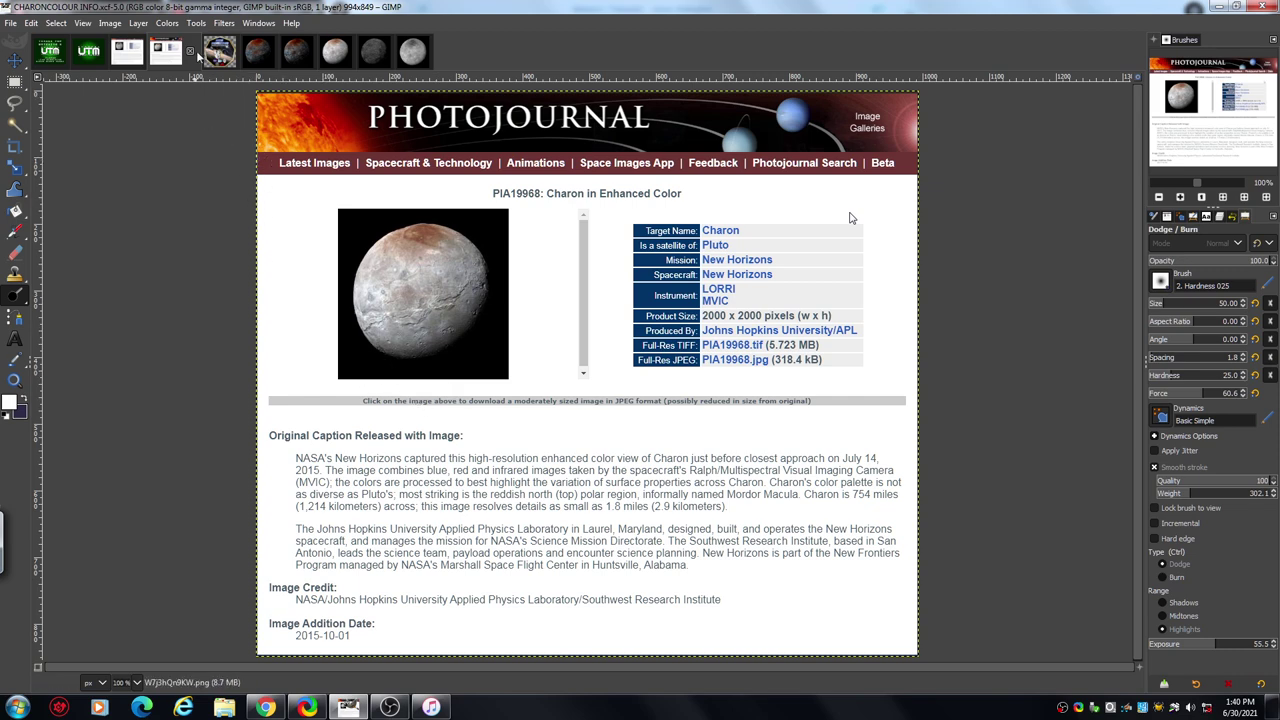
# Step: Switch back to the 15000×15000 PIA19968 colour Charon image
pyautogui.click(253, 56)
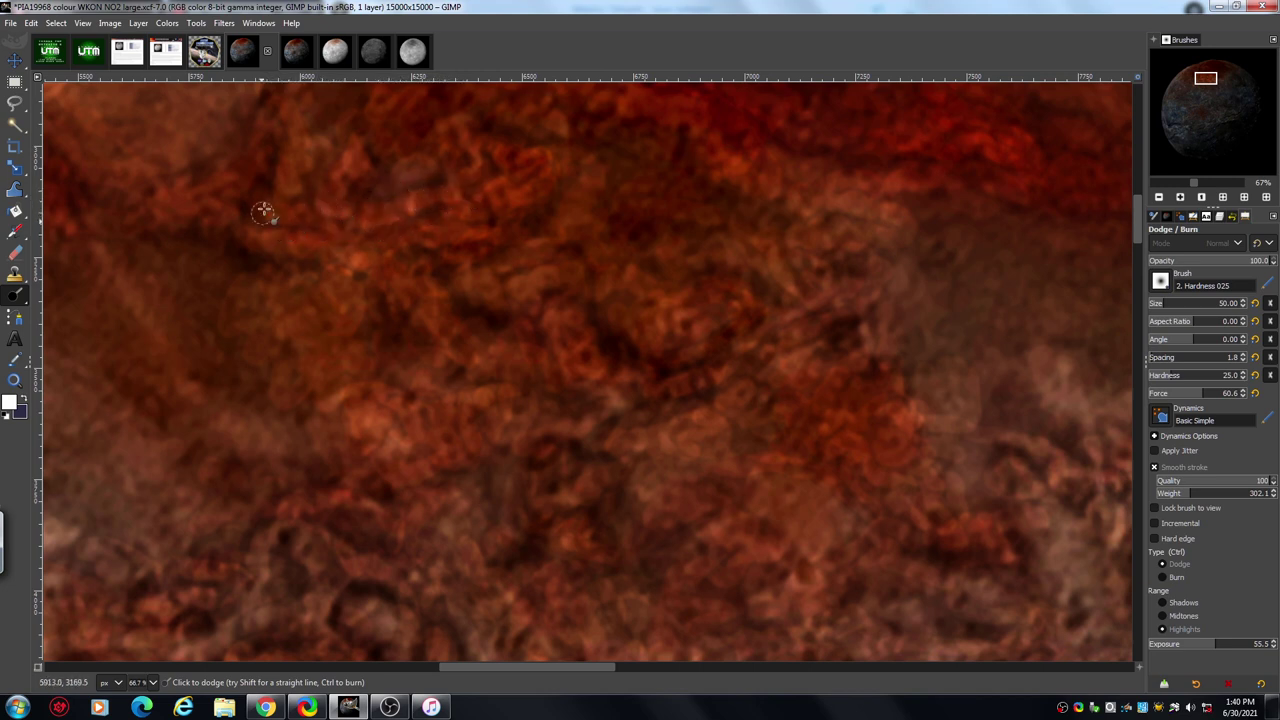
# Step: Dodge a streak across the red cap's lower-edge terrain, then zoom out two levels
pyautogui.moveTo(245, 218)
pyautogui.mouseDown()
pyautogui.moveTo(253, 254)
pyautogui.moveTo(274, 254)
pyautogui.moveTo(291, 234)
pyautogui.moveTo(322, 231)
pyautogui.moveTo(341, 291)
pyautogui.moveTo(357, 276)
pyautogui.moveTo(376, 289)
pyautogui.moveTo(325, 285)
pyautogui.moveTo(329, 298)
pyautogui.moveTo(380, 320)
pyautogui.moveTo(388, 294)
pyautogui.moveTo(408, 309)
pyautogui.moveTo(395, 347)
pyautogui.moveTo(366, 319)
pyautogui.moveTo(382, 364)
pyautogui.moveTo(313, 365)
pyautogui.moveTo(298, 410)
pyautogui.moveTo(275, 391)
pyautogui.moveTo(256, 412)
pyautogui.moveTo(441, 368)
pyautogui.moveTo(402, 367)
pyautogui.moveTo(415, 387)
pyautogui.moveTo(384, 385)
pyautogui.moveTo(408, 232)
pyautogui.moveTo(444, 250)
pyautogui.moveTo(637, 188)
pyautogui.moveTo(676, 212)
pyautogui.moveTo(706, 200)
pyautogui.moveTo(668, 125)
pyautogui.moveTo(625, 147)
pyautogui.moveTo(571, 123)
pyautogui.moveTo(531, 131)
pyautogui.moveTo(505, 107)
pyautogui.moveTo(477, 120)
pyautogui.moveTo(370, 121)
pyautogui.moveTo(371, 110)
pyautogui.moveTo(414, 140)
pyautogui.moveTo(440, 100)
pyautogui.moveTo(617, 171)
pyautogui.moveTo(633, 227)
pyautogui.moveTo(560, 254)
pyautogui.moveTo(583, 269)
pyautogui.moveTo(628, 232)
pyautogui.moveTo(669, 263)
pyautogui.moveTo(694, 243)
pyautogui.moveTo(734, 271)
pyautogui.moveTo(767, 266)
pyautogui.moveTo(760, 223)
pyautogui.moveTo(794, 234)
pyautogui.moveTo(823, 320)
pyautogui.moveTo(670, 392)
pyautogui.moveTo(636, 380)
pyautogui.moveTo(556, 440)
pyautogui.moveTo(514, 435)
pyautogui.moveTo(483, 403)
pyautogui.moveTo(449, 409)
pyautogui.moveTo(422, 385)
pyautogui.moveTo(395, 398)
pyautogui.moveTo(366, 383)
pyautogui.moveTo(312, 418)
pyautogui.mouseUp()
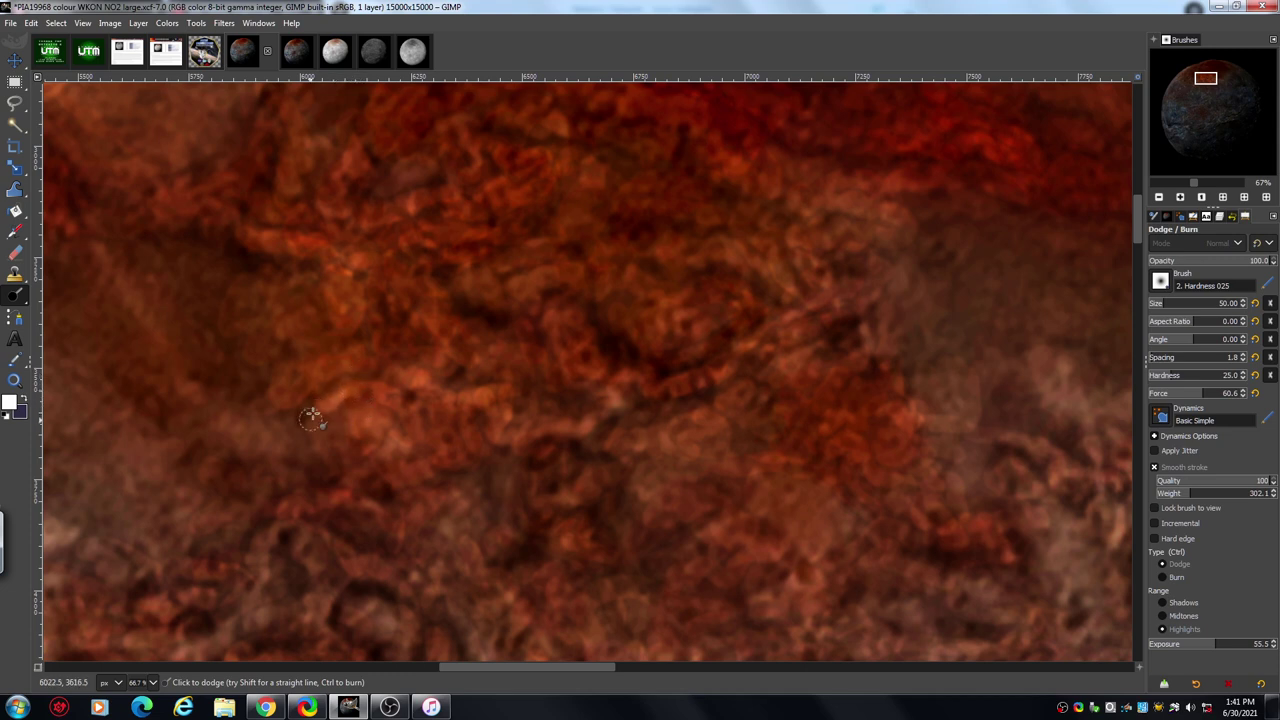
pyautogui.click(1158, 197)
pyautogui.click(1158, 197)
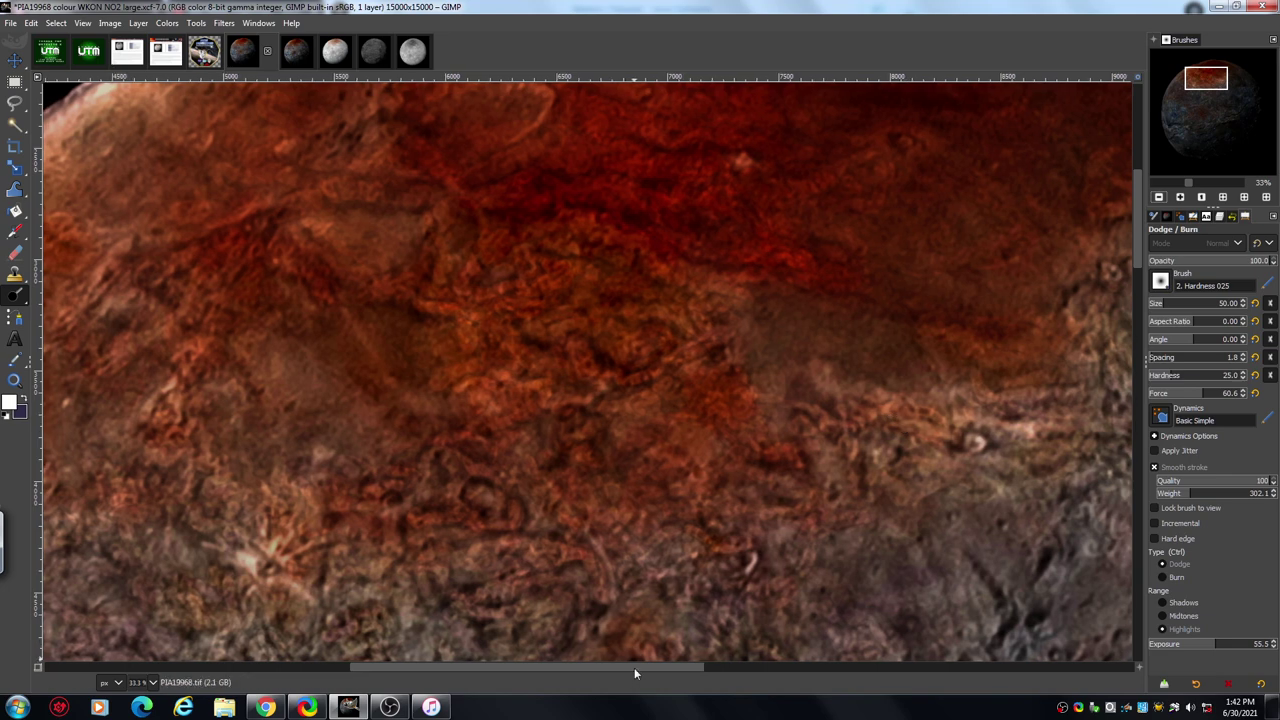
# Step: At 50% zoom, dodge the orange streaks beside the bright crater in the canyon belt
pyautogui.moveTo(634, 667); pyautogui.dragTo(718, 670)
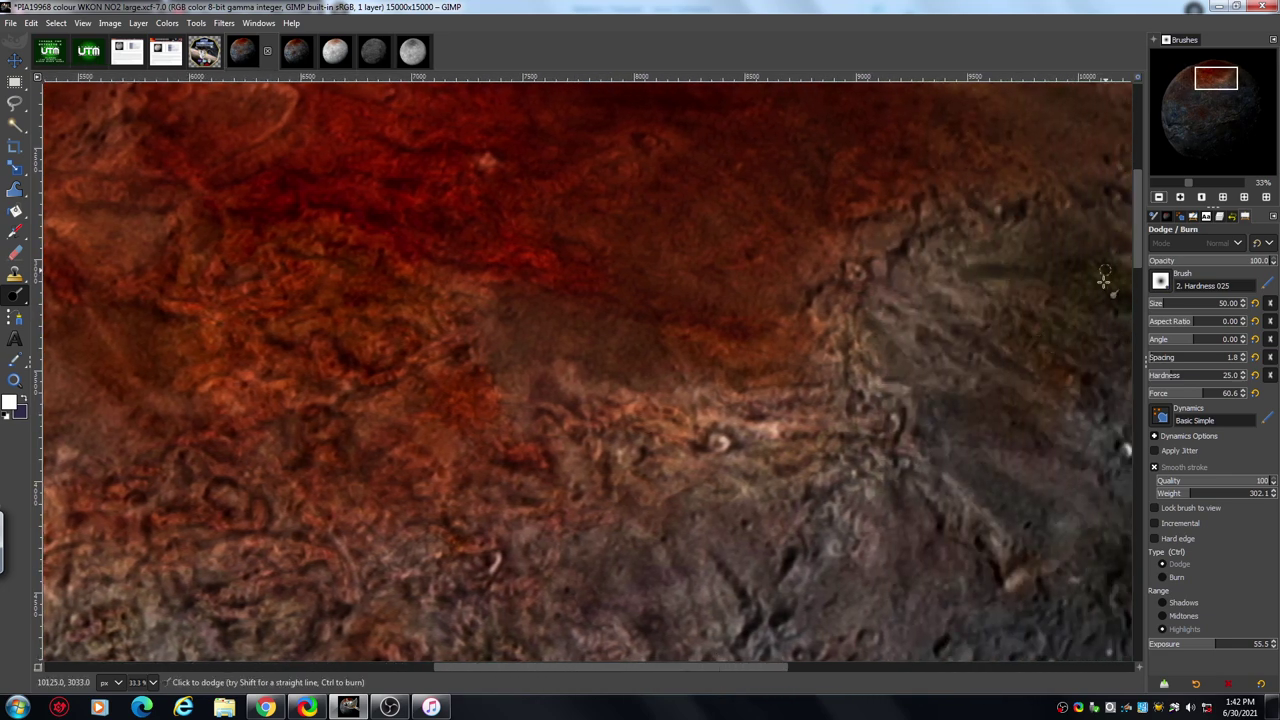
pyautogui.moveTo(1138, 226); pyautogui.dragTo(1137, 250)
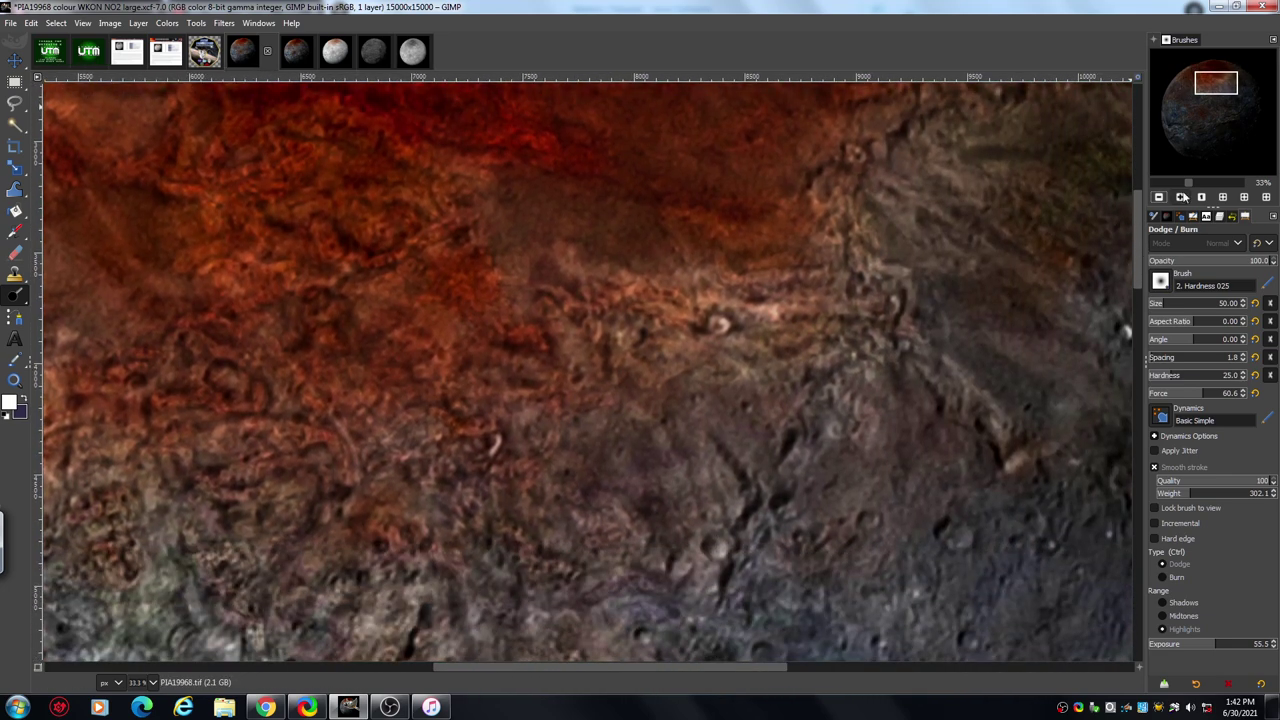
pyautogui.click(1180, 197)
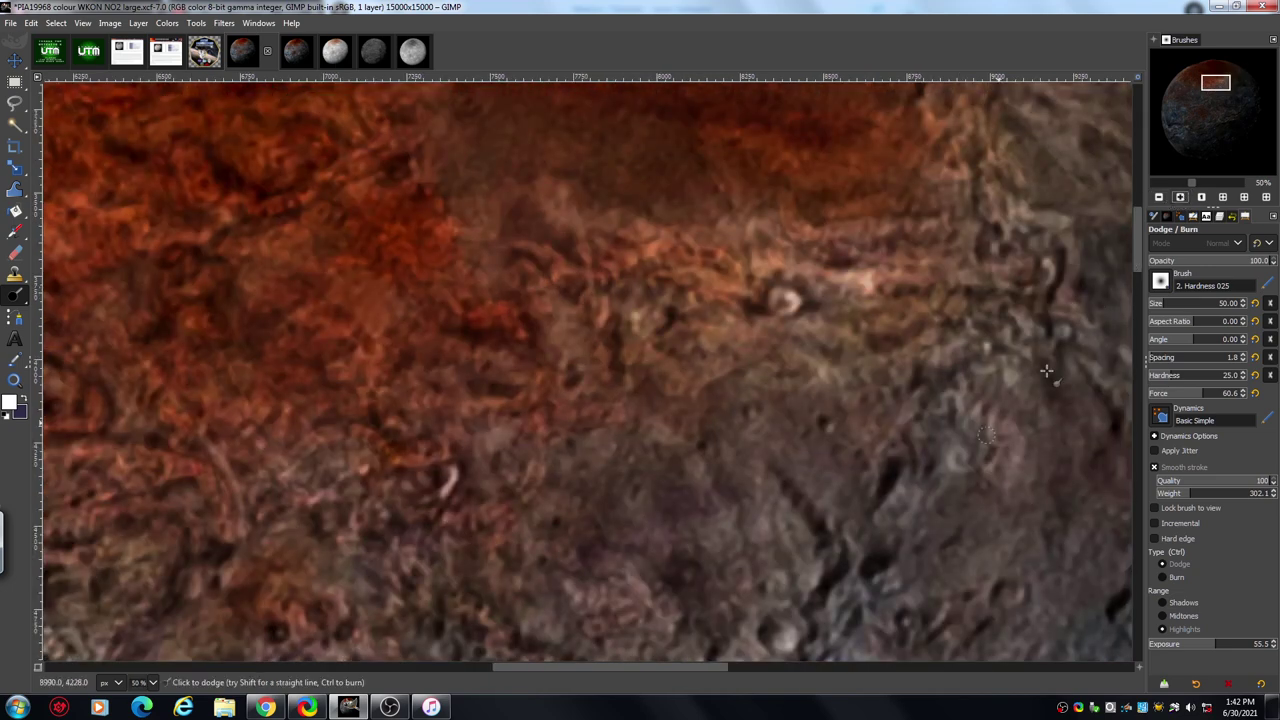
pyautogui.moveTo(686, 666); pyautogui.dragTo(706, 675)
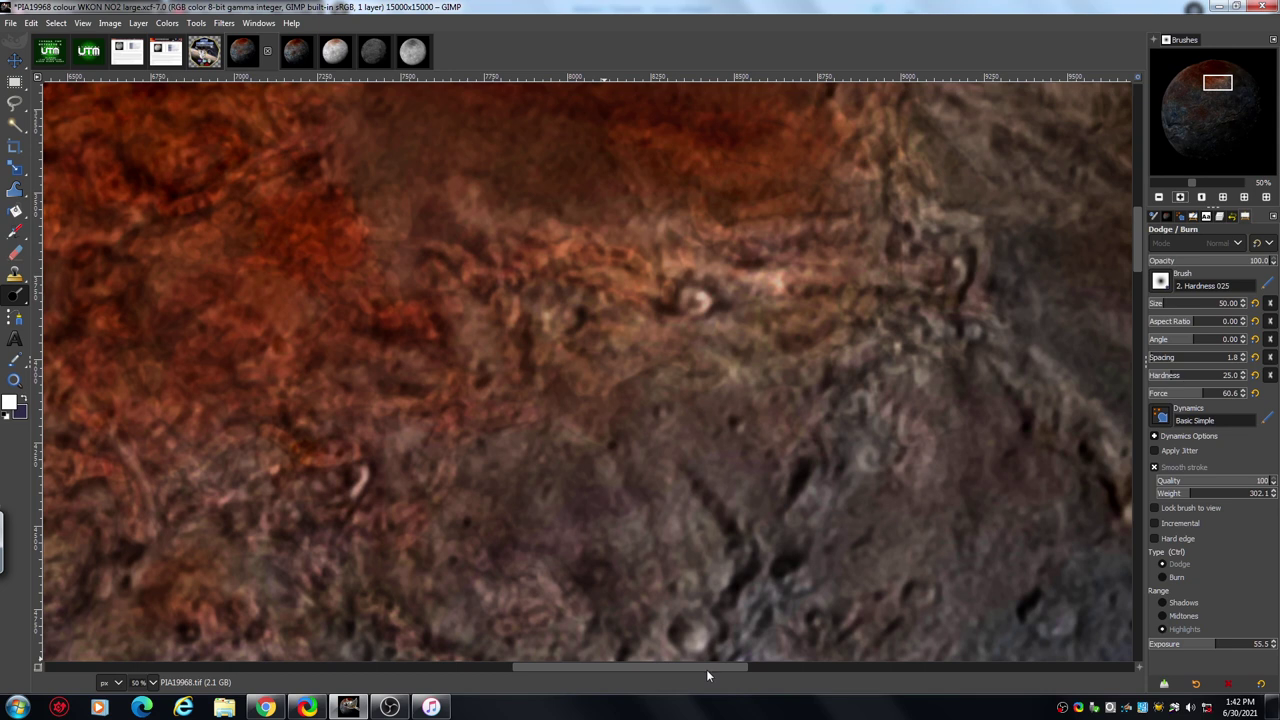
pyautogui.moveTo(1137, 245); pyautogui.dragTo(1136, 234)
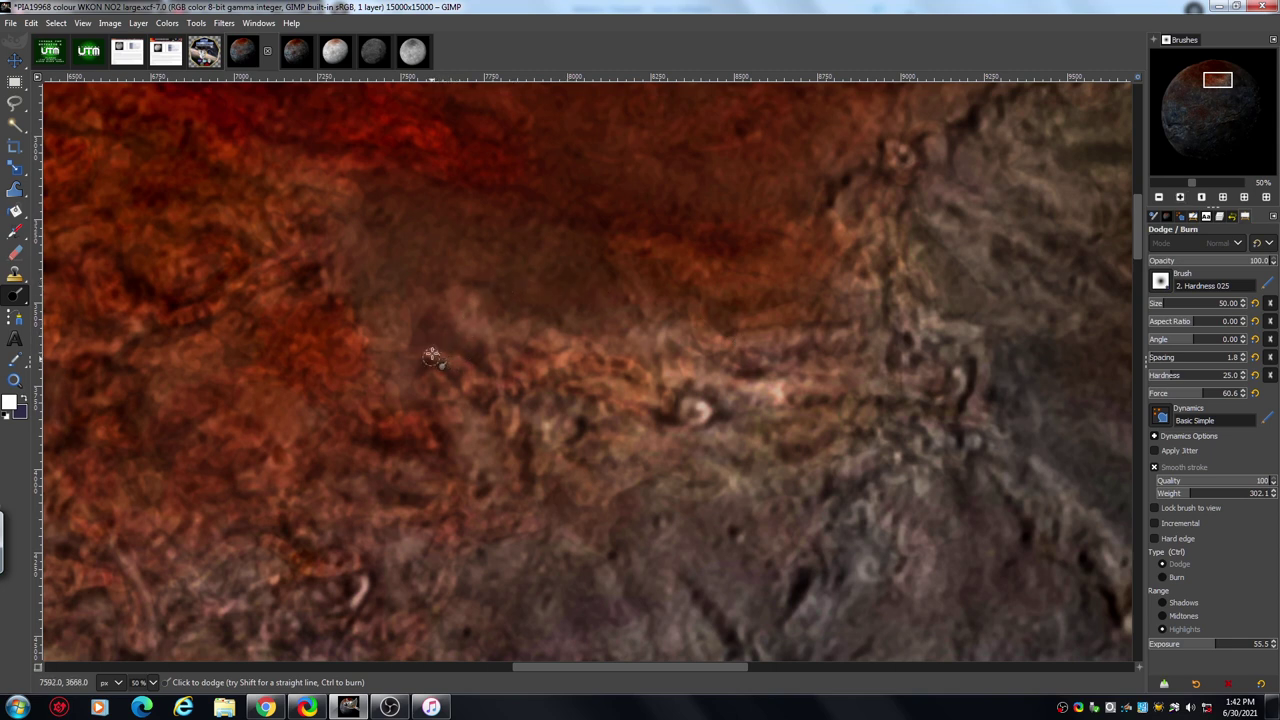
pyautogui.moveTo(469, 377)
pyautogui.mouseDown()
pyautogui.moveTo(499, 374)
pyautogui.moveTo(538, 380)
pyautogui.mouseUp()
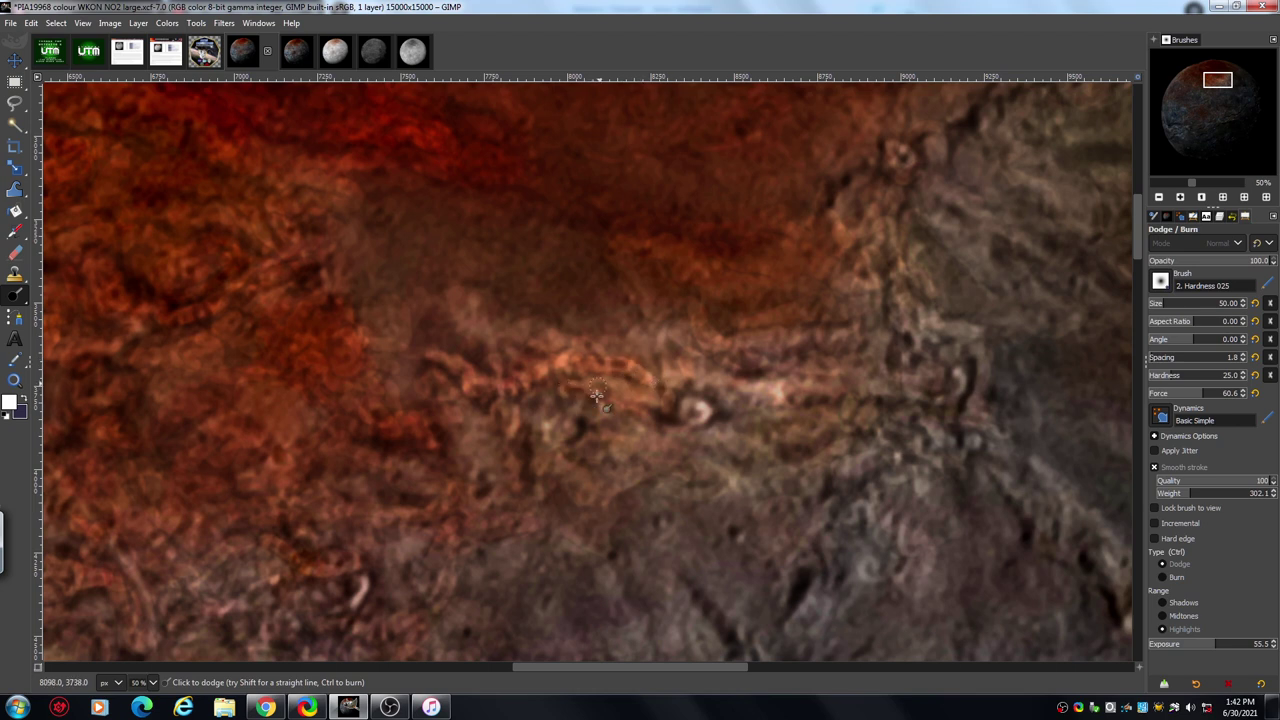
pyautogui.moveTo(622, 373)
pyautogui.mouseDown()
pyautogui.moveTo(638, 405)
pyautogui.moveTo(680, 402)
pyautogui.mouseUp()
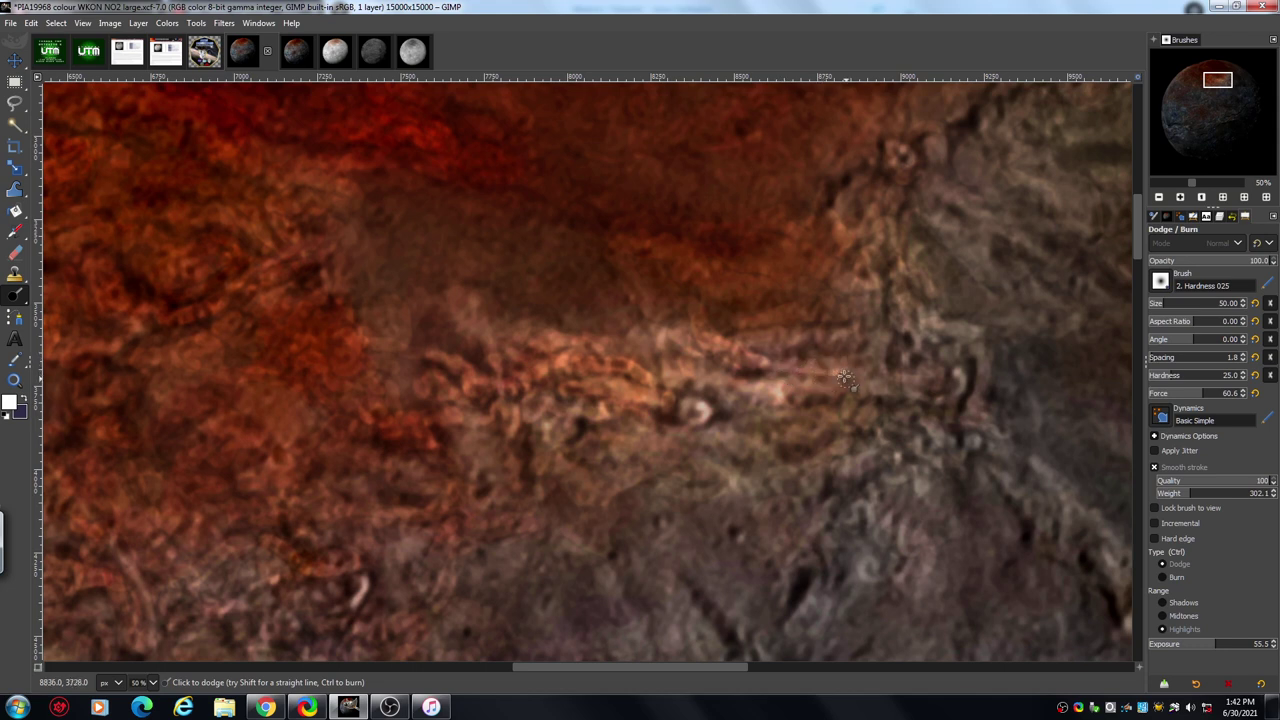
pyautogui.moveTo(820, 396)
pyautogui.mouseDown()
pyautogui.moveTo(875, 394)
pyautogui.moveTo(911, 374)
pyautogui.moveTo(948, 405)
pyautogui.mouseUp()
pyautogui.moveTo(897, 372); pyautogui.dragTo(941, 374)
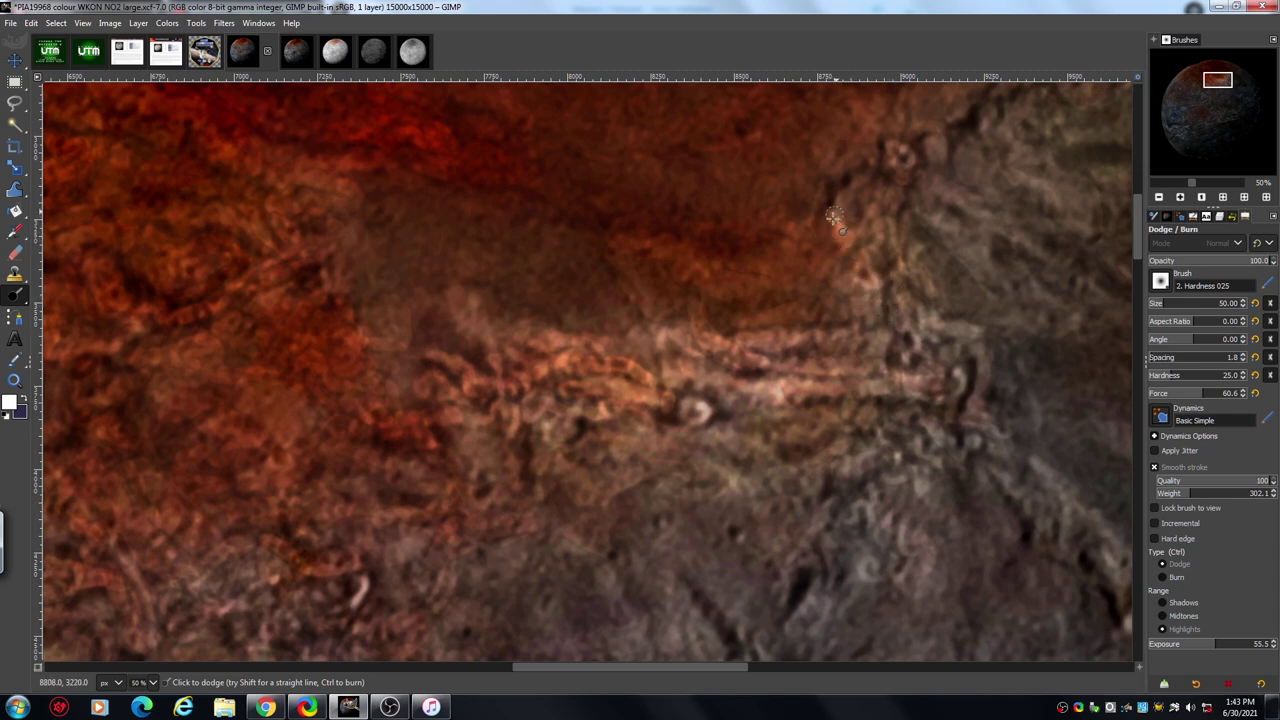
# Step: Lighten the knobbly ridge edge where the red cap meets grey terrain
pyautogui.moveTo(834, 190)
pyautogui.mouseDown()
pyautogui.moveTo(862, 172)
pyautogui.moveTo(873, 224)
pyautogui.moveTo(889, 224)
pyautogui.moveTo(899, 255)
pyautogui.mouseUp()
pyautogui.moveTo(885, 194)
pyautogui.mouseDown()
pyautogui.moveTo(913, 153)
pyautogui.moveTo(886, 147)
pyautogui.moveTo(921, 156)
pyautogui.mouseUp()
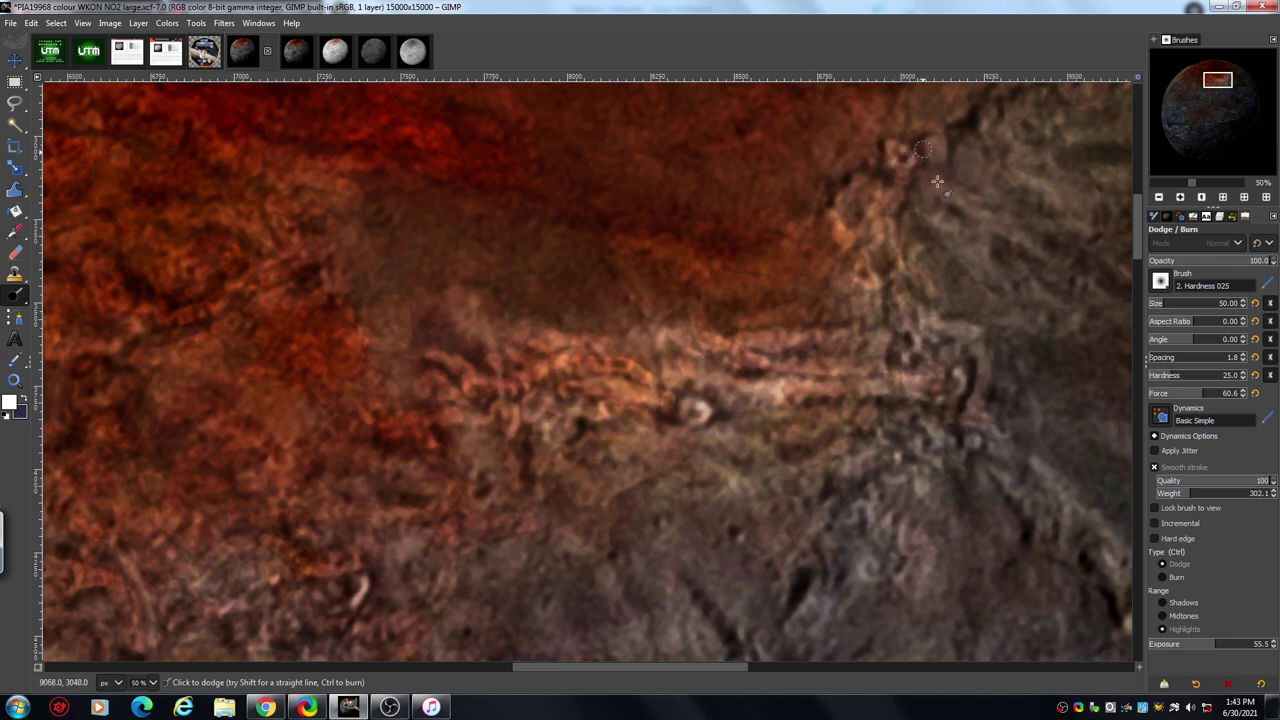
pyautogui.moveTo(907, 211)
pyautogui.mouseDown()
pyautogui.moveTo(910, 253)
pyautogui.moveTo(948, 300)
pyautogui.moveTo(915, 270)
pyautogui.moveTo(916, 297)
pyautogui.moveTo(924, 269)
pyautogui.moveTo(941, 297)
pyautogui.mouseUp()
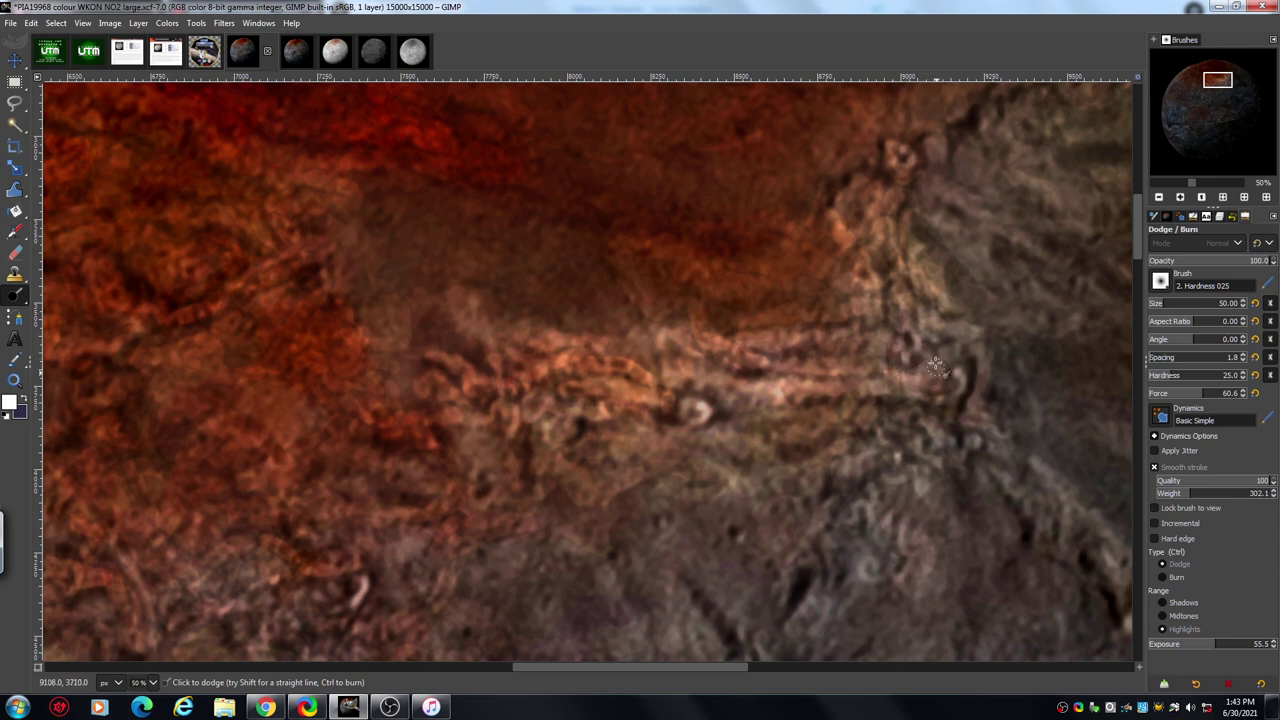
pyautogui.moveTo(948, 375); pyautogui.dragTo(942, 380)
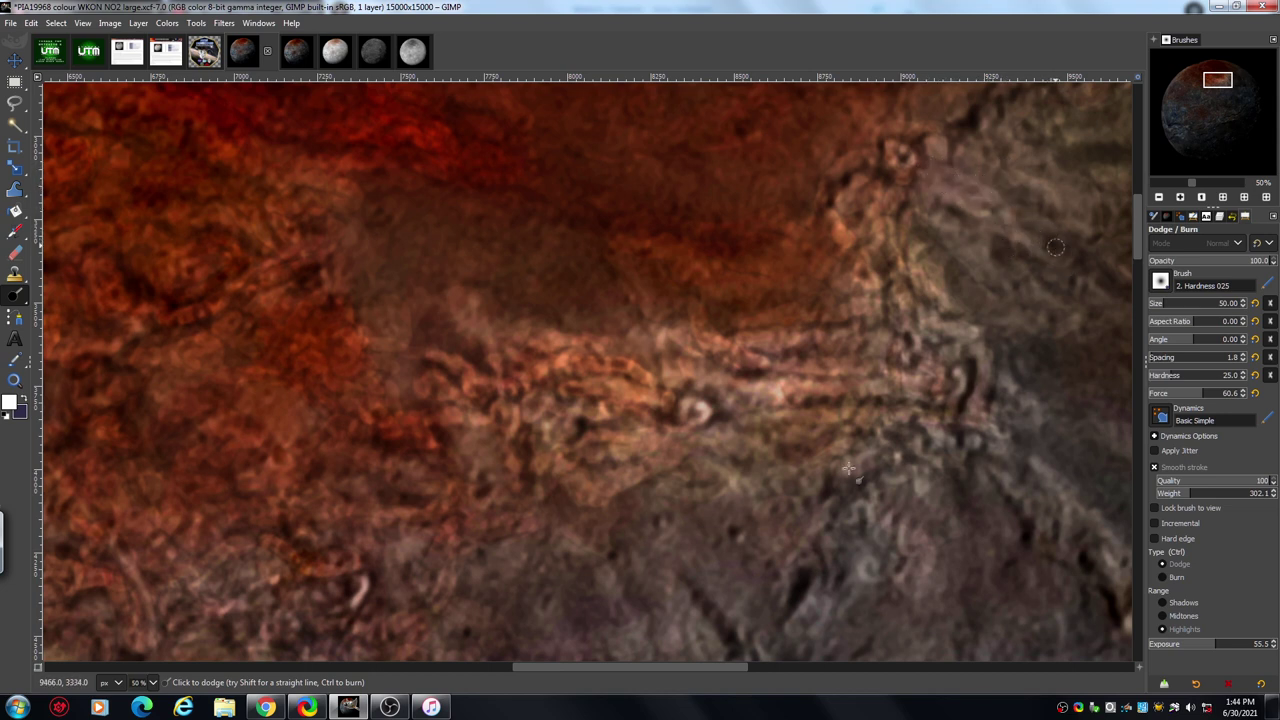
pyautogui.click(1159, 197)
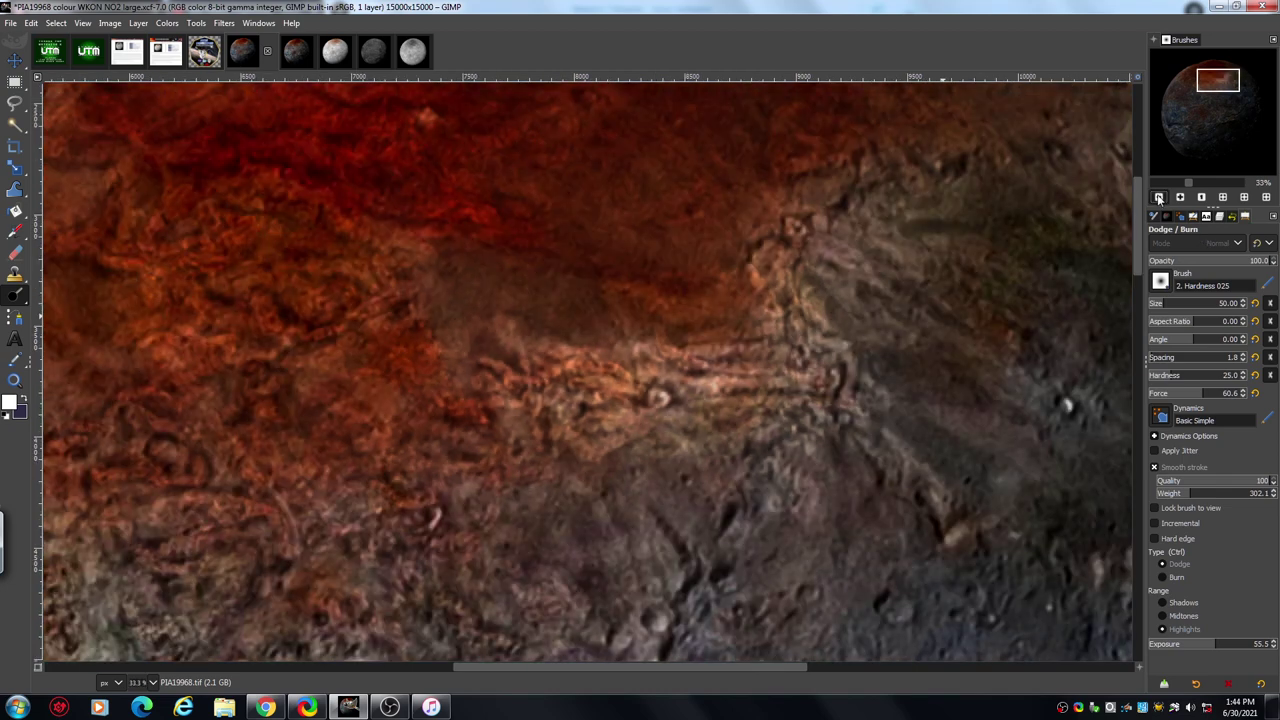
pyautogui.click(1159, 197)
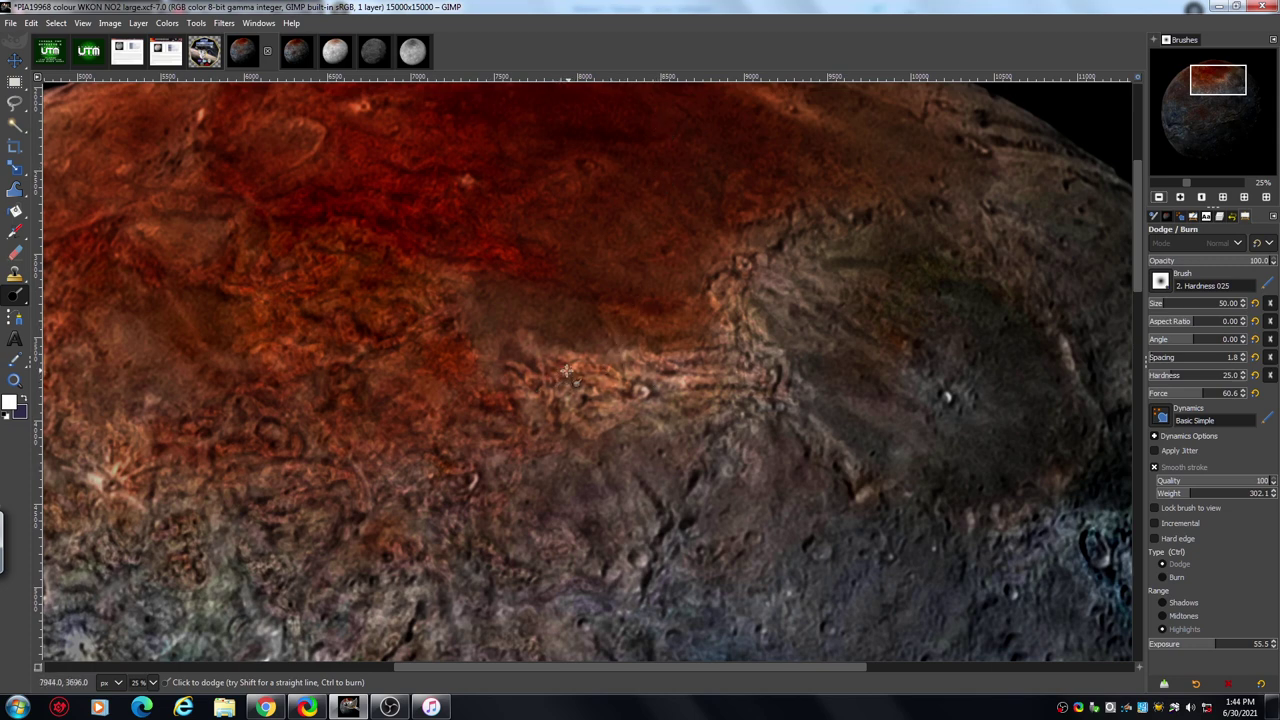
pyautogui.click(1179, 197)
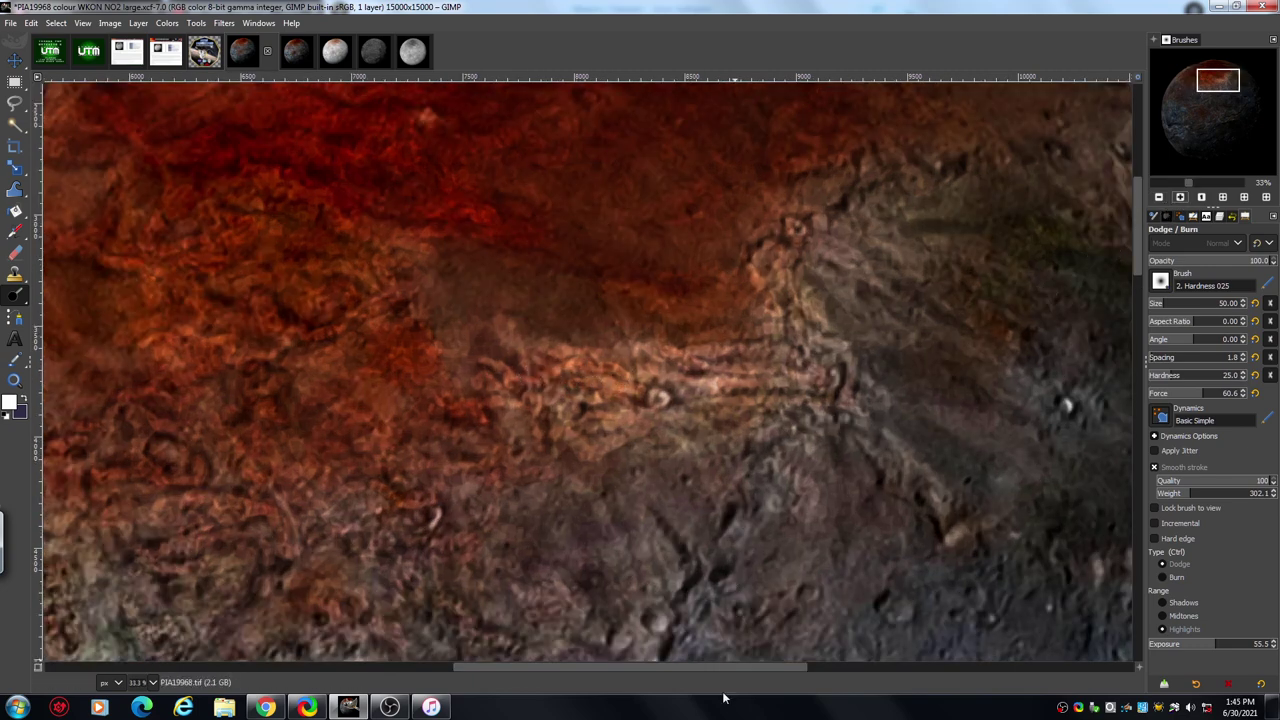
pyautogui.moveTo(733, 676); pyautogui.dragTo(613, 678)
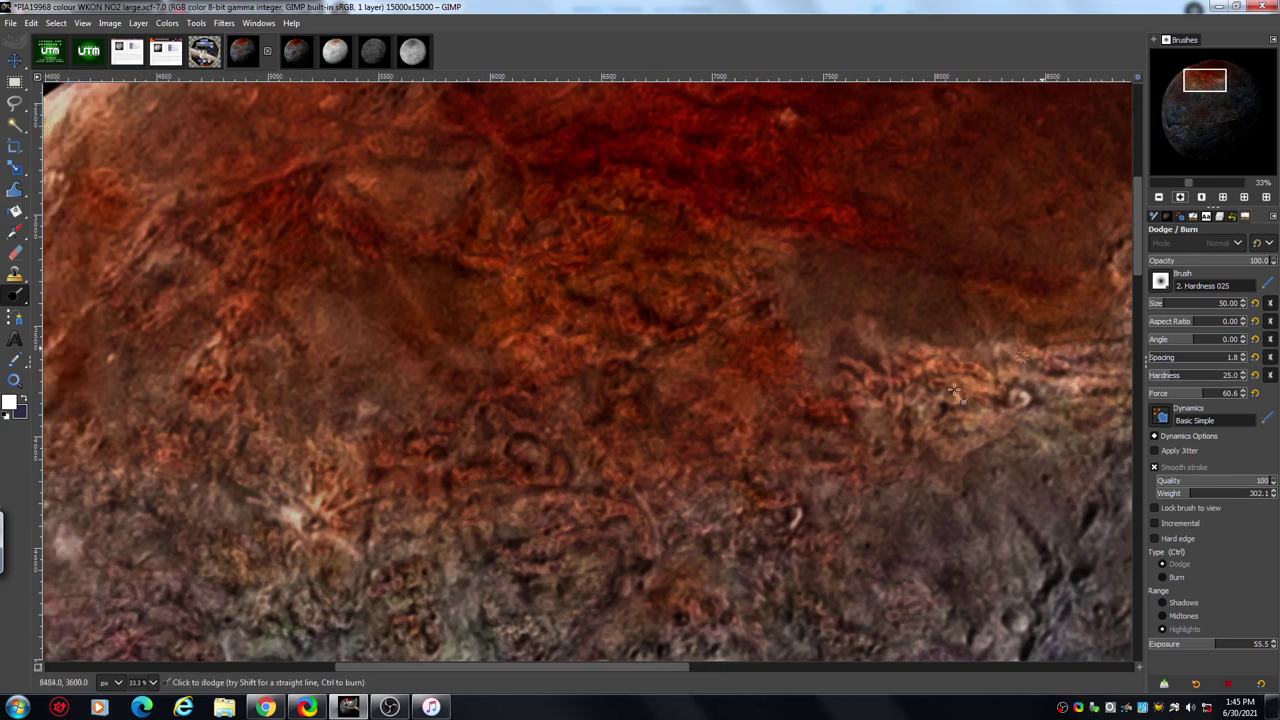
# Step: Dodge a small patch of lower brownish terrain at 50%, then zoom back to 25%
pyautogui.click(1179, 198)
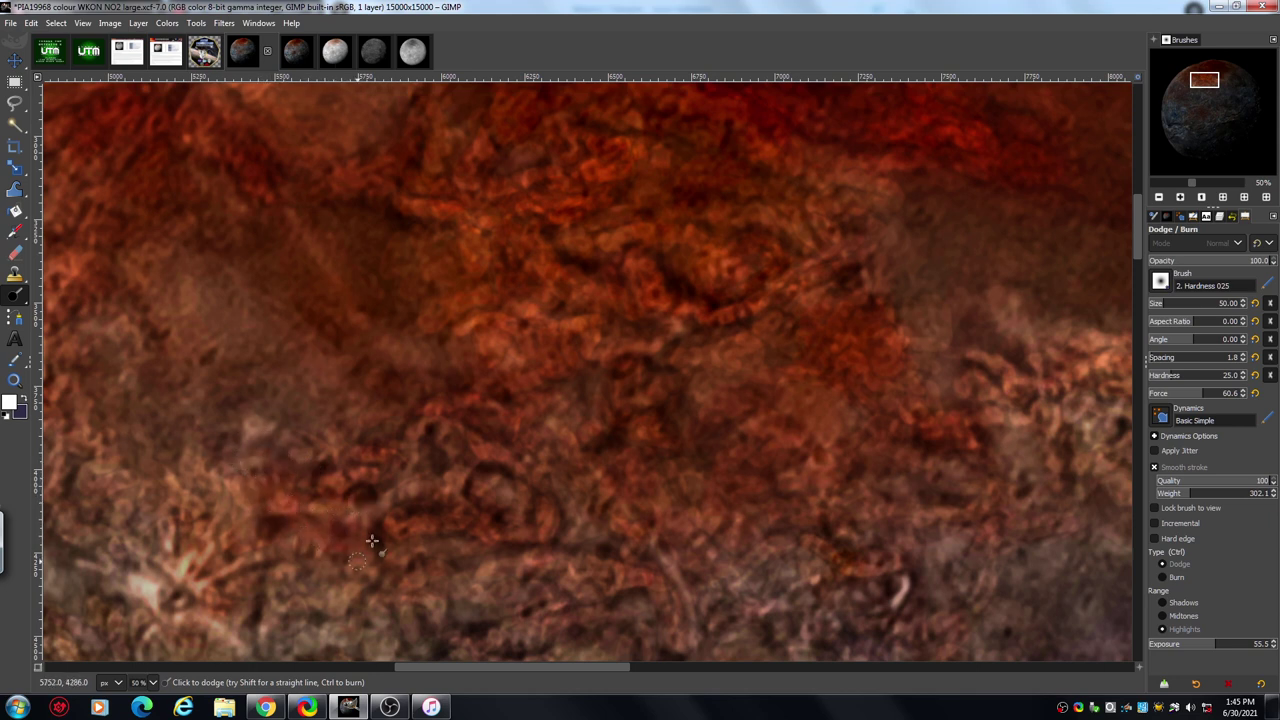
pyautogui.moveTo(379, 528)
pyautogui.mouseDown()
pyautogui.moveTo(428, 532)
pyautogui.moveTo(427, 483)
pyautogui.moveTo(430, 508)
pyautogui.moveTo(457, 530)
pyautogui.moveTo(514, 543)
pyautogui.moveTo(597, 512)
pyautogui.mouseUp()
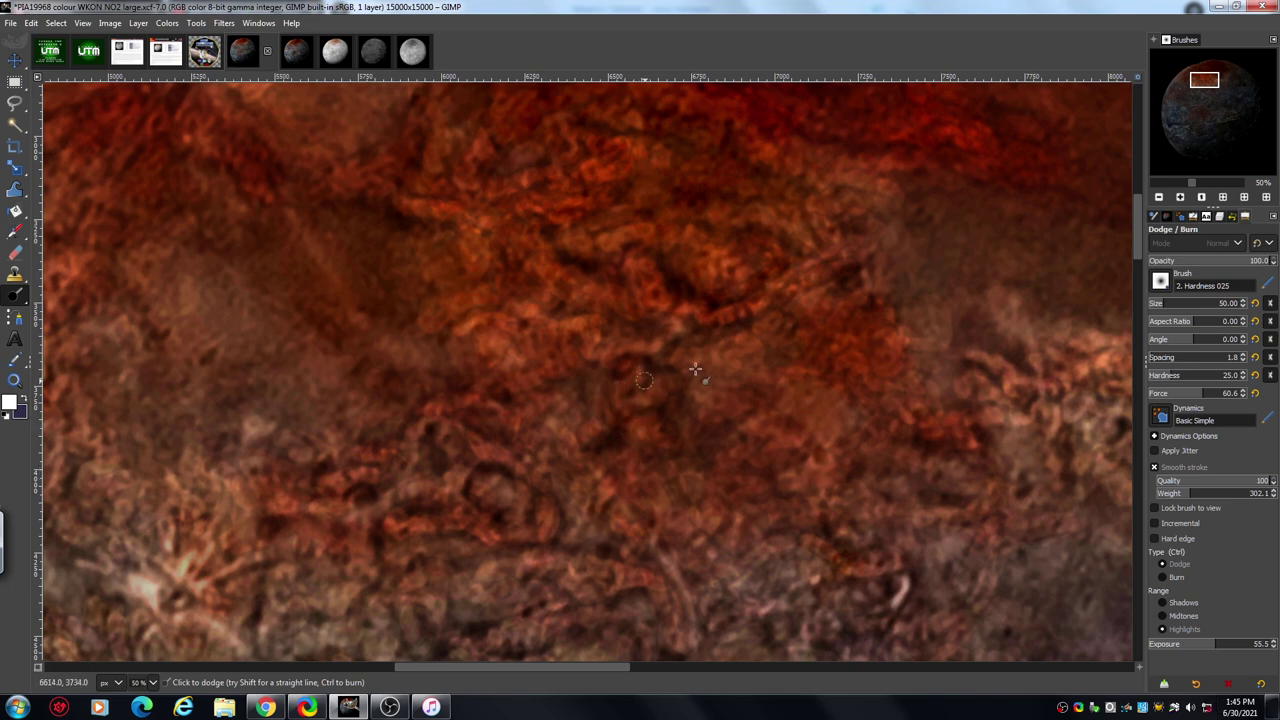
pyautogui.click(1158, 197)
pyautogui.click(1158, 197)
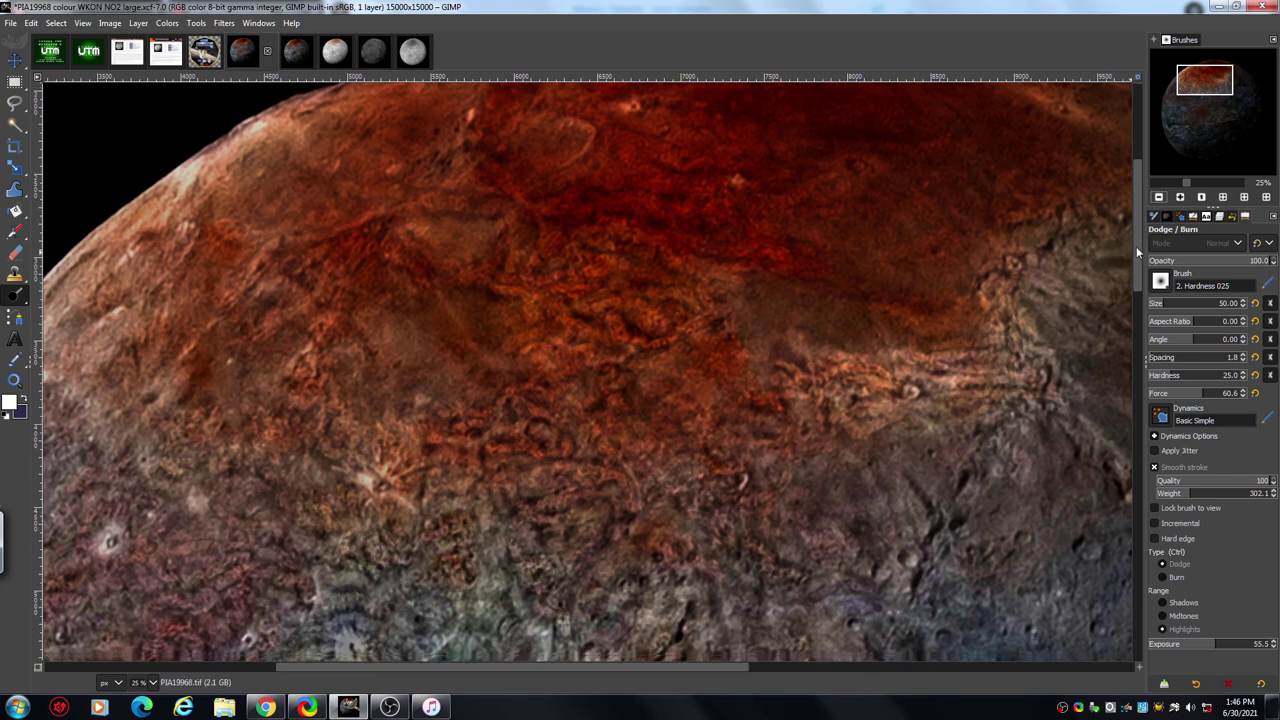
# Step: Zoom in and dodge (Highlights, exposure 55.5) the brownish terrain bordering the blue-grey region
pyautogui.scroll(-3, 1136, 250)
pyautogui.scroll(-3, 1138, 274)
pyautogui.scroll(-5, 1141, 285)
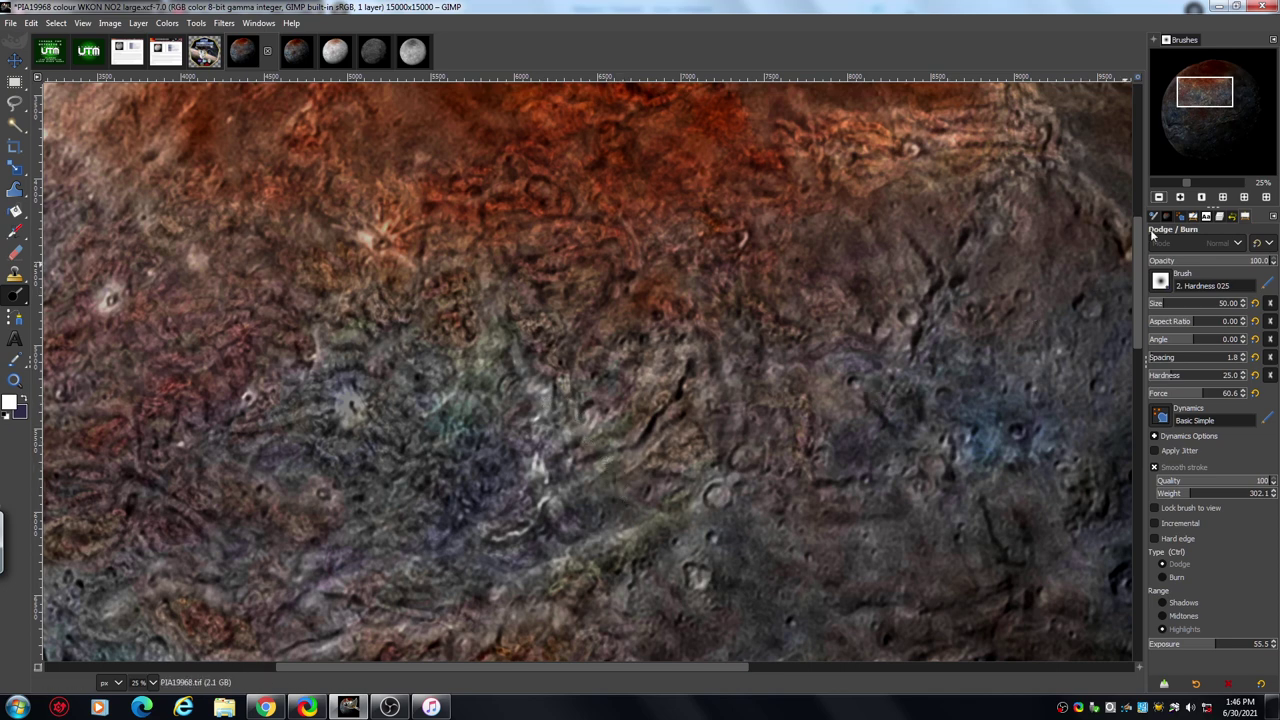
pyautogui.click(1179, 198)
pyautogui.click(1180, 198)
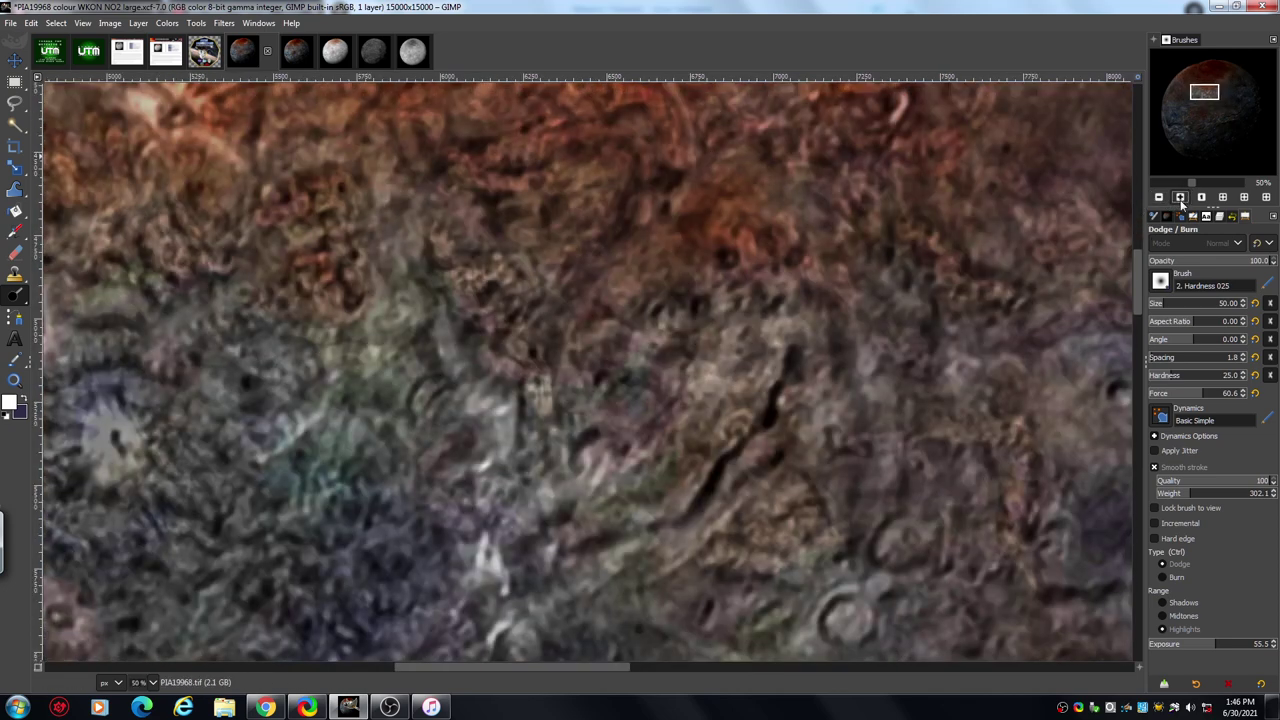
pyautogui.moveTo(578, 664); pyautogui.dragTo(524, 673)
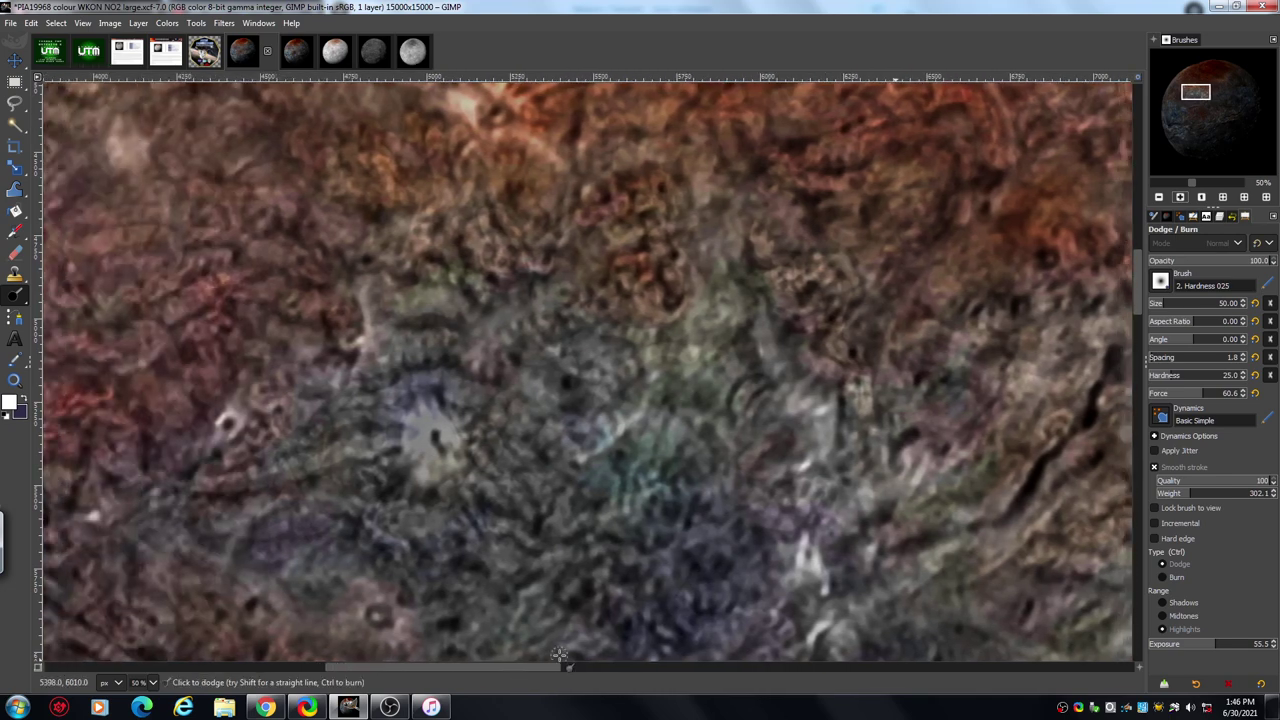
pyautogui.moveTo(1141, 285); pyautogui.dragTo(1138, 281)
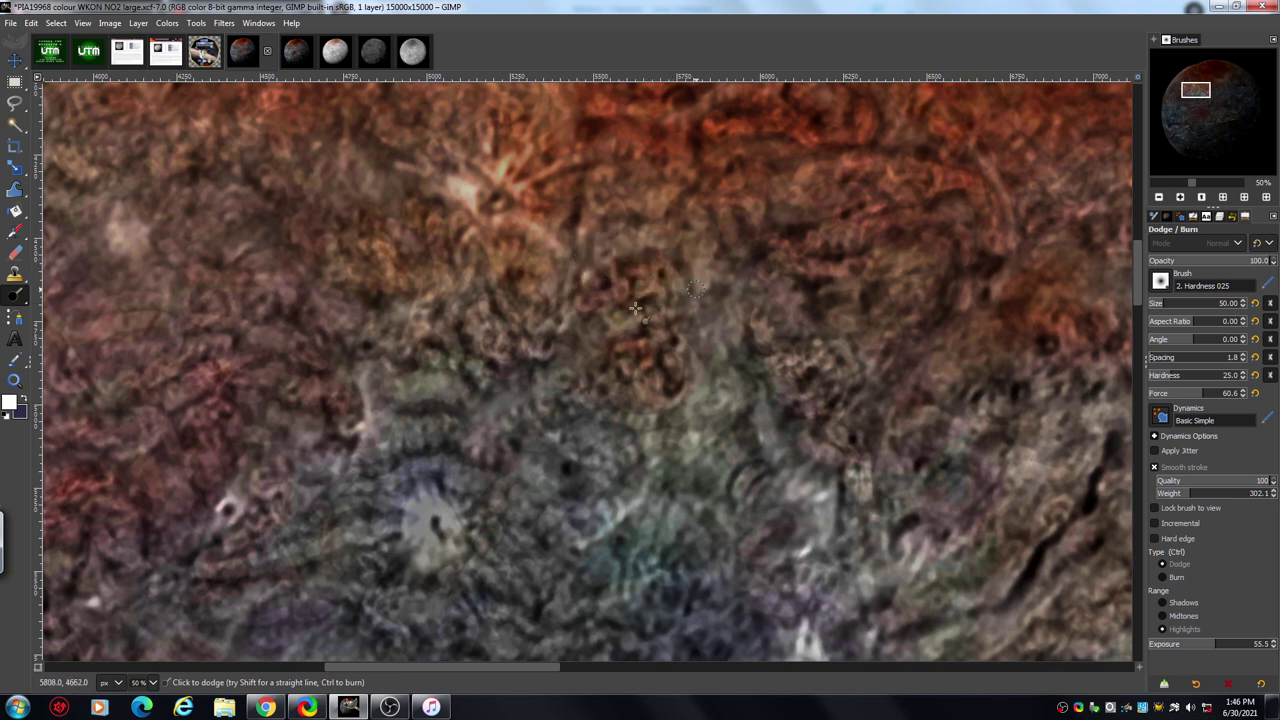
pyautogui.moveTo(622, 320); pyautogui.dragTo(566, 359)
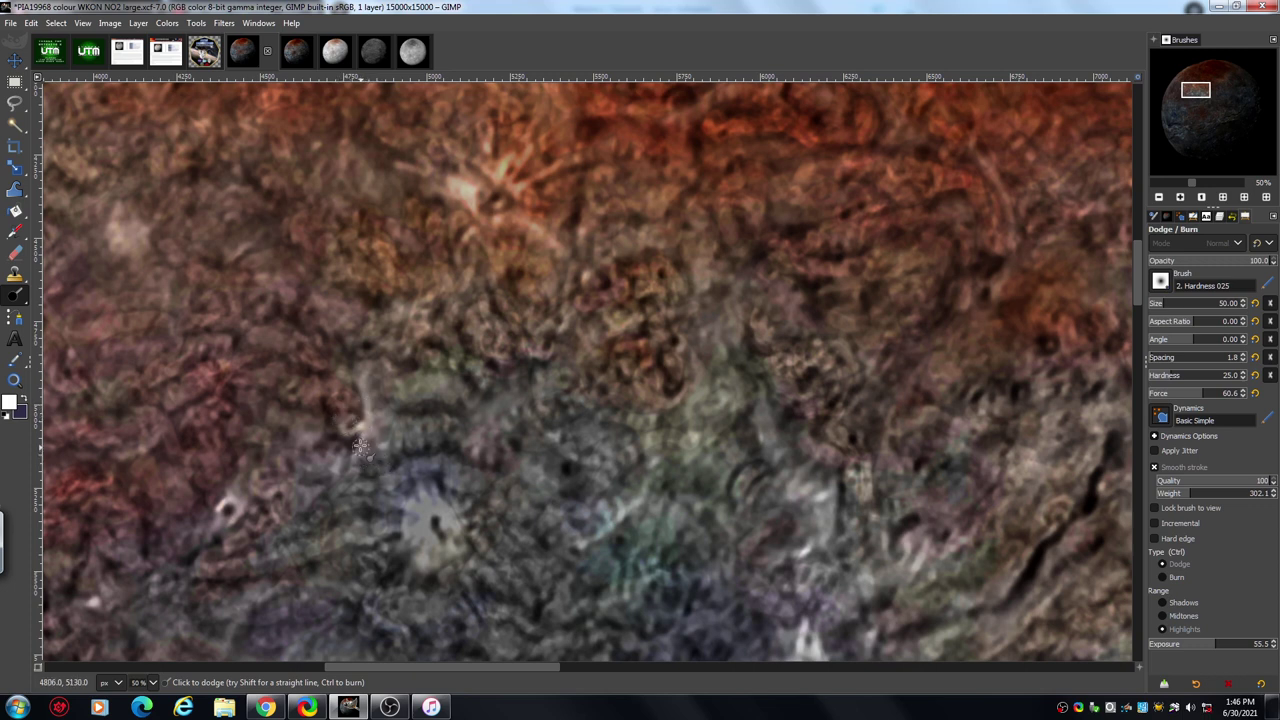
# Step: Dodge the band beside the large pale crater and pan left toward the red mid-latitudes
pyautogui.moveTo(365, 452)
pyautogui.mouseDown()
pyautogui.moveTo(404, 418)
pyautogui.moveTo(412, 440)
pyautogui.moveTo(425, 415)
pyautogui.moveTo(460, 440)
pyautogui.mouseUp()
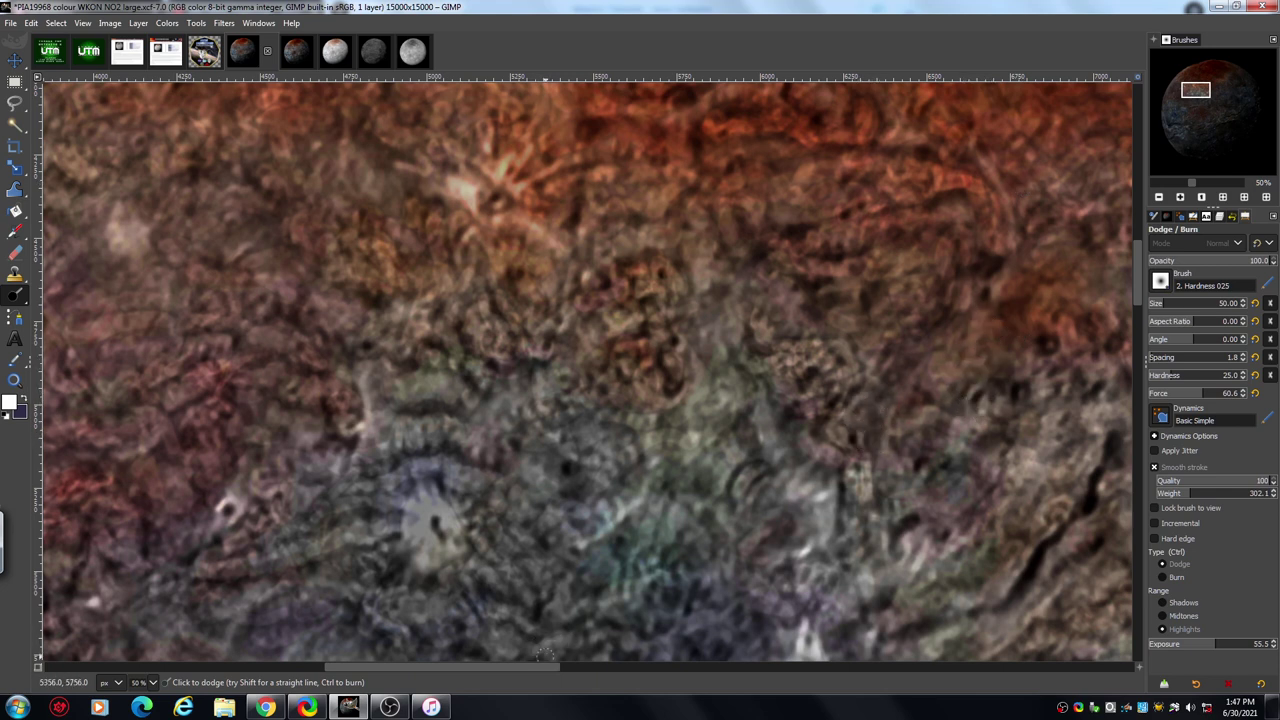
pyautogui.moveTo(541, 667); pyautogui.dragTo(426, 667)
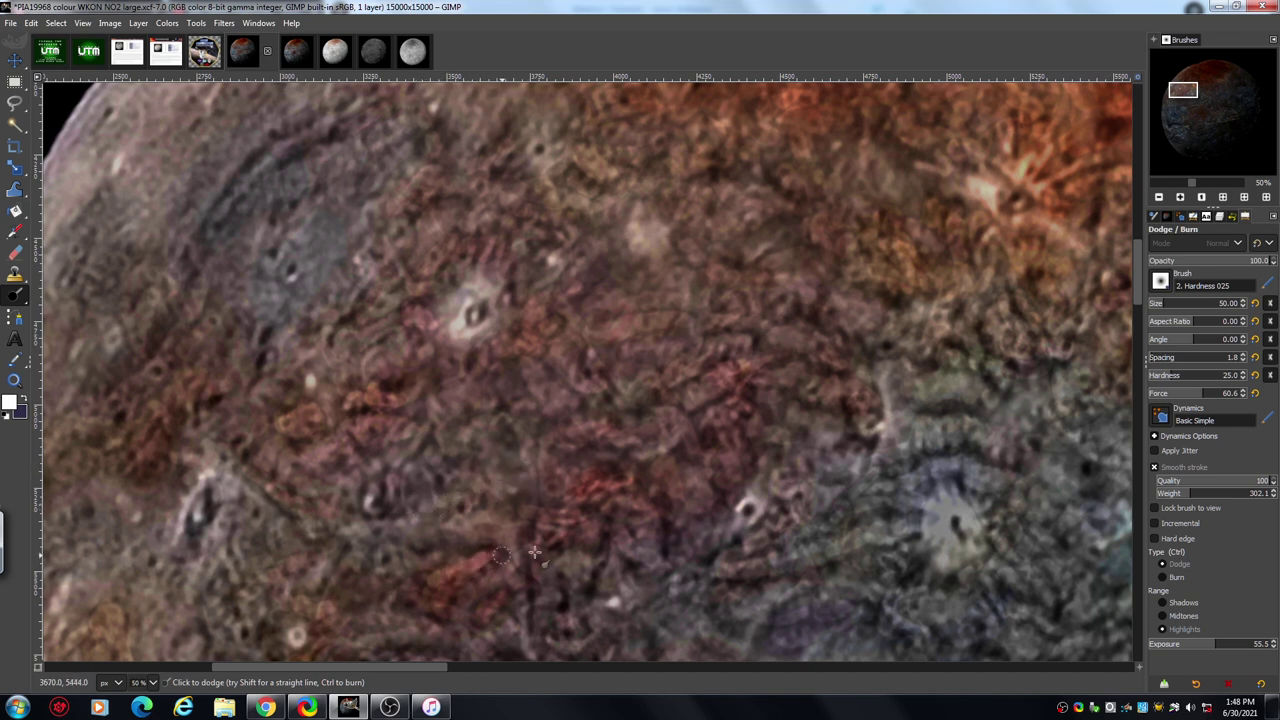
# Step: Dodge the red mid-latitude streak, then zoom in and brighten the nearby crater rims
pyautogui.moveTo(569, 481)
pyautogui.mouseDown()
pyautogui.moveTo(613, 478)
pyautogui.moveTo(650, 476)
pyautogui.mouseUp()
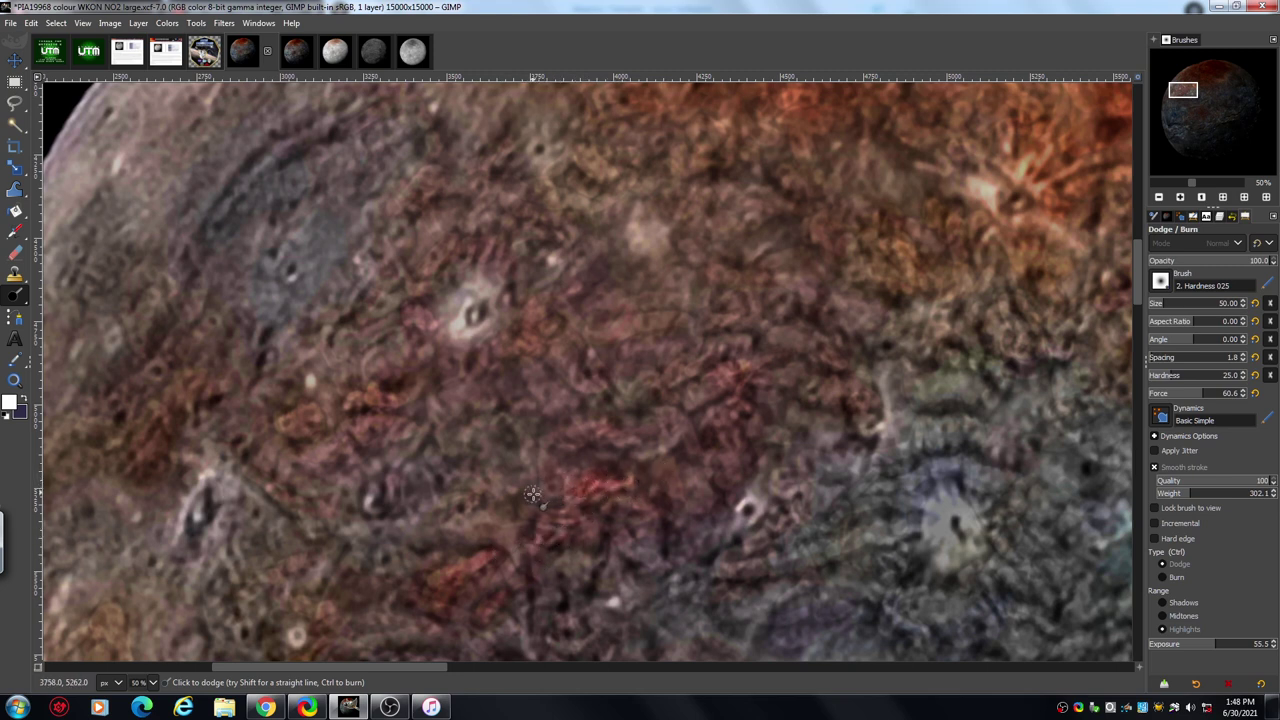
pyautogui.moveTo(1138, 279); pyautogui.dragTo(1136, 296)
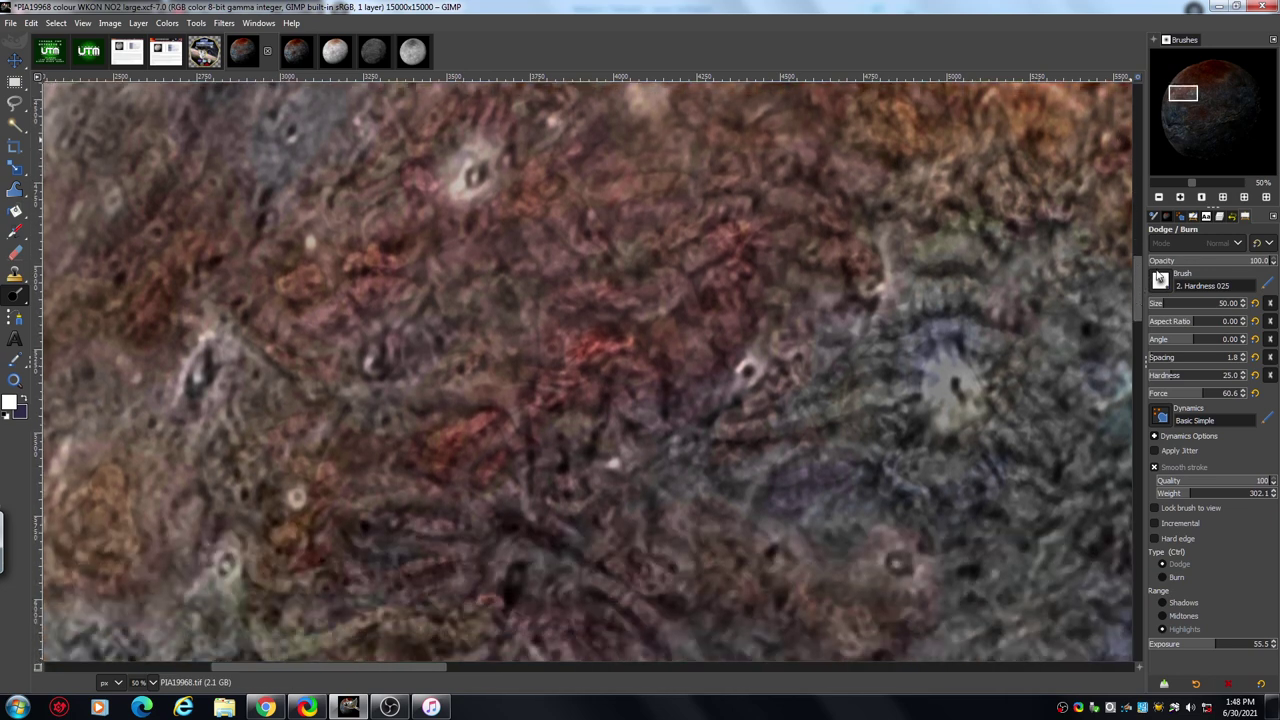
pyautogui.click(1179, 199)
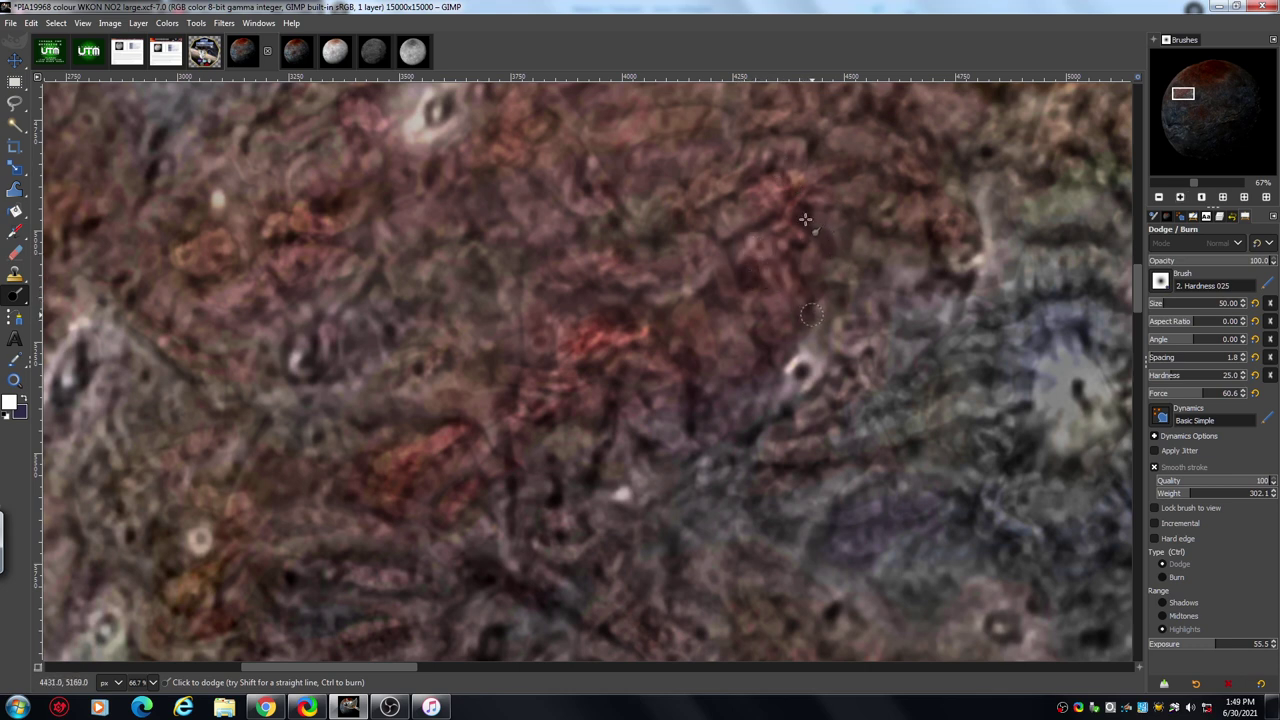
pyautogui.moveTo(762, 178); pyautogui.dragTo(876, 168)
pyautogui.moveTo(846, 124)
pyautogui.mouseDown()
pyautogui.moveTo(920, 162)
pyautogui.moveTo(930, 190)
pyautogui.moveTo(851, 205)
pyautogui.moveTo(953, 217)
pyautogui.moveTo(978, 240)
pyautogui.mouseUp()
pyautogui.moveTo(773, 190)
pyautogui.mouseDown()
pyautogui.moveTo(745, 258)
pyautogui.moveTo(763, 340)
pyautogui.moveTo(796, 325)
pyautogui.moveTo(820, 283)
pyautogui.moveTo(787, 357)
pyautogui.moveTo(728, 351)
pyautogui.moveTo(740, 372)
pyautogui.moveTo(778, 368)
pyautogui.moveTo(772, 342)
pyautogui.moveTo(648, 399)
pyautogui.moveTo(634, 378)
pyautogui.moveTo(606, 402)
pyautogui.moveTo(788, 456)
pyautogui.mouseUp()
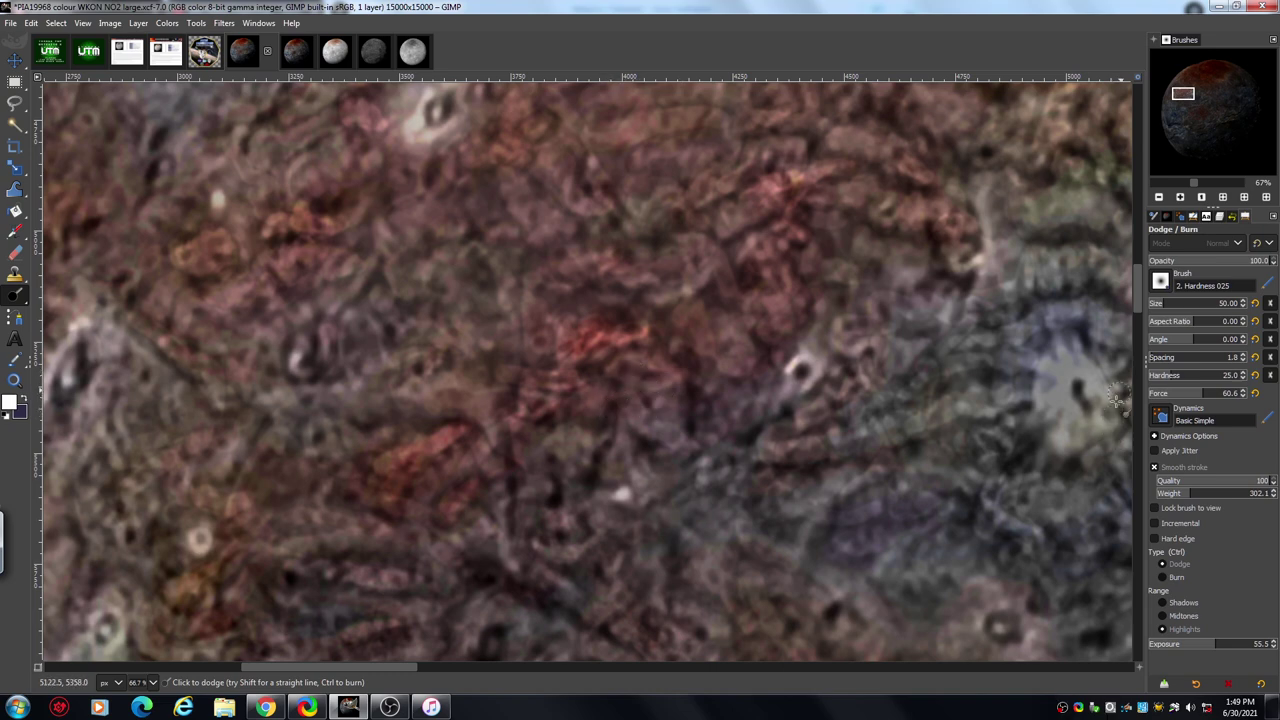
pyautogui.moveTo(1132, 296); pyautogui.dragTo(1135, 312)
pyautogui.moveTo(474, 391); pyautogui.dragTo(571, 431)
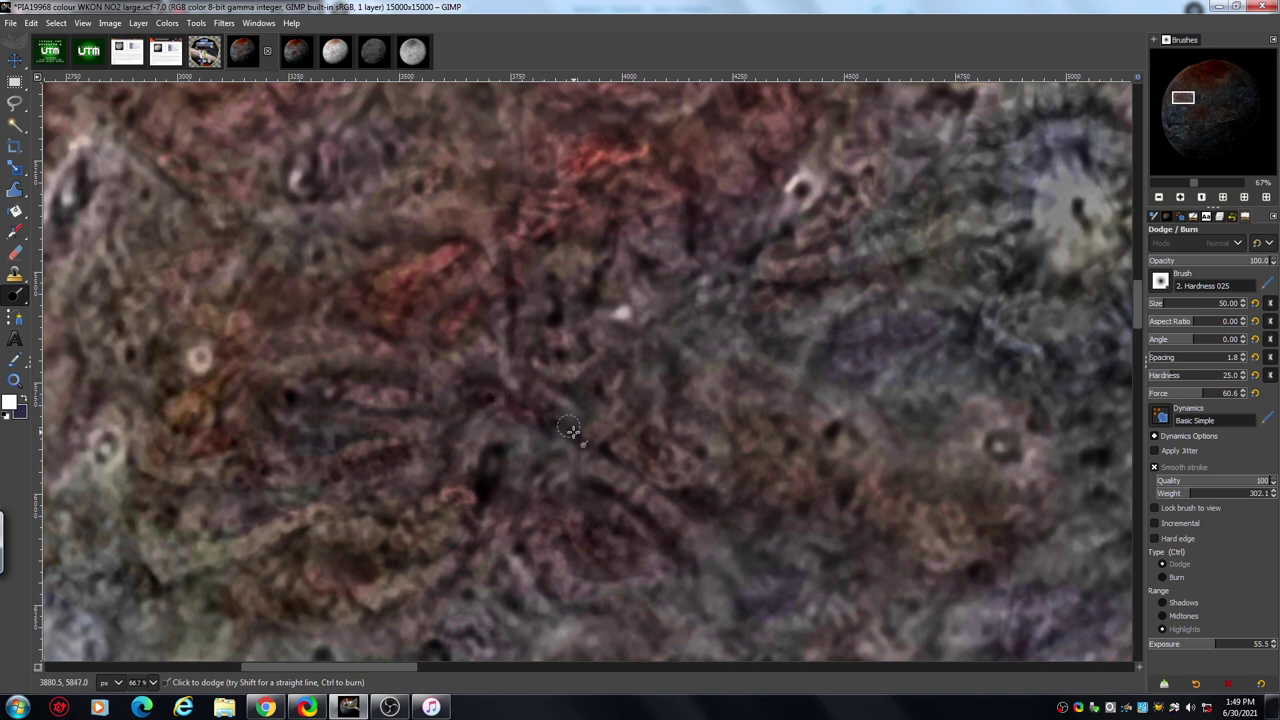
# Step: Zoom out to 33.3% and scroll down to the dark grey canyon belt near the left limb
pyautogui.click(1158, 198)
pyautogui.click(1158, 198)
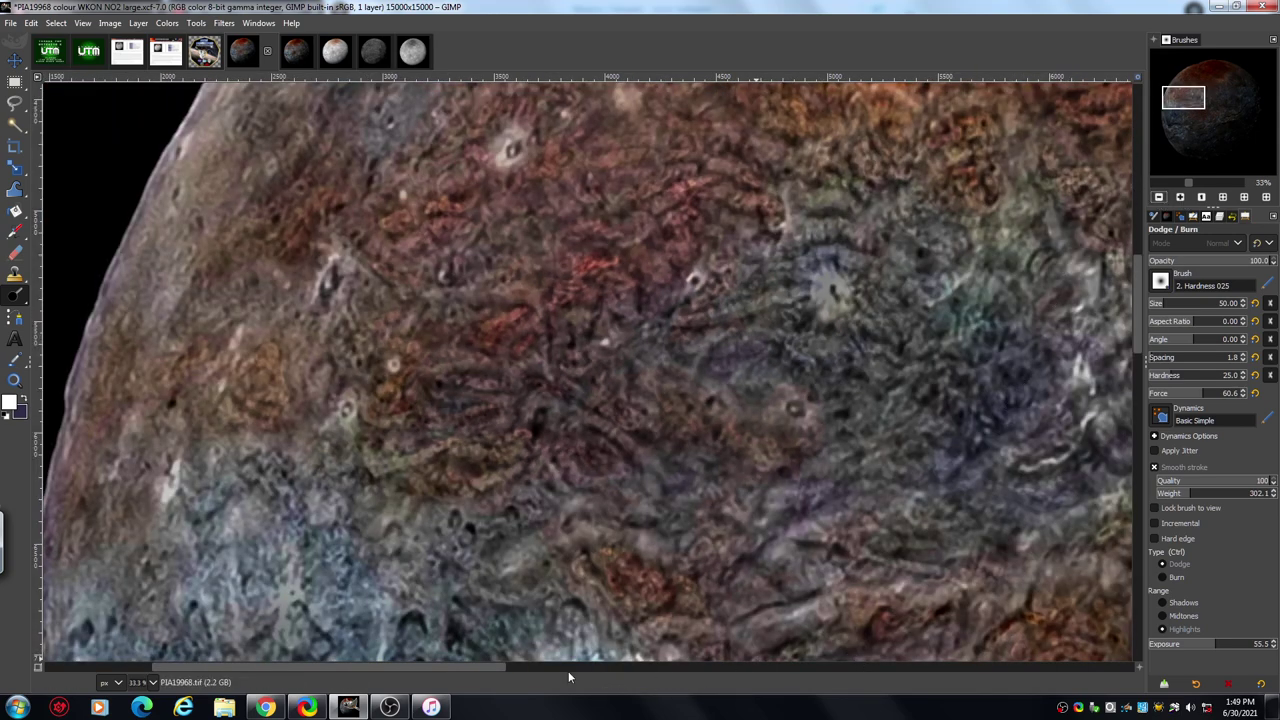
pyautogui.moveTo(488, 665); pyautogui.dragTo(449, 680)
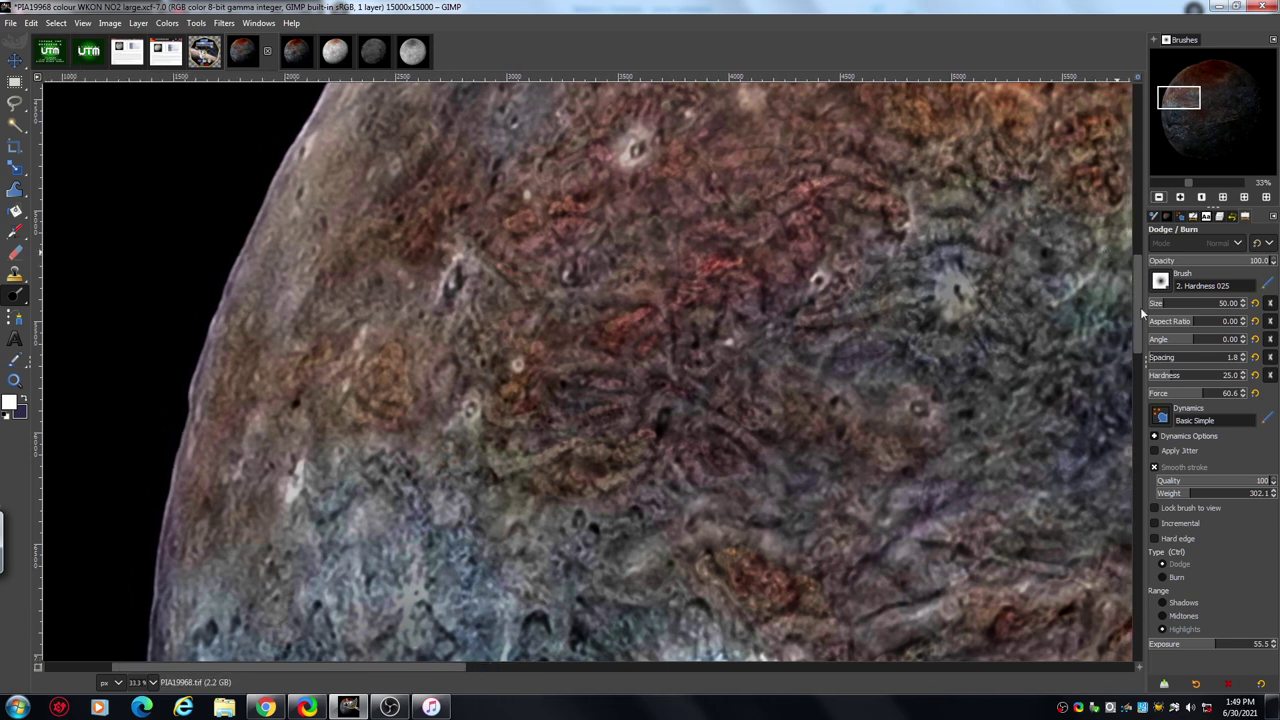
pyautogui.moveTo(1136, 307)
pyautogui.mouseDown()
pyautogui.moveTo(1123, 240)
pyautogui.moveTo(1134, 224)
pyautogui.moveTo(1141, 332)
pyautogui.mouseUp()
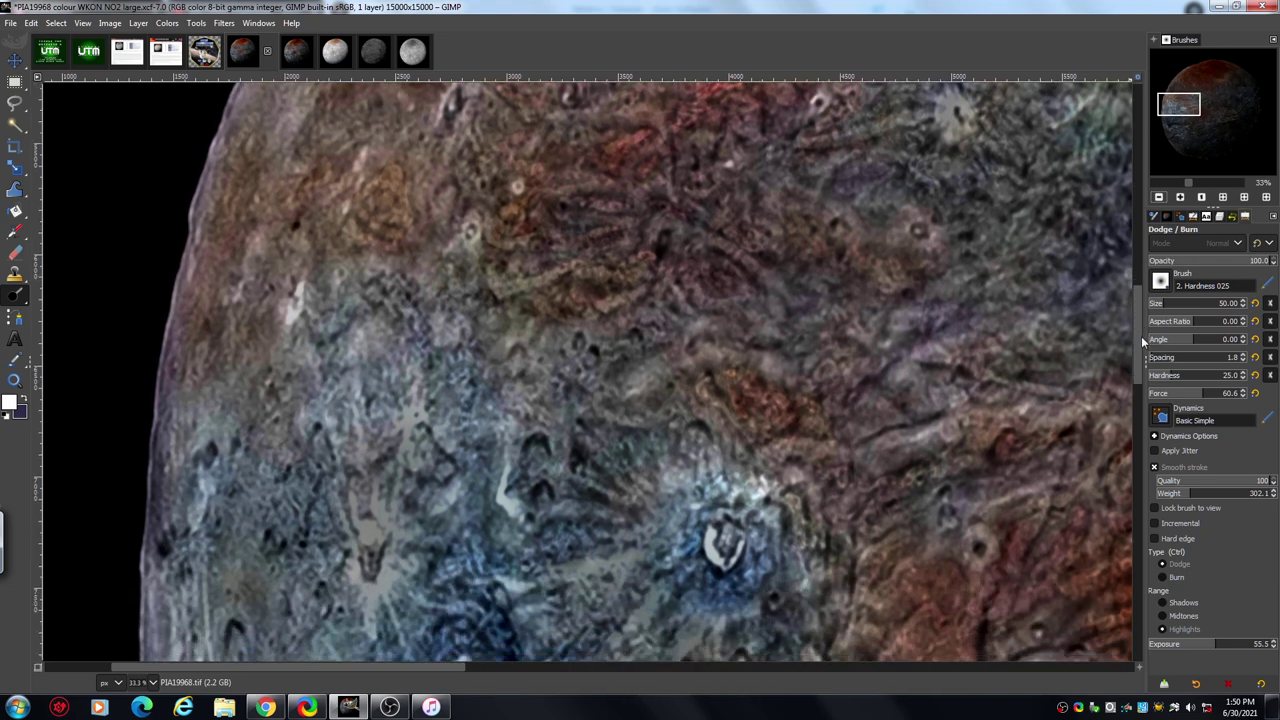
pyautogui.moveTo(1141, 336); pyautogui.dragTo(1139, 441)
pyautogui.scroll(-3, 1143, 350)
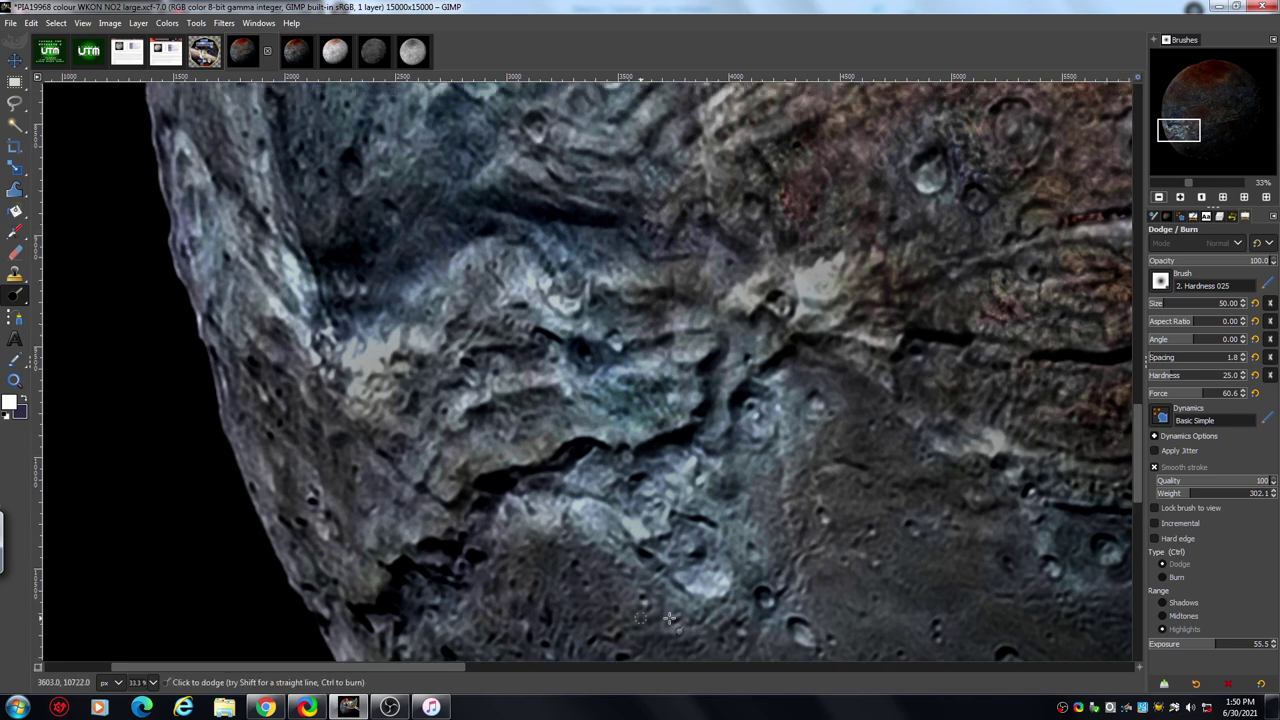
# Step: Centre the view where the blue region meets the canyon belt and zoom to 50%
pyautogui.moveTo(446, 665); pyautogui.dragTo(563, 671)
pyautogui.scroll(2, 1133, 416)
pyautogui.moveTo(1133, 416); pyautogui.dragTo(1133, 393)
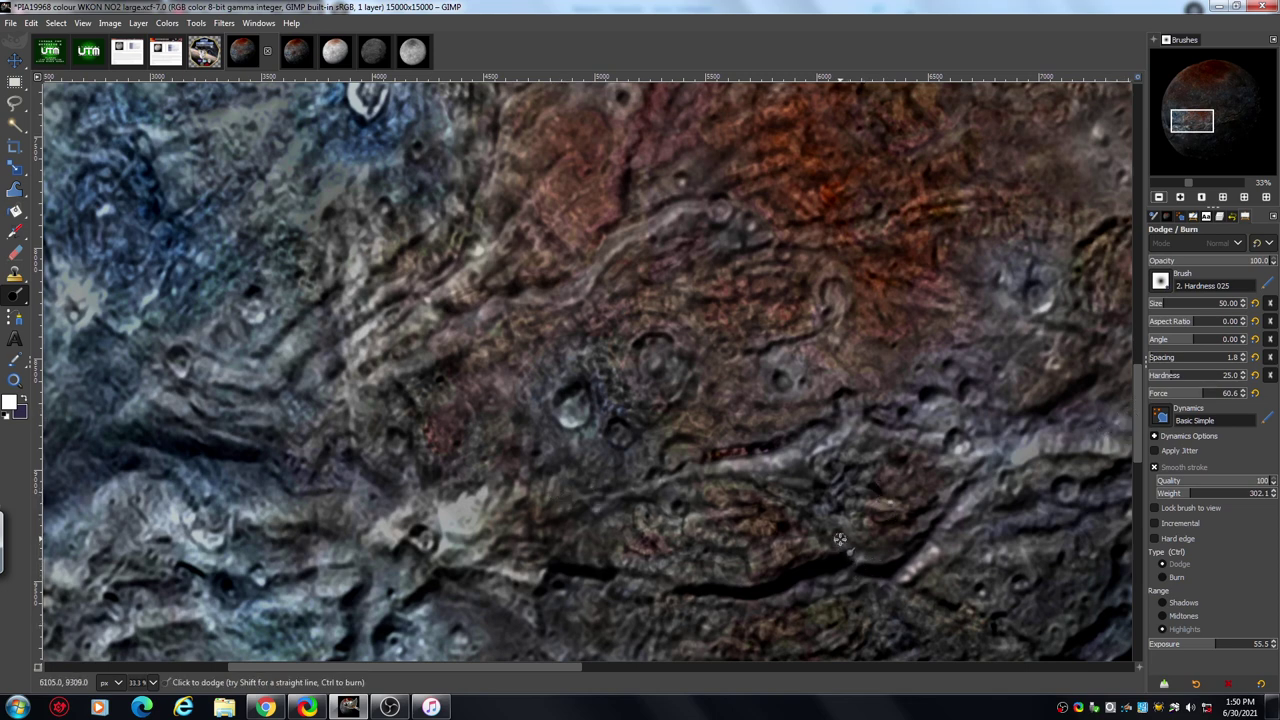
pyautogui.click(1180, 198)
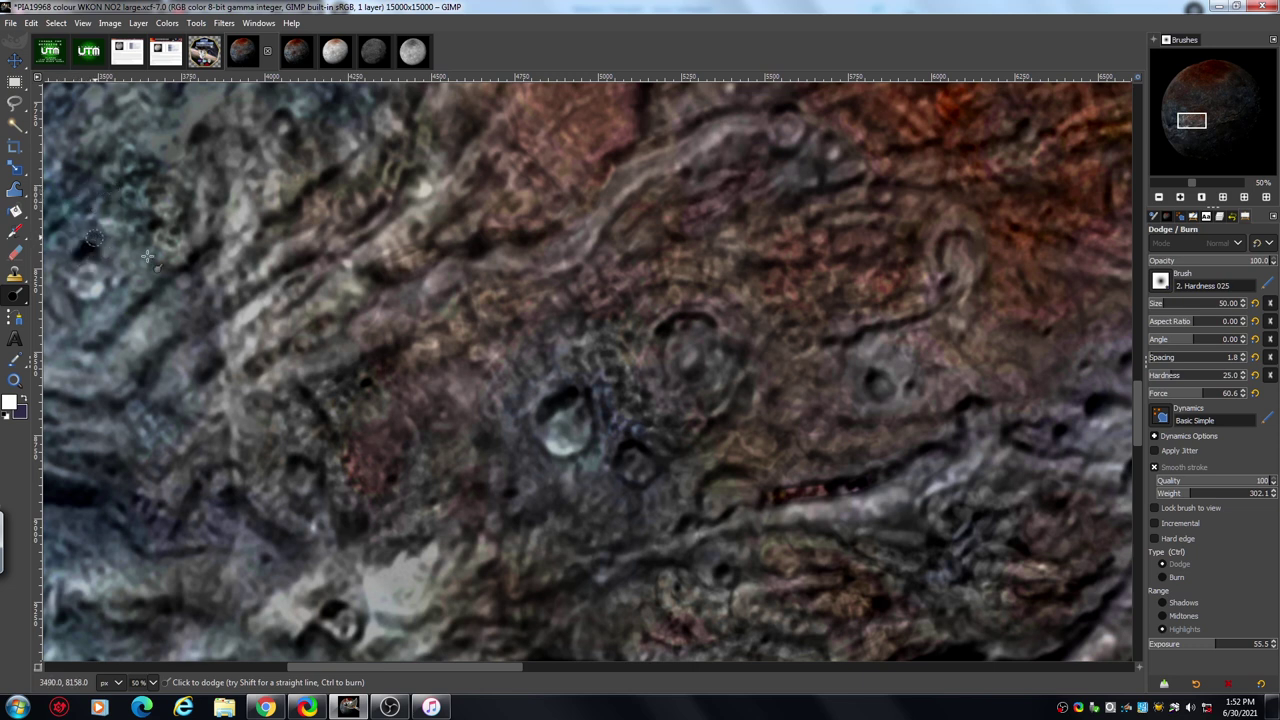
# Step: Pan left and dodge a stroke across the grey ridges below the blue region
pyautogui.moveTo(482, 669); pyautogui.dragTo(434, 668)
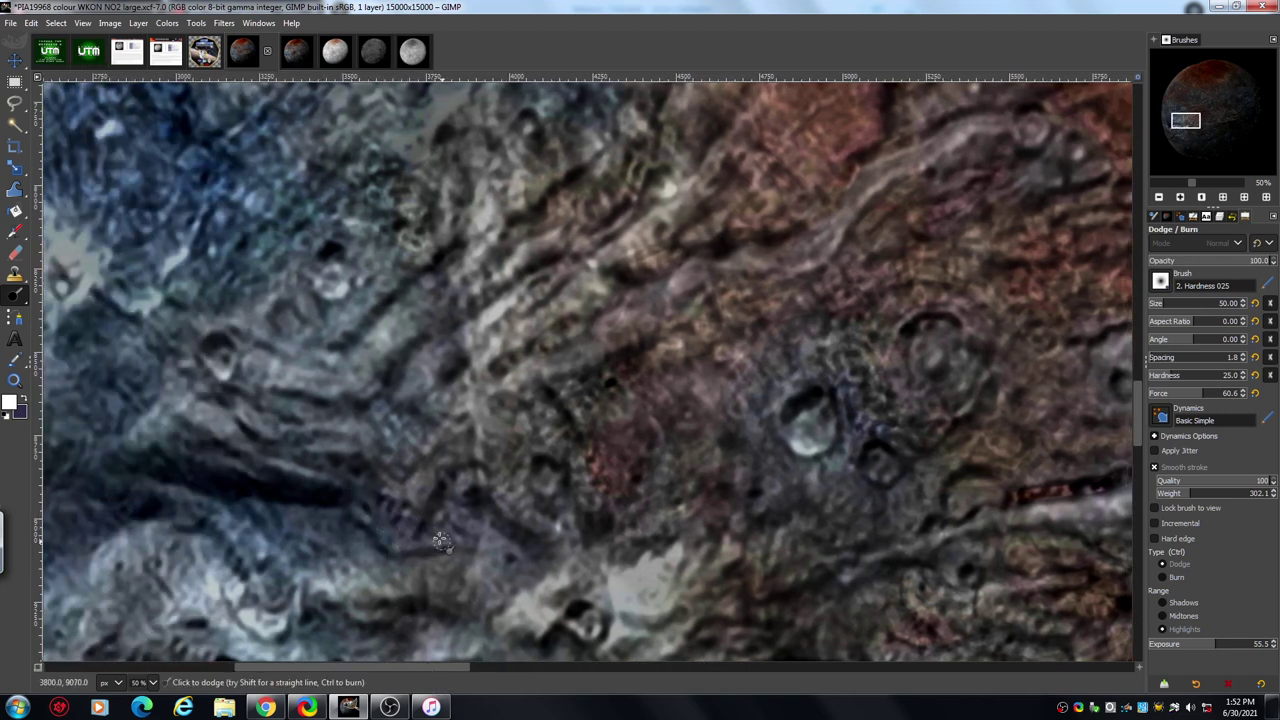
pyautogui.moveTo(370, 509)
pyautogui.mouseDown()
pyautogui.moveTo(388, 542)
pyautogui.moveTo(396, 515)
pyautogui.moveTo(453, 515)
pyautogui.mouseUp()
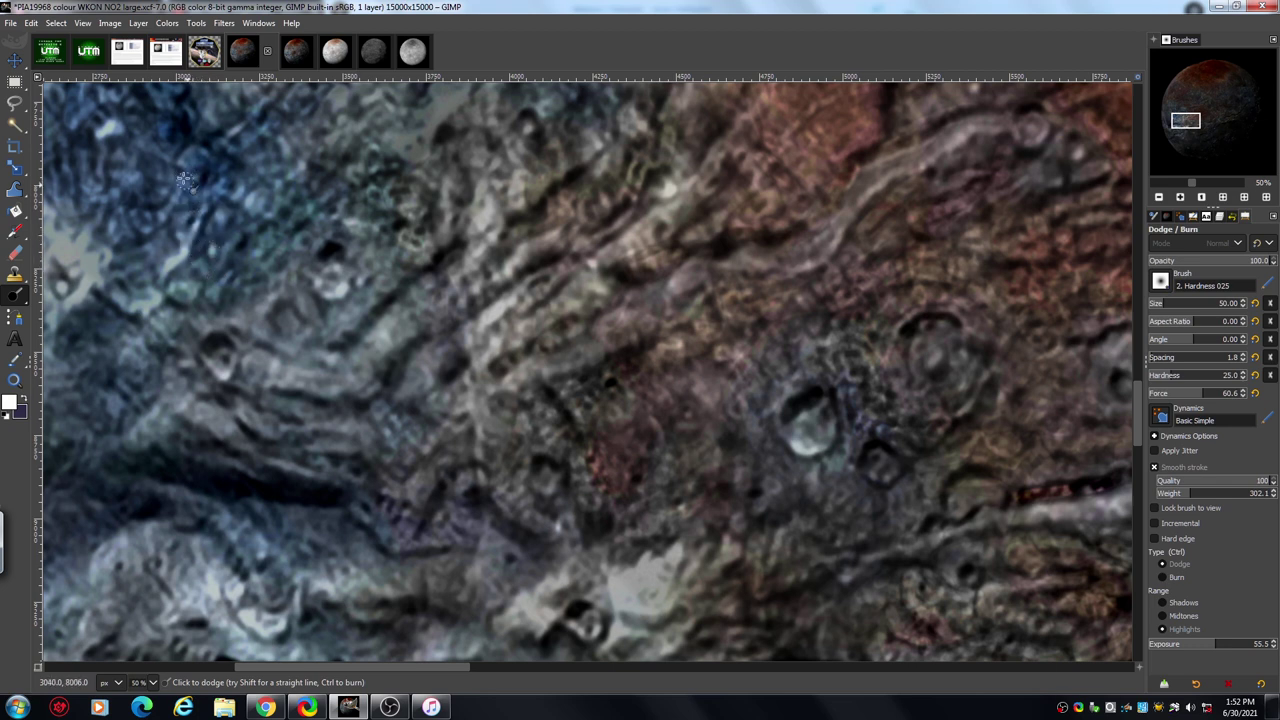
# Step: Dodge-brighten the blue patch at the upper left, then scroll the view down
pyautogui.moveTo(185, 172)
pyautogui.mouseDown()
pyautogui.moveTo(208, 147)
pyautogui.moveTo(241, 166)
pyautogui.mouseUp()
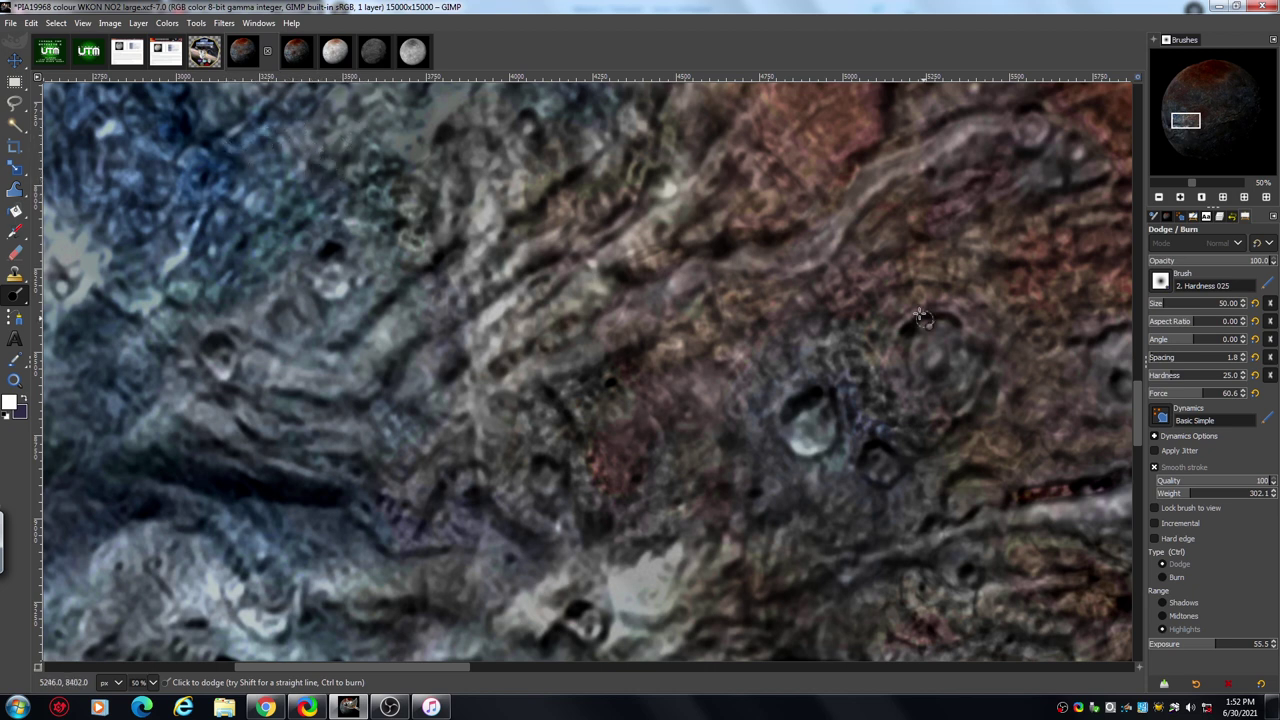
pyautogui.moveTo(1137, 402); pyautogui.dragTo(1143, 420)
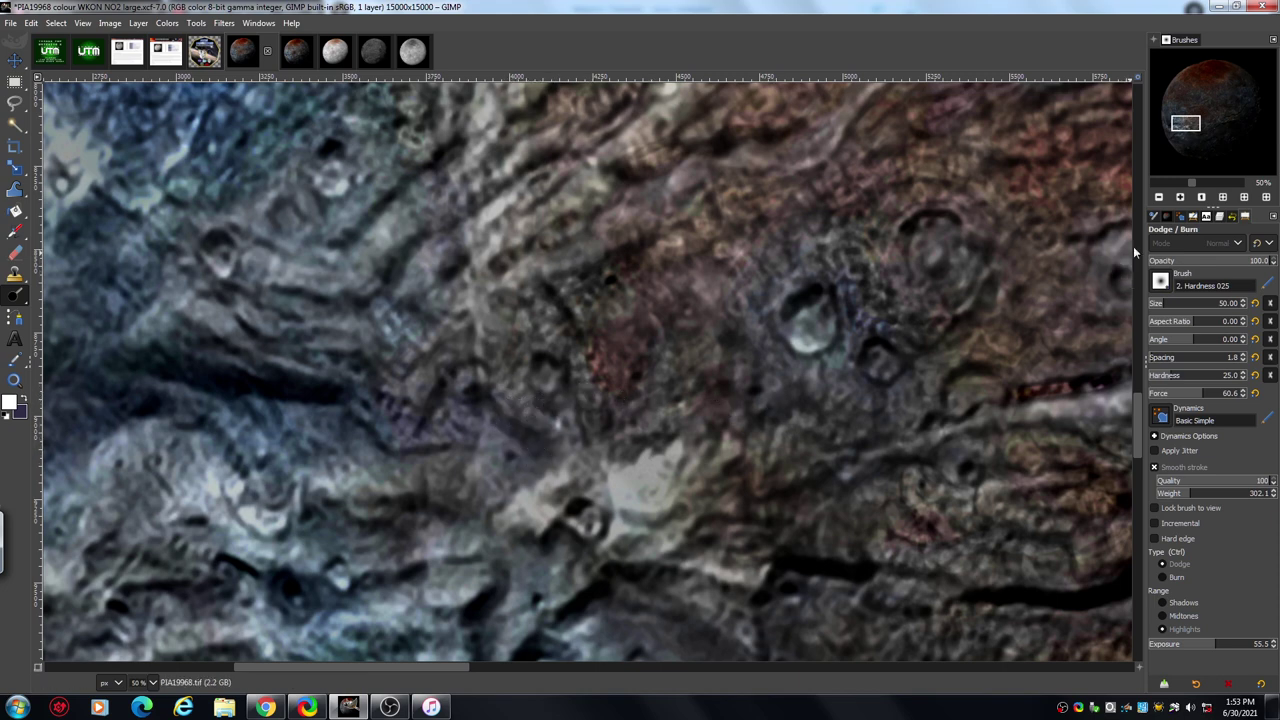
# Step: Zoom out two Navigator steps and pan onto the blue terrain around the bright crater
pyautogui.click(1159, 198)
pyautogui.click(1159, 198)
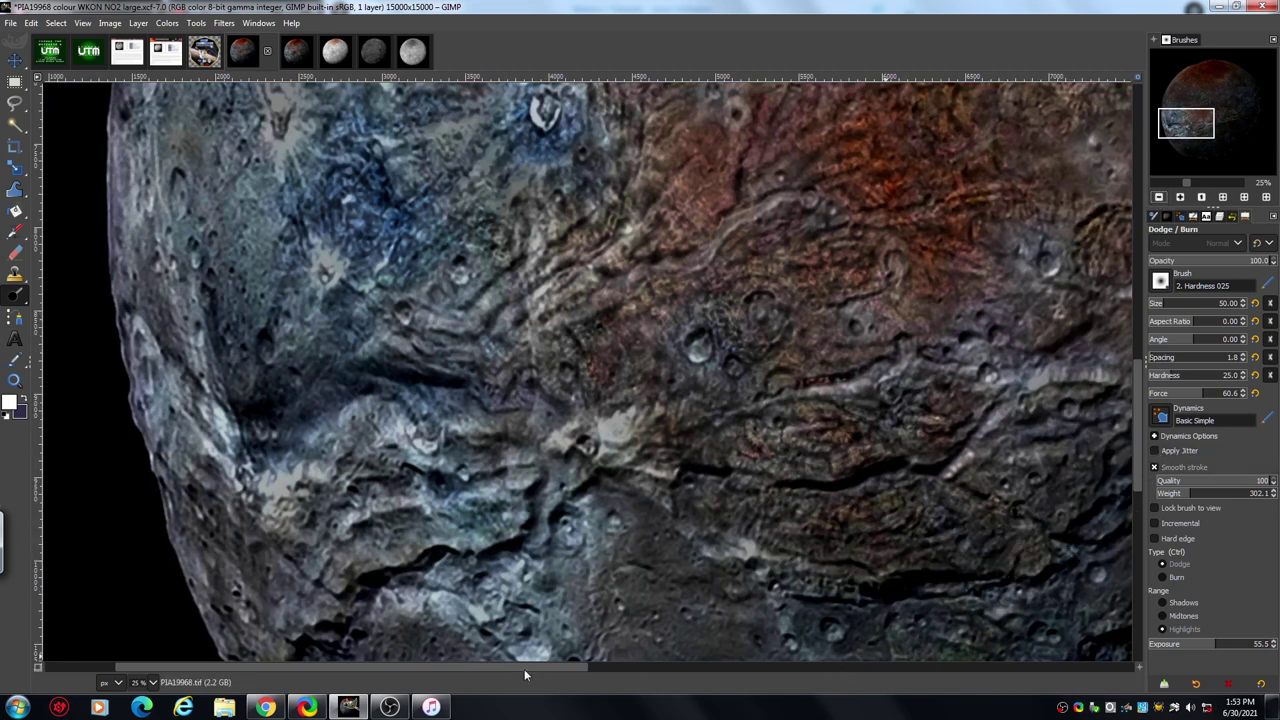
pyautogui.moveTo(530, 667); pyautogui.dragTo(479, 690)
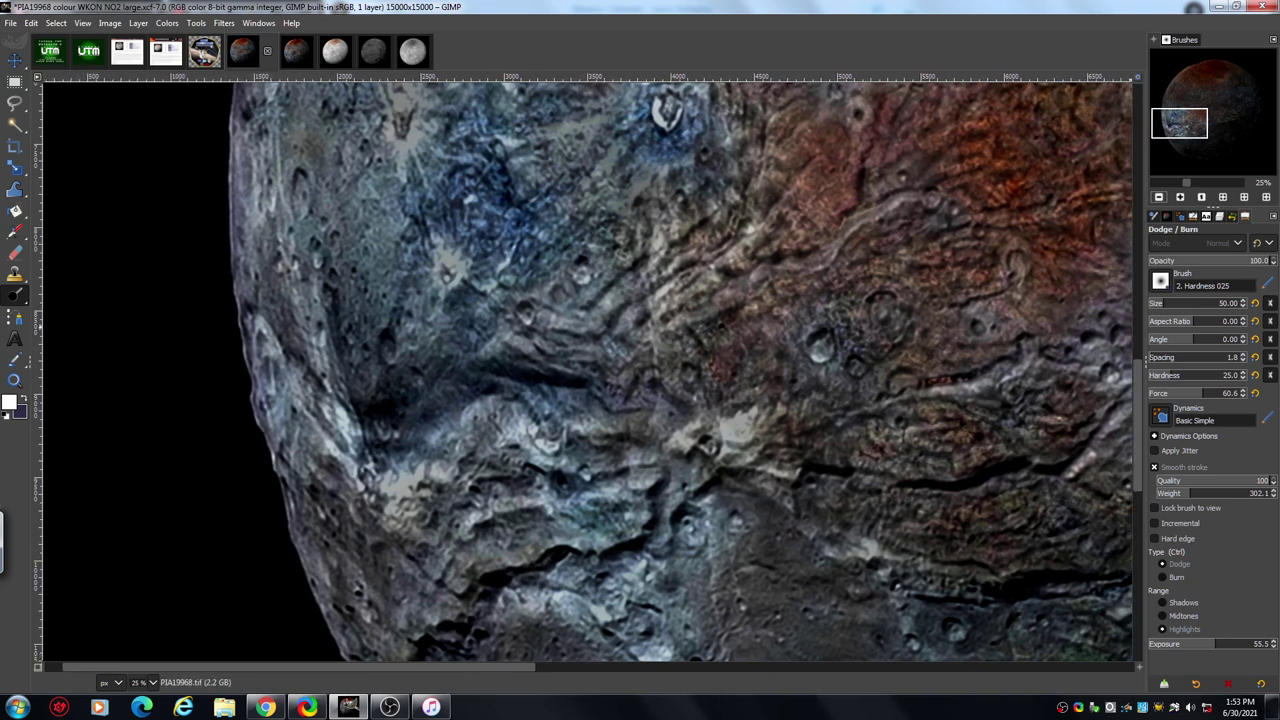
pyautogui.moveTo(1138, 405); pyautogui.dragTo(1138, 385)
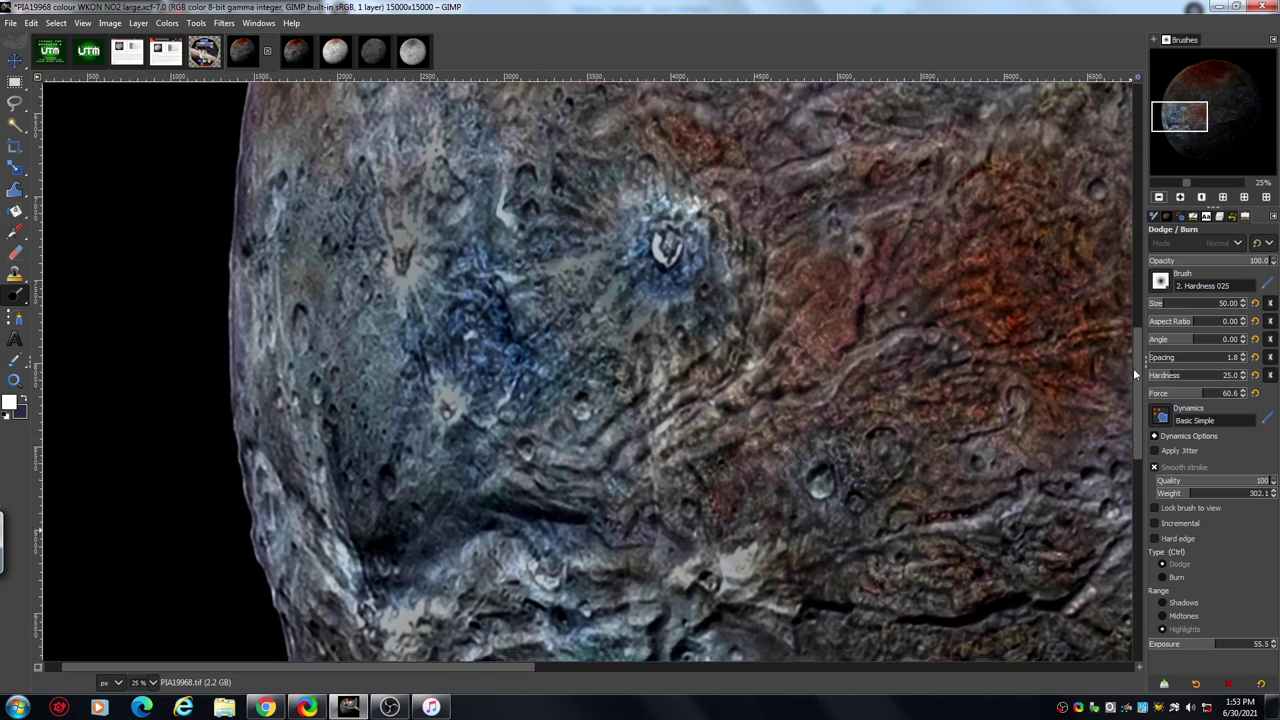
# Step: Zoom in to 67% on the blue mid-latitude terrain and adjust the horizontal position
pyautogui.moveTo(522, 666); pyautogui.dragTo(509, 668)
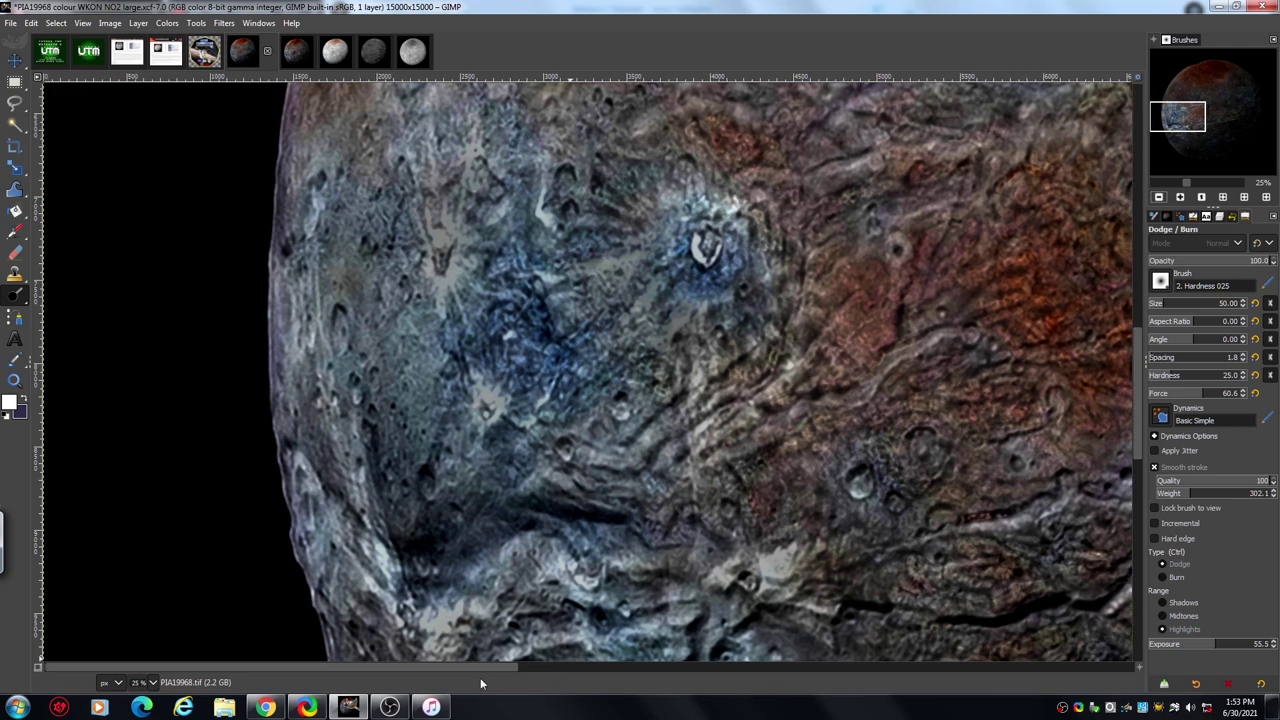
pyautogui.click(1180, 197)
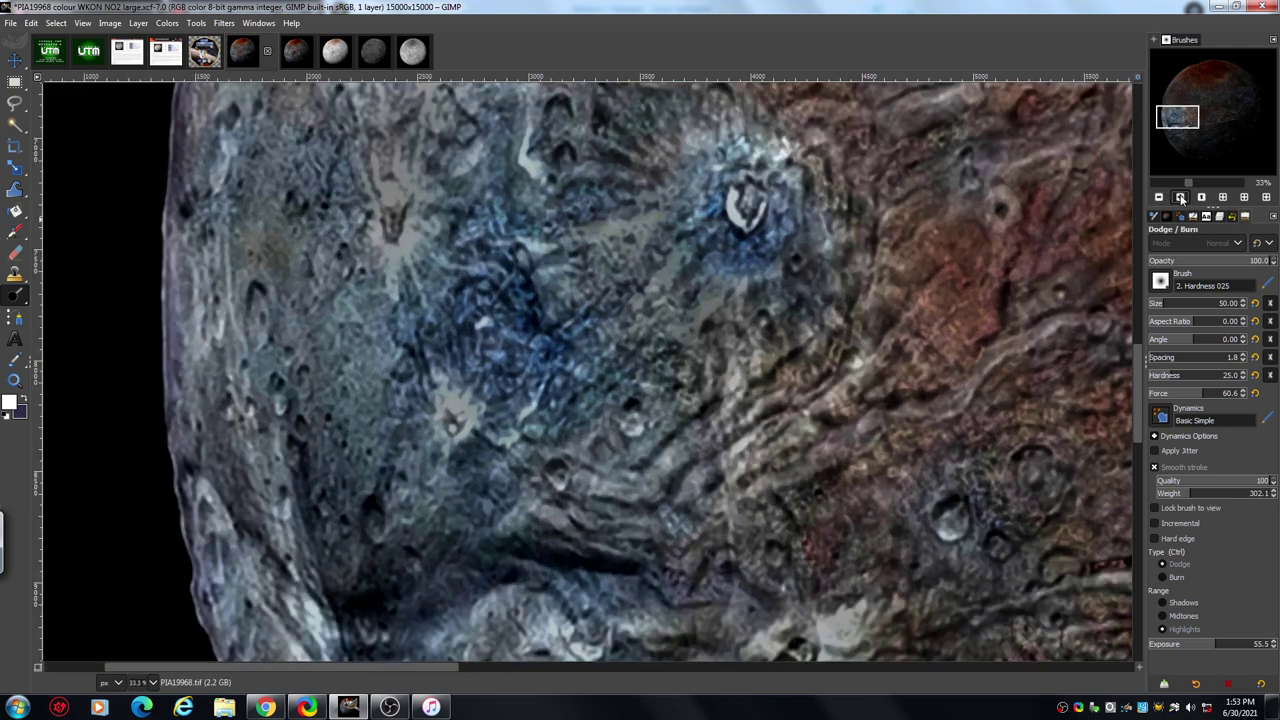
pyautogui.click(1180, 197)
pyautogui.click(1180, 197)
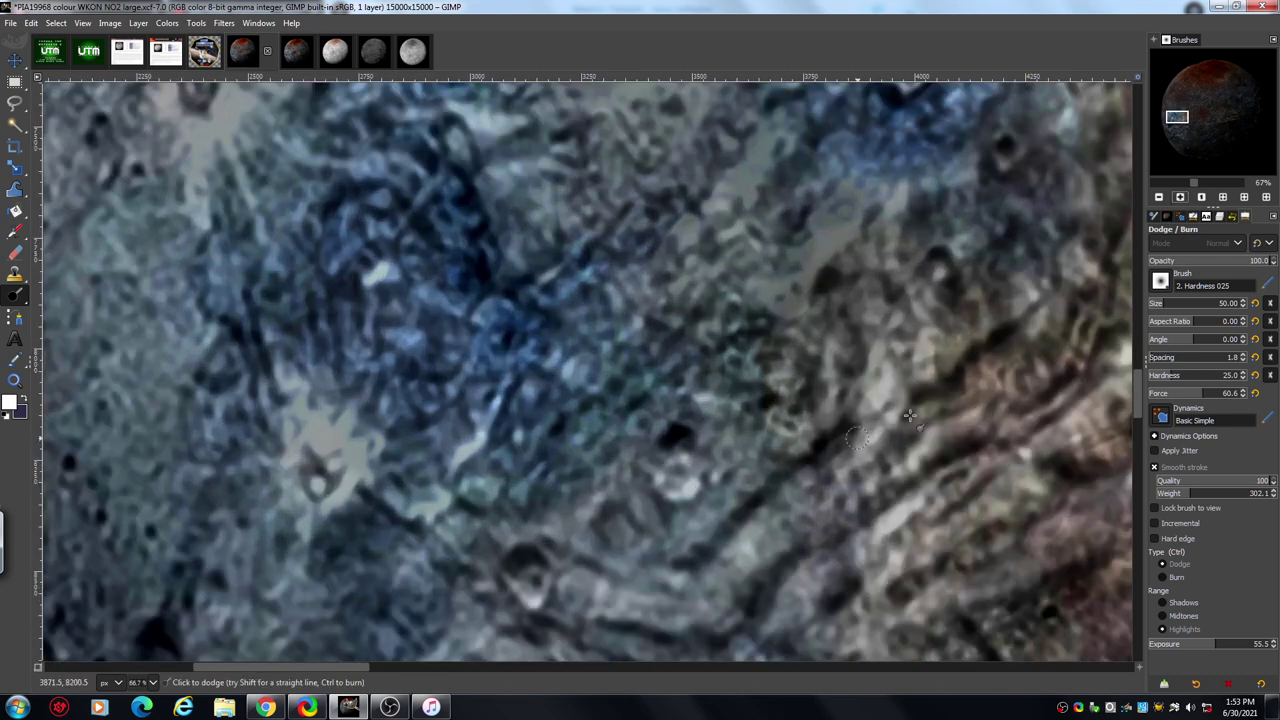
pyautogui.moveTo(348, 668)
pyautogui.mouseDown()
pyautogui.moveTo(320, 663)
pyautogui.moveTo(331, 662)
pyautogui.mouseUp()
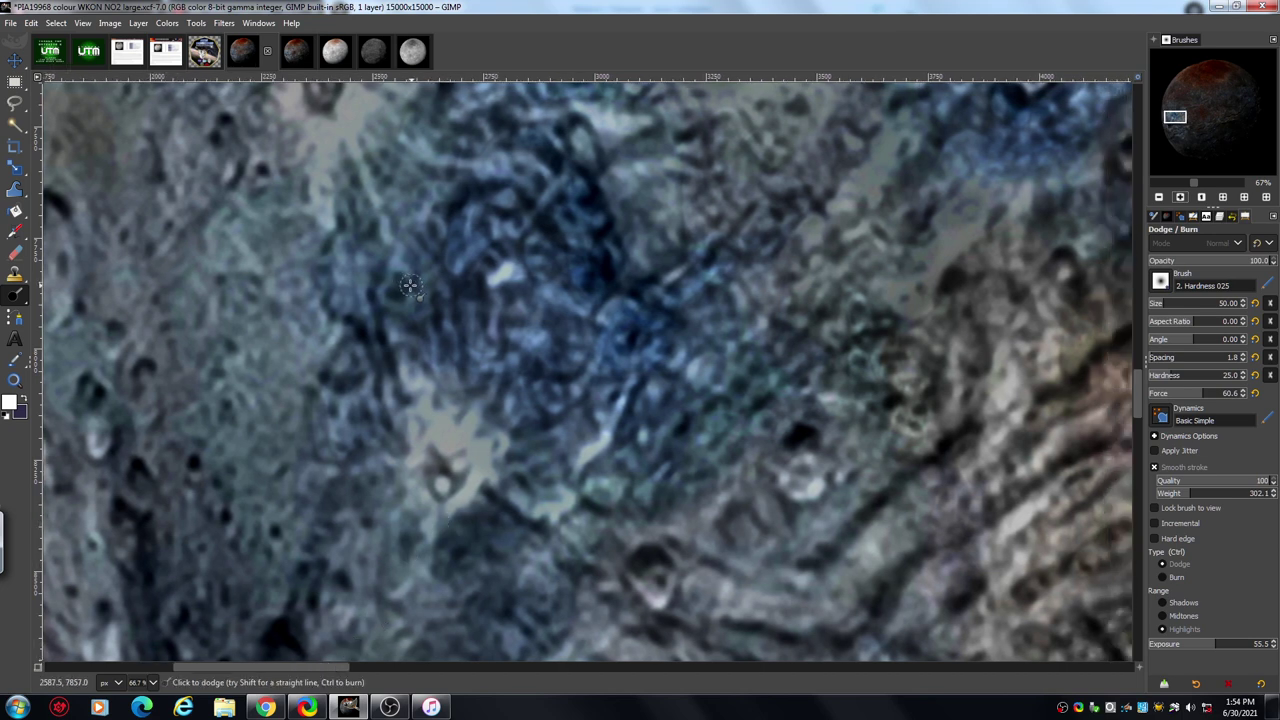
# Step: Dodge the dark patches, streaks and lower ground of the blue terrain, plus the grey band to its right
pyautogui.moveTo(408, 286)
pyautogui.mouseDown()
pyautogui.moveTo(425, 254)
pyautogui.moveTo(450, 299)
pyautogui.moveTo(440, 314)
pyautogui.moveTo(453, 348)
pyautogui.moveTo(425, 322)
pyautogui.moveTo(469, 311)
pyautogui.mouseUp()
pyautogui.moveTo(593, 192)
pyautogui.mouseDown()
pyautogui.moveTo(570, 218)
pyautogui.moveTo(601, 229)
pyautogui.moveTo(626, 272)
pyautogui.mouseUp()
pyautogui.moveTo(480, 231)
pyautogui.mouseDown()
pyautogui.moveTo(455, 258)
pyautogui.moveTo(468, 203)
pyautogui.moveTo(455, 185)
pyautogui.moveTo(422, 186)
pyautogui.moveTo(408, 166)
pyautogui.moveTo(392, 179)
pyautogui.moveTo(379, 150)
pyautogui.mouseUp()
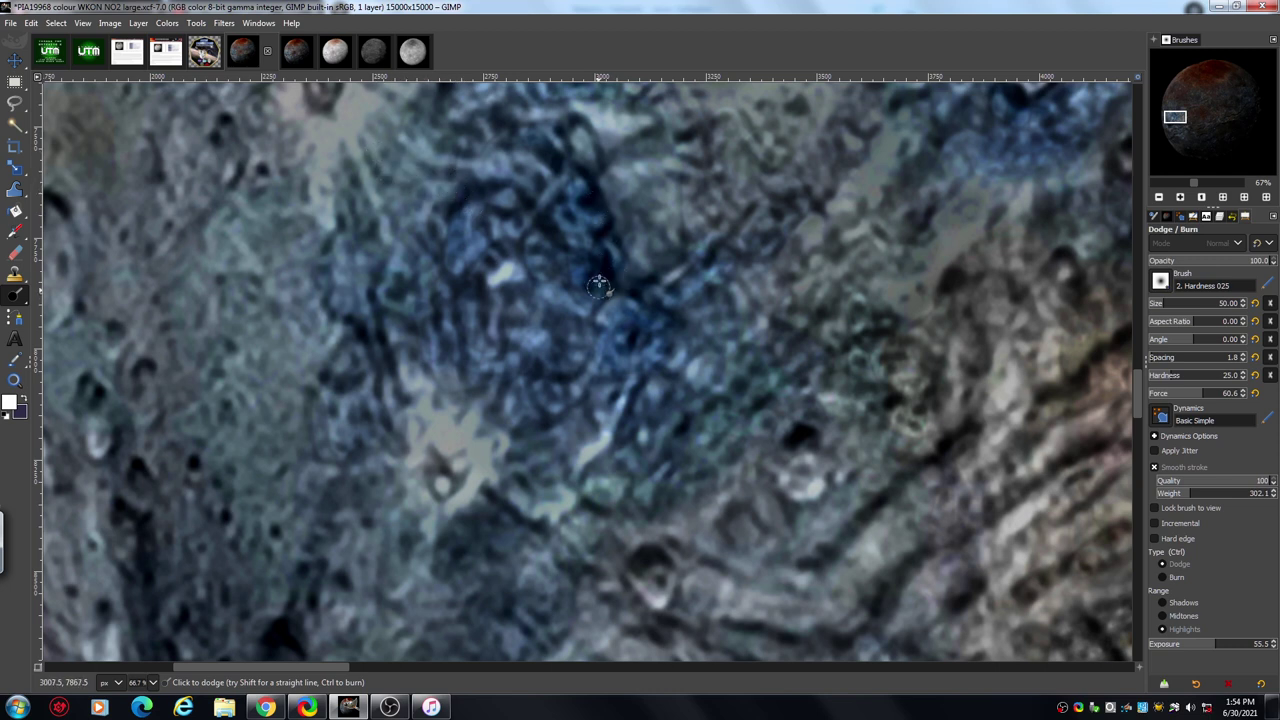
pyautogui.moveTo(523, 382)
pyautogui.mouseDown()
pyautogui.moveTo(545, 390)
pyautogui.moveTo(563, 457)
pyautogui.moveTo(515, 458)
pyautogui.moveTo(535, 470)
pyautogui.mouseUp()
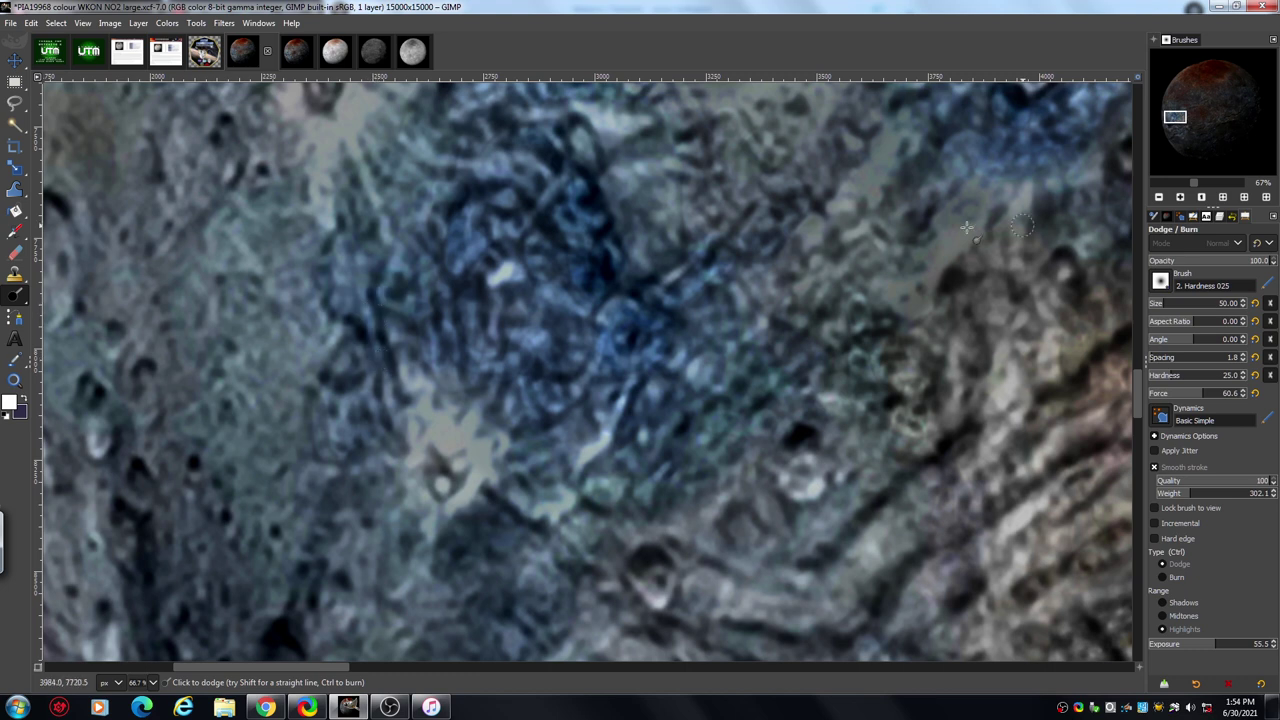
pyautogui.moveTo(718, 206)
pyautogui.mouseDown()
pyautogui.moveTo(755, 225)
pyautogui.moveTo(790, 216)
pyautogui.mouseUp()
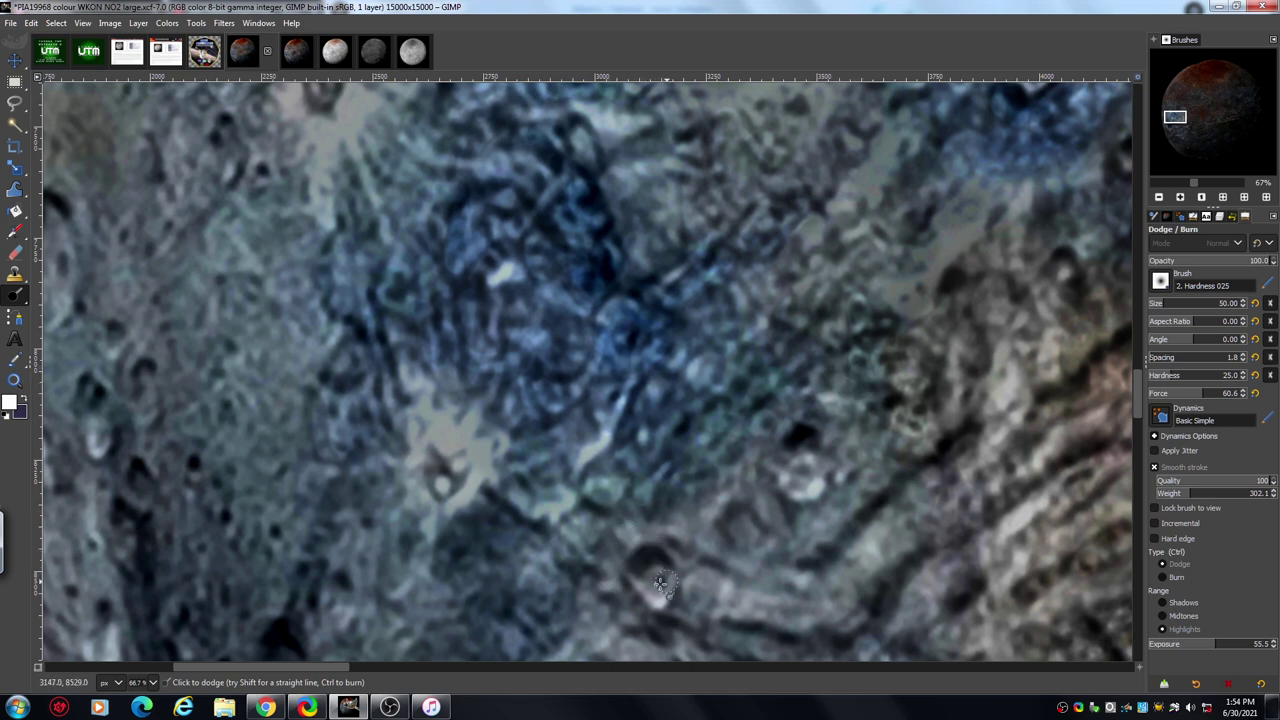
# Step: Zoom out, re-pan, then zoom back in to 66.7% on the shield-shaped crater
pyautogui.click(1158, 197)
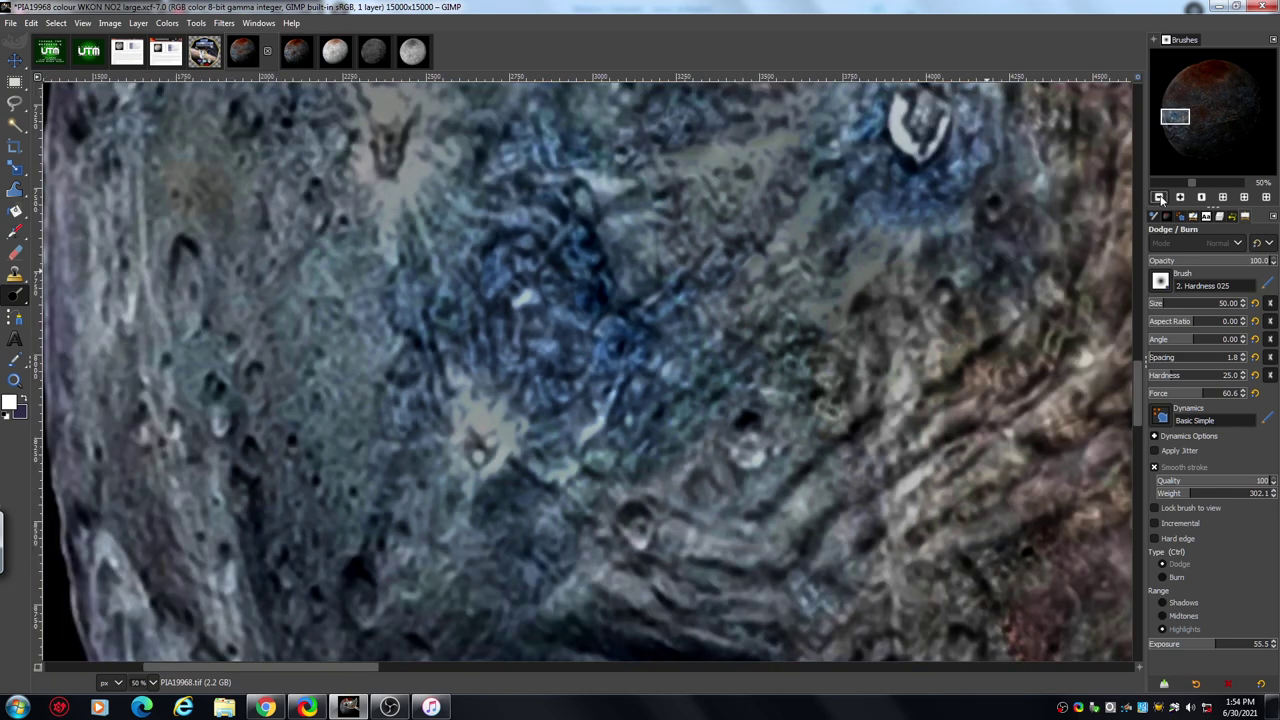
pyautogui.click(1158, 197)
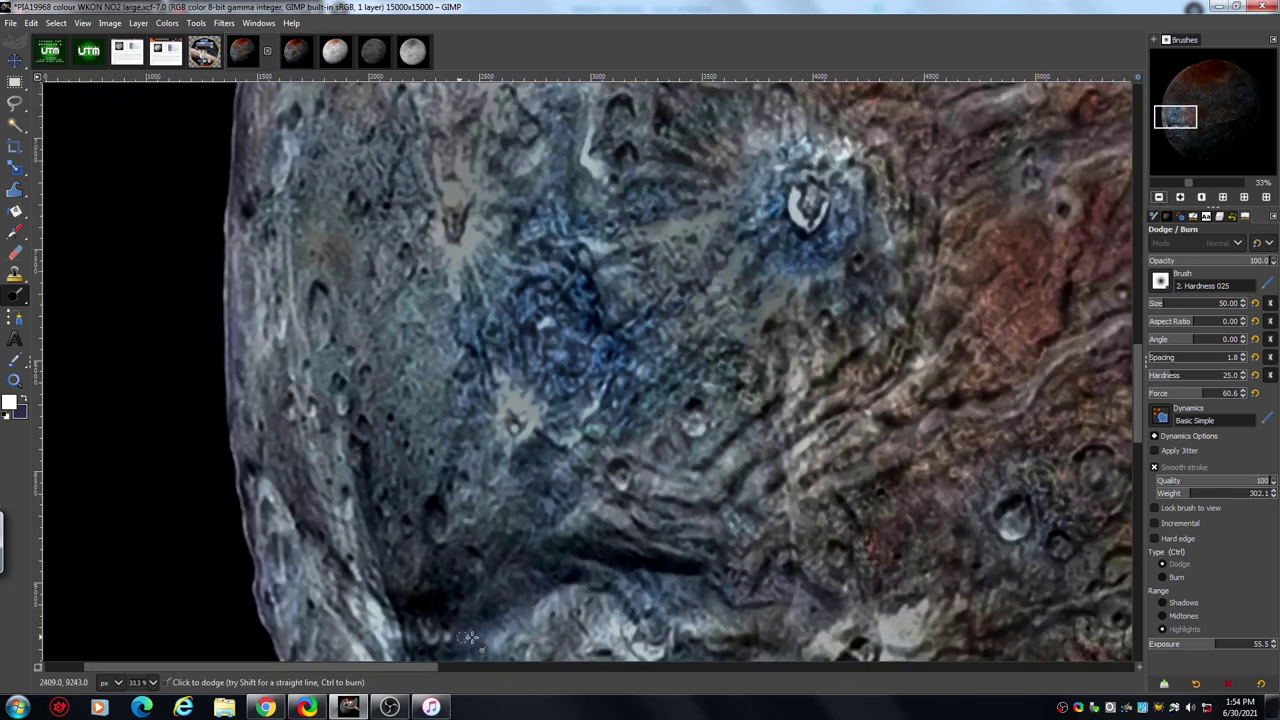
pyautogui.moveTo(424, 674); pyautogui.dragTo(513, 666)
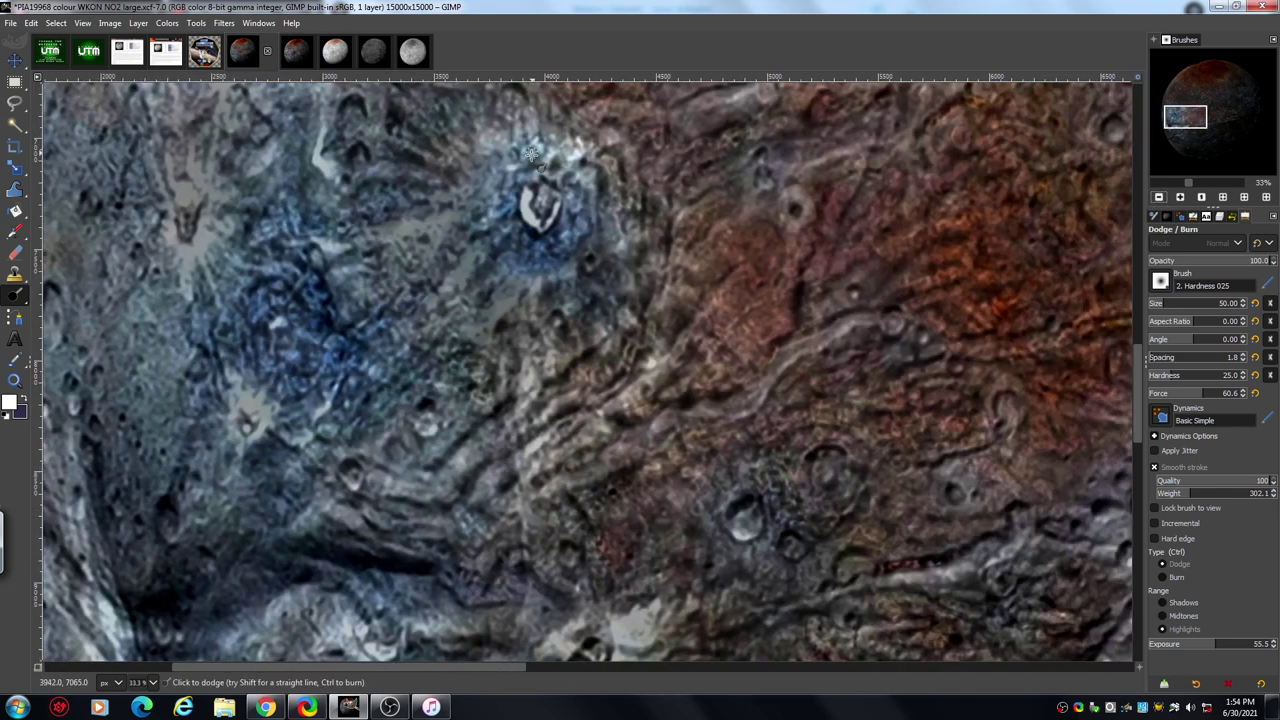
pyautogui.scroll(3, 1137, 352)
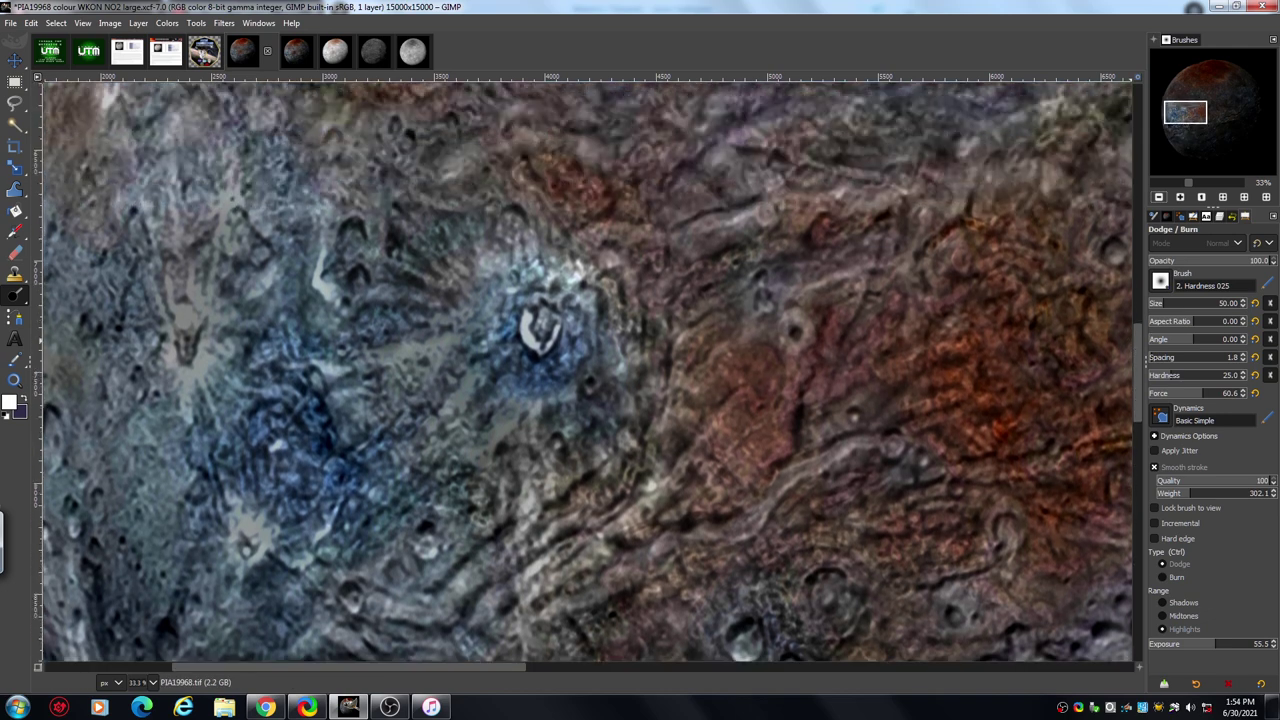
pyautogui.click(1180, 197)
pyautogui.click(1180, 197)
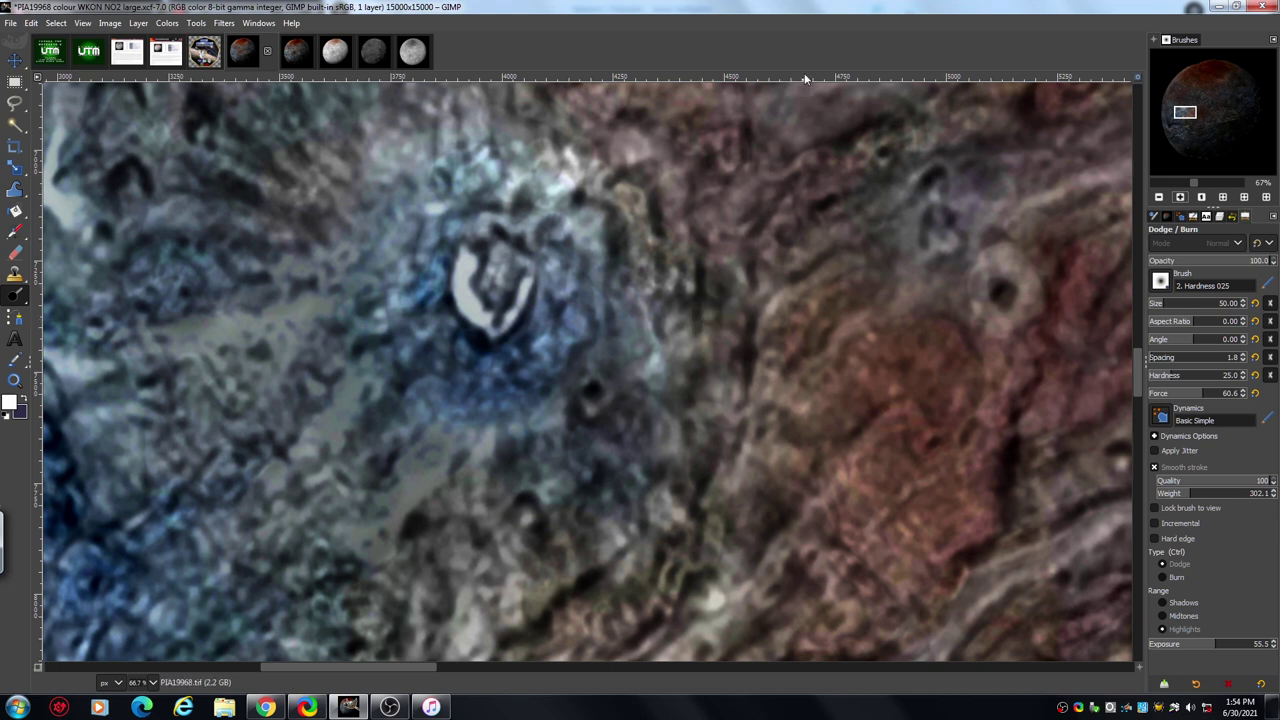
# Step: Dodge the terrain and strip east of the bright crater, then zoom out to 33%
pyautogui.moveTo(762, 183)
pyautogui.mouseDown()
pyautogui.moveTo(786, 161)
pyautogui.moveTo(824, 162)
pyautogui.mouseUp()
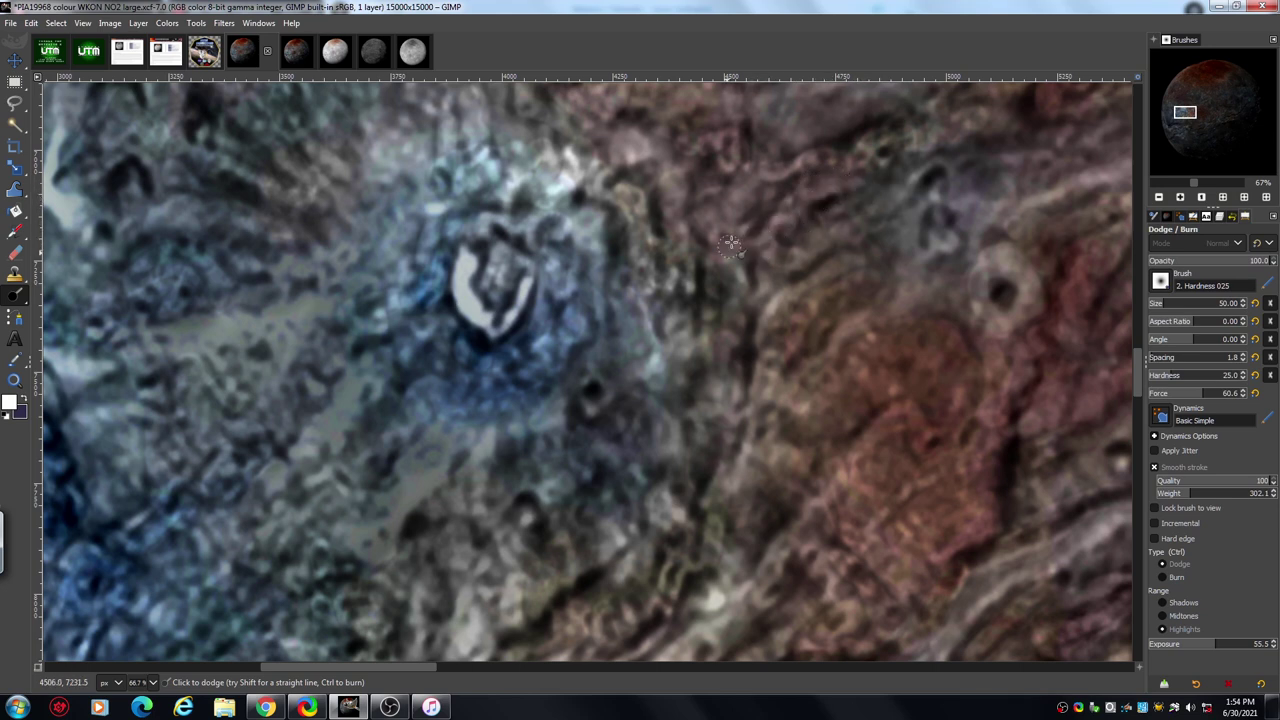
pyautogui.moveTo(547, 115)
pyautogui.mouseDown()
pyautogui.moveTo(604, 140)
pyautogui.moveTo(620, 110)
pyautogui.moveTo(646, 119)
pyautogui.mouseUp()
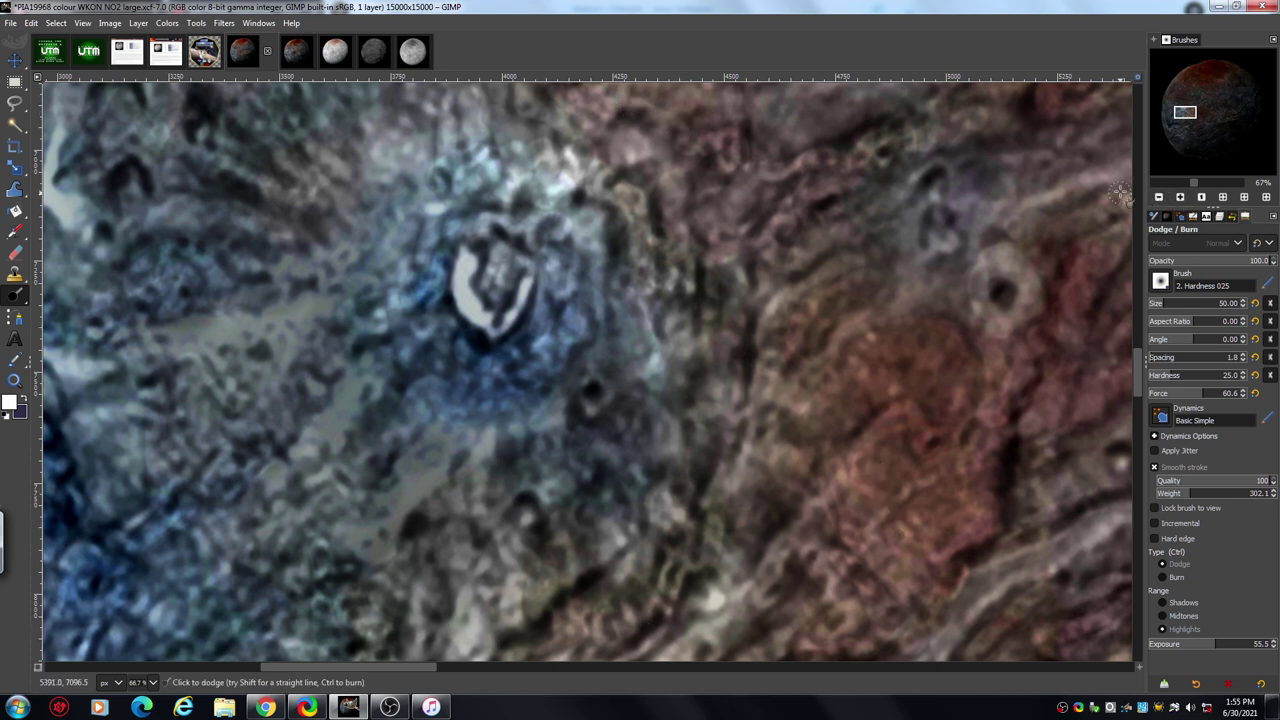
pyautogui.click(1159, 197)
pyautogui.click(1159, 197)
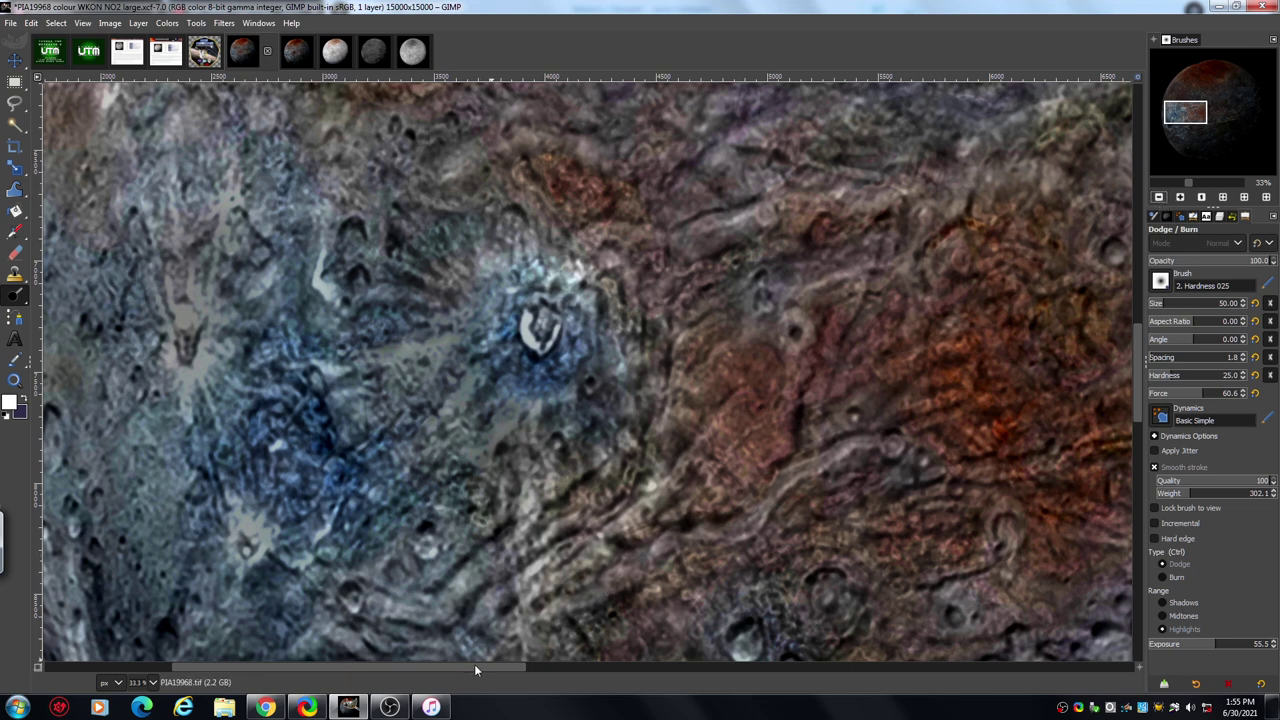
# Step: Pan down and right with the scrollbars until the yellow-green canyon rift is in view
pyautogui.moveTo(474, 665); pyautogui.dragTo(759, 676)
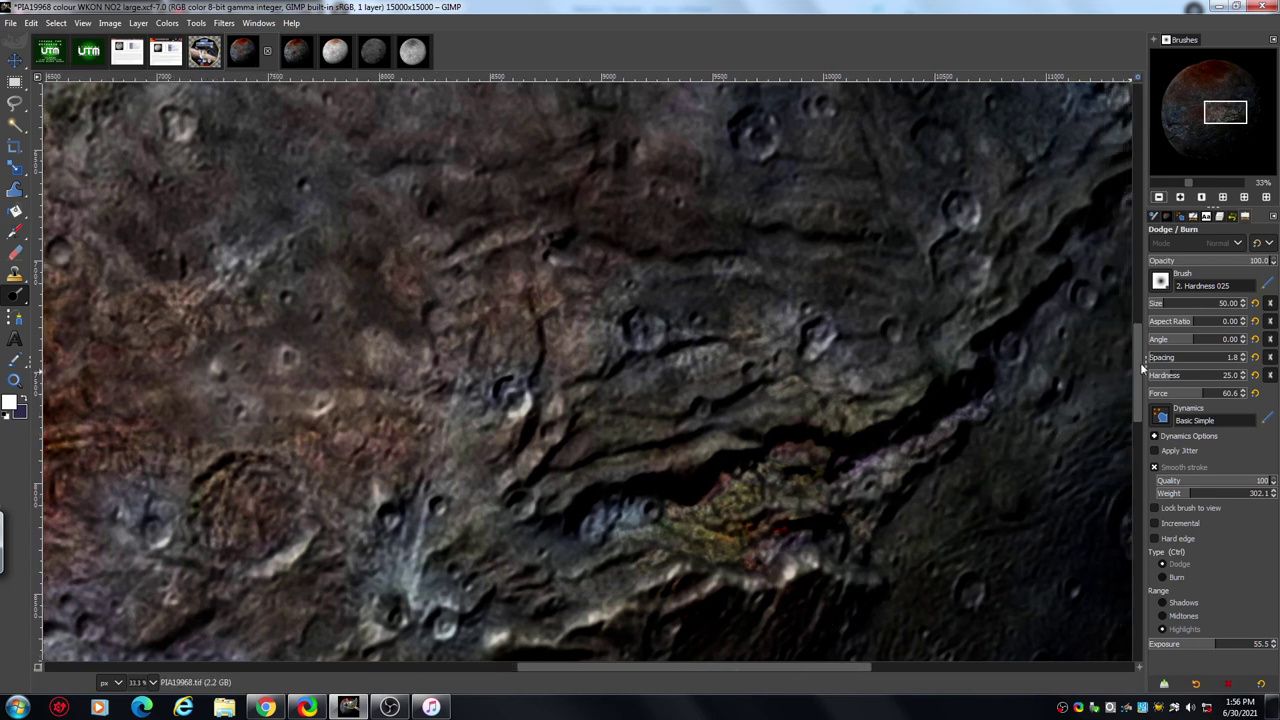
pyautogui.moveTo(1138, 366); pyautogui.dragTo(1138, 388)
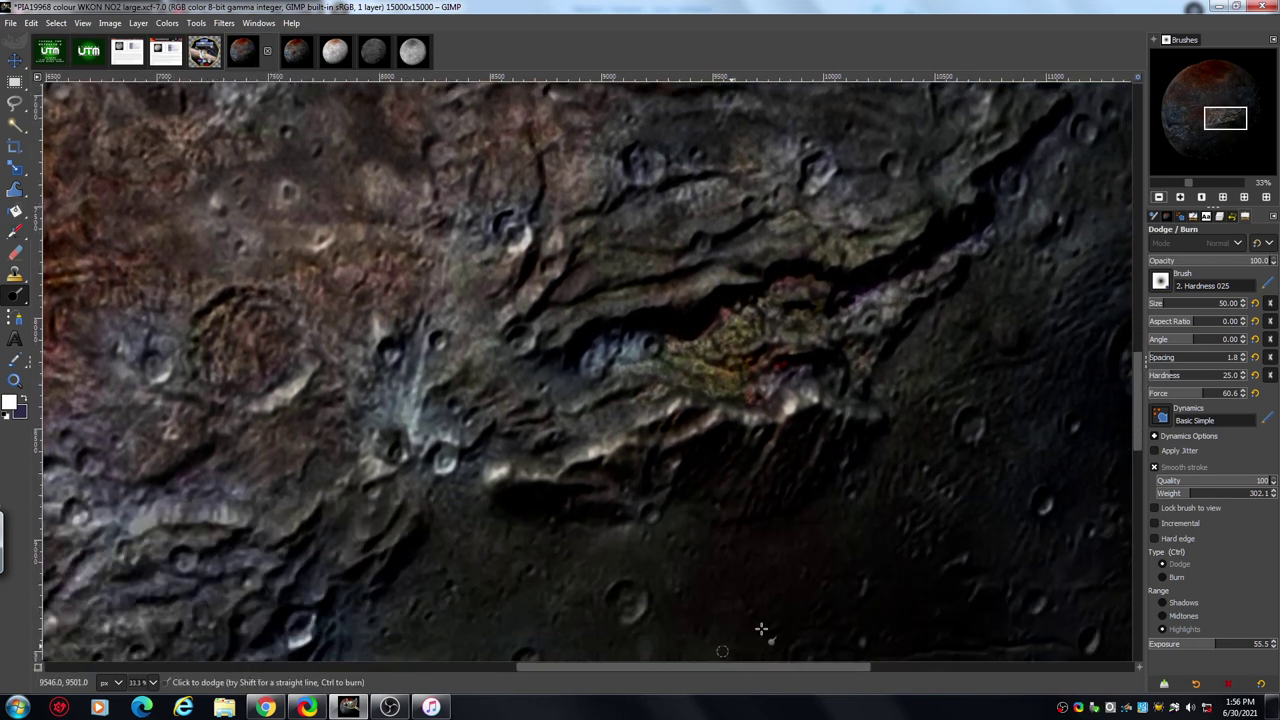
pyautogui.moveTo(678, 666); pyautogui.dragTo(715, 665)
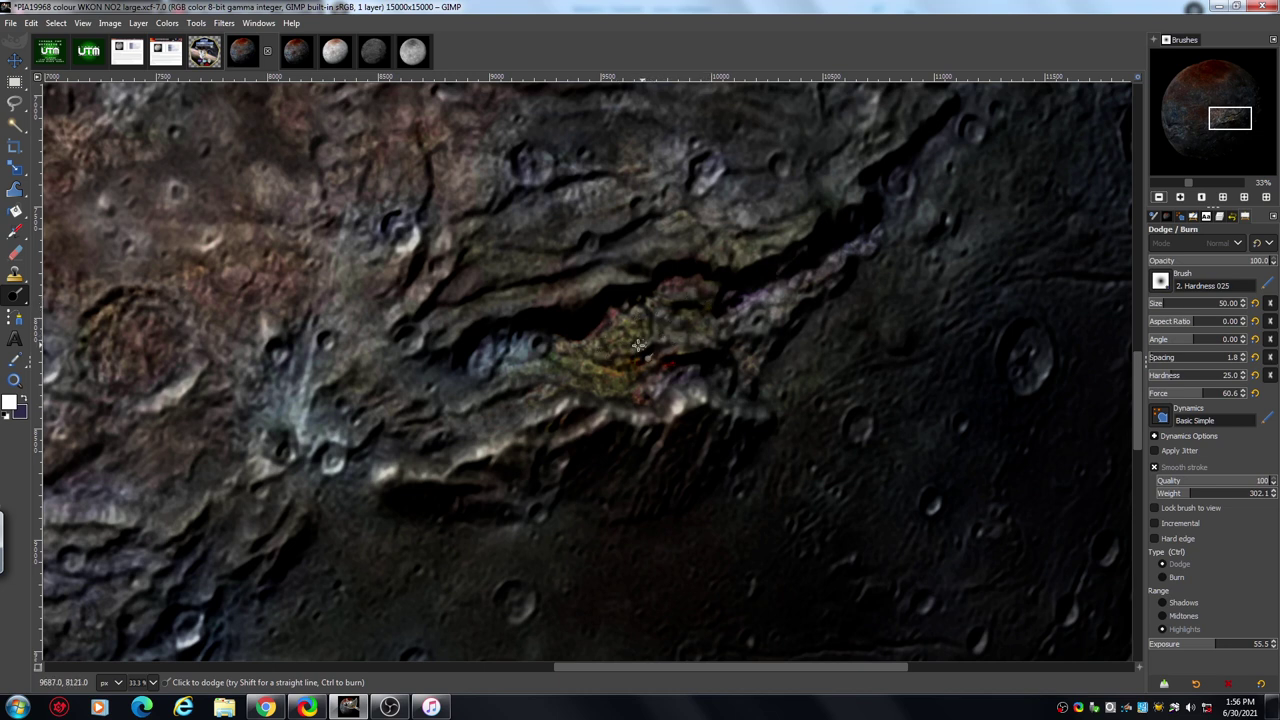
# Step: Zoom in two Navigator steps and pan along the multicoloured rift
pyautogui.click(1180, 197)
pyautogui.click(1180, 197)
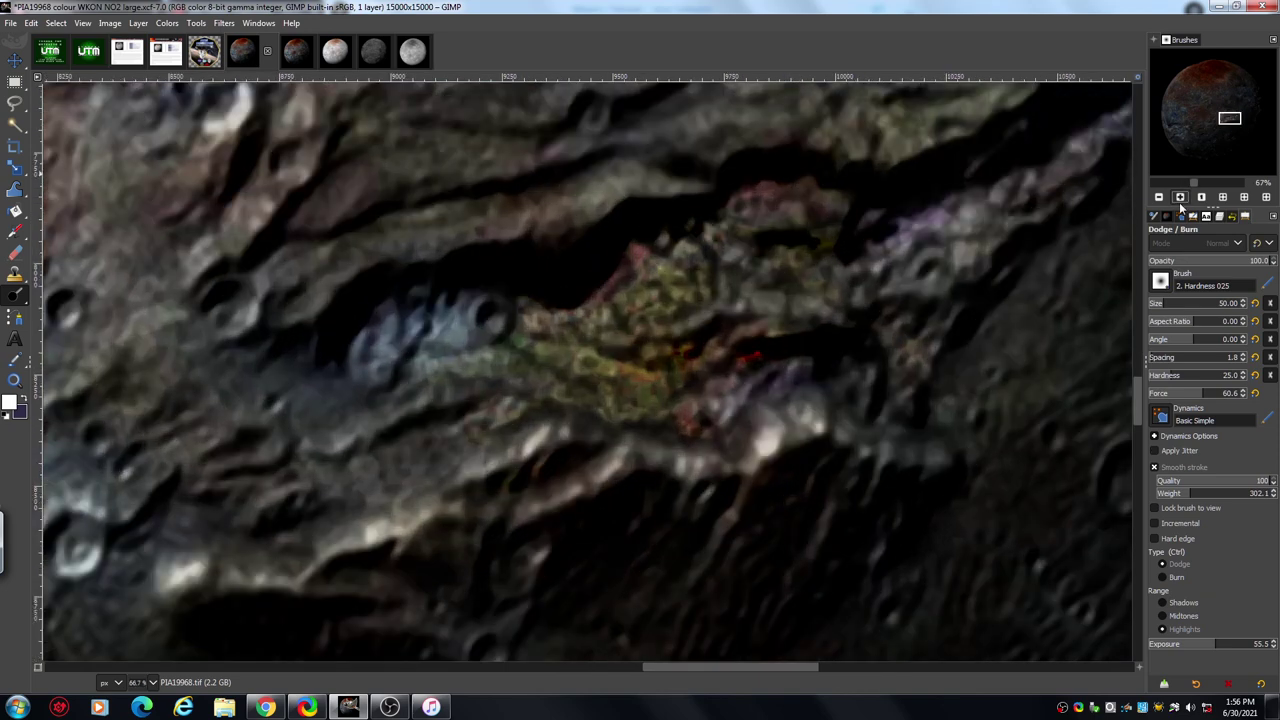
pyautogui.moveTo(762, 667); pyautogui.dragTo(775, 667)
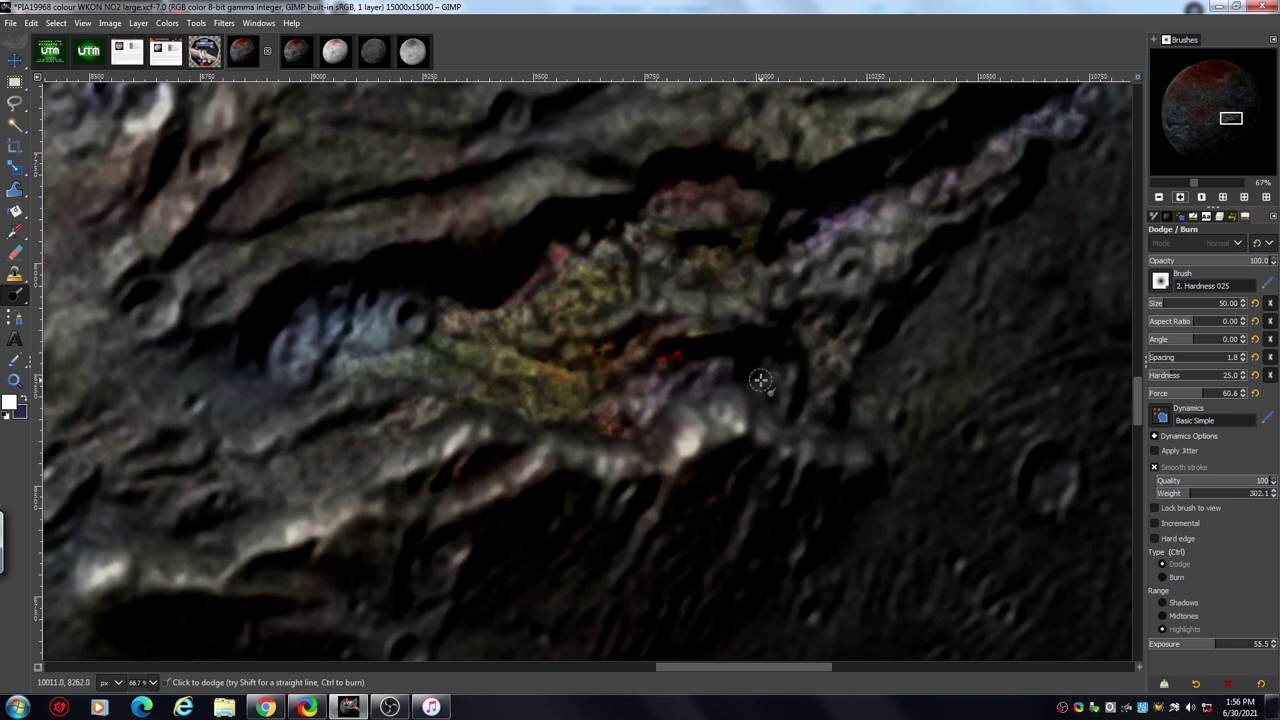
# Step: Zoom back out two steps and scroll down to the dark southern cratered plains
pyautogui.click(1158, 197)
pyautogui.click(1159, 197)
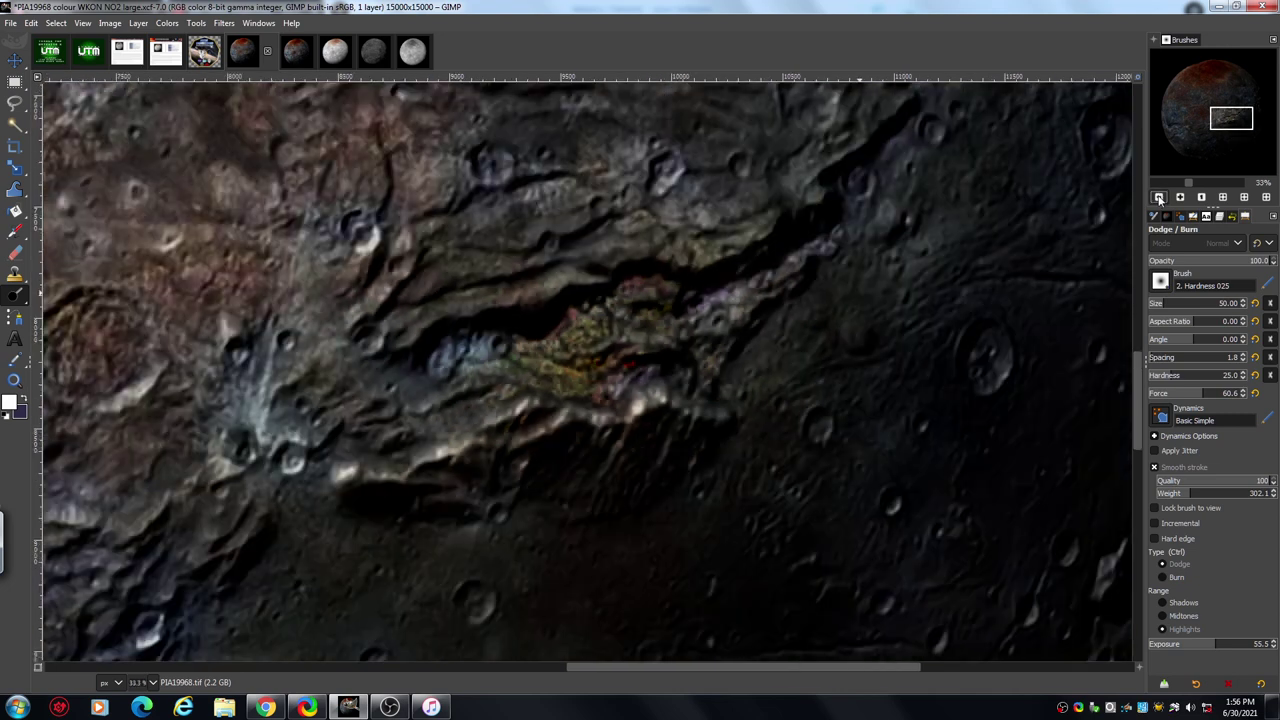
pyautogui.moveTo(806, 664); pyautogui.dragTo(731, 702)
pyautogui.moveTo(1139, 370); pyautogui.dragTo(1130, 462)
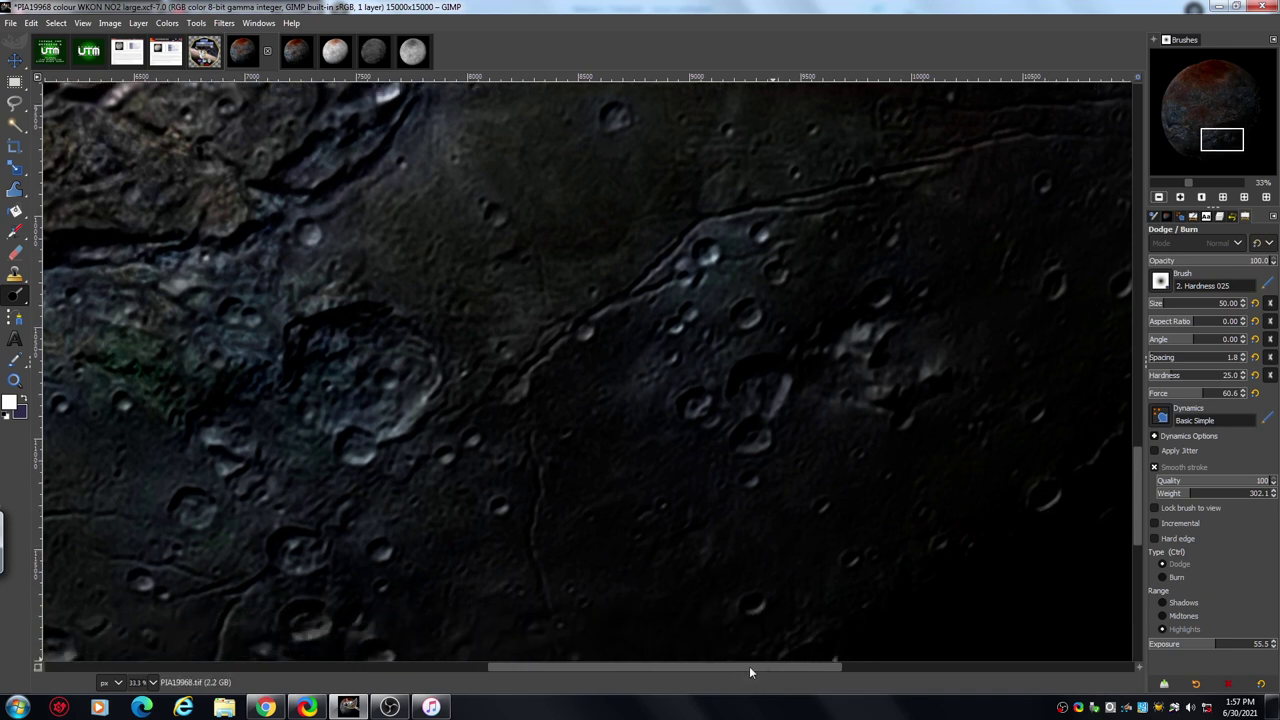
# Step: Pan to the lower canyon edge and its greenish cratered ground, zooming in to 50%
pyautogui.moveTo(750, 672); pyautogui.dragTo(582, 687)
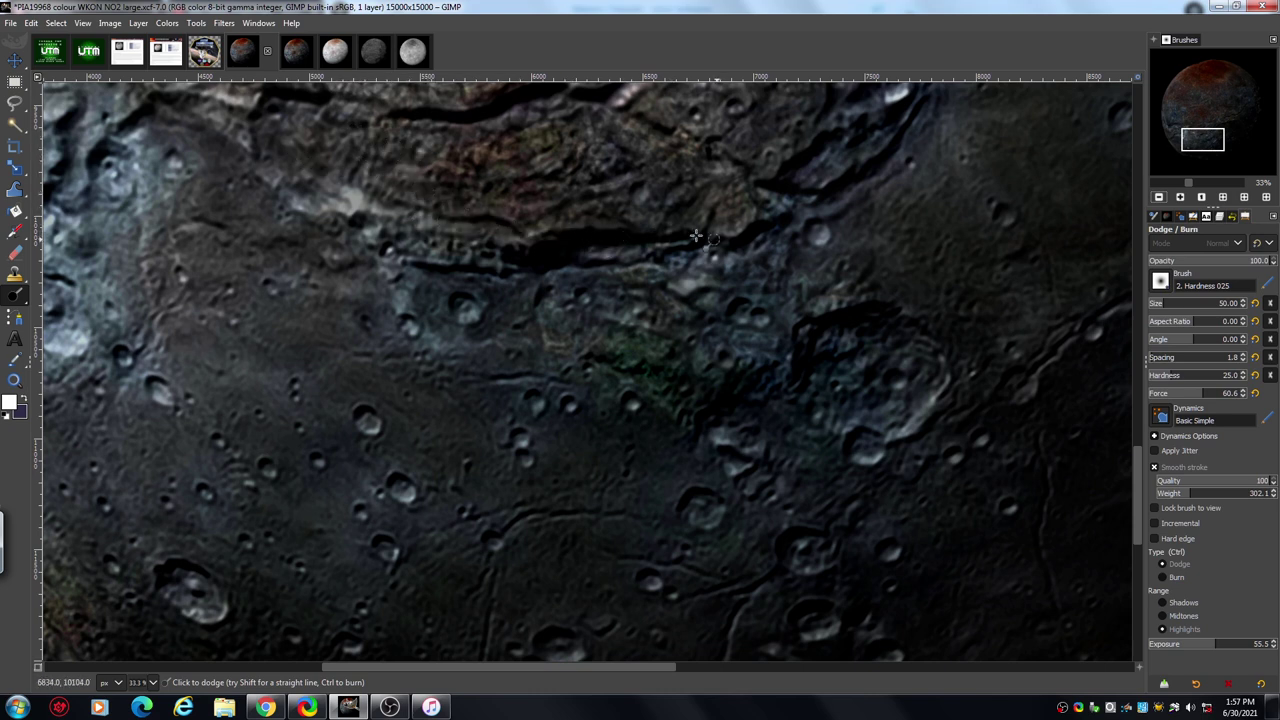
pyautogui.moveTo(1136, 479); pyautogui.dragTo(1130, 457)
pyautogui.click(1179, 199)
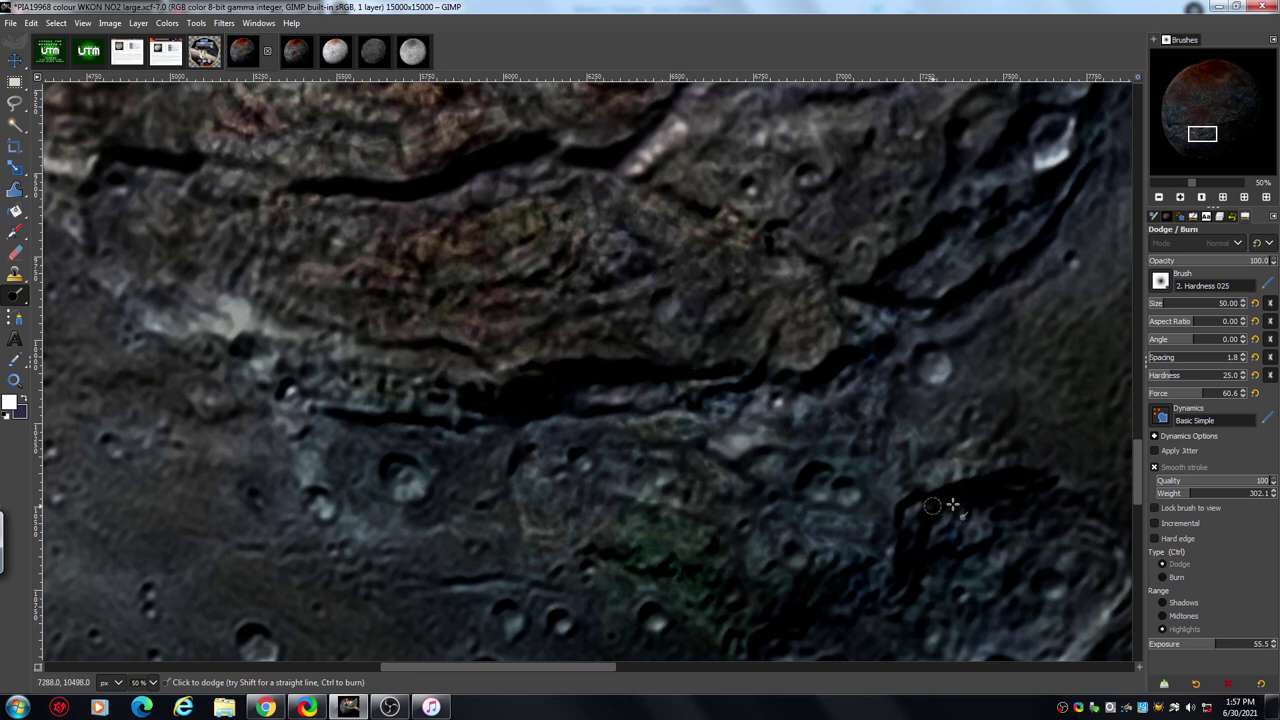
# Step: At 25%, pan over the southern limb and plains, then back up to the red-and-blue mid-latitudes
pyautogui.click(1158, 197)
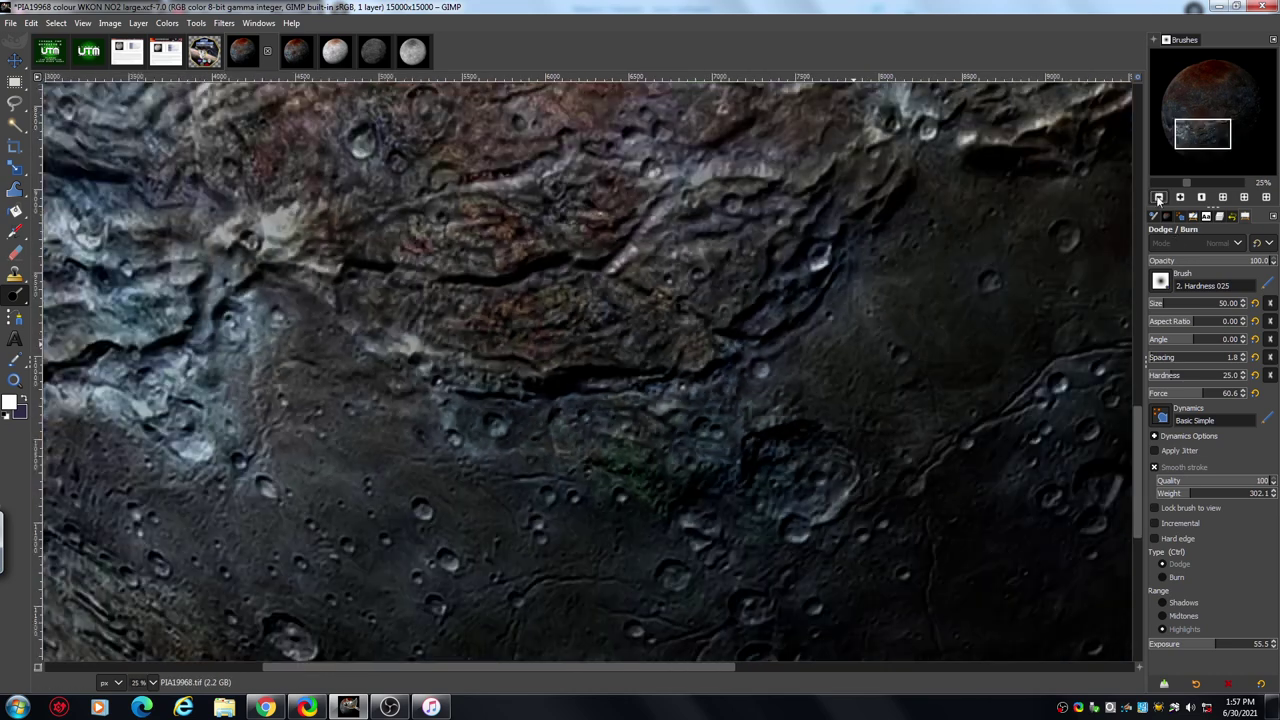
pyautogui.click(1158, 197)
pyautogui.moveTo(709, 682); pyautogui.dragTo(600, 676)
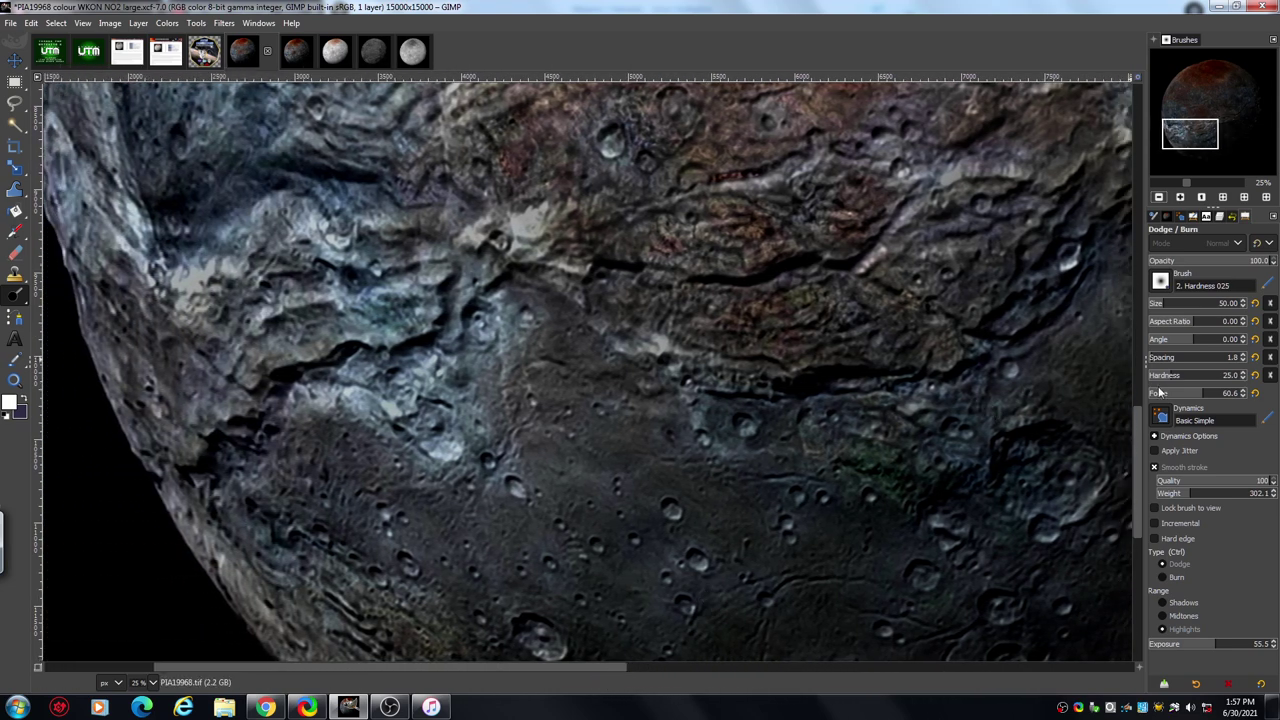
pyautogui.moveTo(1137, 433); pyautogui.dragTo(1137, 478)
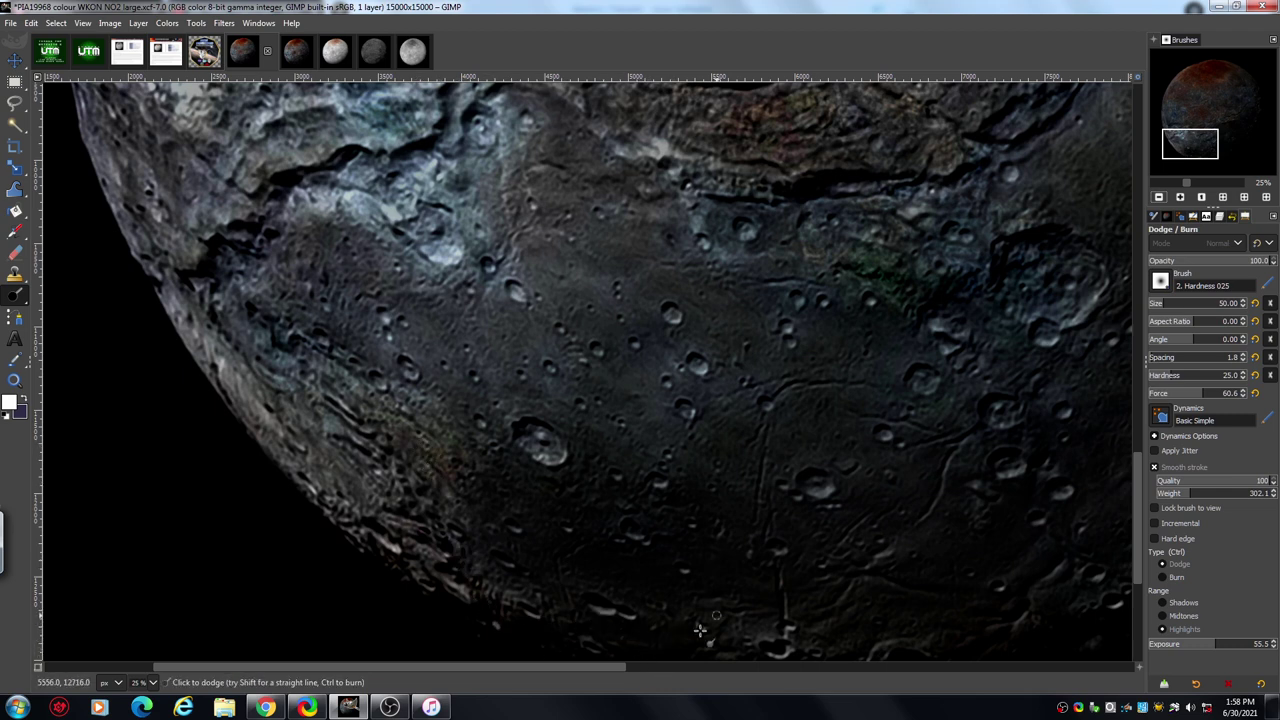
pyautogui.moveTo(614, 674); pyautogui.dragTo(893, 665)
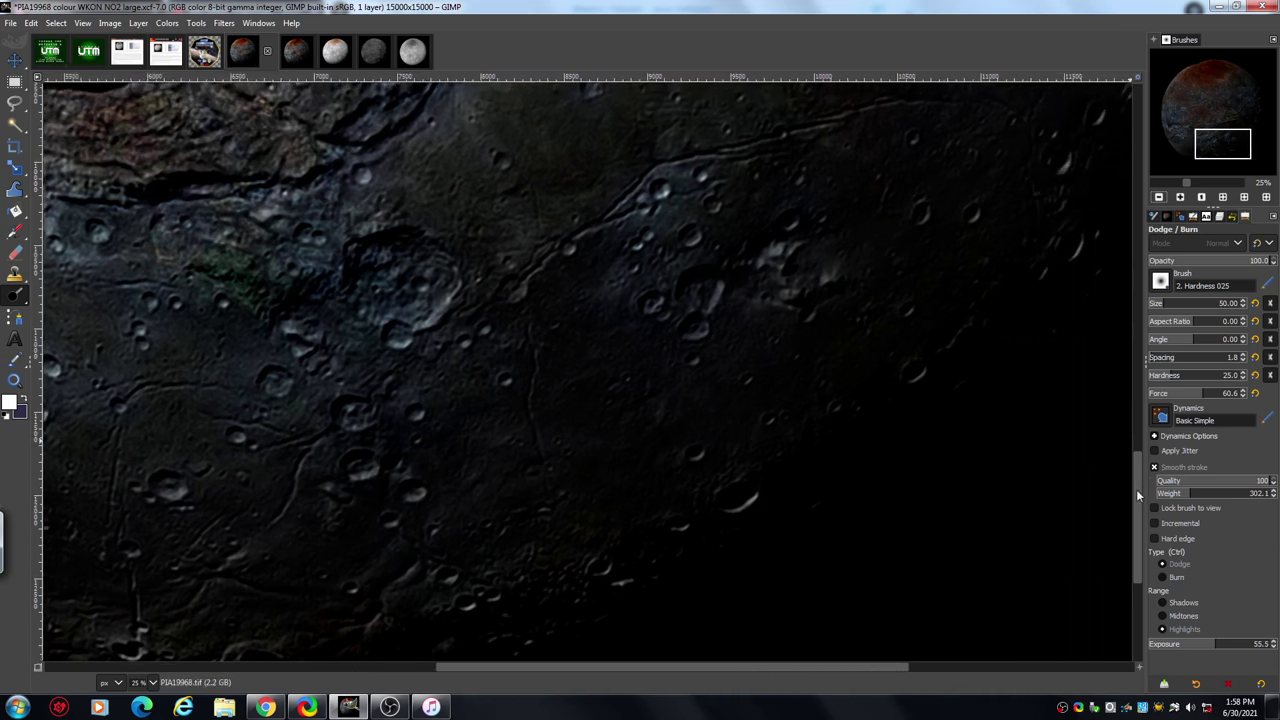
pyautogui.moveTo(1136, 489); pyautogui.dragTo(1135, 272)
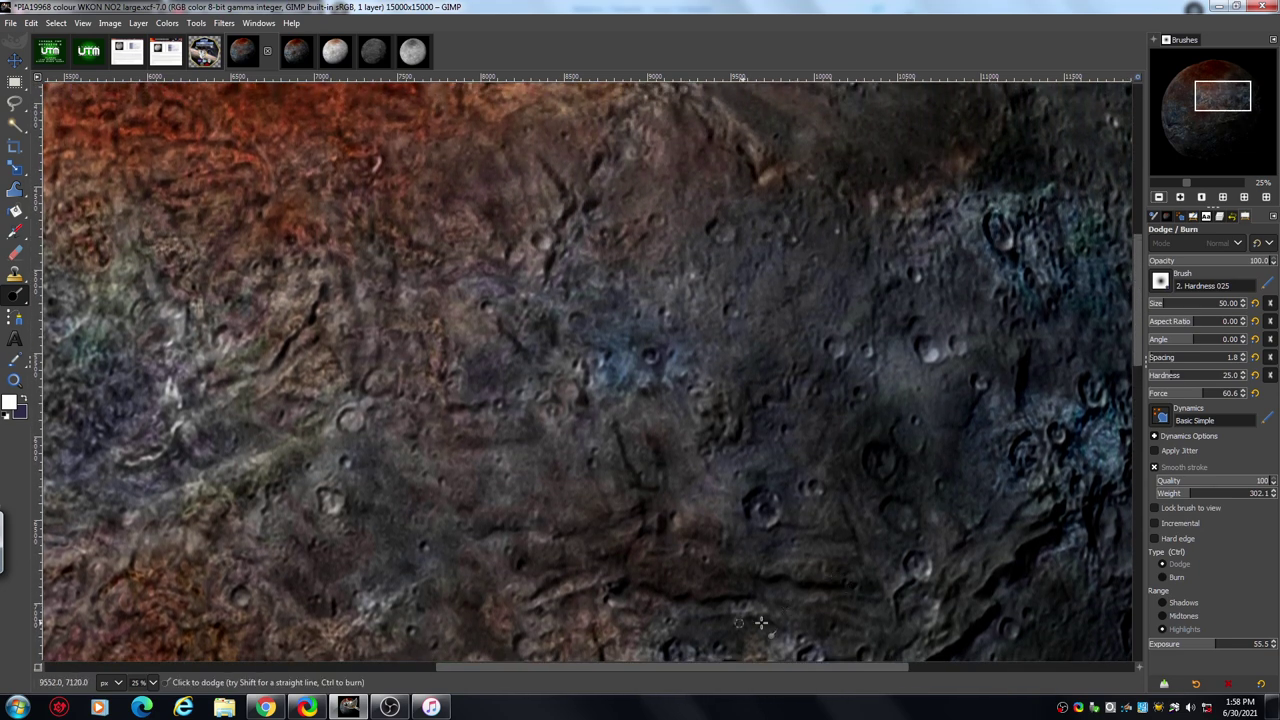
# Step: Zoom in three steps on the mixed reddish and grey-purple terrain below the red area
pyautogui.moveTo(738, 668); pyautogui.dragTo(572, 693)
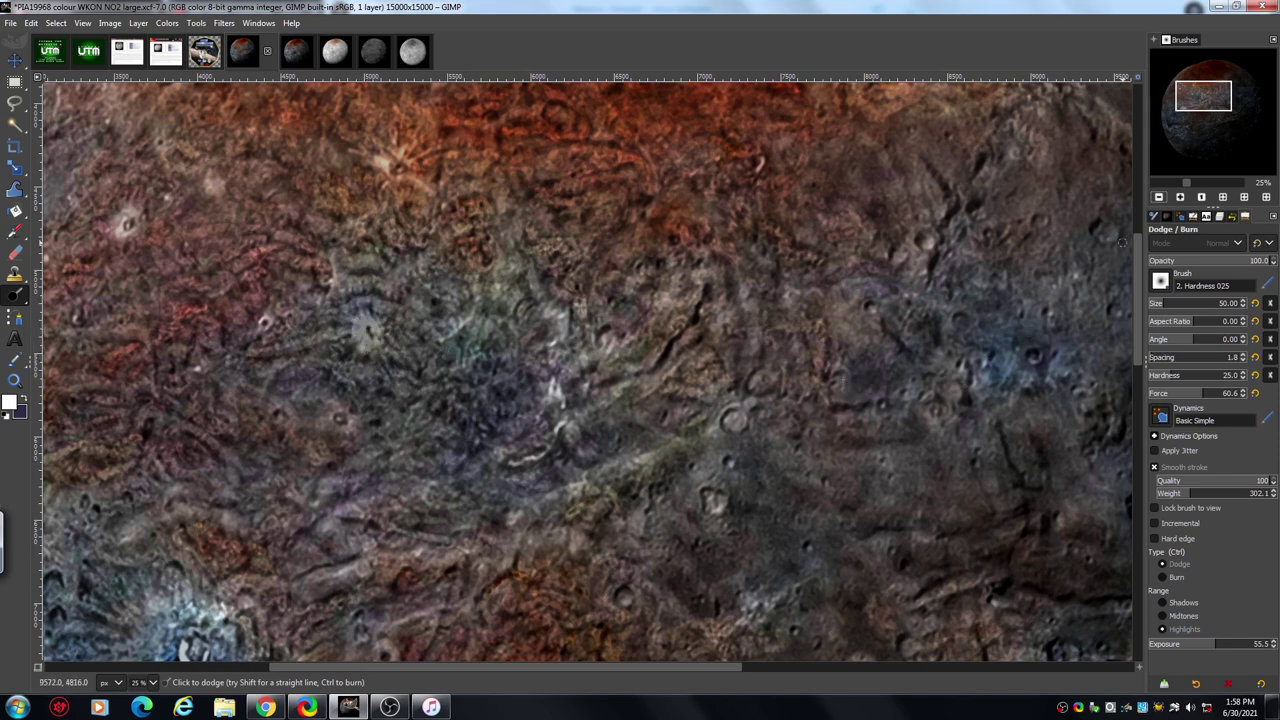
pyautogui.click(1180, 197)
pyautogui.click(1180, 197)
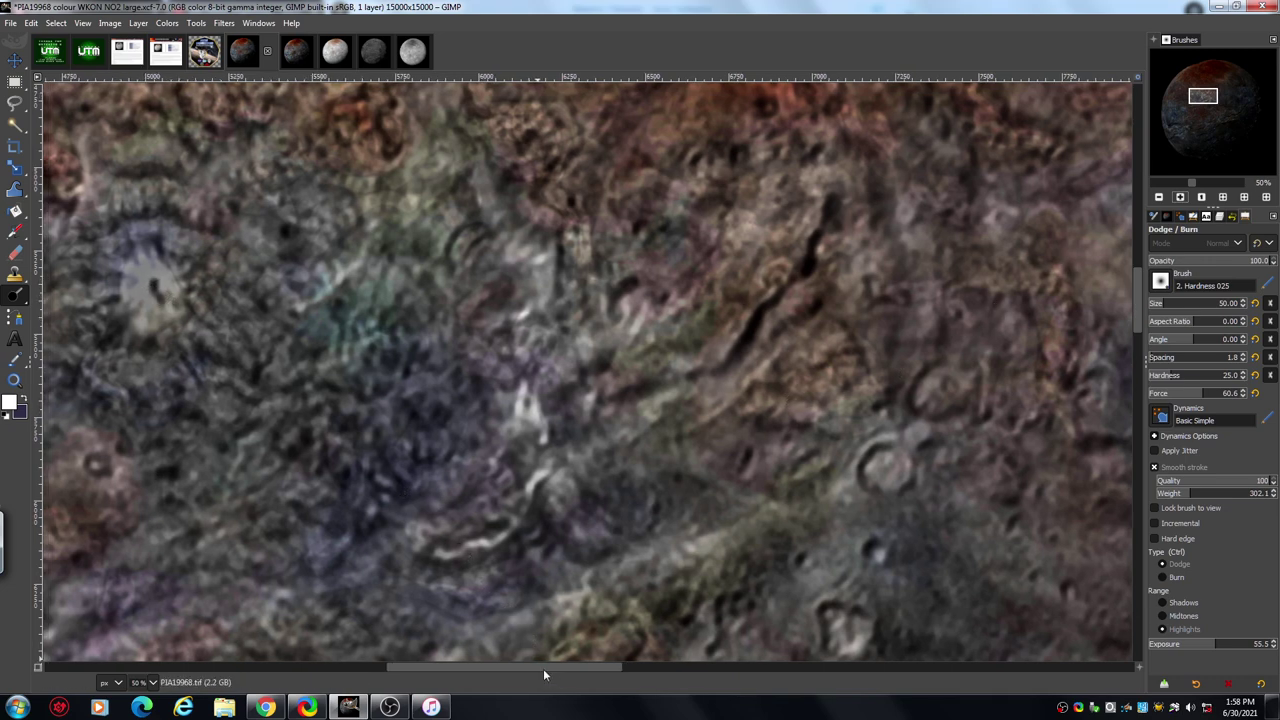
pyautogui.moveTo(543, 668); pyautogui.dragTo(520, 668)
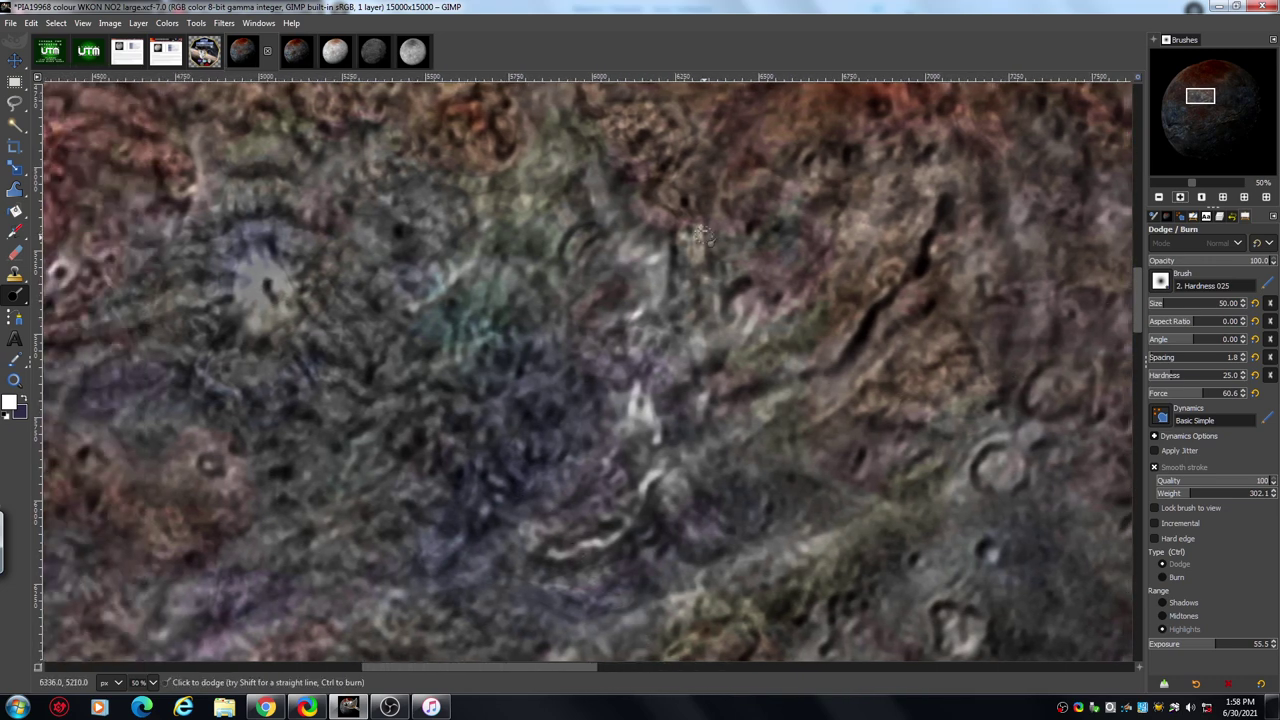
pyautogui.click(1181, 197)
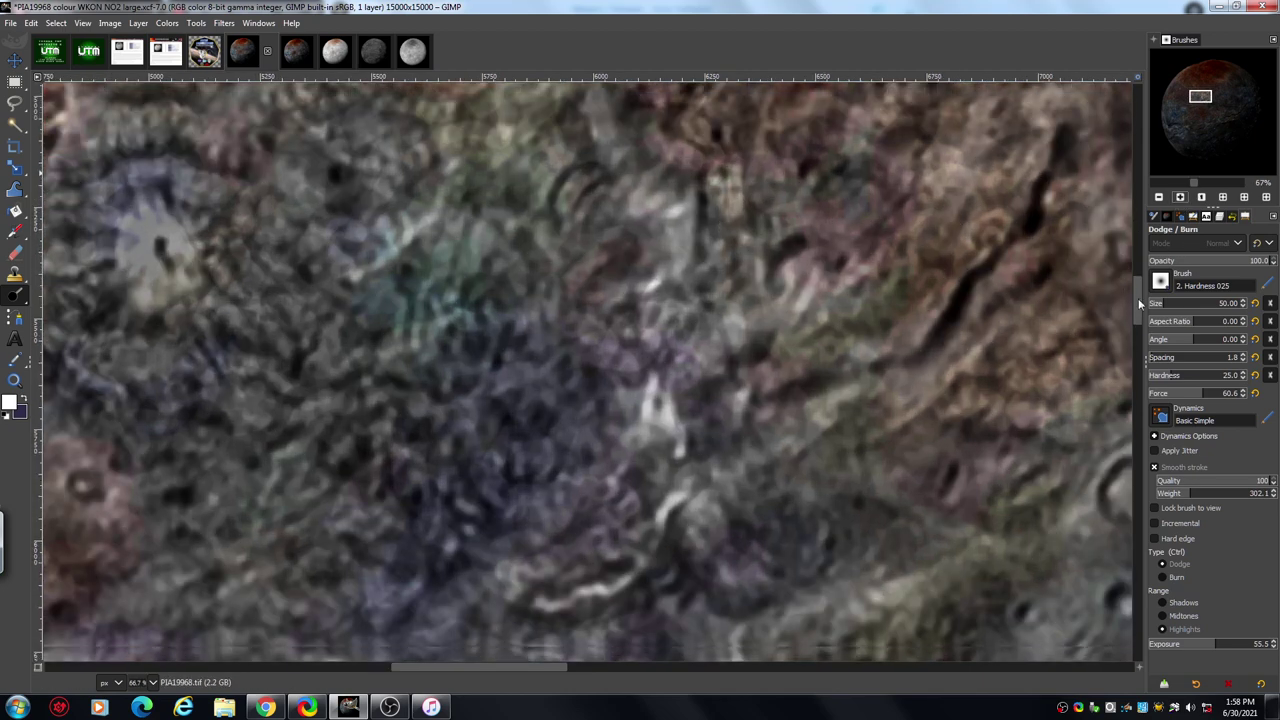
pyautogui.moveTo(1138, 298); pyautogui.dragTo(1137, 279)
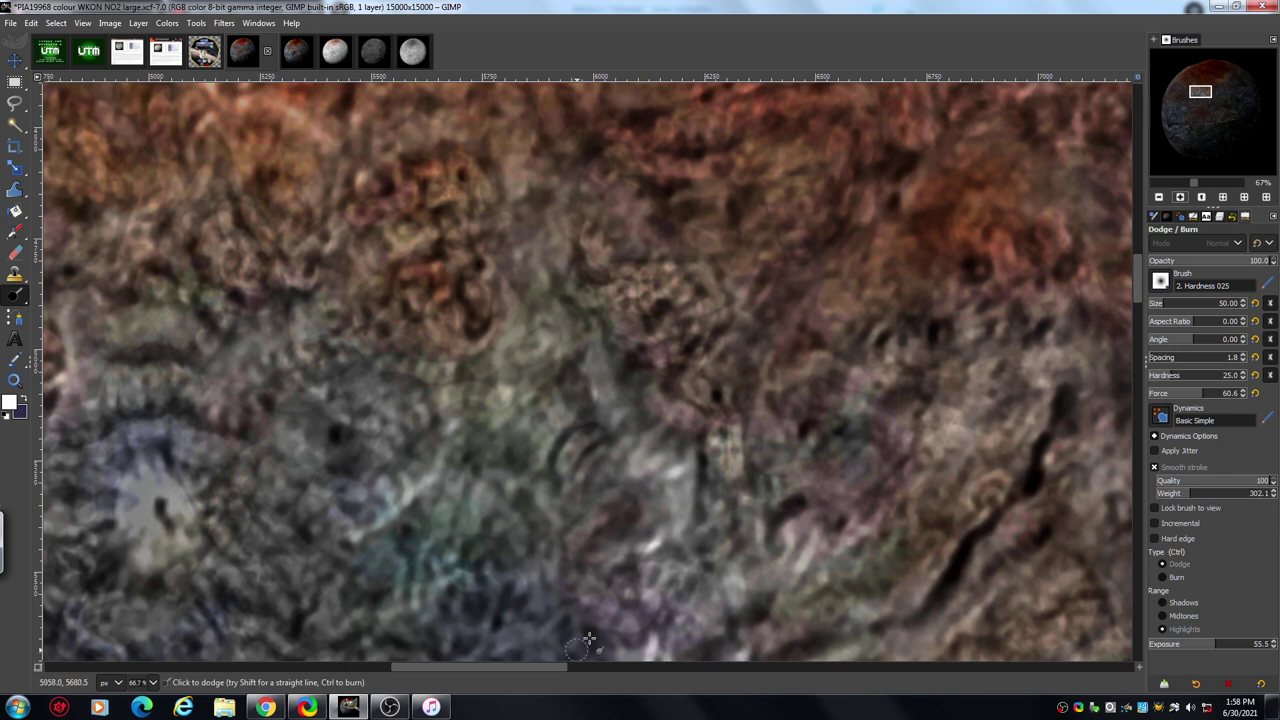
pyautogui.moveTo(540, 668); pyautogui.dragTo(558, 668)
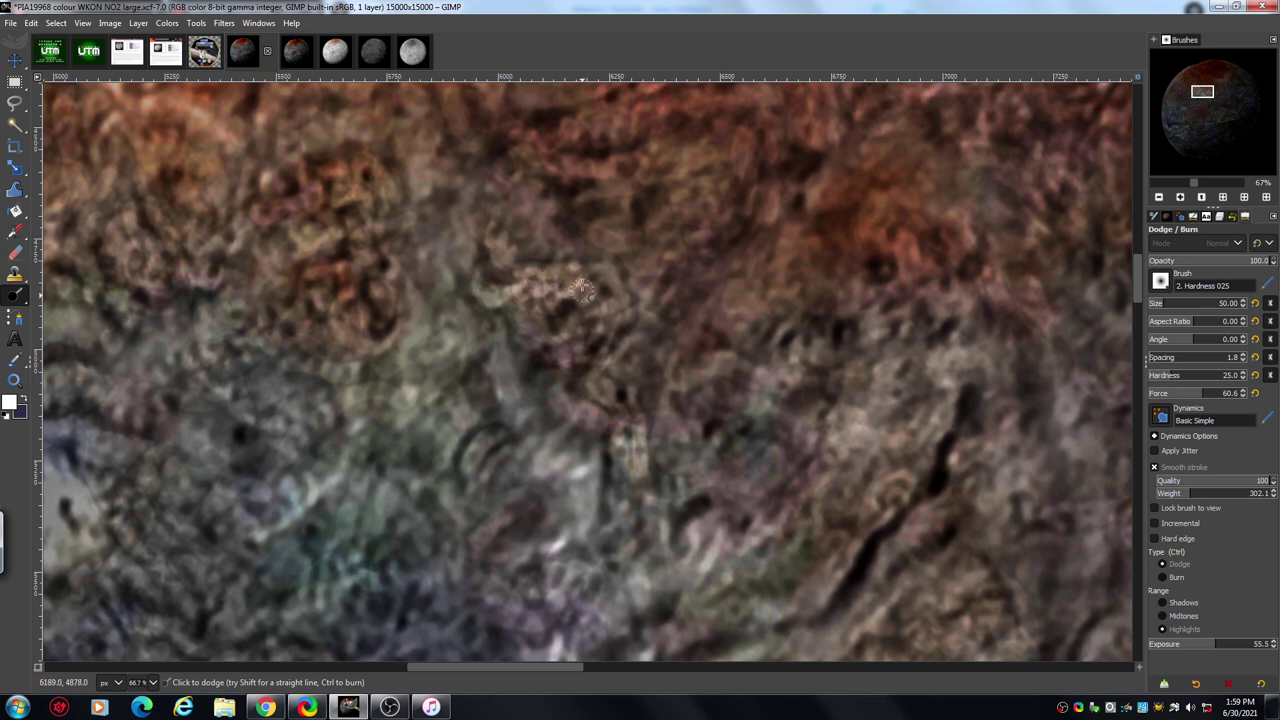
# Step: Dodge-lighten the highlights across the mottled purplish-grey patch and its surroundings
pyautogui.moveTo(582, 289); pyautogui.dragTo(640, 305)
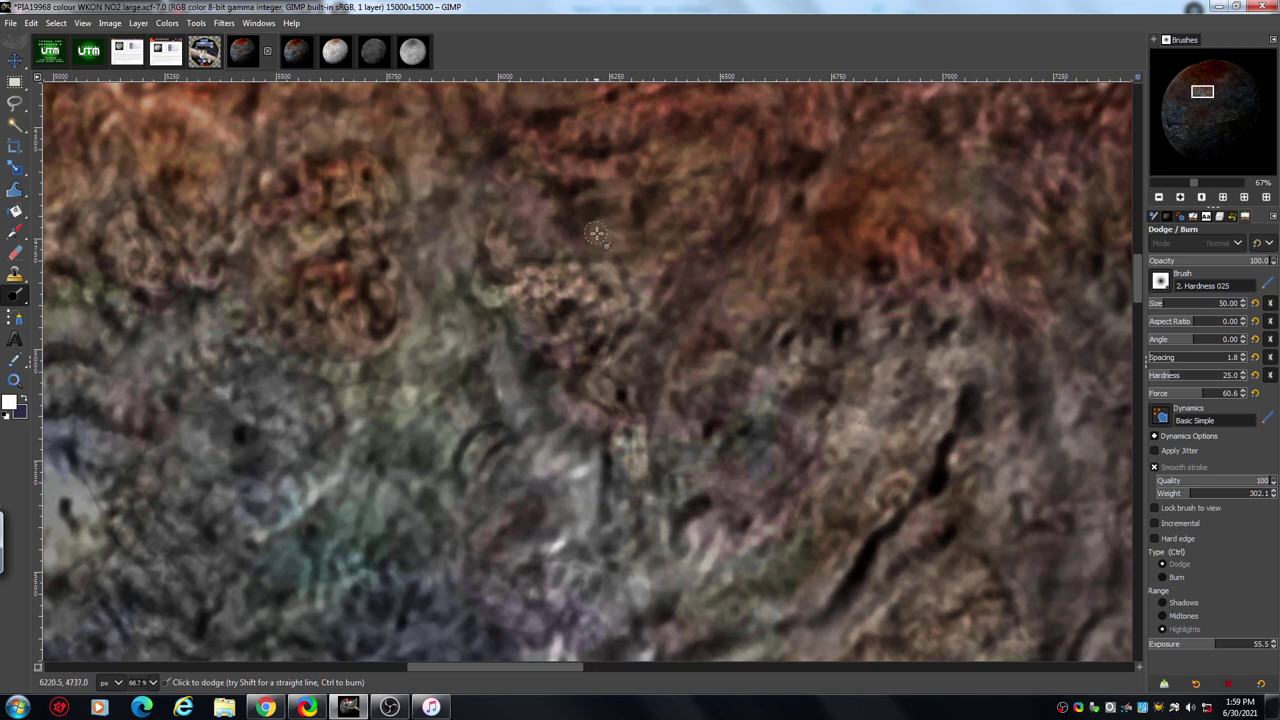
pyautogui.moveTo(560, 245)
pyautogui.mouseDown()
pyautogui.moveTo(541, 190)
pyautogui.moveTo(510, 206)
pyautogui.moveTo(501, 164)
pyautogui.moveTo(485, 163)
pyautogui.moveTo(539, 151)
pyautogui.moveTo(580, 168)
pyautogui.mouseUp()
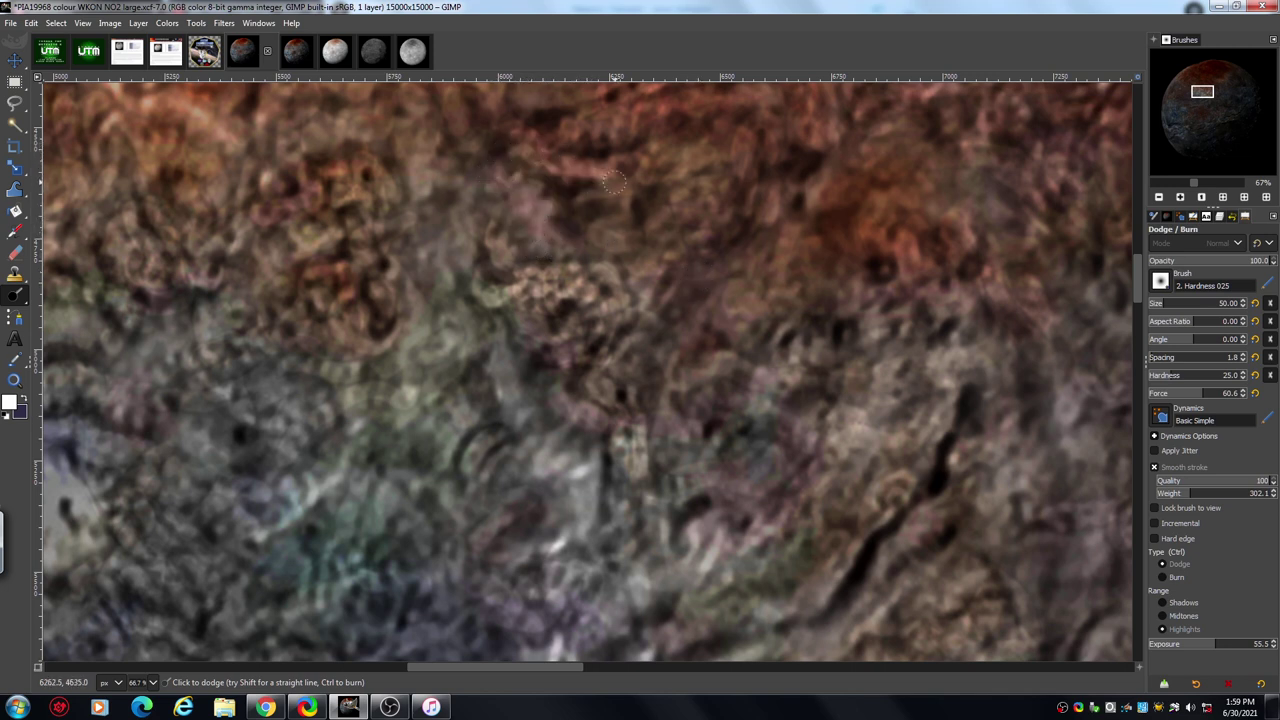
pyautogui.moveTo(580, 325)
pyautogui.mouseDown()
pyautogui.moveTo(538, 366)
pyautogui.moveTo(647, 400)
pyautogui.moveTo(630, 427)
pyautogui.moveTo(579, 410)
pyautogui.moveTo(708, 429)
pyautogui.moveTo(653, 454)
pyautogui.moveTo(679, 452)
pyautogui.moveTo(694, 510)
pyautogui.mouseUp()
pyautogui.moveTo(665, 358)
pyautogui.mouseDown()
pyautogui.moveTo(651, 377)
pyautogui.moveTo(668, 346)
pyautogui.mouseUp()
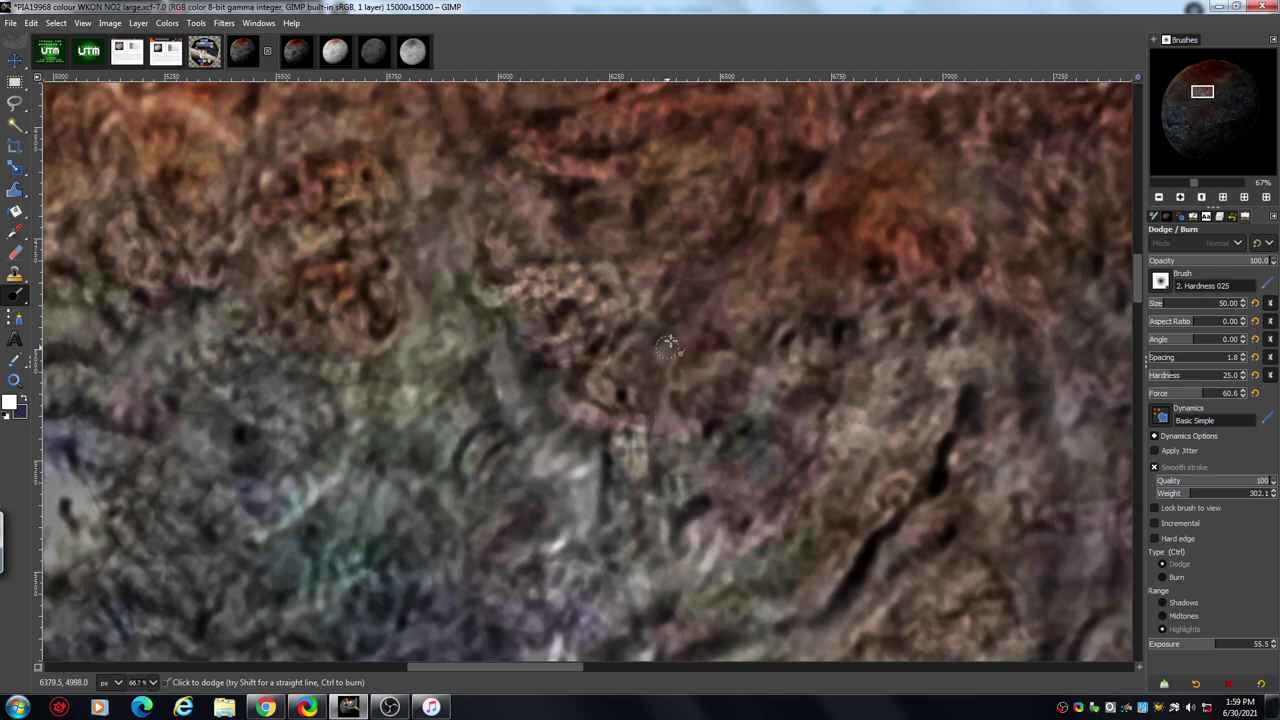
# Step: Zoom out to 33% and pan left toward the western limb and reddish mid-latitudes
pyautogui.click(1159, 197)
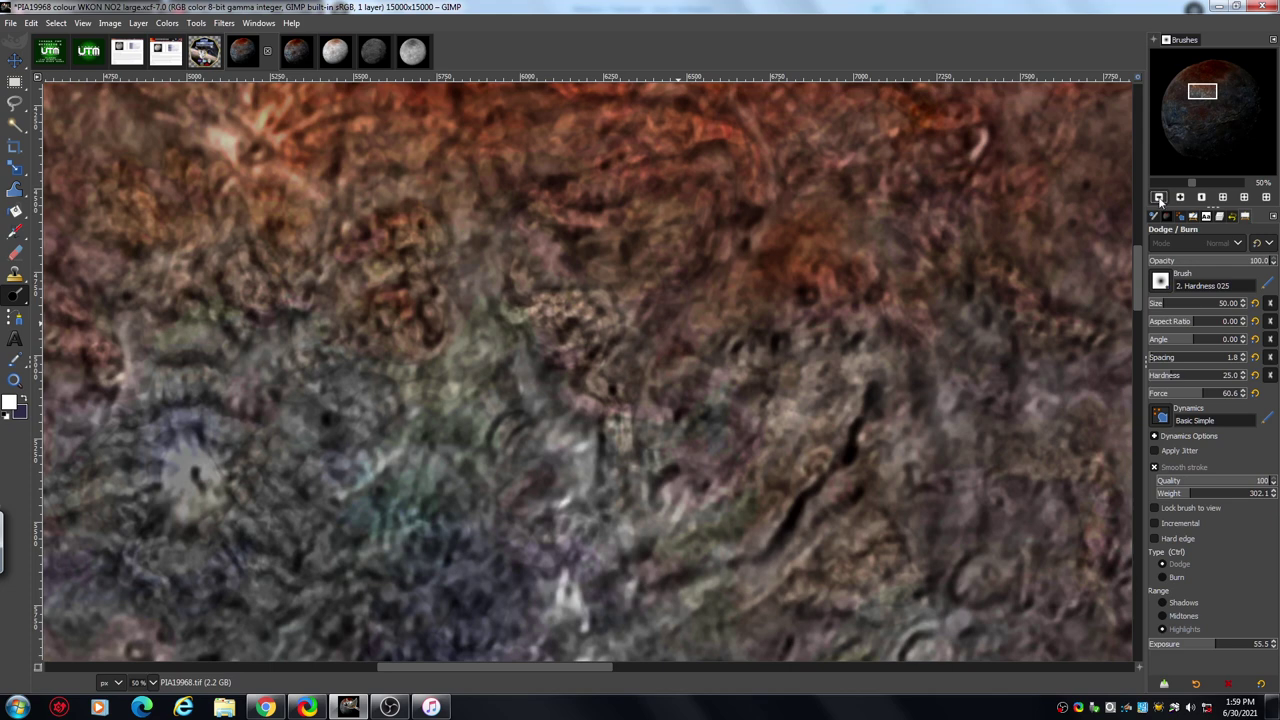
pyautogui.click(1159, 197)
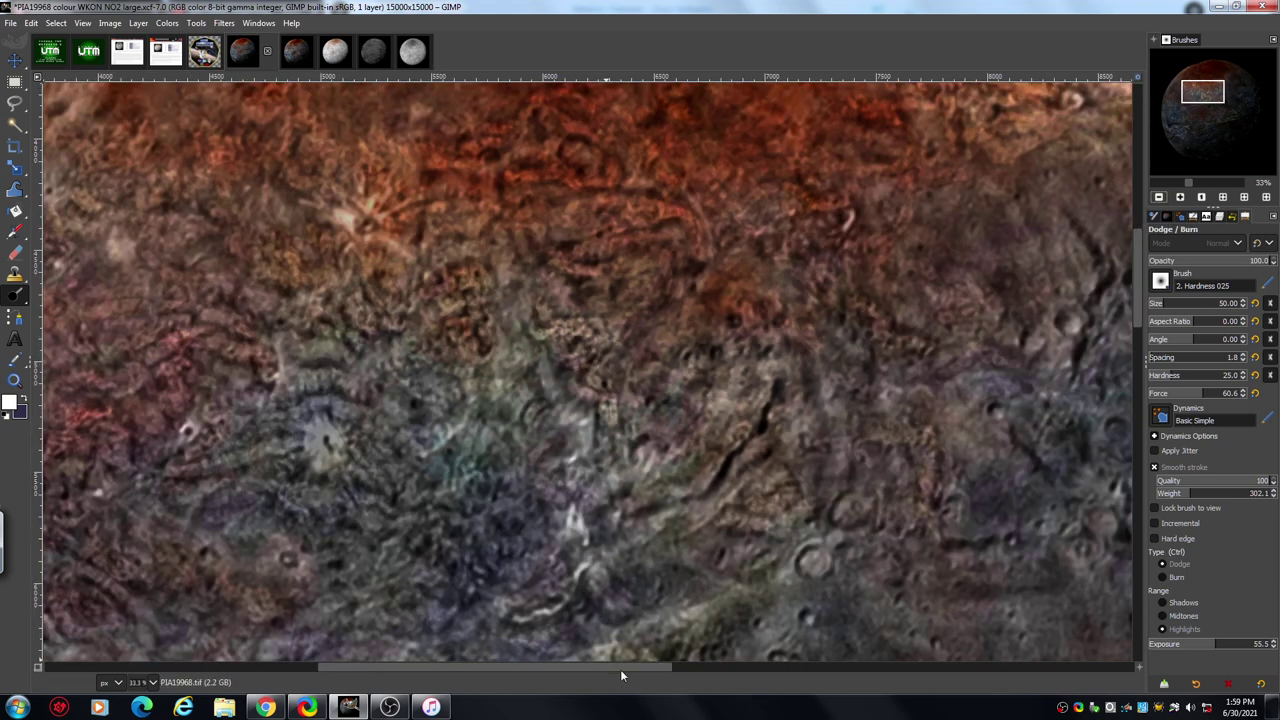
pyautogui.moveTo(620, 669); pyautogui.dragTo(482, 700)
pyautogui.moveTo(1136, 275); pyautogui.dragTo(1138, 293)
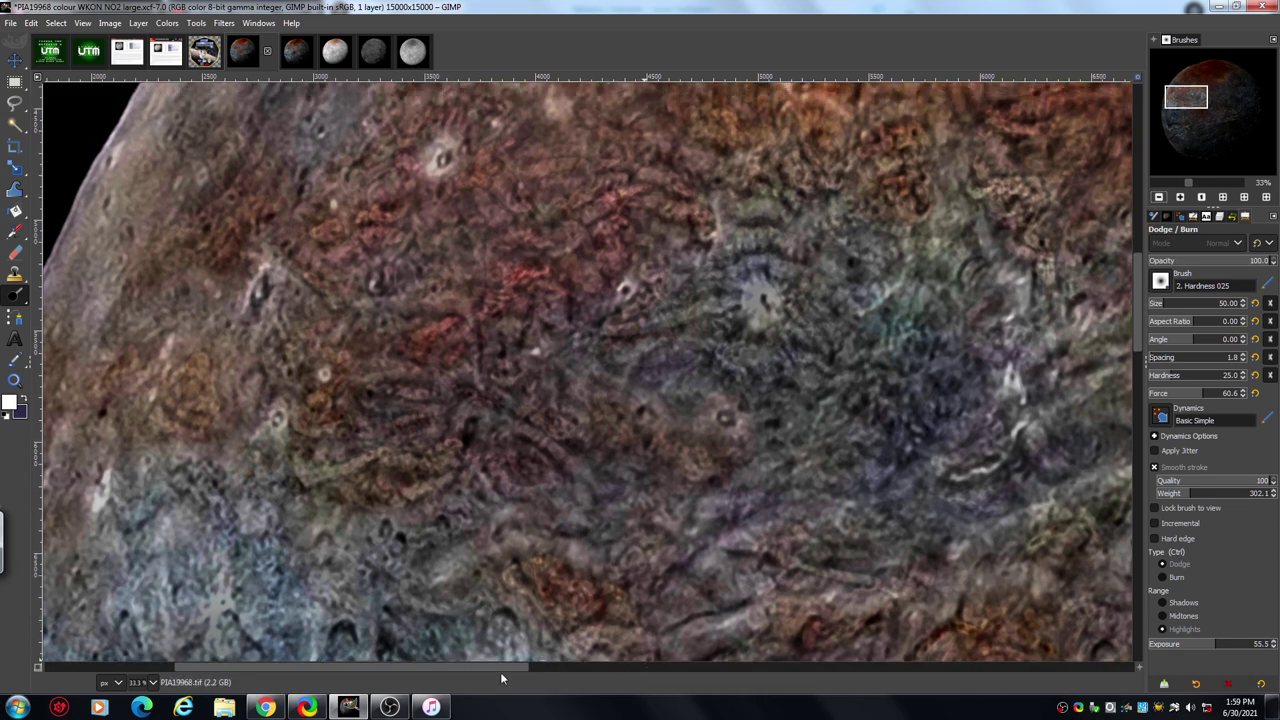
pyautogui.hscroll(-3, 500, 668)
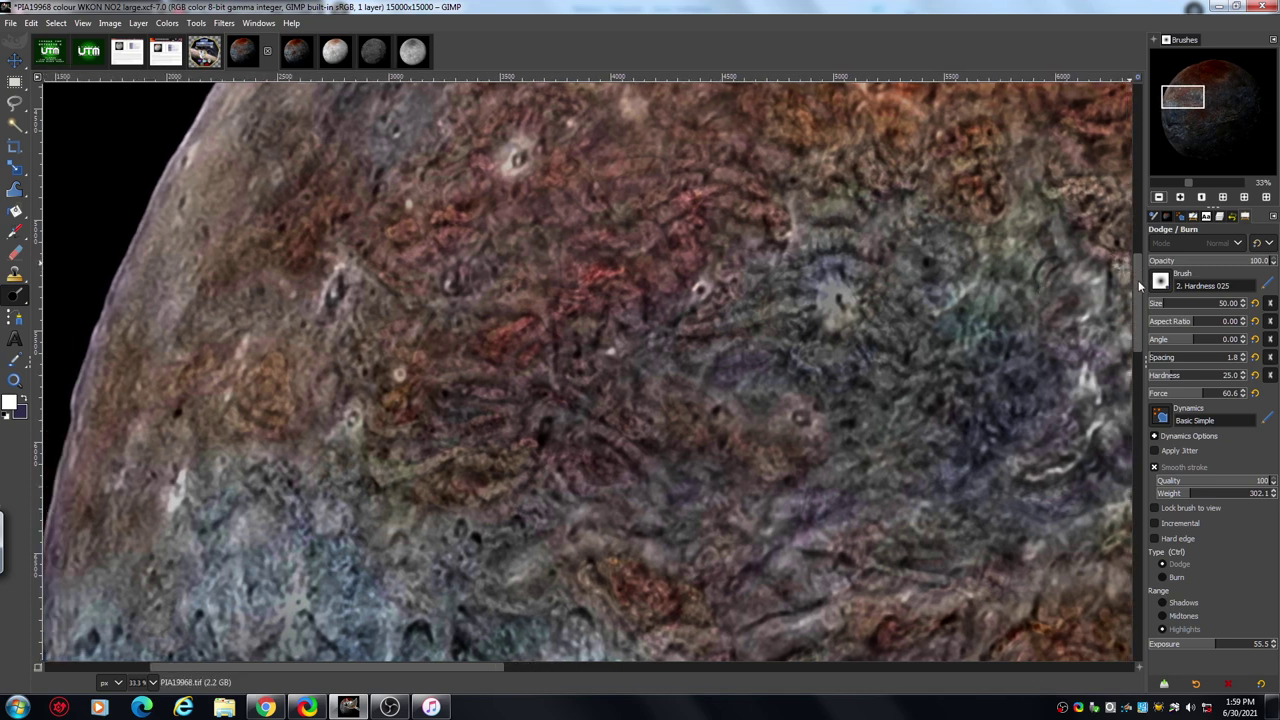
pyautogui.scroll(-3, 1137, 285)
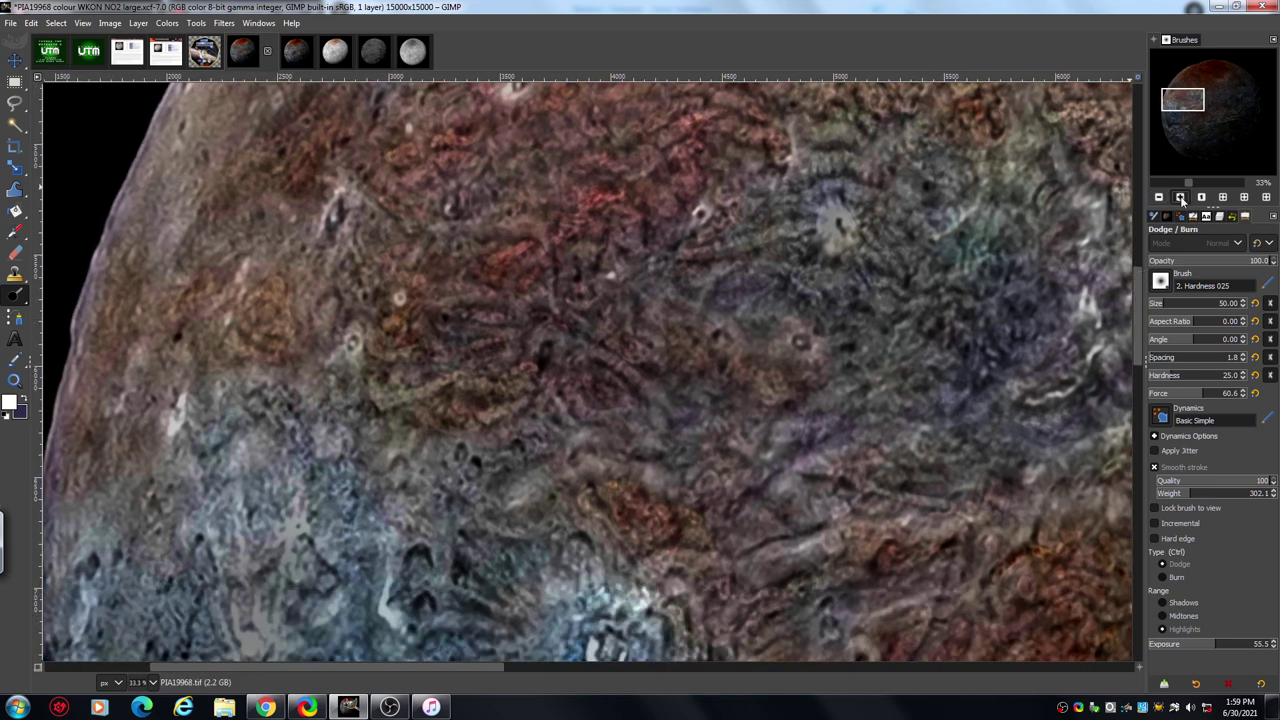
# Step: Zoom to 50%, pan left, and dodge-lighten a short stretch of reddish terrain
pyautogui.click(1180, 197)
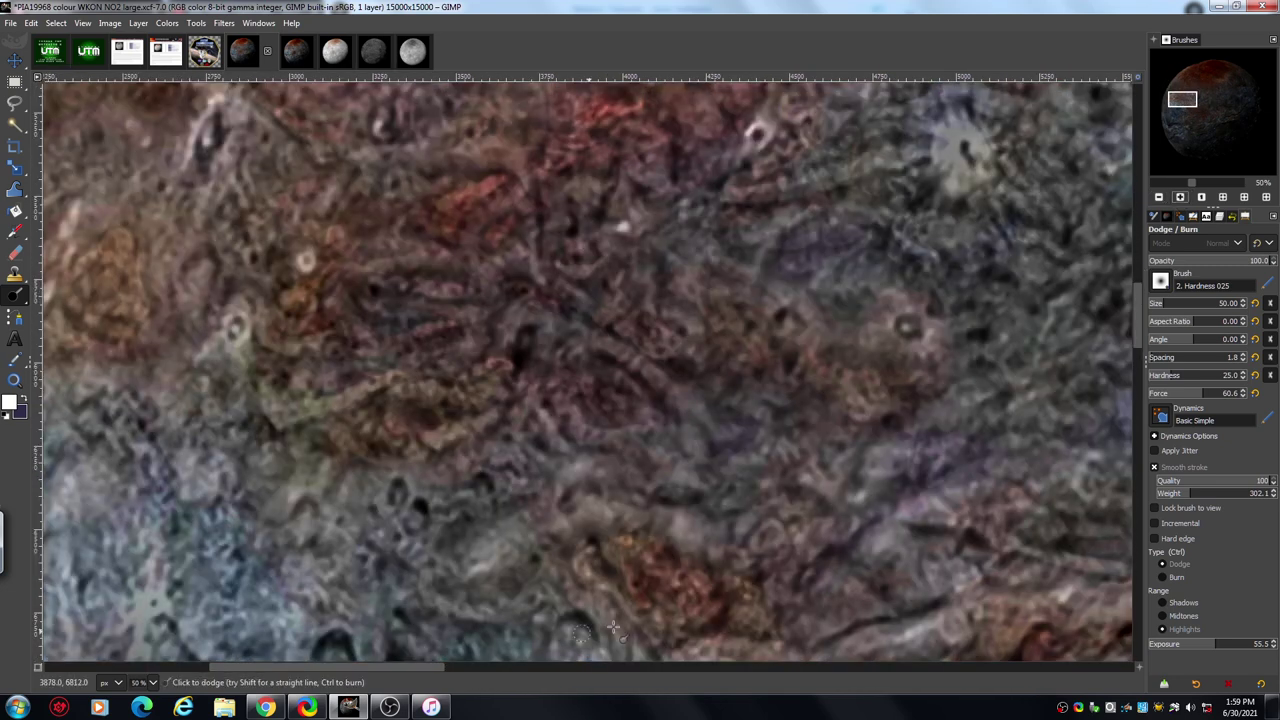
pyautogui.hscroll(-3, 416, 664)
pyautogui.moveTo(410, 680); pyautogui.dragTo(402, 685)
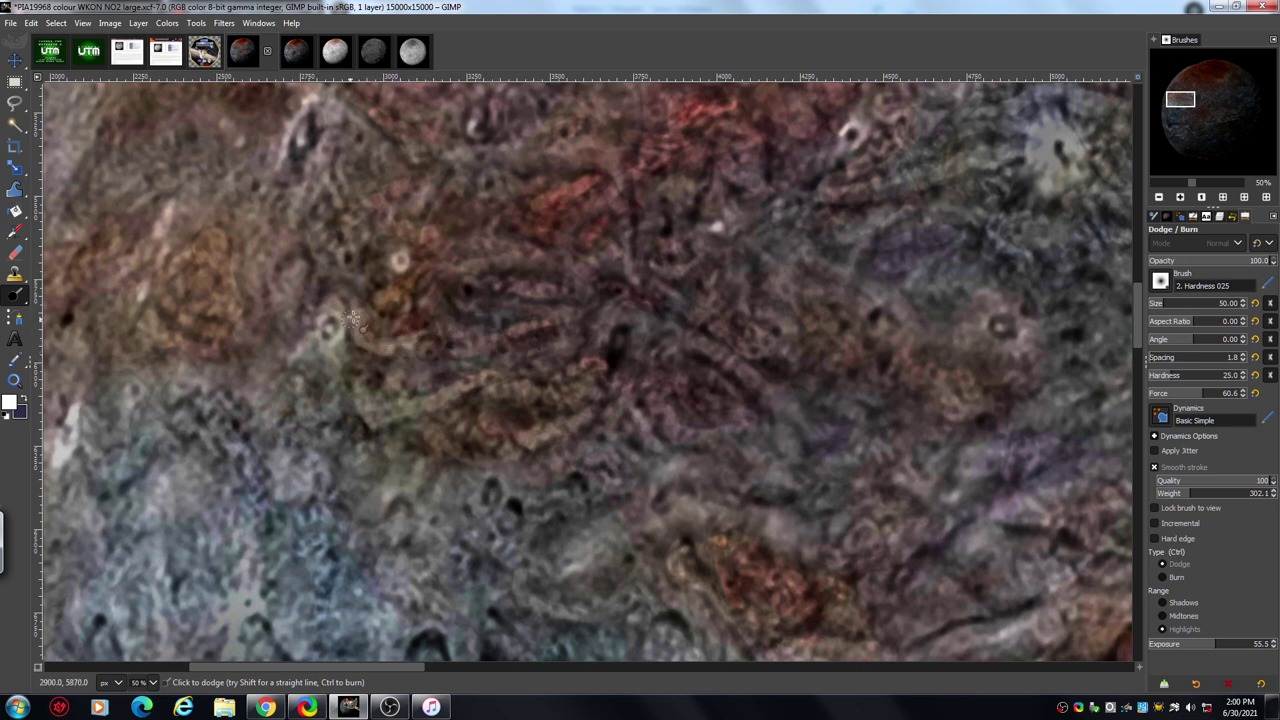
pyautogui.moveTo(388, 258)
pyautogui.mouseDown()
pyautogui.moveTo(386, 319)
pyautogui.moveTo(422, 266)
pyautogui.moveTo(473, 265)
pyautogui.moveTo(485, 291)
pyautogui.moveTo(500, 280)
pyautogui.moveTo(529, 302)
pyautogui.moveTo(592, 277)
pyautogui.moveTo(639, 288)
pyautogui.moveTo(598, 286)
pyautogui.moveTo(631, 302)
pyautogui.moveTo(623, 318)
pyautogui.moveTo(585, 316)
pyautogui.moveTo(592, 270)
pyautogui.moveTo(523, 270)
pyautogui.moveTo(526, 243)
pyautogui.moveTo(503, 255)
pyautogui.moveTo(477, 238)
pyautogui.moveTo(419, 251)
pyautogui.mouseUp()
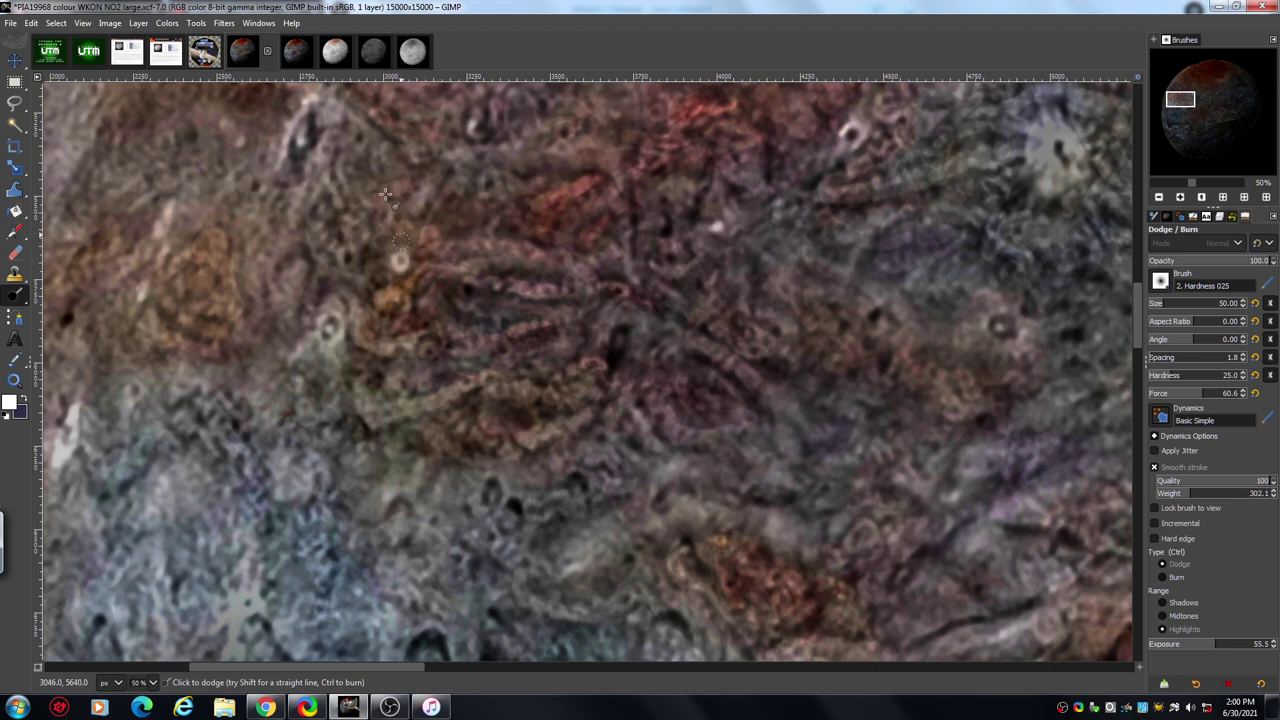
pyautogui.moveTo(385, 194); pyautogui.dragTo(374, 276)
# Step: Extend Dodge strokes across the reddish and grey-purple ridged ground to the right and top
pyautogui.moveTo(522, 357)
pyautogui.mouseDown()
pyautogui.moveTo(512, 360)
pyautogui.moveTo(537, 370)
pyautogui.moveTo(580, 362)
pyautogui.mouseUp()
pyautogui.moveTo(515, 397)
pyautogui.mouseDown()
pyautogui.moveTo(550, 391)
pyautogui.moveTo(569, 416)
pyautogui.mouseUp()
pyautogui.moveTo(433, 431)
pyautogui.mouseDown()
pyautogui.moveTo(472, 450)
pyautogui.moveTo(456, 411)
pyautogui.moveTo(526, 448)
pyautogui.mouseUp()
pyautogui.moveTo(370, 360); pyautogui.dragTo(381, 366)
pyautogui.moveTo(633, 349)
pyautogui.mouseDown()
pyautogui.moveTo(752, 408)
pyautogui.moveTo(701, 363)
pyautogui.moveTo(695, 381)
pyautogui.moveTo(731, 380)
pyautogui.moveTo(758, 409)
pyautogui.moveTo(777, 367)
pyautogui.moveTo(769, 283)
pyautogui.moveTo(655, 237)
pyautogui.moveTo(648, 212)
pyautogui.moveTo(710, 308)
pyautogui.moveTo(683, 287)
pyautogui.moveTo(685, 154)
pyautogui.moveTo(600, 170)
pyautogui.moveTo(441, 142)
pyautogui.moveTo(442, 165)
pyautogui.moveTo(525, 265)
pyautogui.mouseUp()
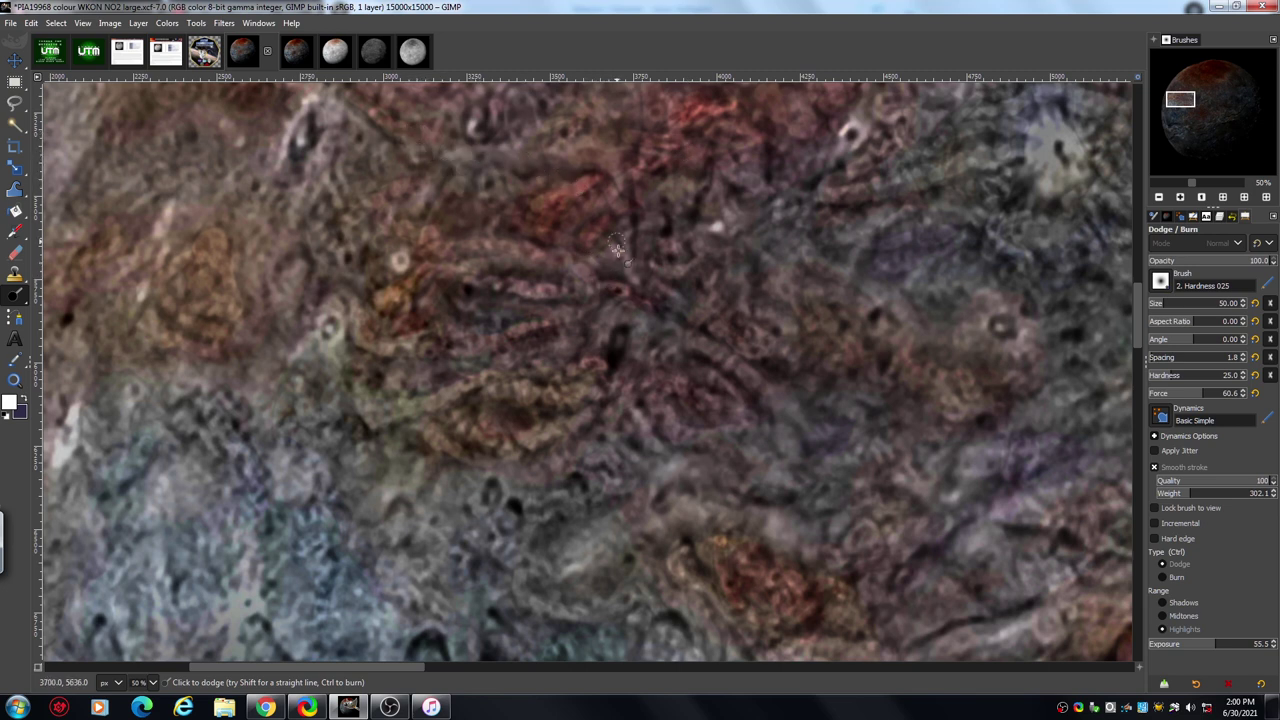
pyautogui.moveTo(617, 248)
pyautogui.mouseDown()
pyautogui.moveTo(569, 216)
pyautogui.moveTo(537, 220)
pyautogui.moveTo(552, 211)
pyautogui.moveTo(544, 190)
pyautogui.moveTo(564, 202)
pyautogui.moveTo(580, 183)
pyautogui.moveTo(607, 184)
pyautogui.moveTo(629, 206)
pyautogui.mouseUp()
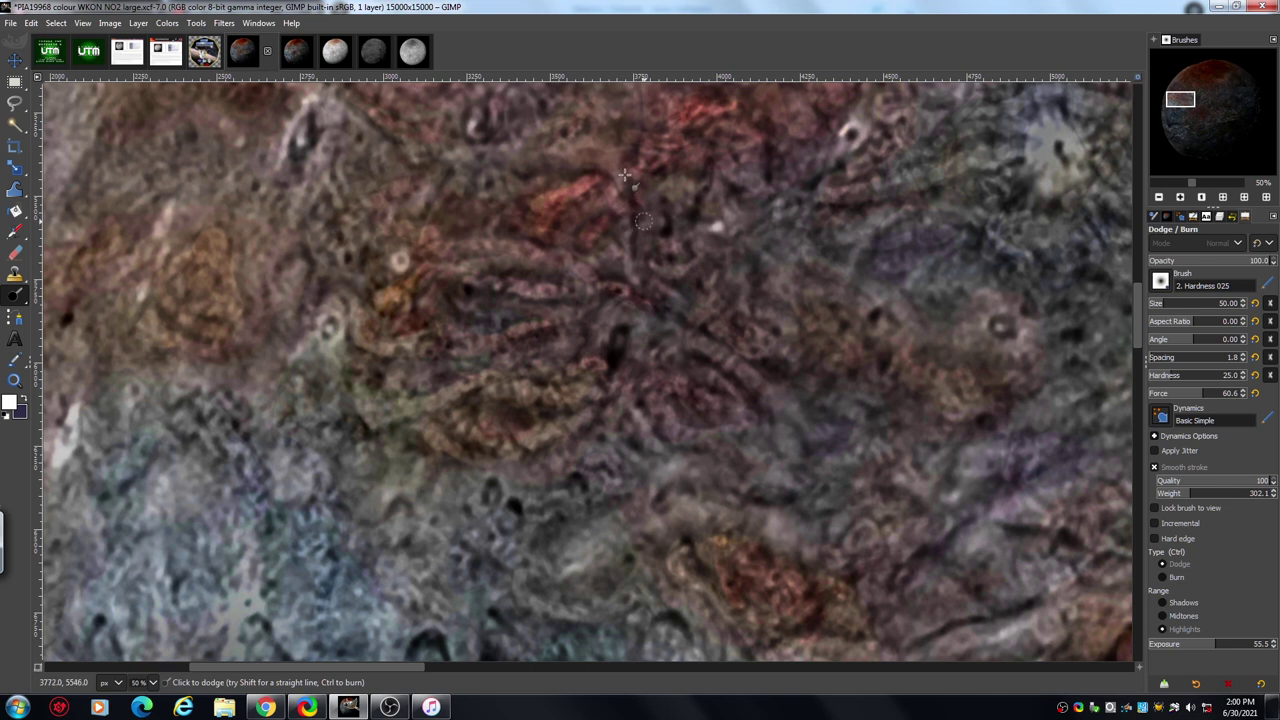
pyautogui.moveTo(469, 129)
pyautogui.mouseDown()
pyautogui.moveTo(422, 142)
pyautogui.moveTo(346, 93)
pyautogui.mouseUp()
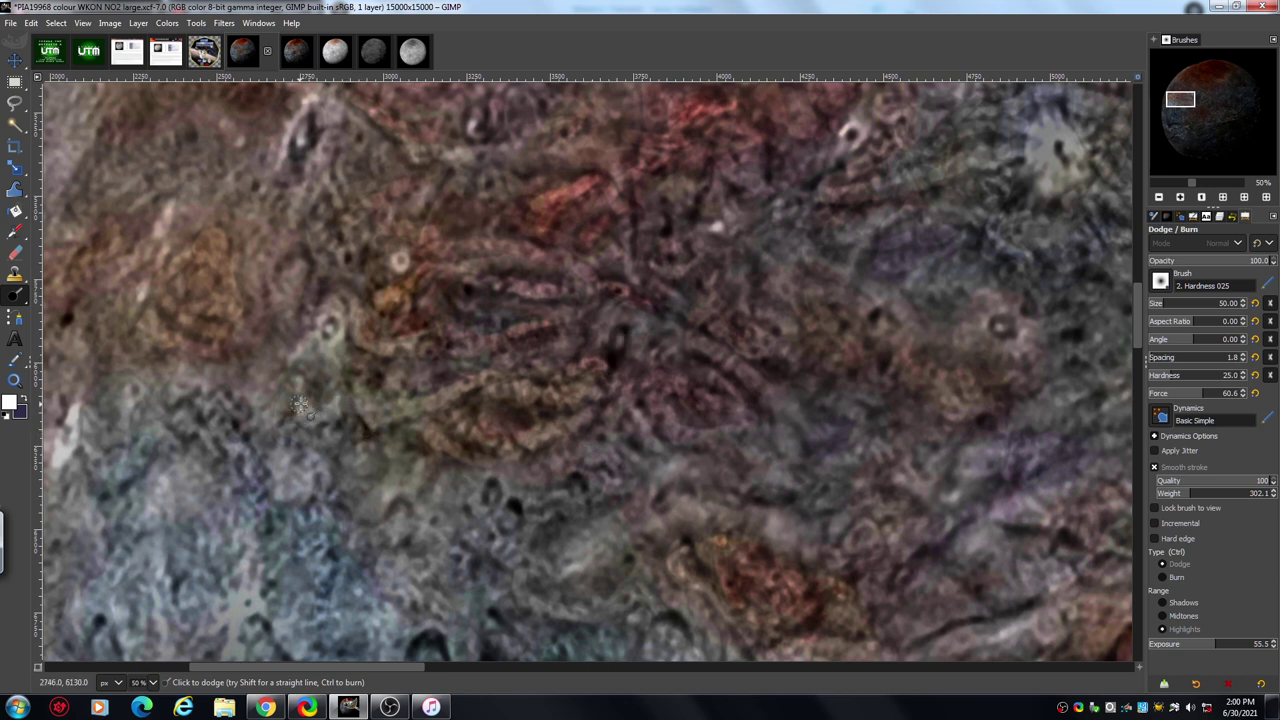
pyautogui.moveTo(332, 200)
pyautogui.mouseDown()
pyautogui.moveTo(338, 260)
pyautogui.moveTo(361, 258)
pyautogui.moveTo(339, 216)
pyautogui.moveTo(352, 208)
pyautogui.moveTo(371, 228)
pyautogui.moveTo(386, 216)
pyautogui.moveTo(353, 186)
pyautogui.moveTo(350, 209)
pyautogui.moveTo(423, 165)
pyautogui.moveTo(436, 177)
pyautogui.moveTo(393, 151)
pyautogui.moveTo(378, 167)
pyautogui.moveTo(380, 140)
pyautogui.moveTo(355, 160)
pyautogui.moveTo(345, 110)
pyautogui.mouseUp()
pyautogui.moveTo(783, 131)
pyautogui.mouseDown()
pyautogui.moveTo(744, 197)
pyautogui.moveTo(752, 222)
pyautogui.moveTo(803, 164)
pyautogui.moveTo(846, 157)
pyautogui.moveTo(702, 119)
pyautogui.moveTo(709, 168)
pyautogui.moveTo(642, 184)
pyautogui.moveTo(658, 212)
pyautogui.moveTo(645, 207)
pyautogui.moveTo(648, 236)
pyautogui.moveTo(685, 226)
pyautogui.moveTo(632, 262)
pyautogui.moveTo(579, 223)
pyautogui.moveTo(544, 237)
pyautogui.moveTo(600, 212)
pyautogui.moveTo(578, 236)
pyautogui.moveTo(594, 199)
pyautogui.moveTo(494, 216)
pyautogui.moveTo(518, 232)
pyautogui.moveTo(568, 231)
pyautogui.mouseUp()
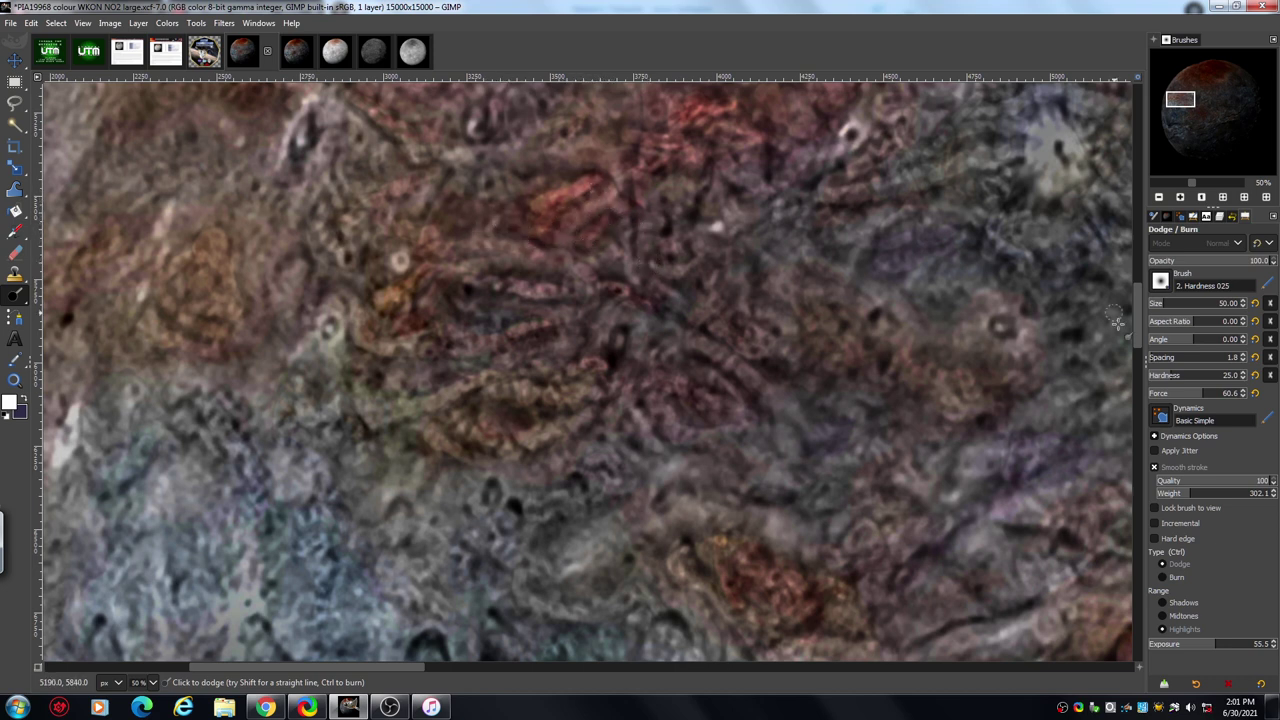
# Step: Zoom out to 18.2% and scroll around the blue patches, canyon belt and red cap
pyautogui.click(1159, 197)
pyautogui.click(1158, 197)
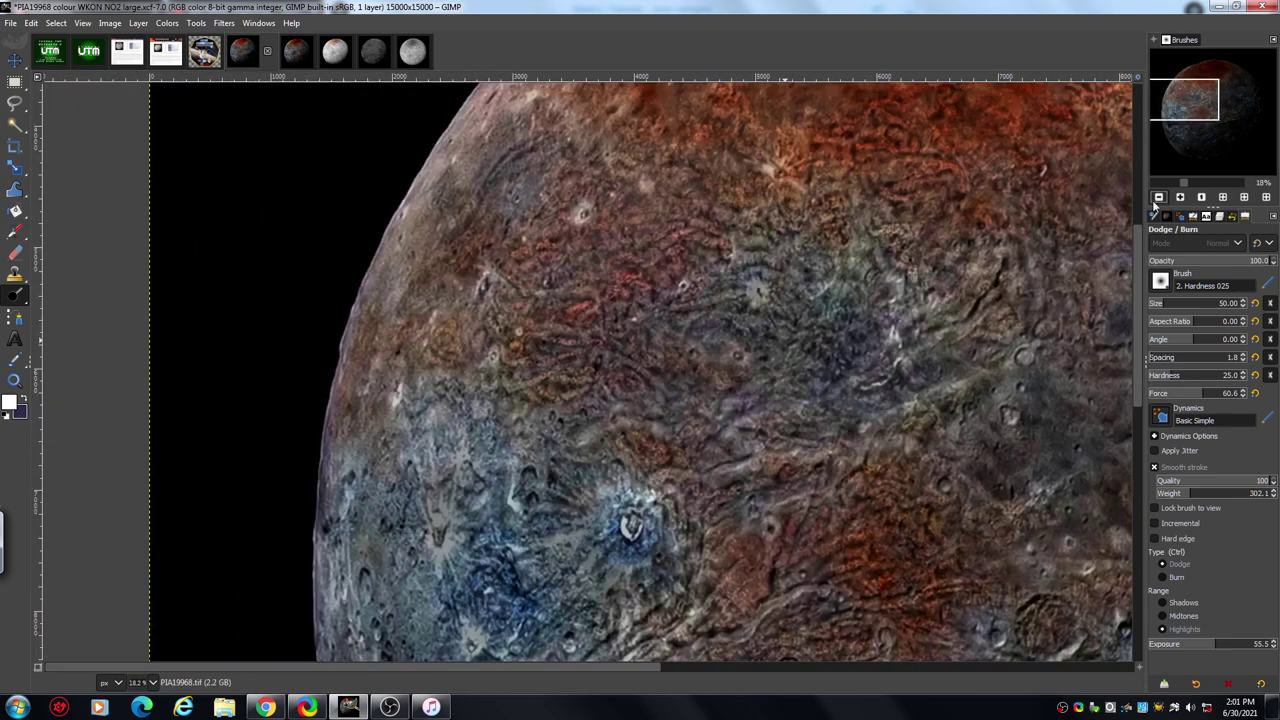
pyautogui.scroll(-5, 700, 370)
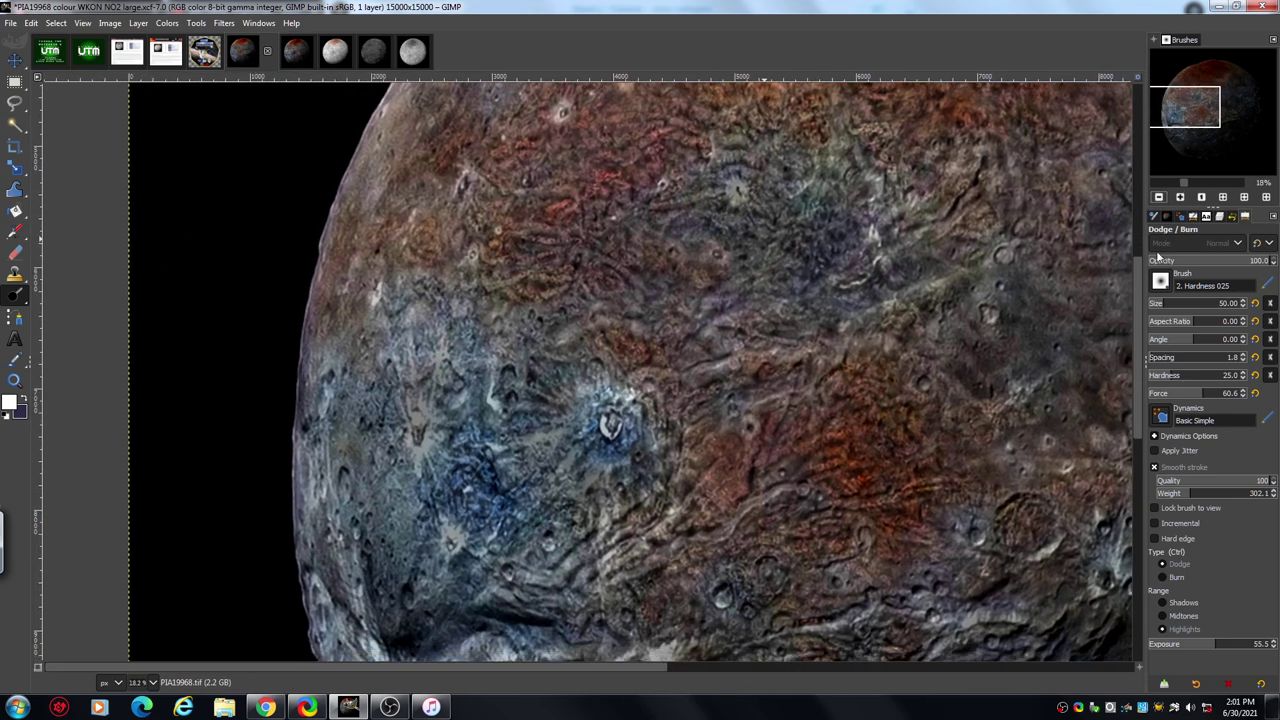
pyautogui.moveTo(1140, 274); pyautogui.dragTo(1141, 358)
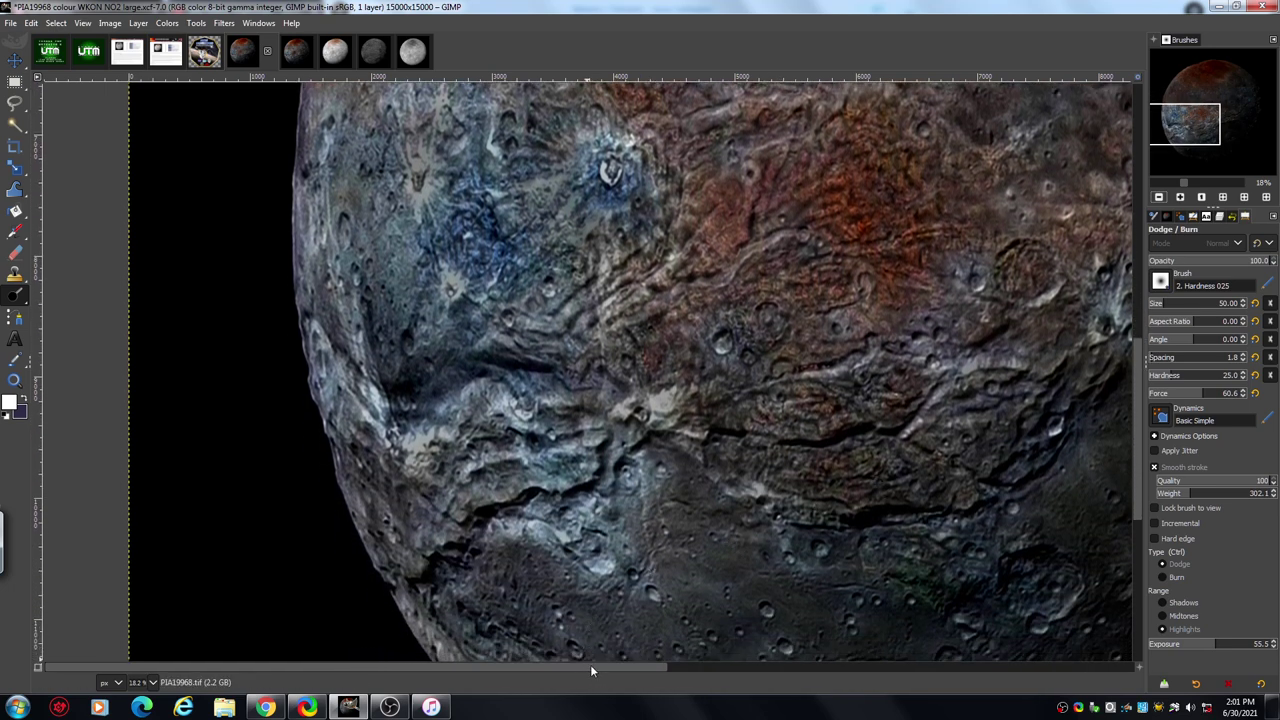
pyautogui.moveTo(590, 664); pyautogui.dragTo(734, 666)
pyautogui.moveTo(1138, 400); pyautogui.dragTo(1131, 231)
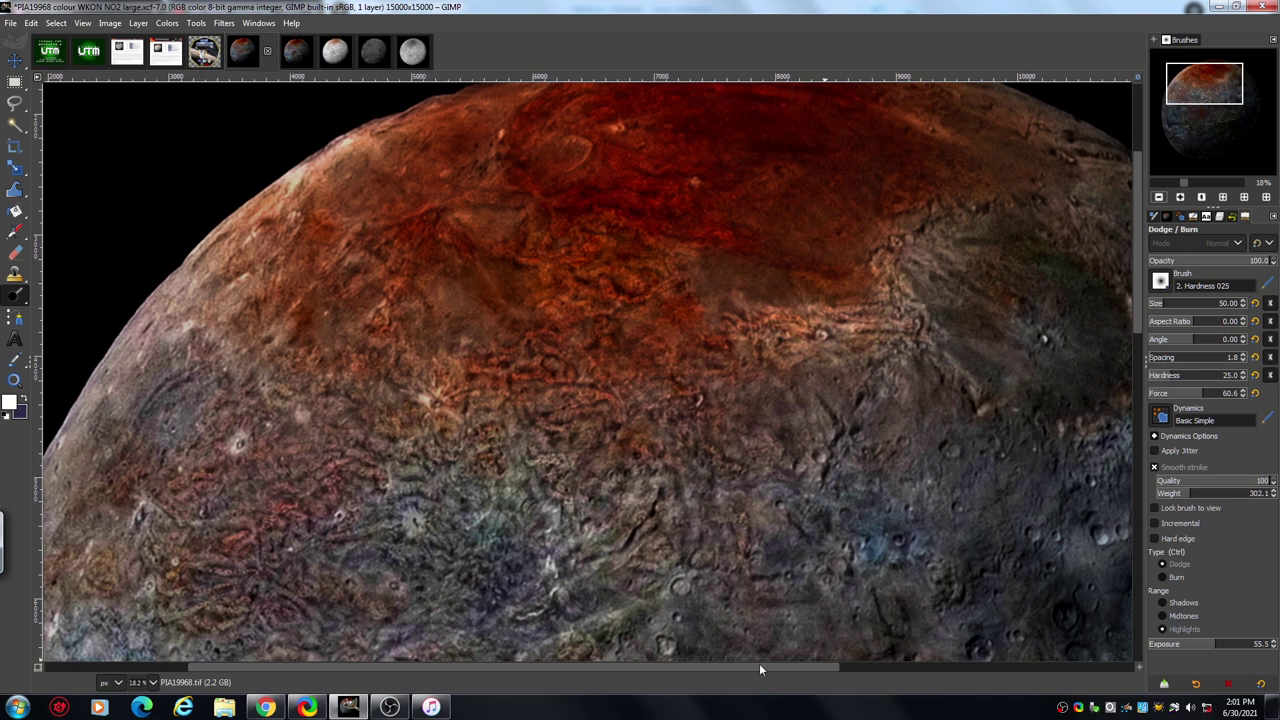
pyautogui.moveTo(759, 665); pyautogui.dragTo(747, 670)
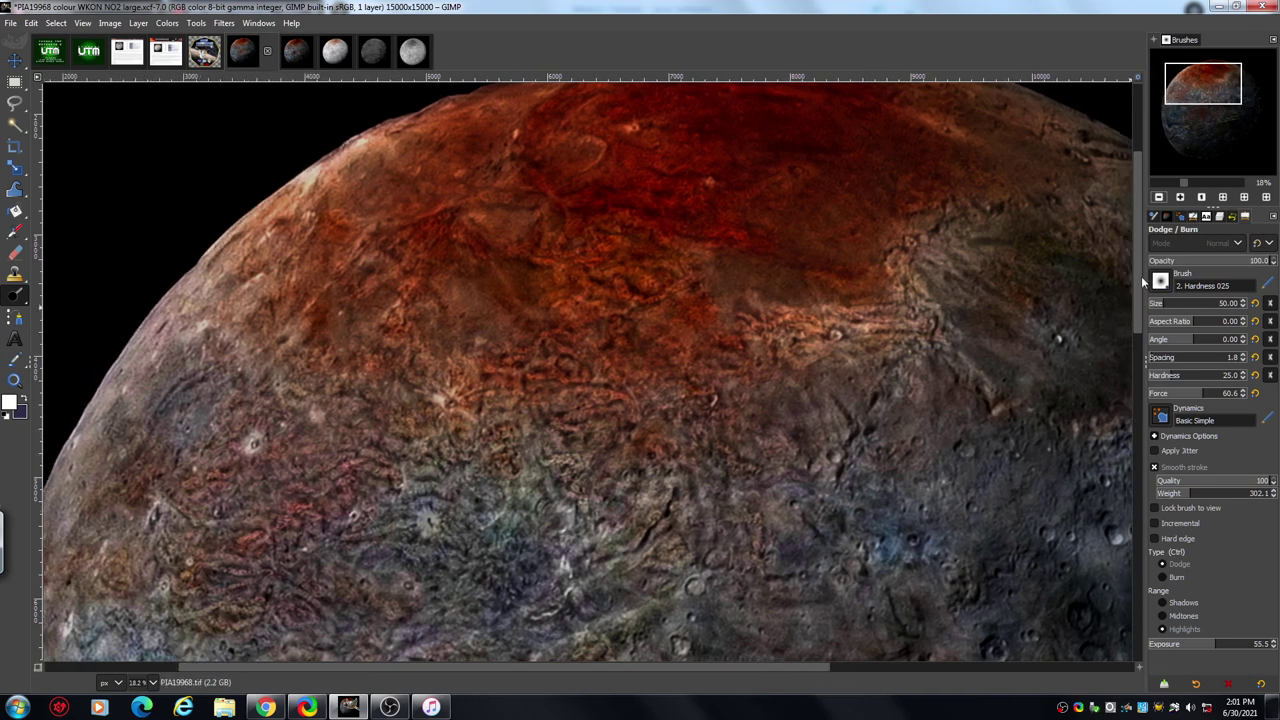
pyautogui.moveTo(1140, 276); pyautogui.dragTo(1138, 384)
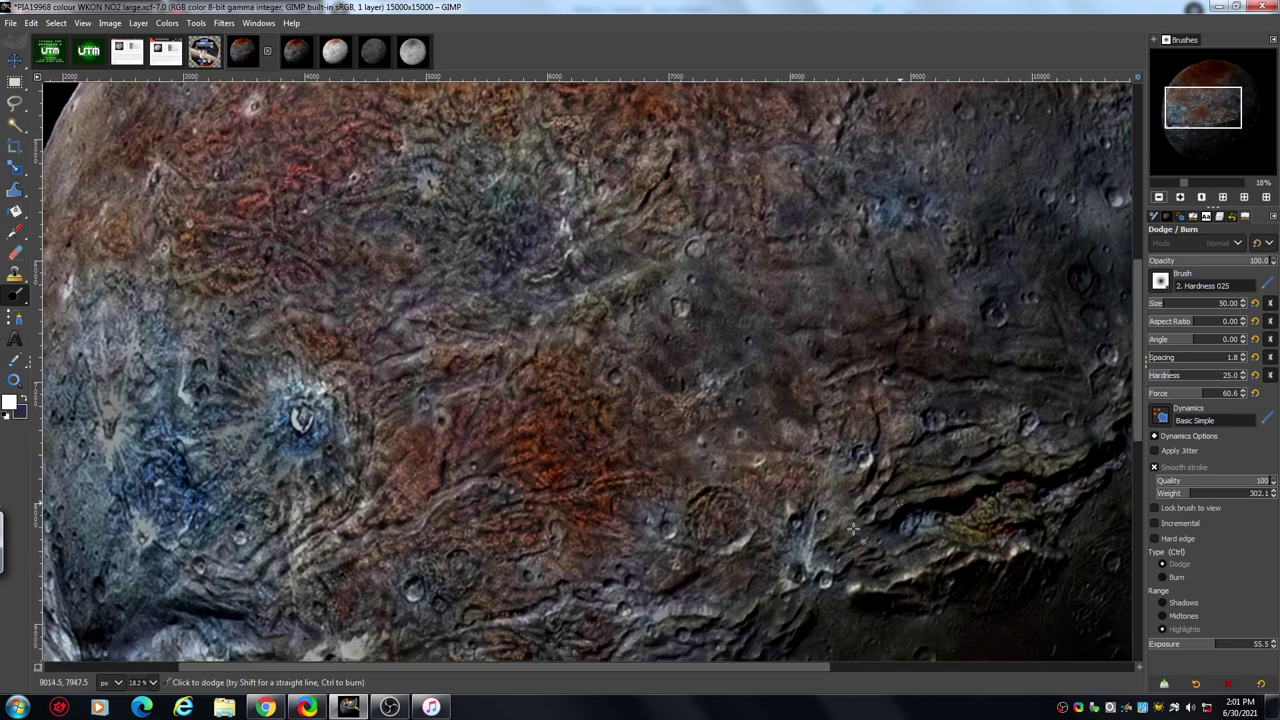
# Step: Zoom out to 6.25% and centre the whole Charon disc from the Navigator preview
pyautogui.click(1159, 198)
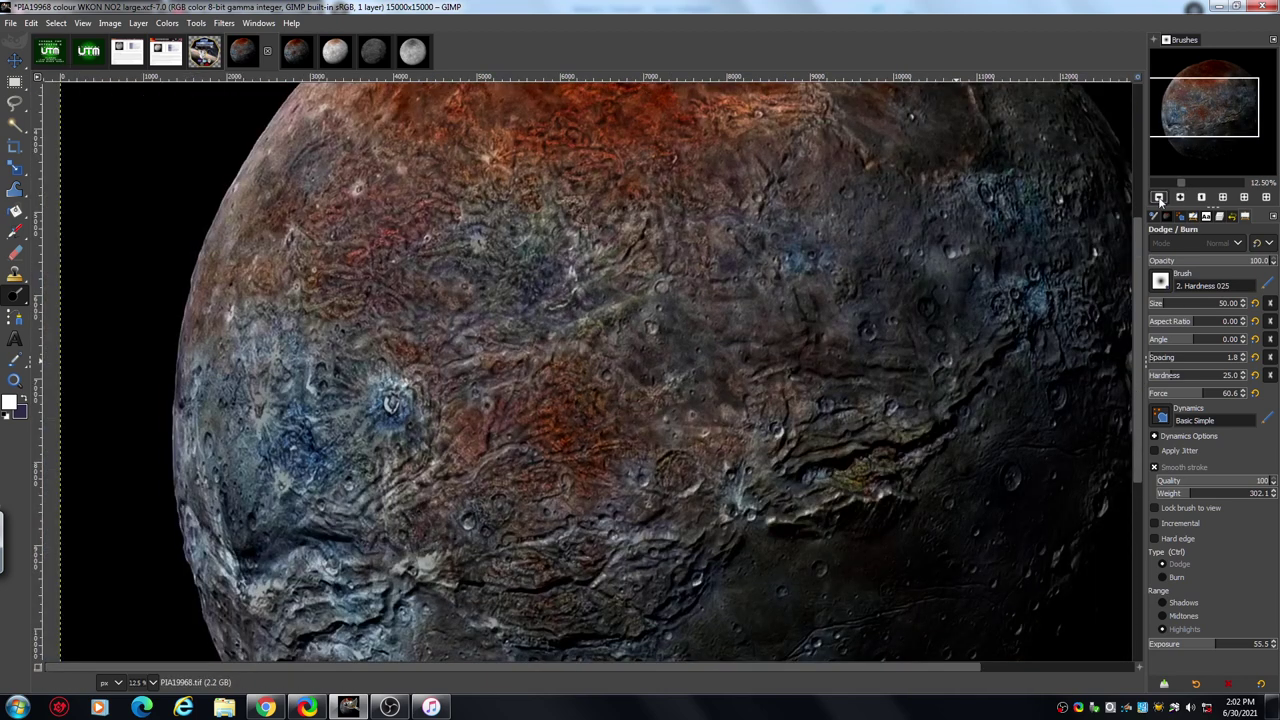
pyautogui.click(1159, 198)
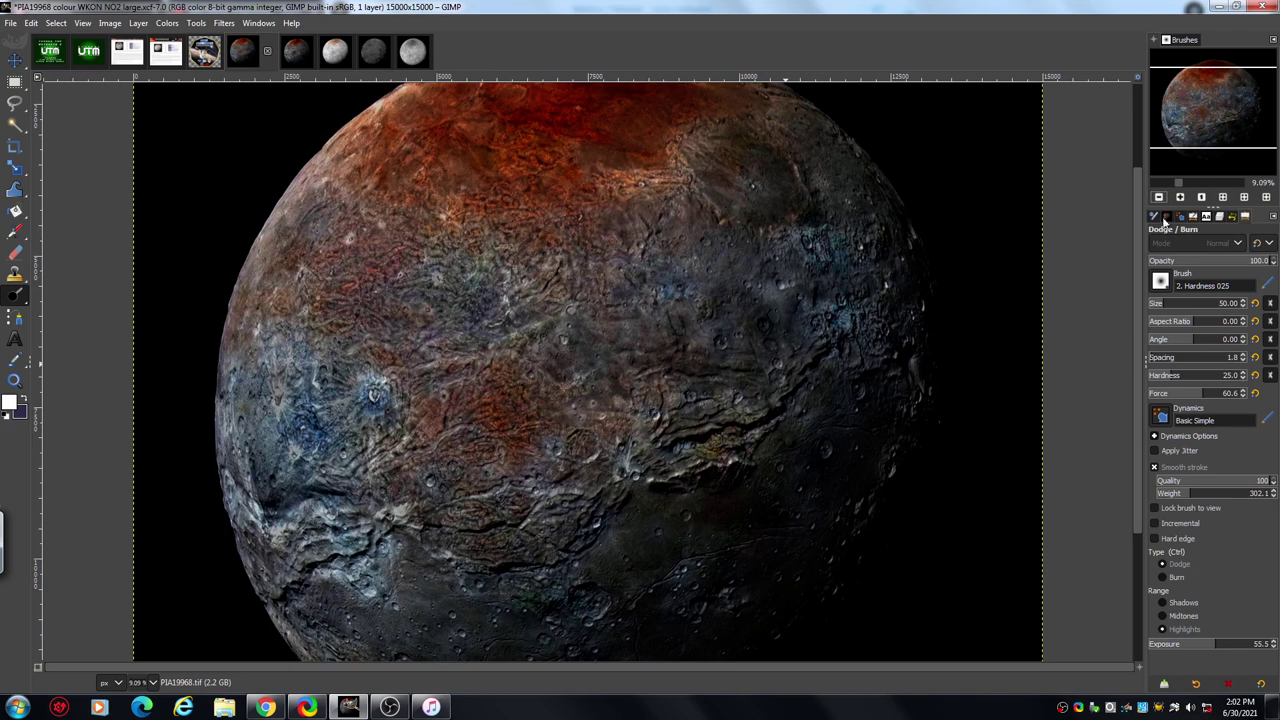
pyautogui.click(1159, 198)
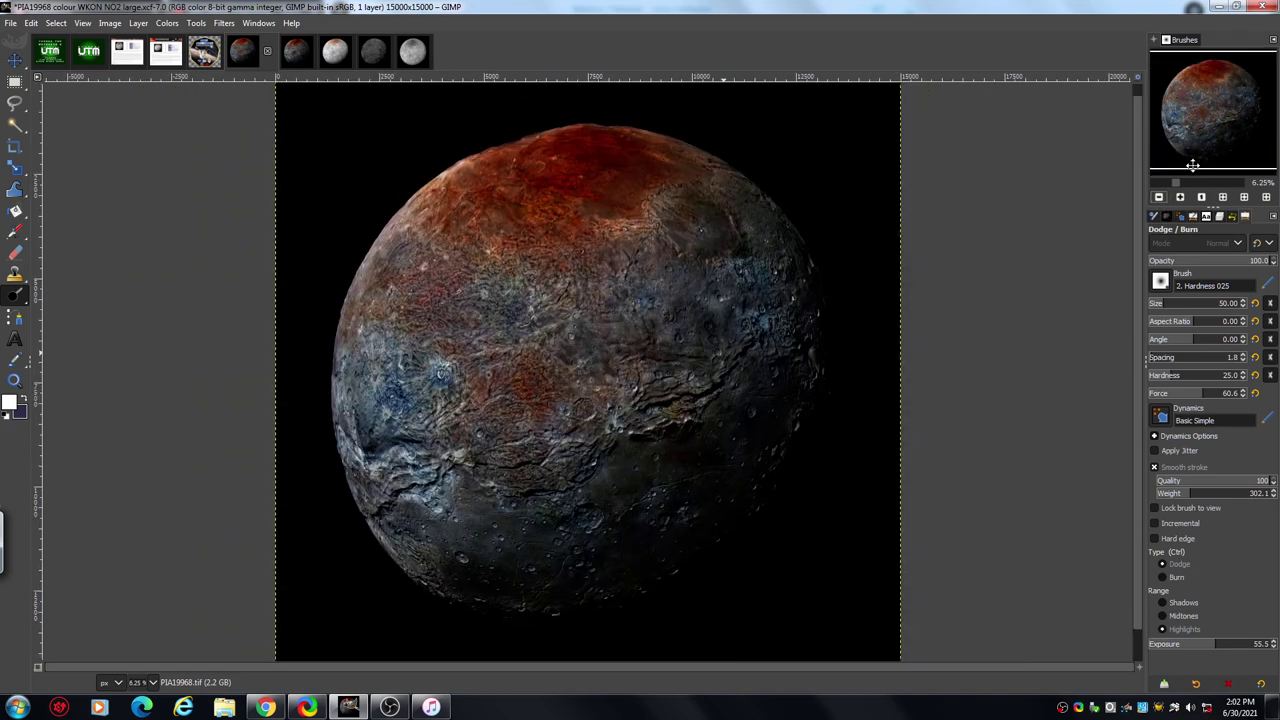
pyautogui.moveTo(1193, 163); pyautogui.dragTo(1191, 167)
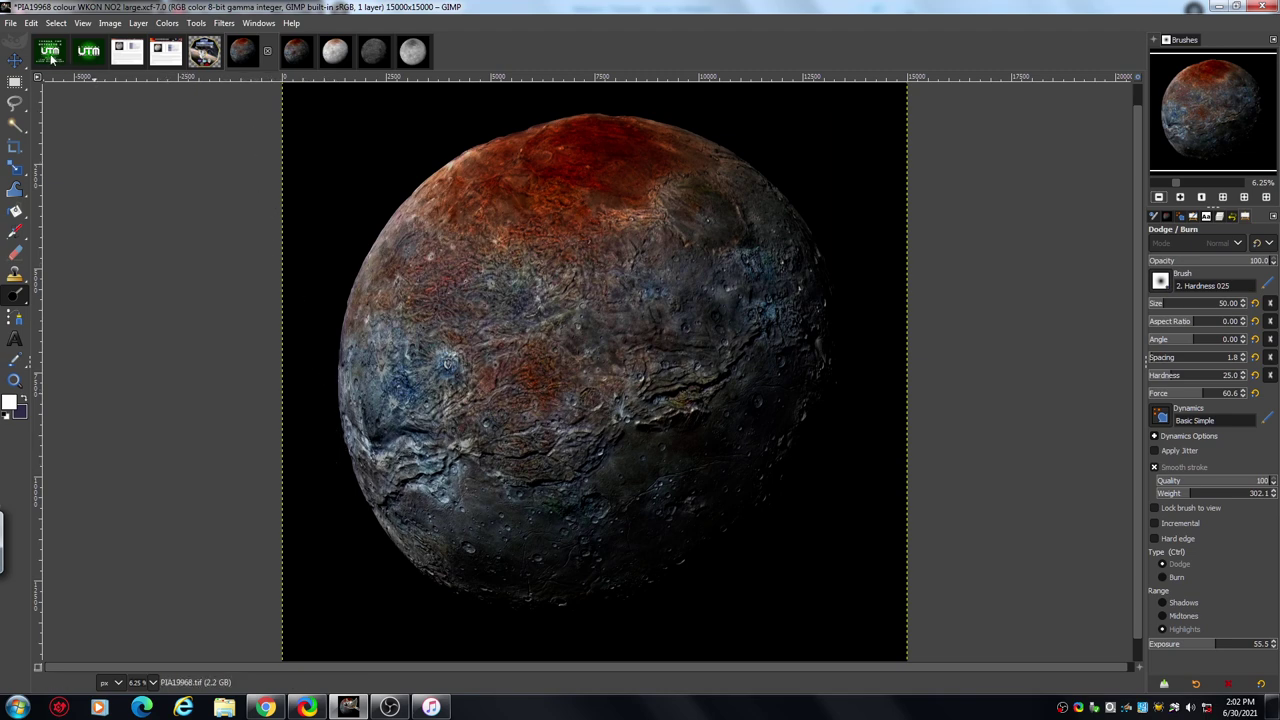
# Step: Switch to the ytouttromessage.xcf 'Thanks for watching' image tab
pyautogui.click(50, 51)
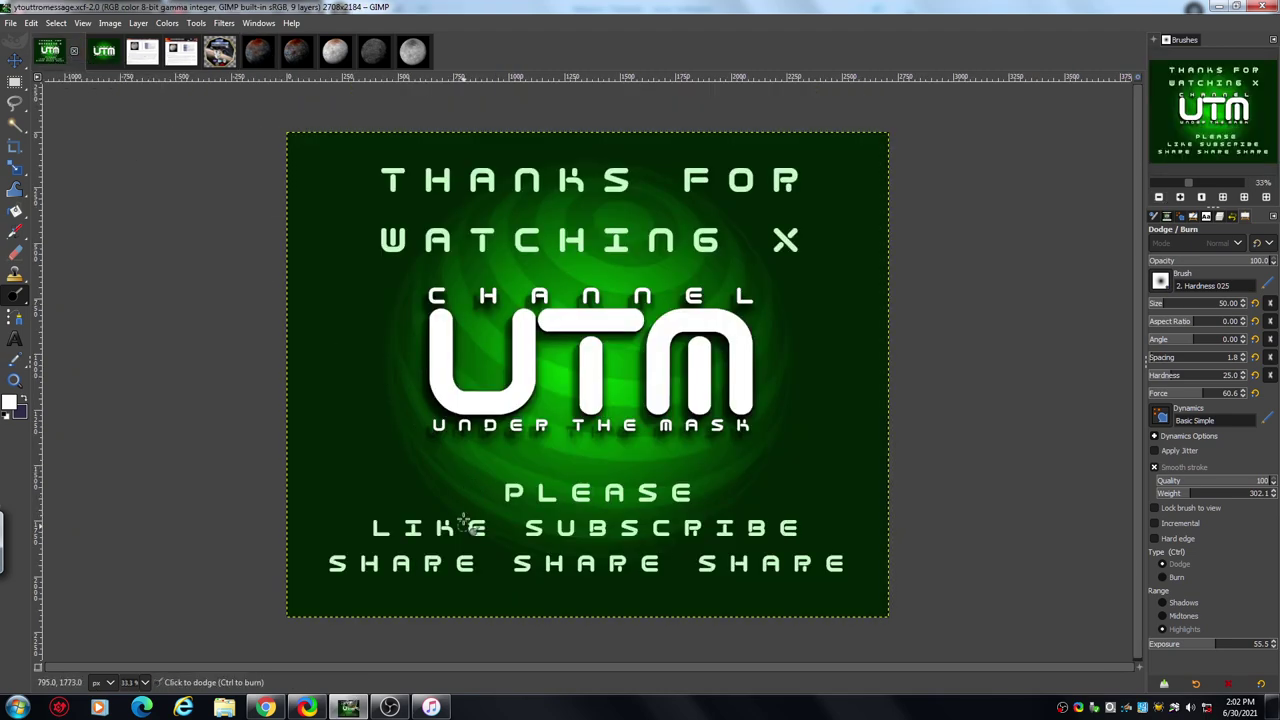